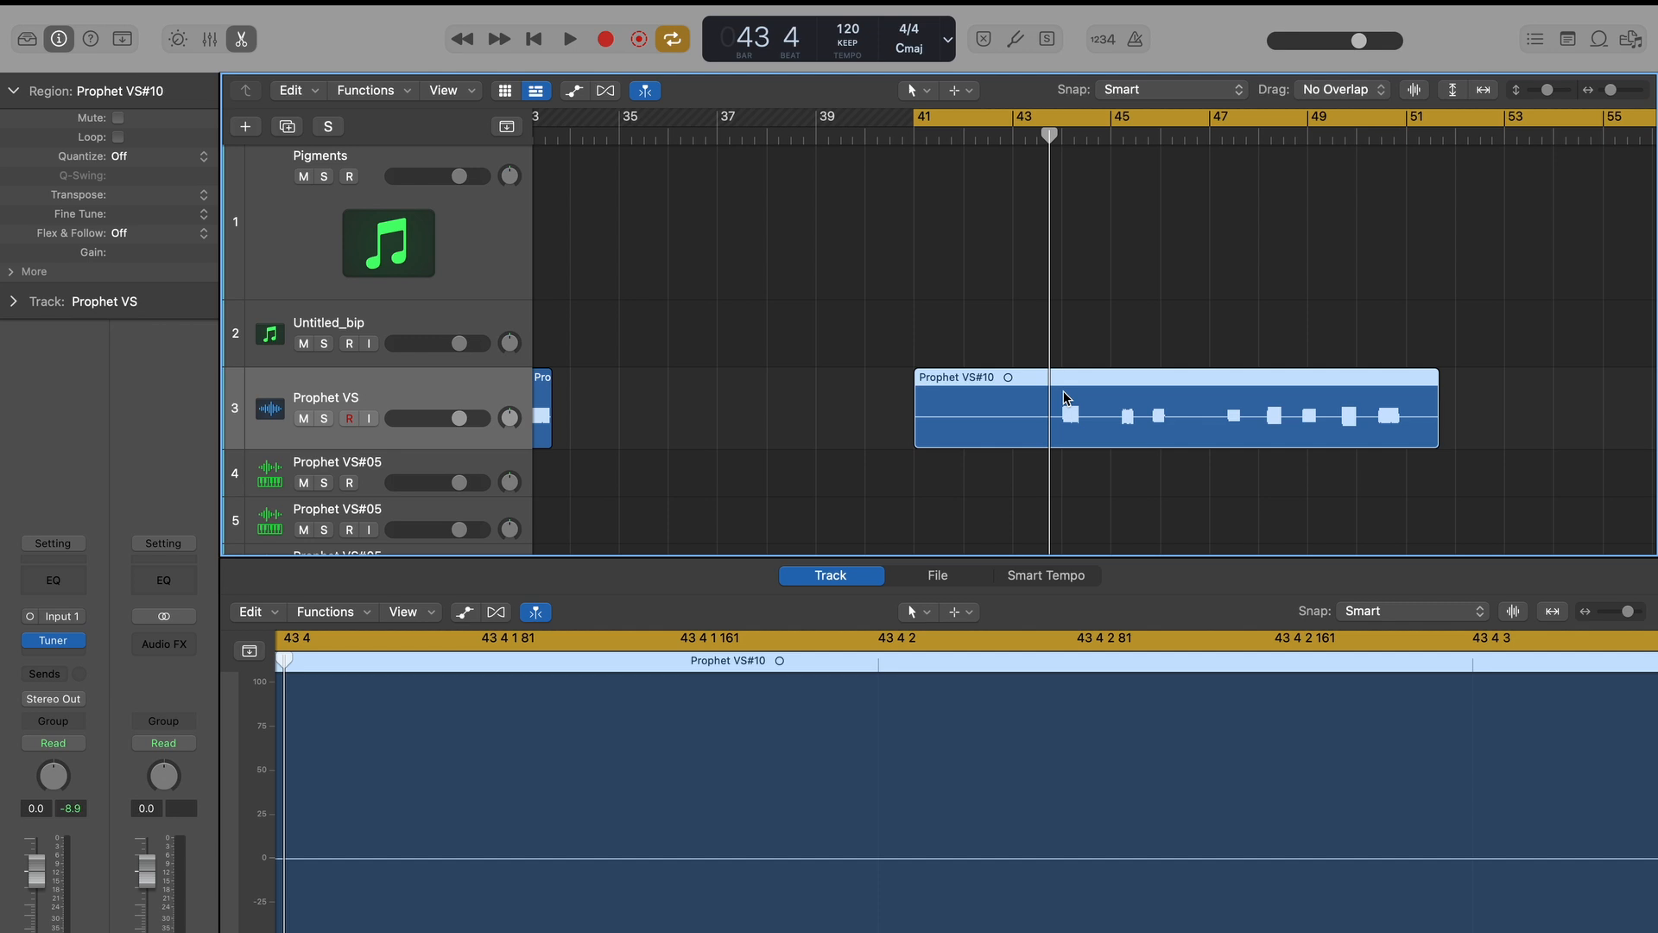
Remove the silence from the Prophet VS#10 audio region, using a threshold of -28 dB and a minimum silence time of 0.1 s.
{"action": "right_click", "coordinate": [1066, 390]}
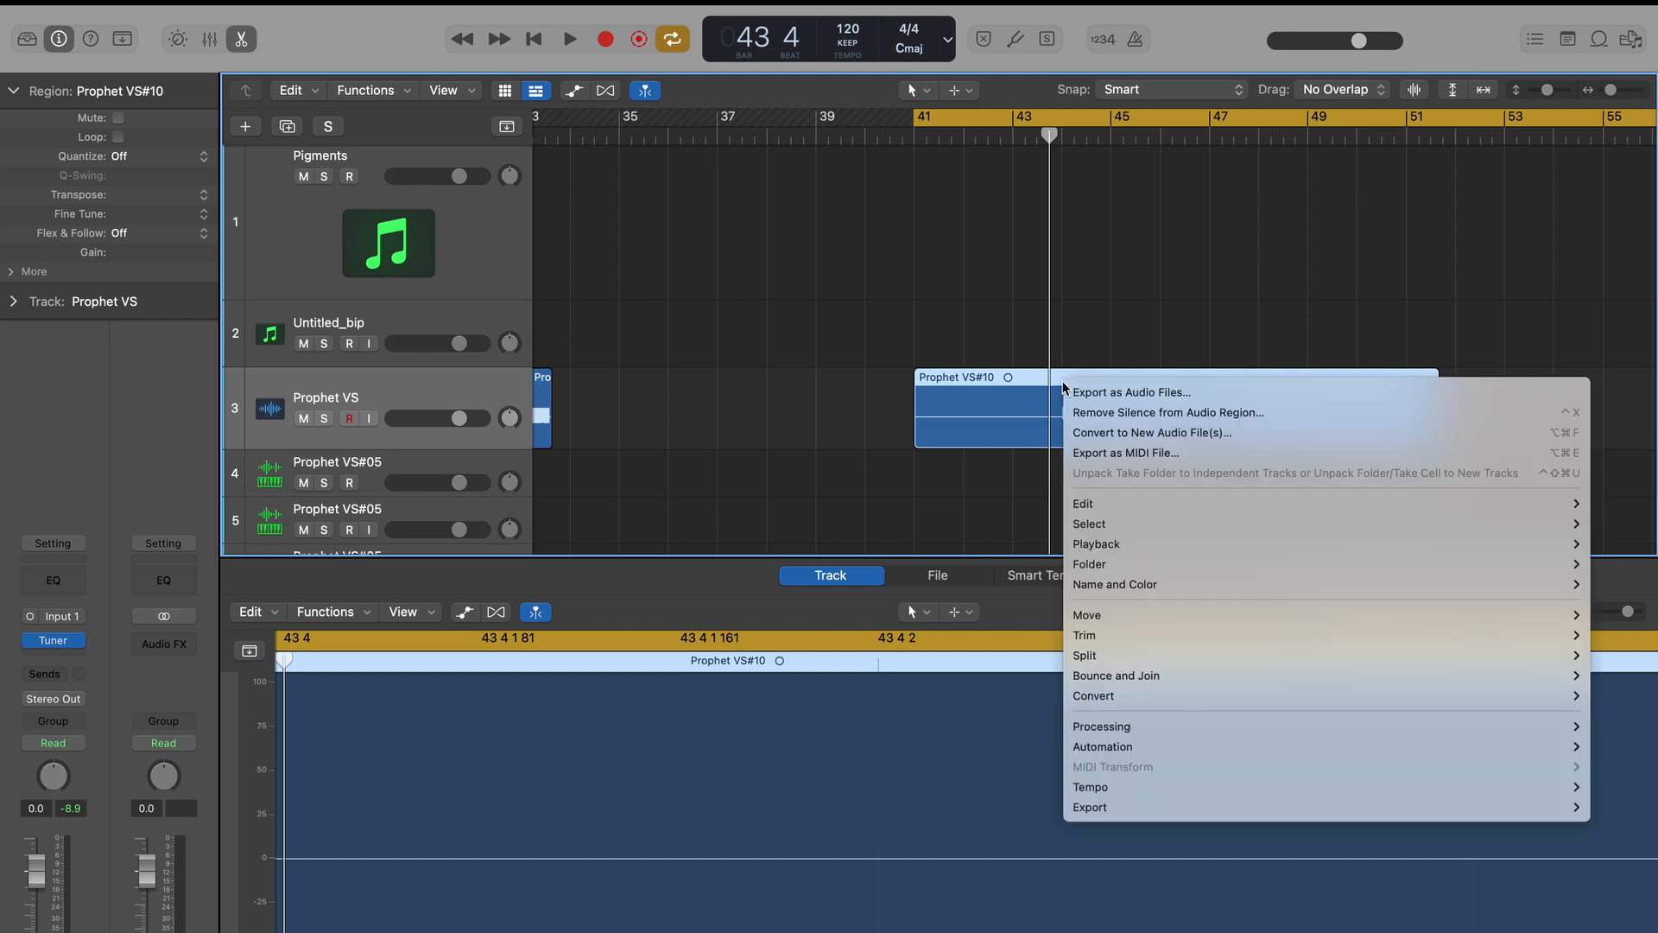
{"action": "left_click", "coordinate": [1149, 412]}
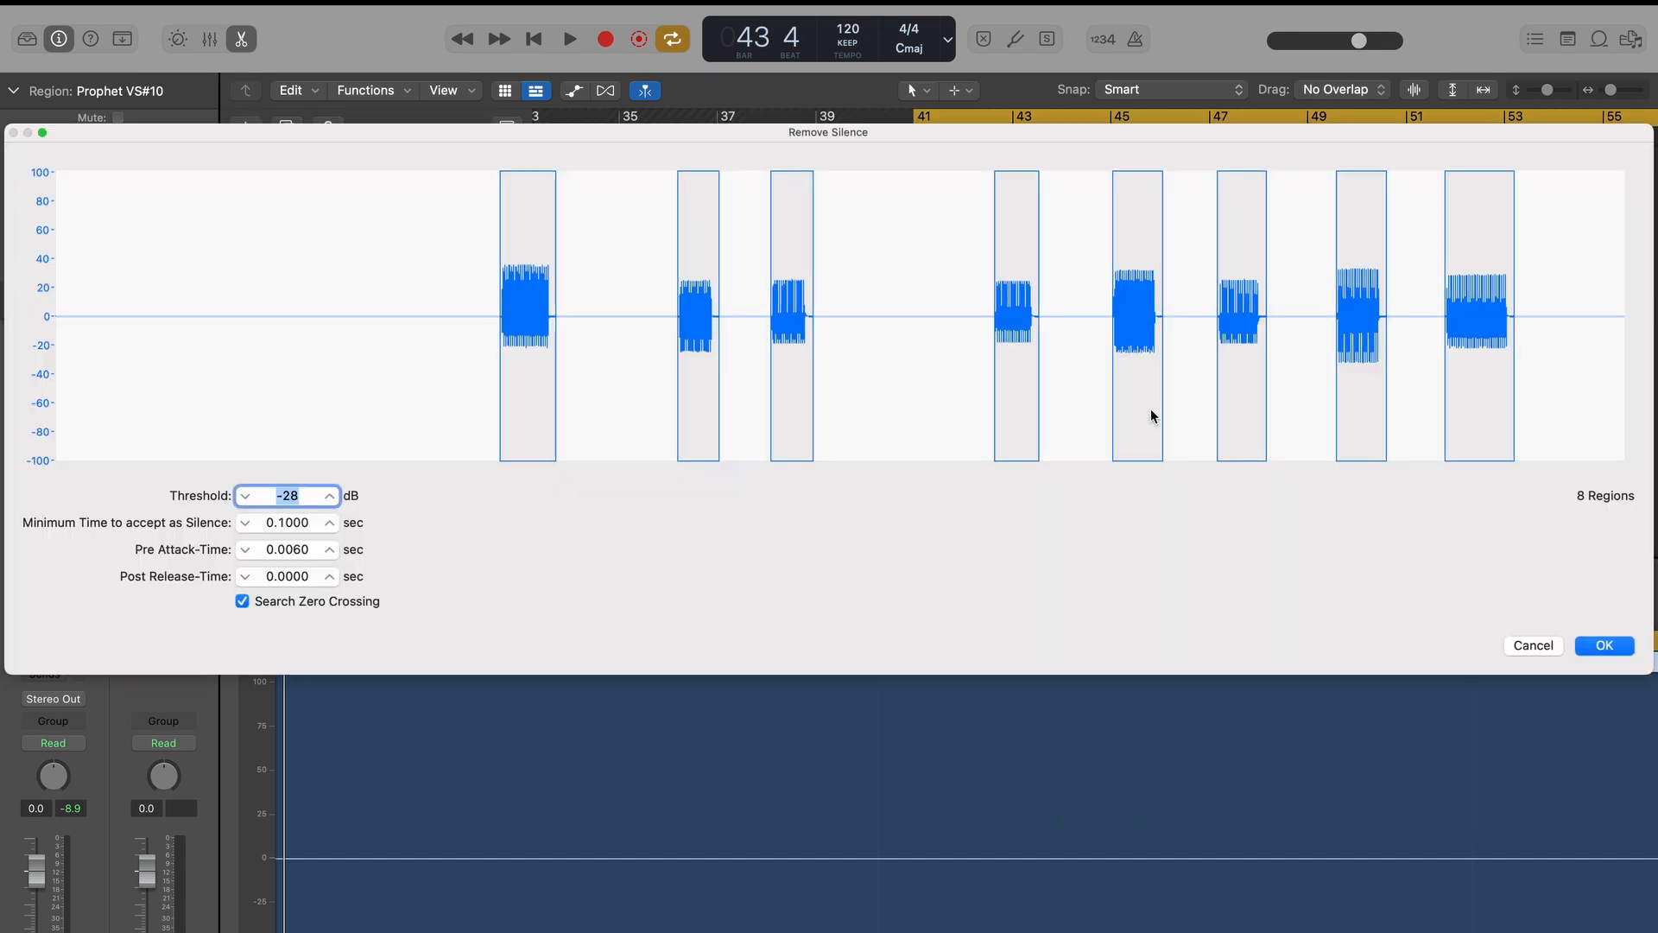
{"action": "left_click", "coordinate": [1607, 646]}
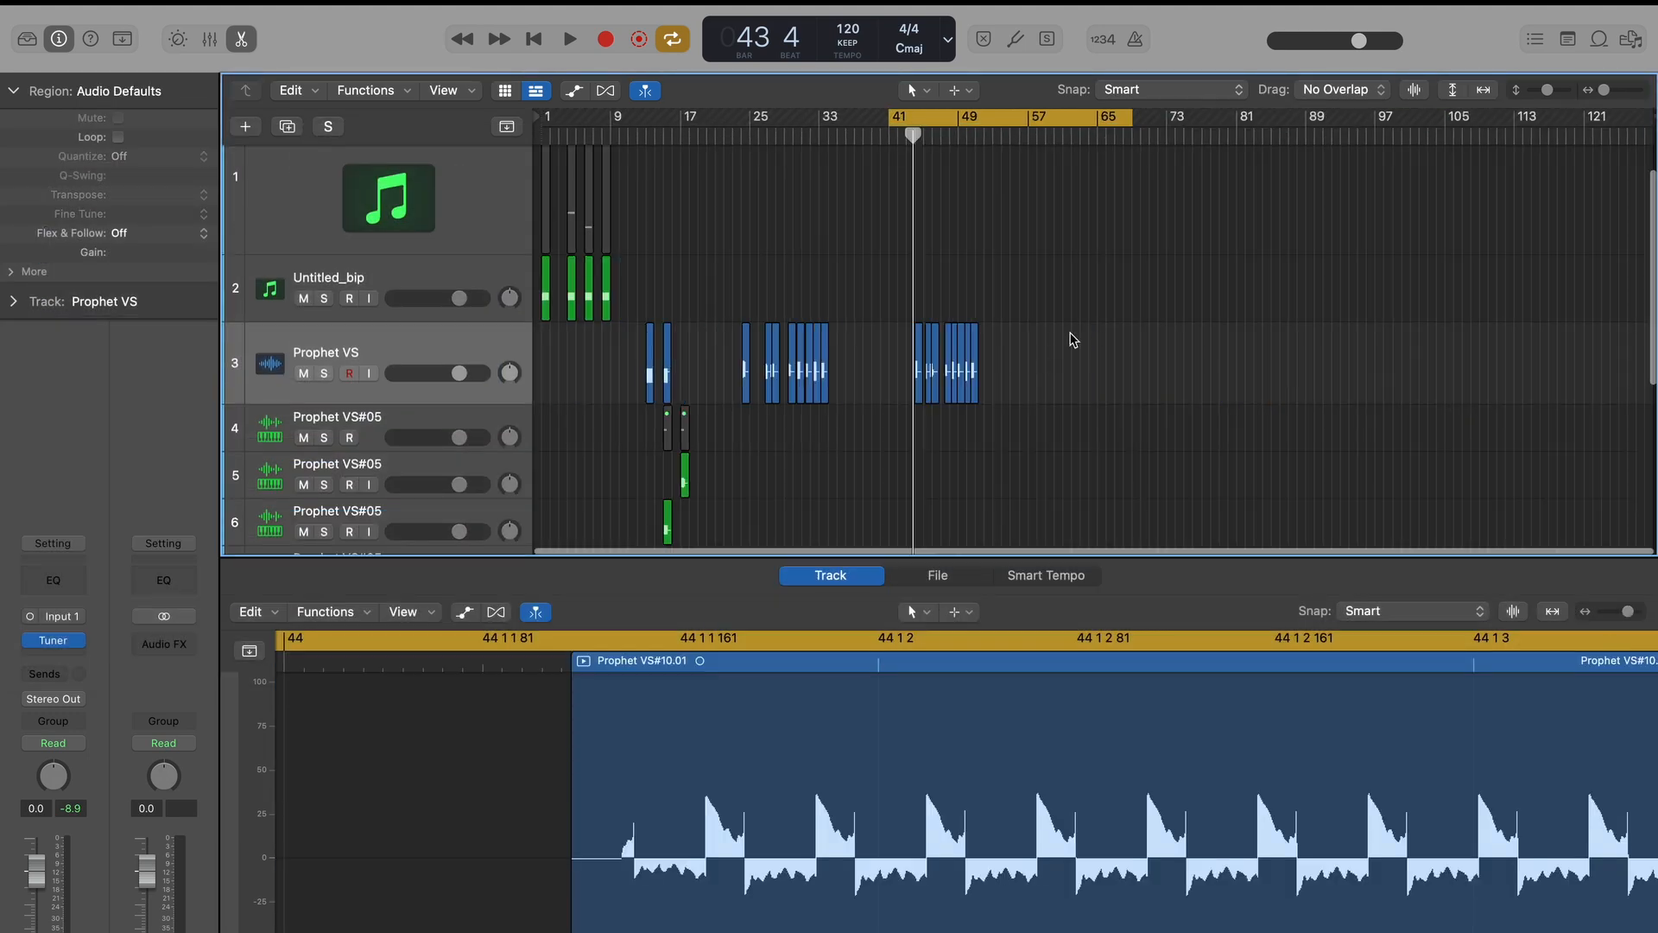
Move the Prophet VS track below the 8 Prophet VS waves track and load its newly split regions into a new Sampler track.
{"action": "scroll", "coordinate": [1071, 337], "scroll_direction": "down", "scroll_amount": 5}
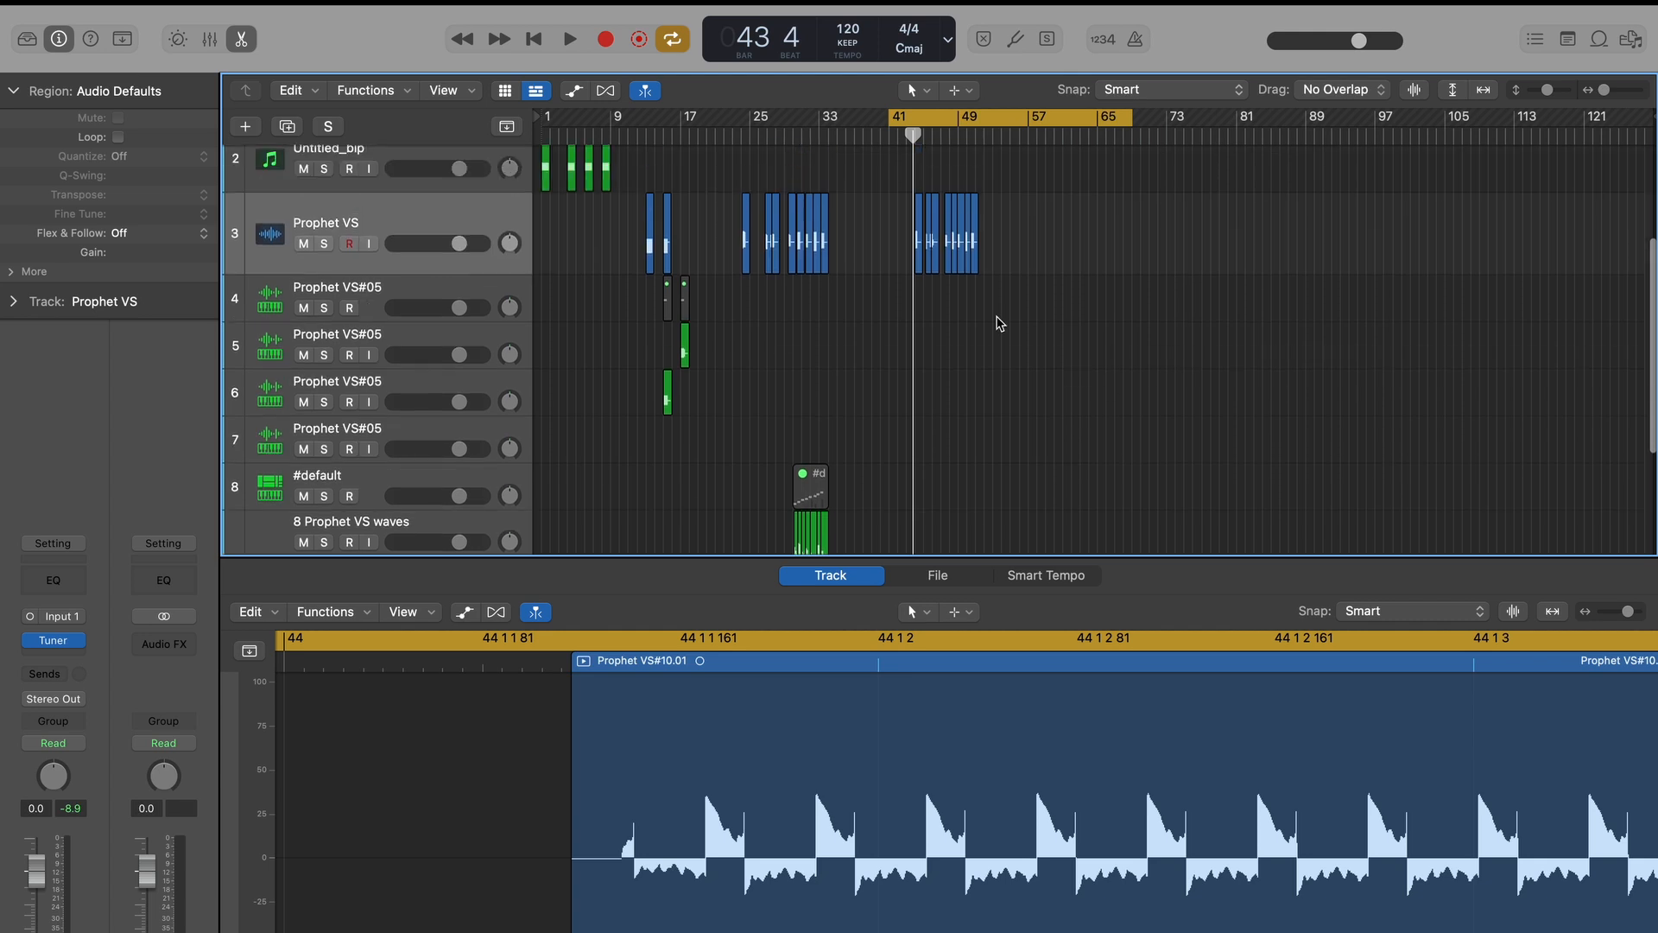
{"action": "left_click_drag", "start_coordinate": [494, 229], "coordinate": [526, 464]}
{"action": "scroll", "coordinate": [524, 459], "scroll_direction": "down", "scroll_amount": 4}
{"action": "left_click_drag", "start_coordinate": [496, 283], "coordinate": [496, 394]}
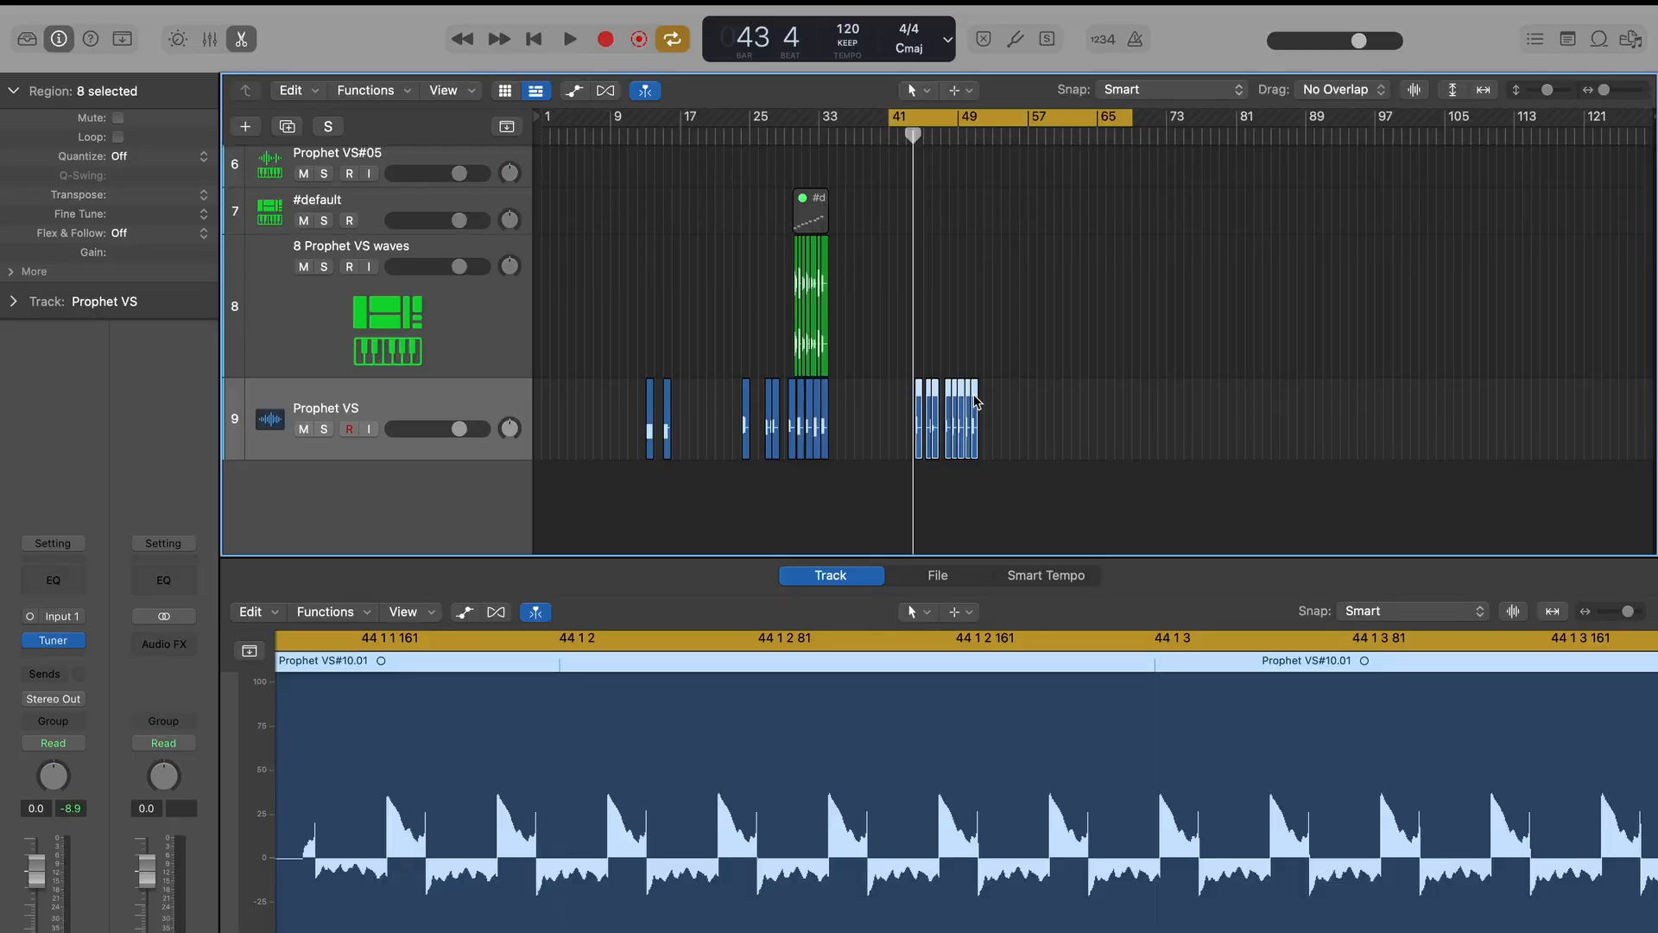
{"action": "key", "text": "z"}
{"action": "left_click_drag", "start_coordinate": [855, 432], "coordinate": [397, 486]}
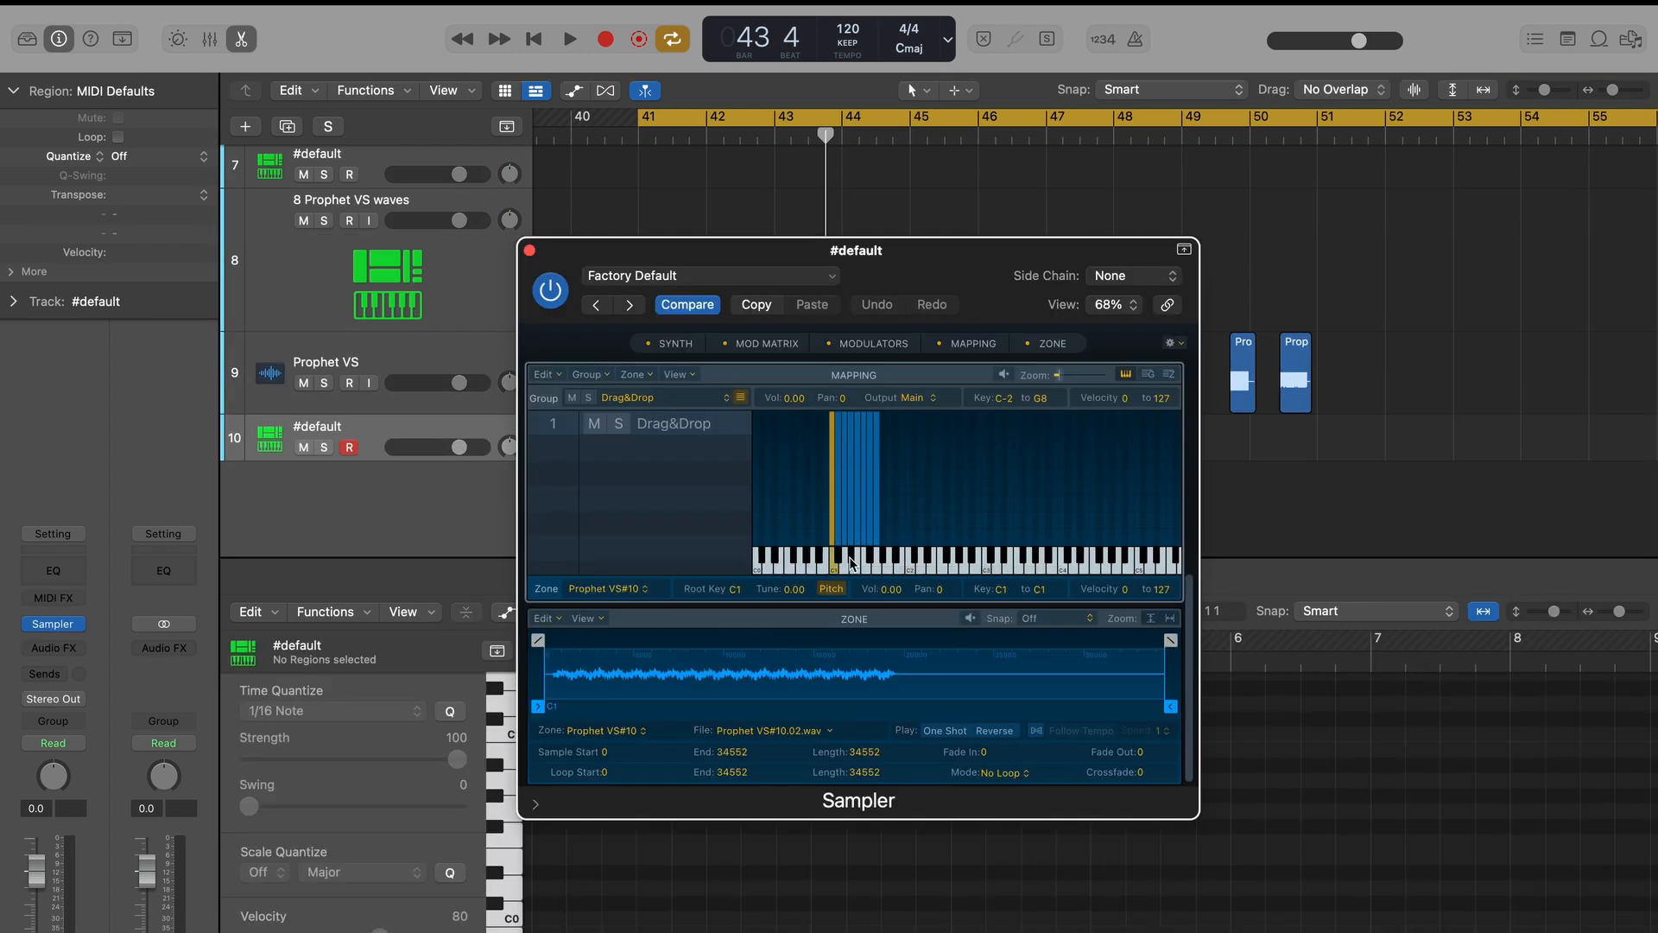
Audition the samples mapped upward from C#1 in Sampler and raise the Drag&Drop group volume to 10.00.
{"action": "left_click", "coordinate": [839, 562]}
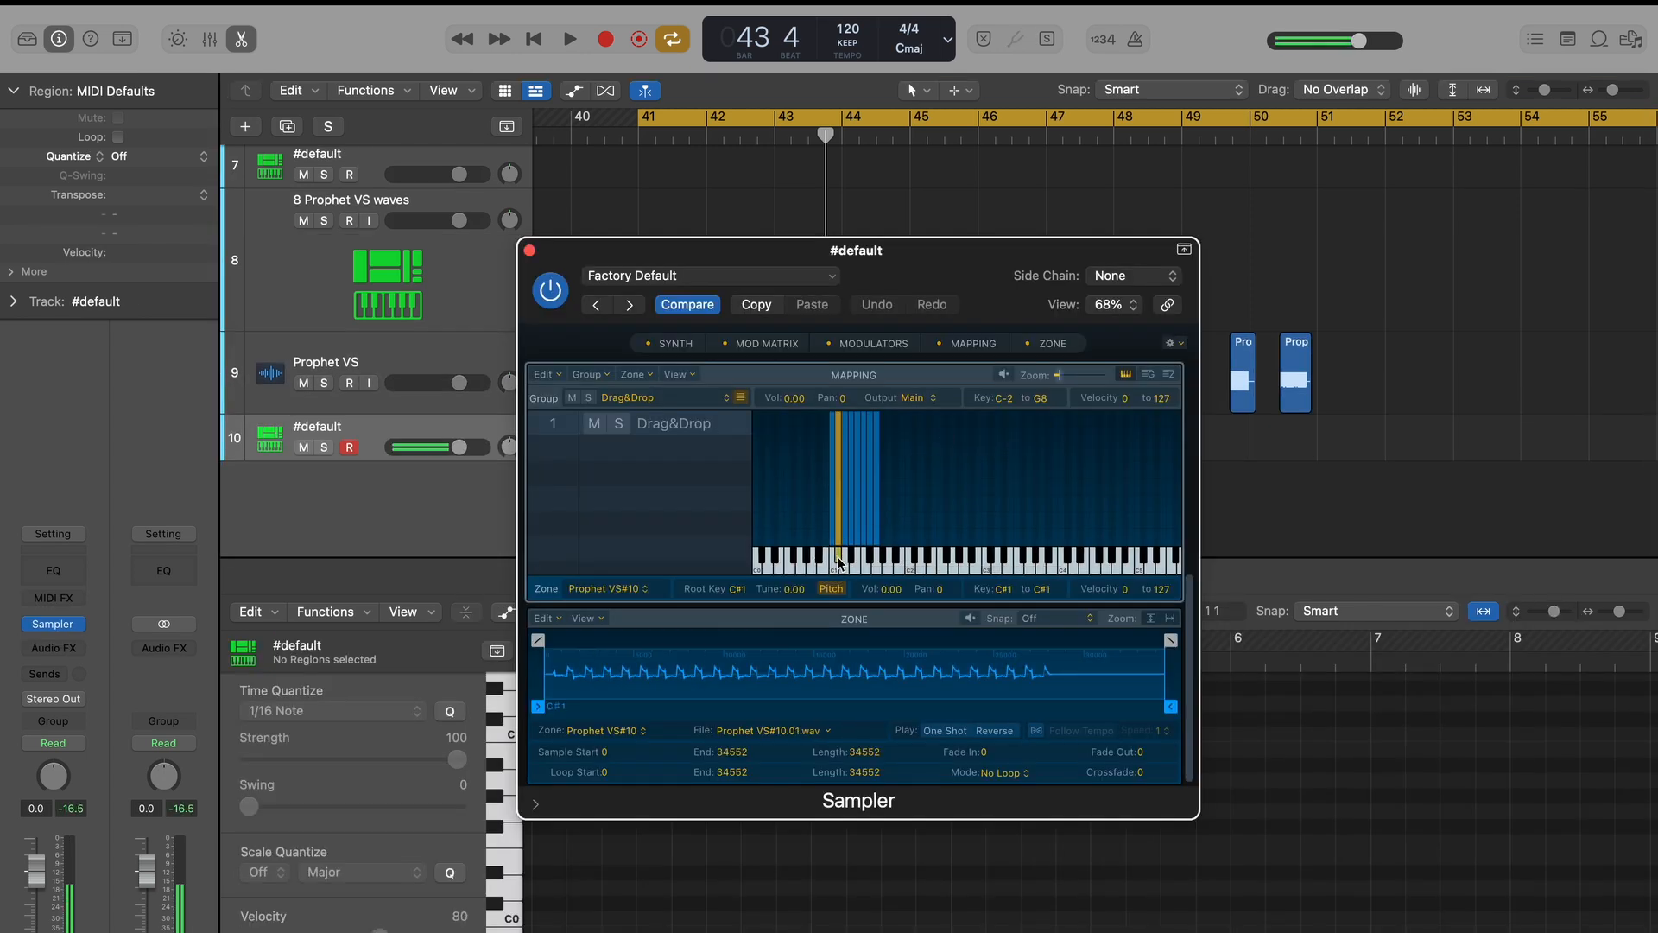
{"action": "left_click", "coordinate": [844, 571]}
{"action": "left_click", "coordinate": [852, 562]}
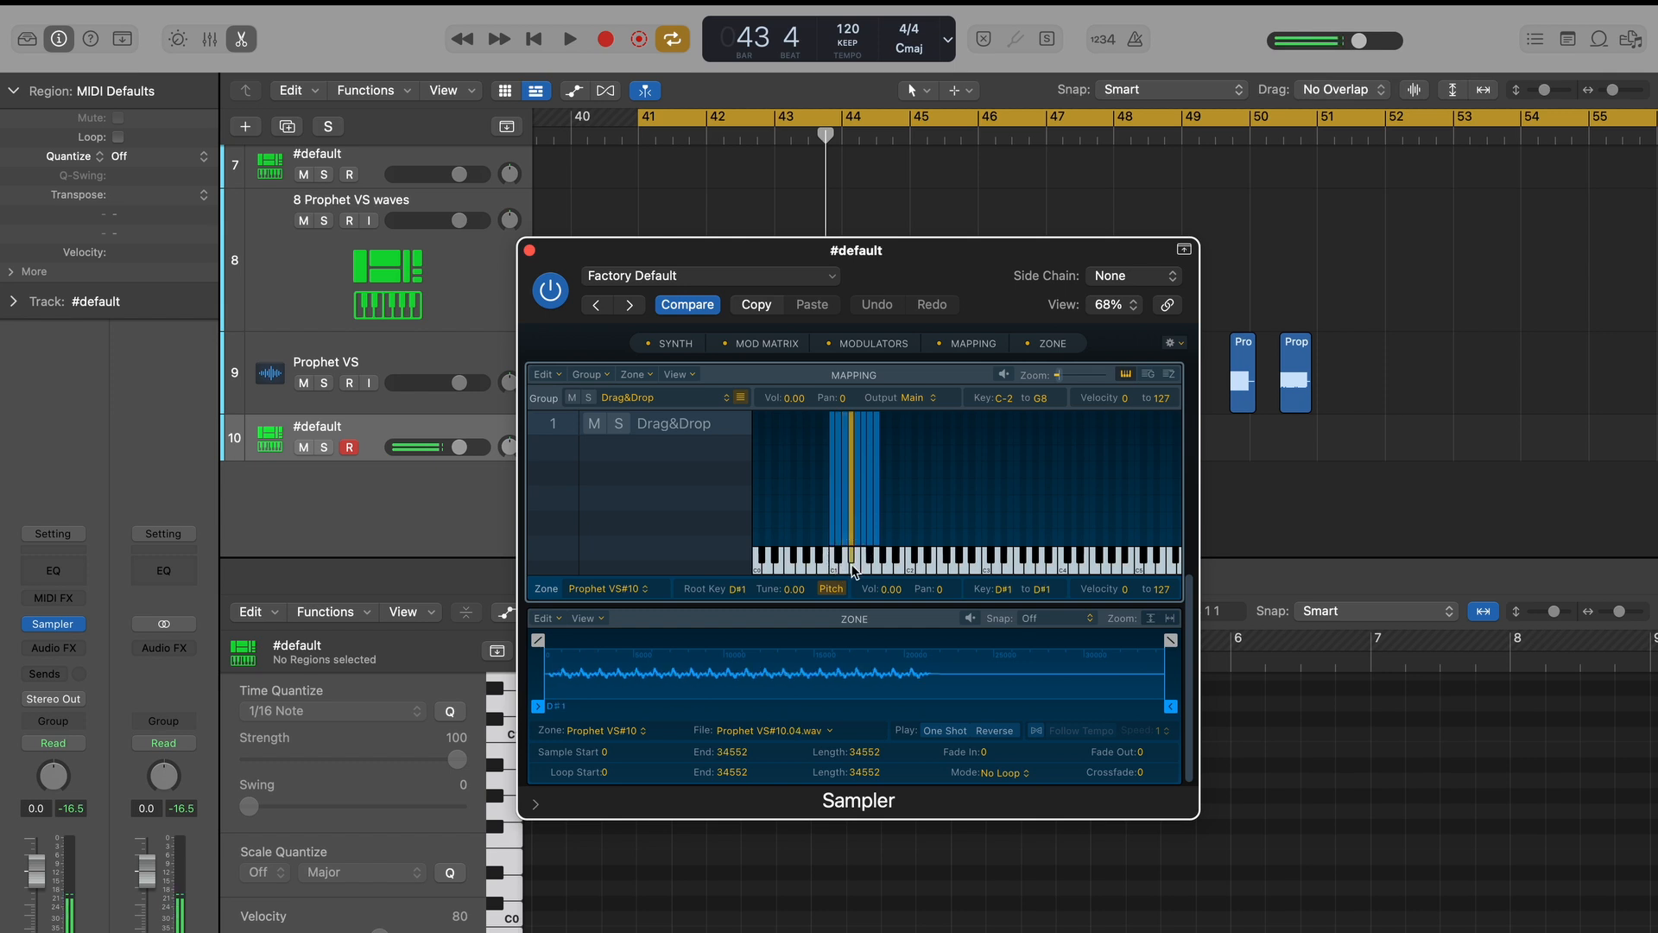
{"action": "left_click", "coordinate": [859, 565]}
{"action": "left_click", "coordinate": [868, 566]}
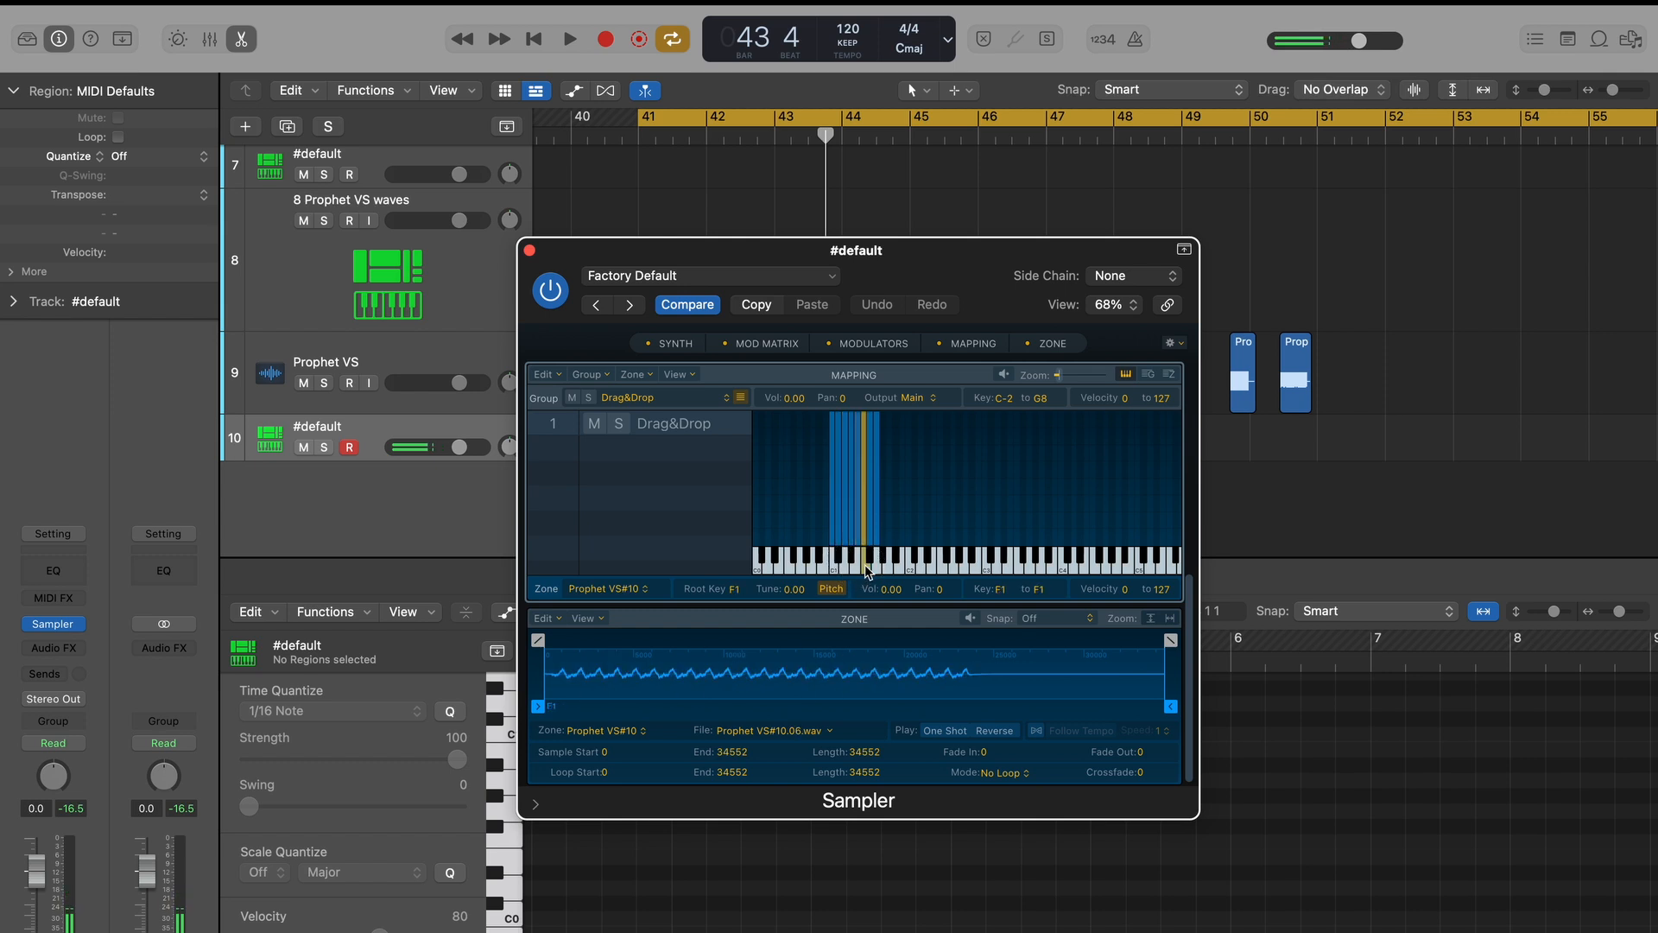
{"action": "left_click", "coordinate": [793, 400]}
{"action": "left_click_drag", "start_coordinate": [807, 444], "coordinate": [929, 478]}
{"action": "left_click_drag", "start_coordinate": [799, 399], "coordinate": [798, 345]}
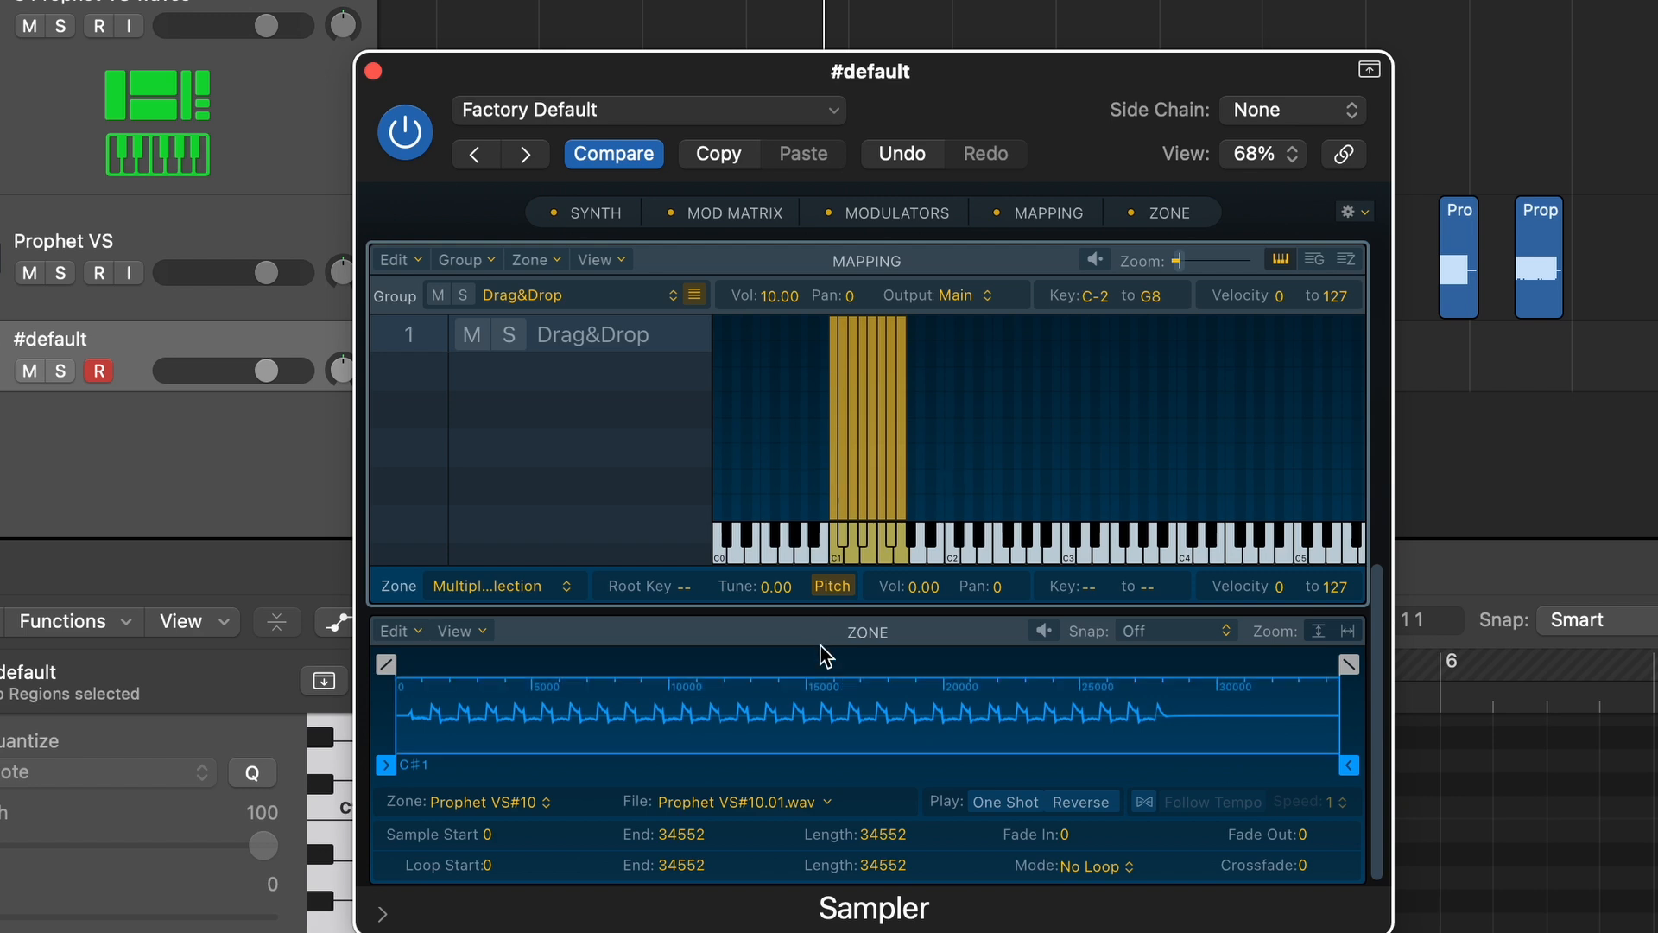
Lower the tuning of all selected zones, audition the lowered samples on several keys, and close Sampler.
{"action": "double_click", "coordinate": [771, 587]}
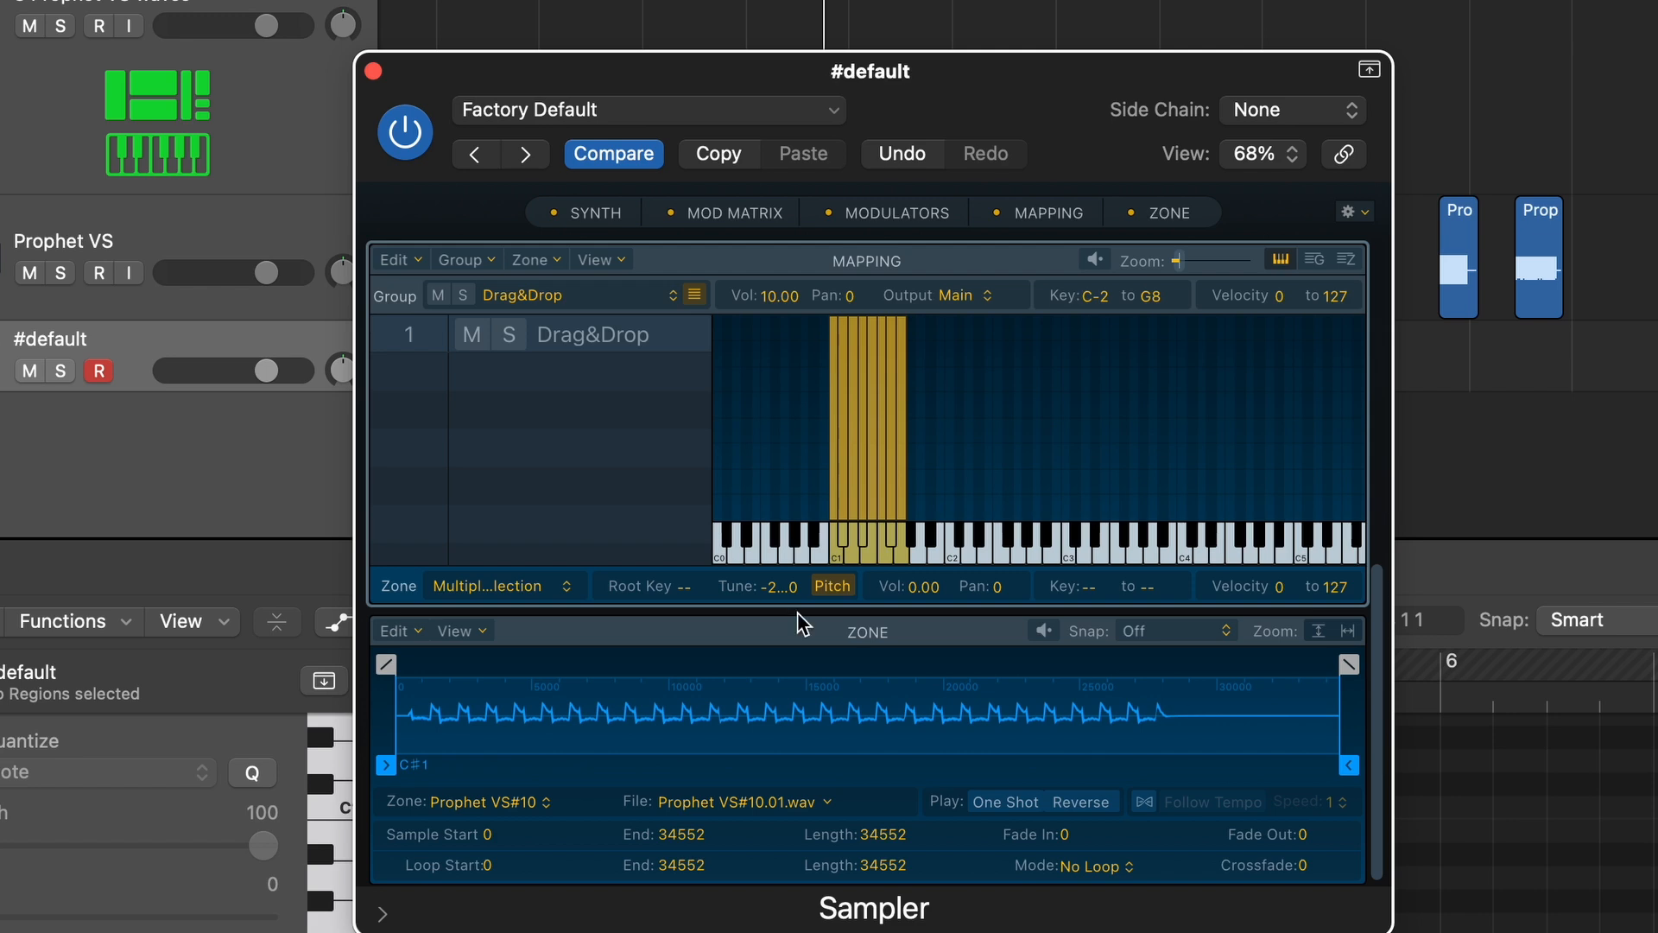
{"action": "left_click", "coordinate": [840, 551]}
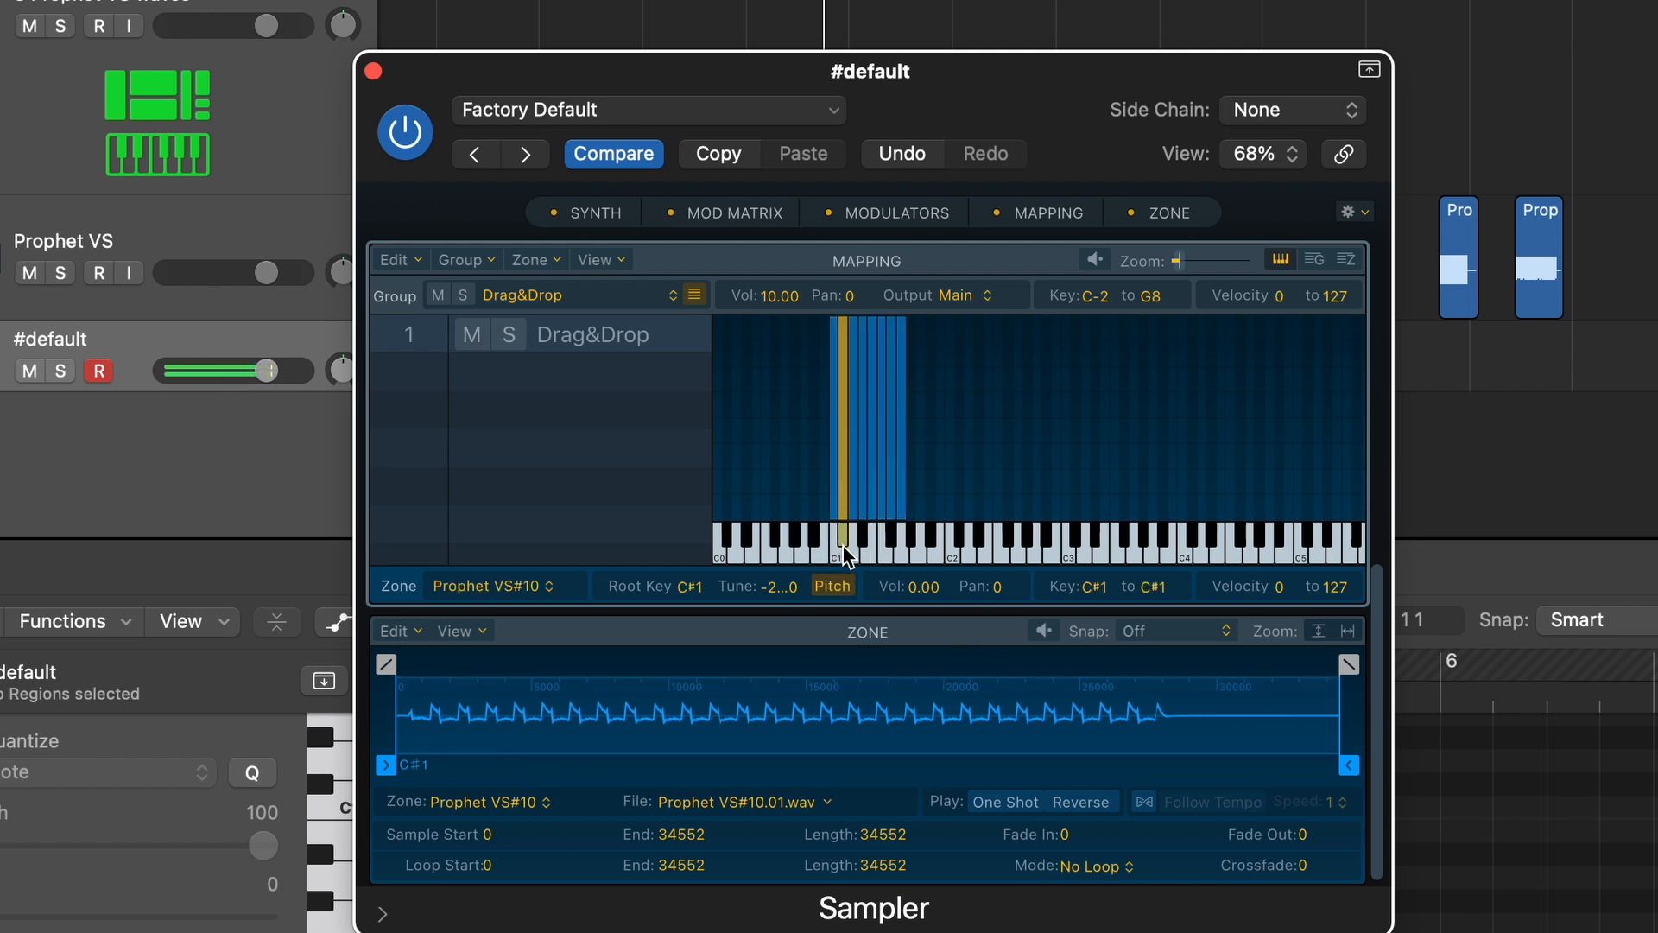
{"action": "left_click", "coordinate": [858, 551]}
{"action": "left_click", "coordinate": [863, 535]}
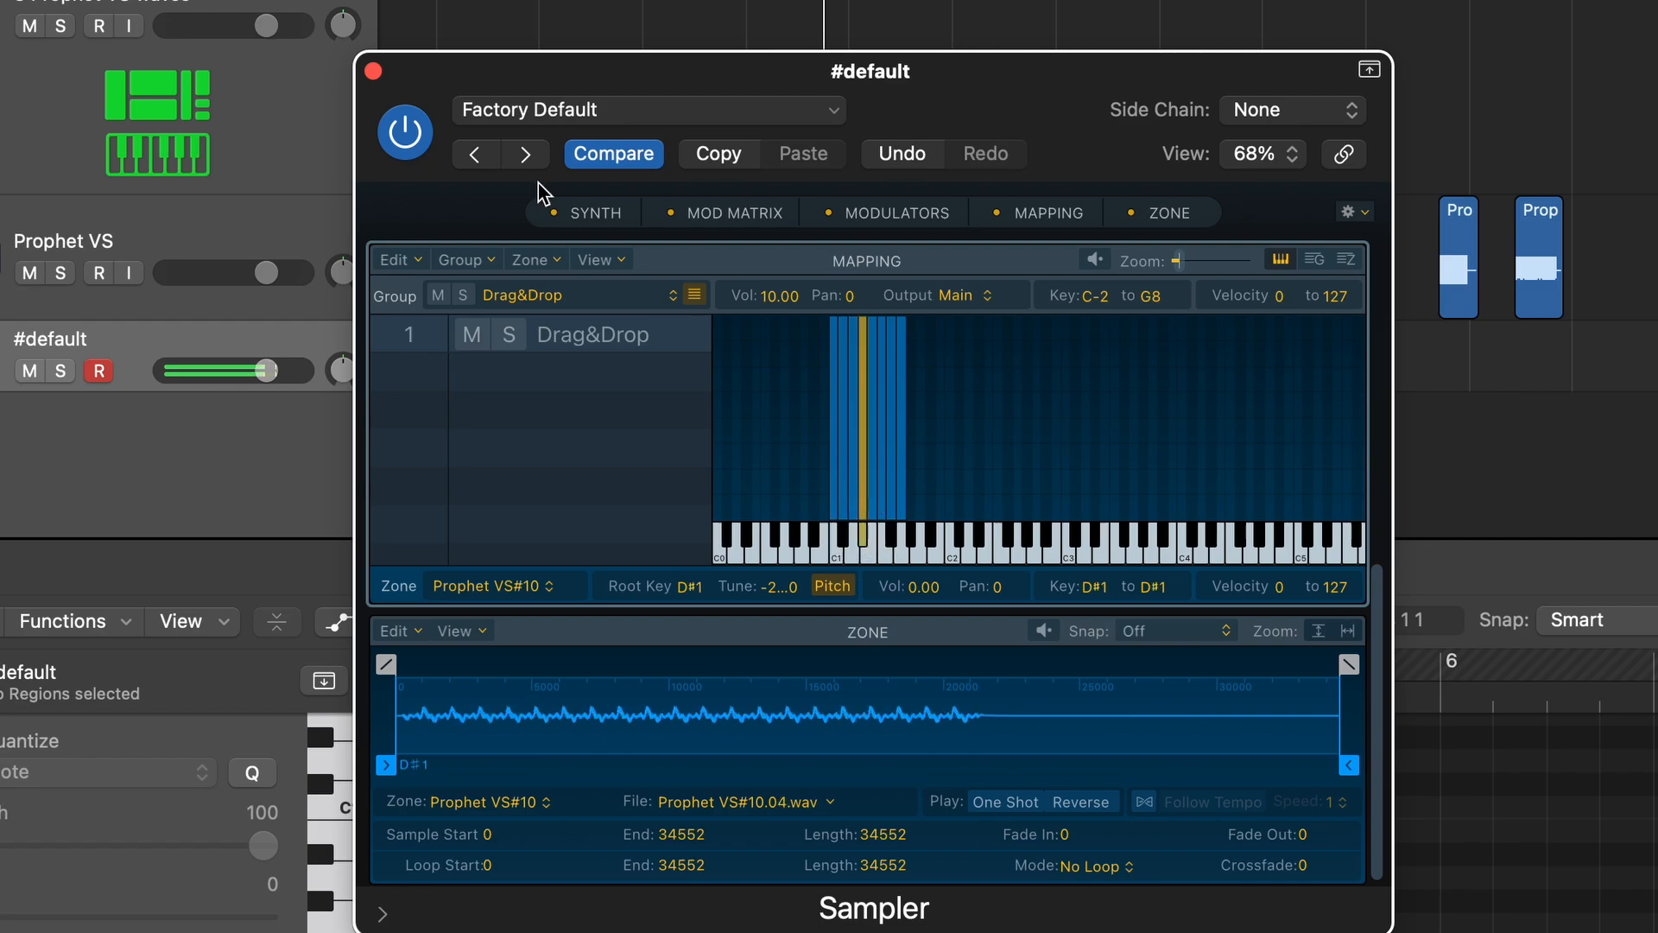
{"action": "left_click", "coordinate": [373, 72]}
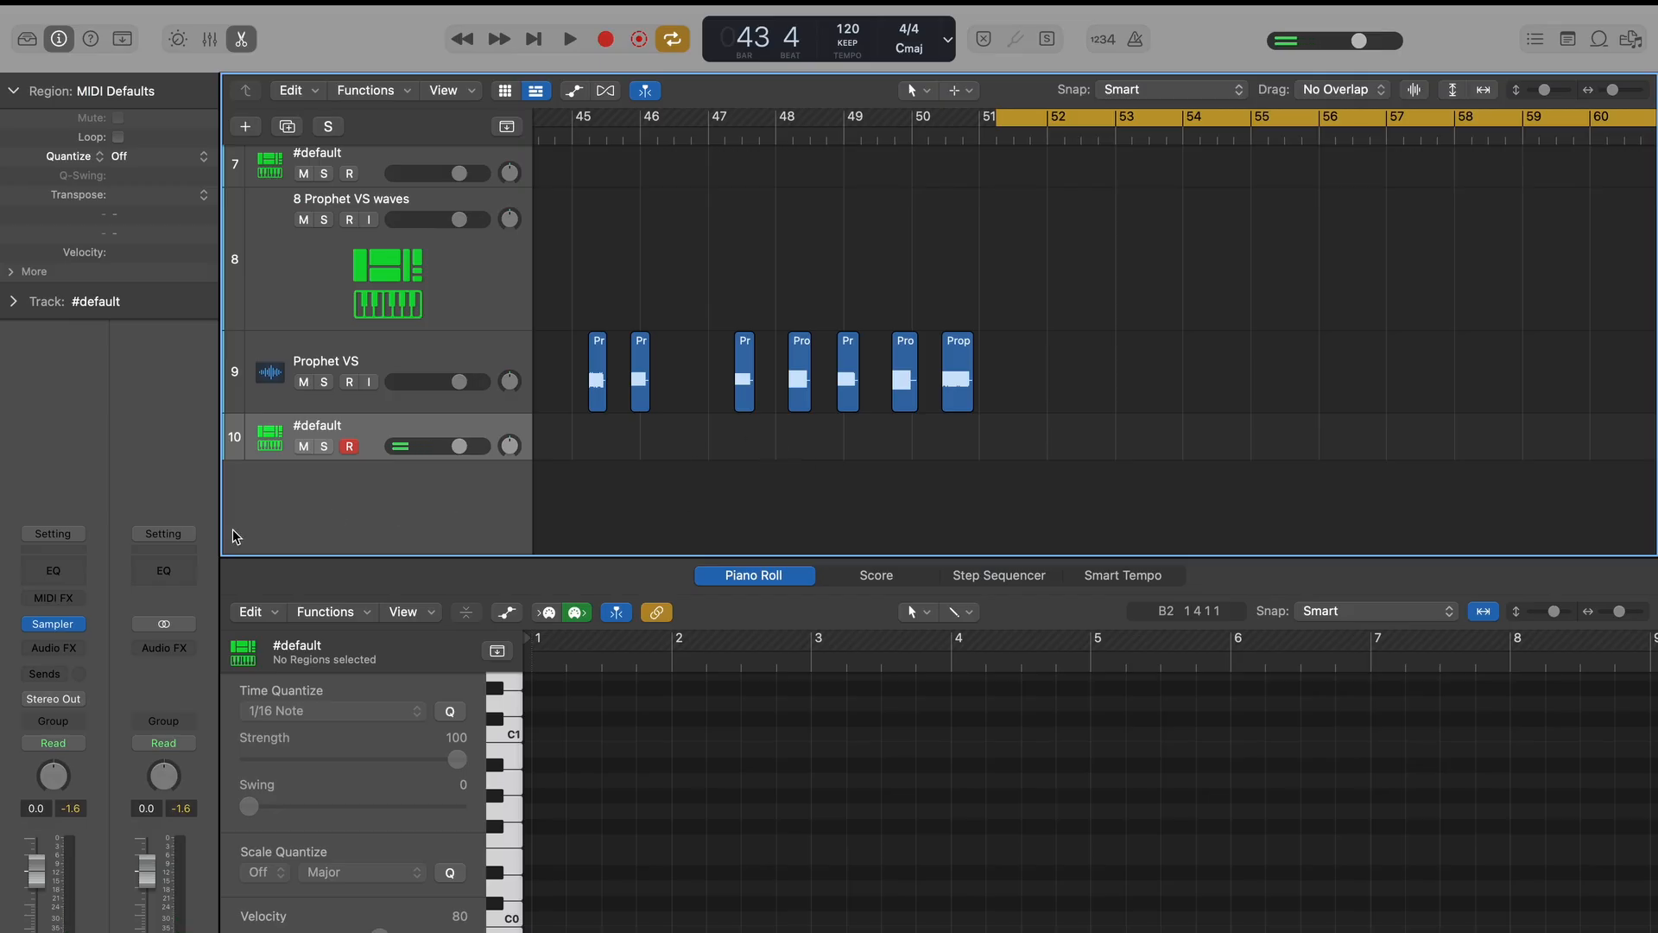
Record the mapped samples played in ascending order on the #default track and bounce the region in place as Prophet VS 0-8 waves.
{"action": "key", "text": "r"}
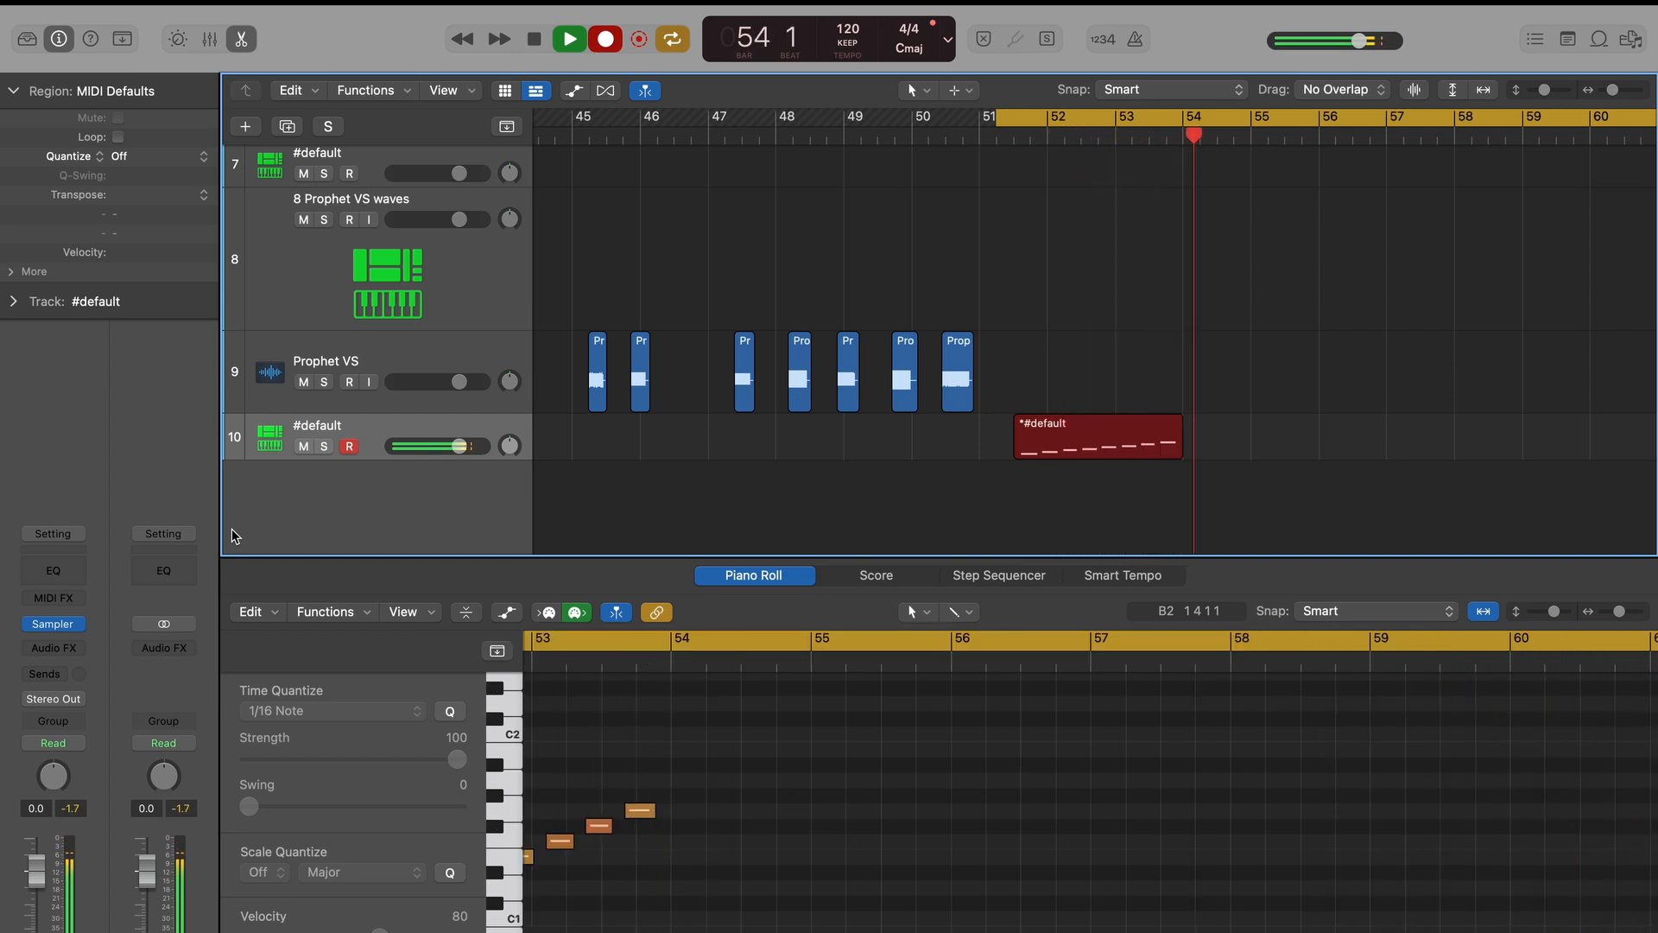
{"action": "key", "text": "space"}
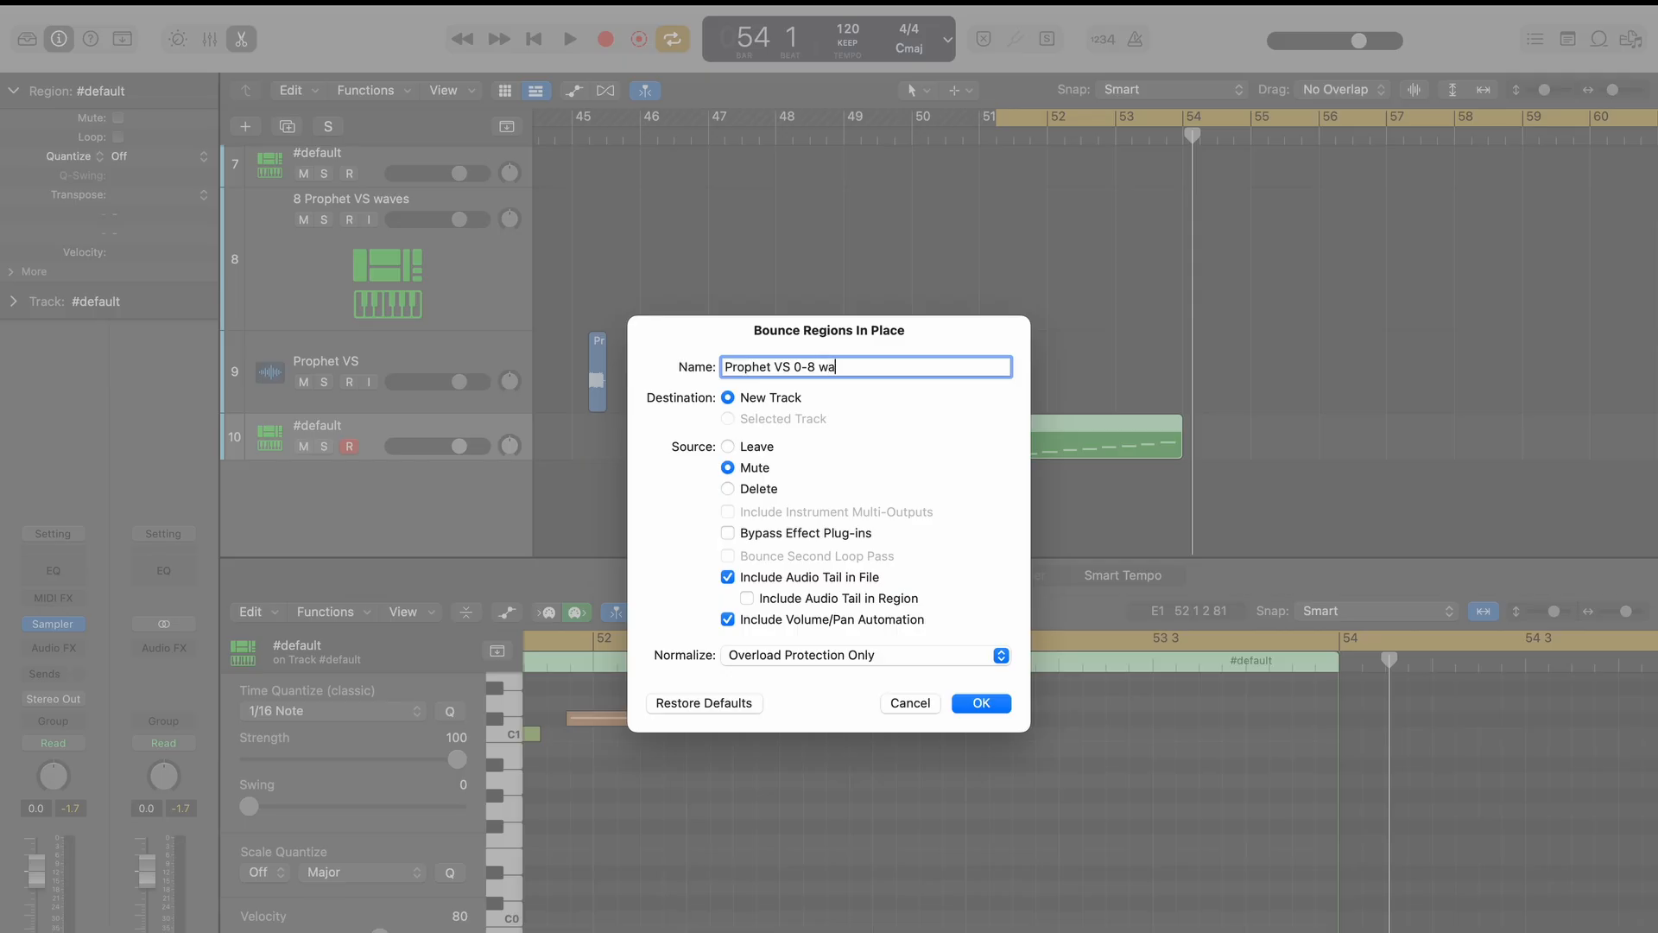
{"action": "key", "text": "Return"}
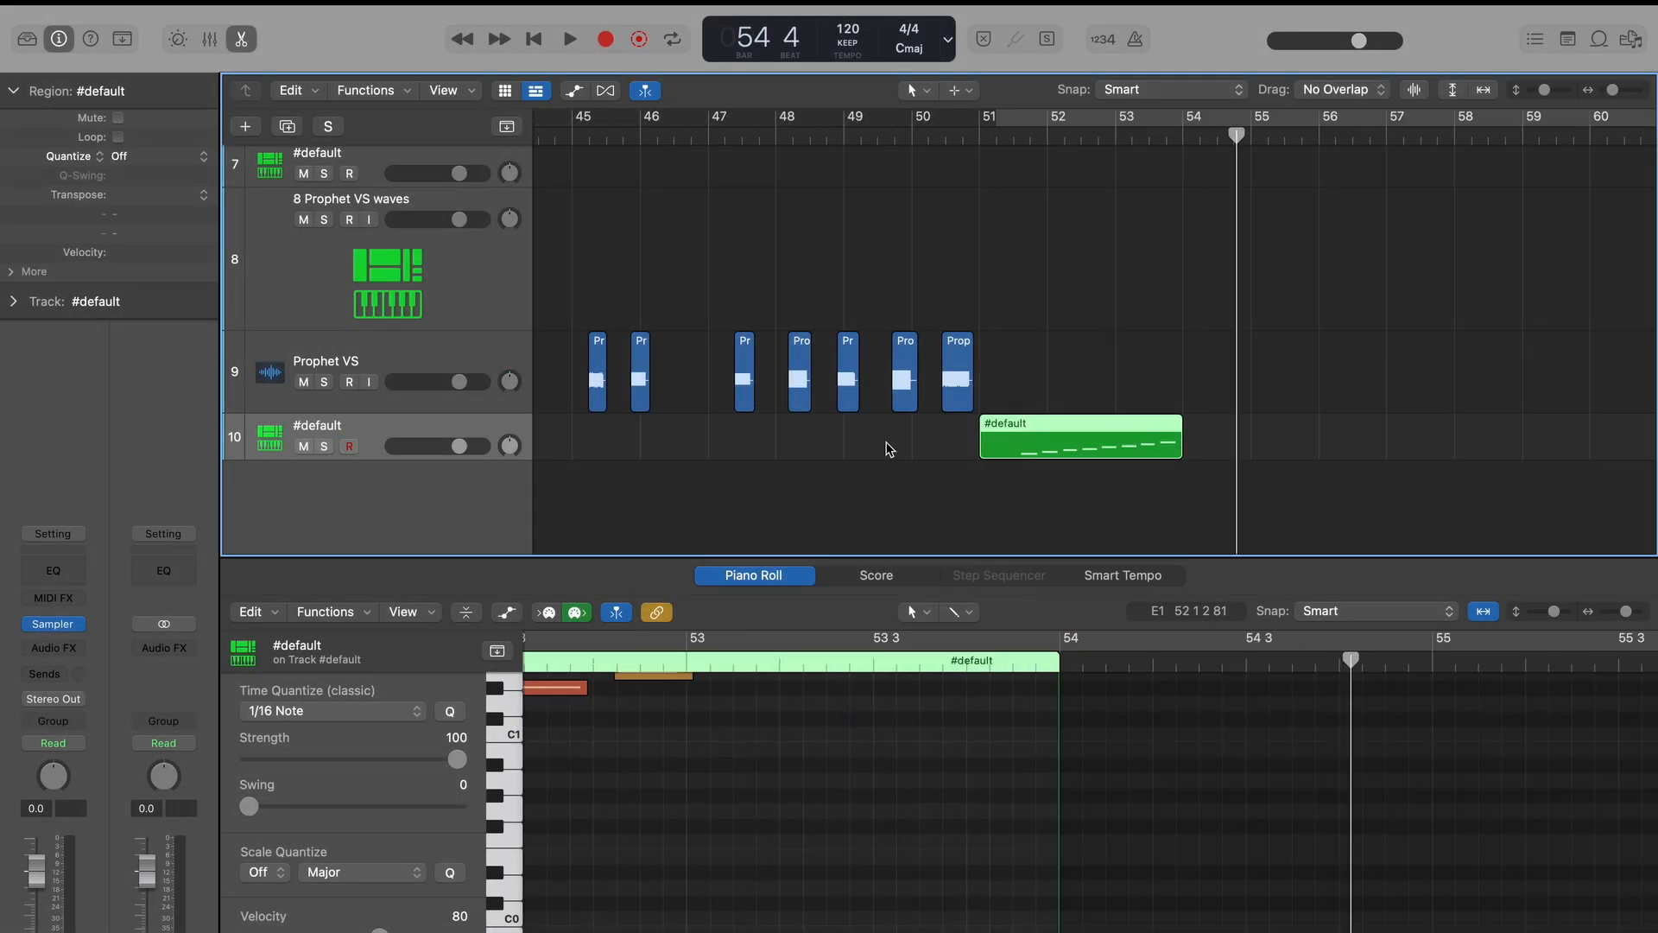
Remove the silence from the bounced Prophet VS 0-8 waves region, using a threshold of -28 dB.
{"action": "key", "text": "super+Right"}
{"action": "key", "text": "super+Right"}
{"action": "key", "text": "super+Right"}
{"action": "key", "text": "super+Right"}
{"action": "key", "text": "super+Right"}
{"action": "scroll", "coordinate": [1158, 493], "scroll_direction": "down", "scroll_amount": 1}
{"action": "scroll", "coordinate": [1158, 493], "scroll_direction": "right", "scroll_amount": 5}
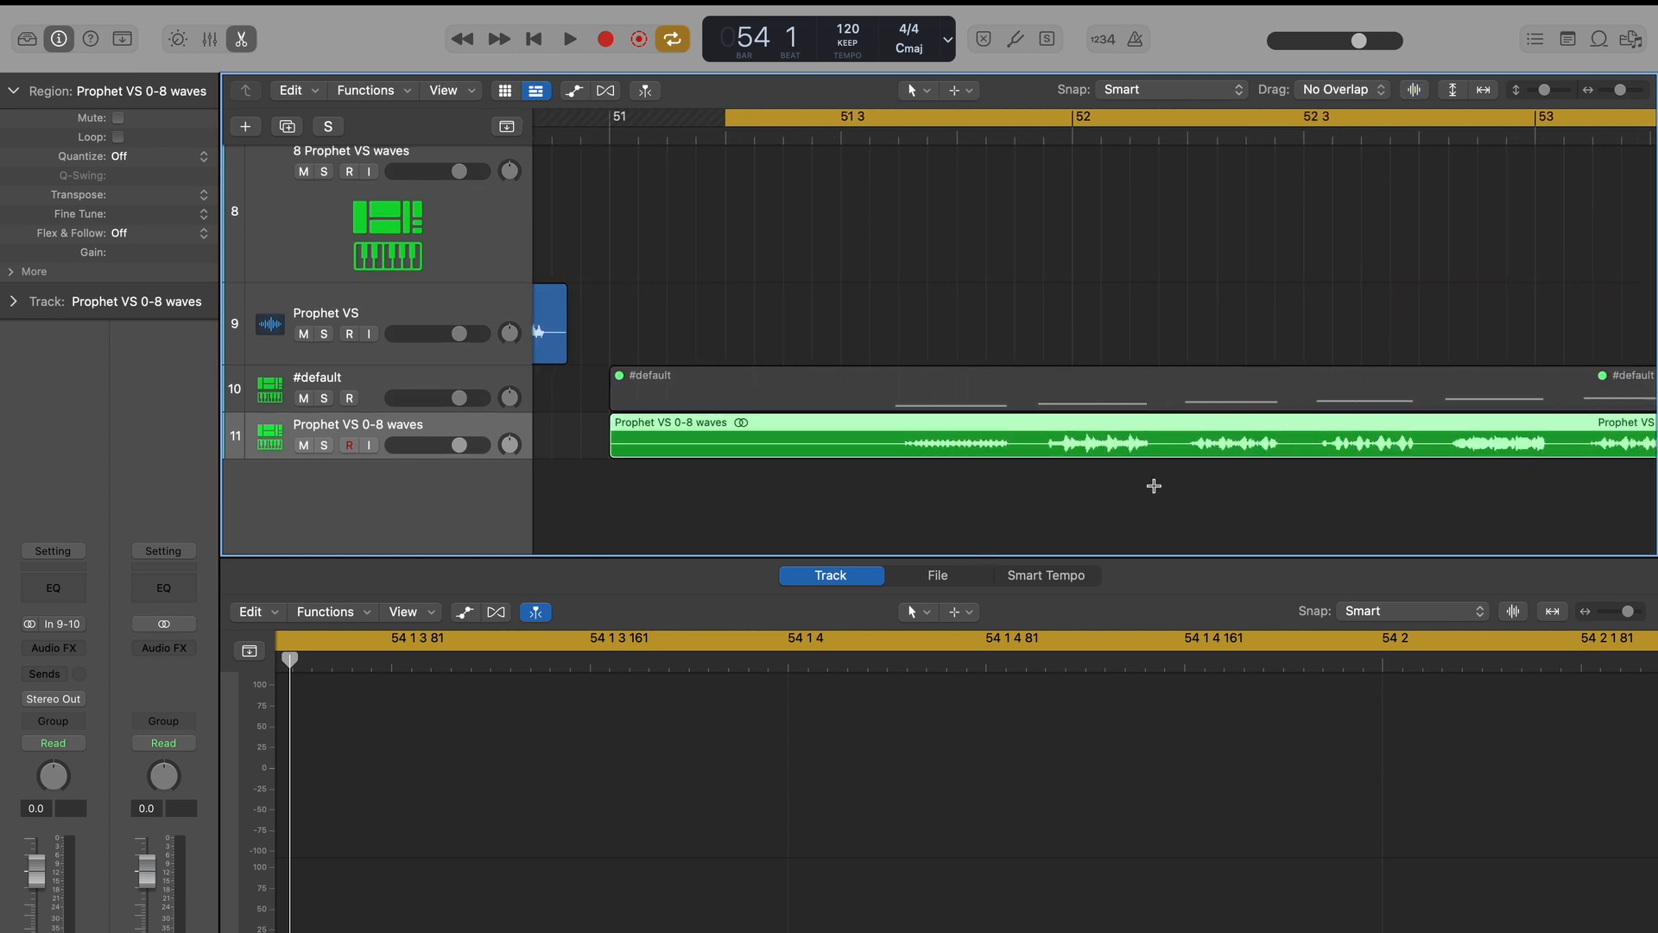
{"action": "key", "text": "super+Left"}
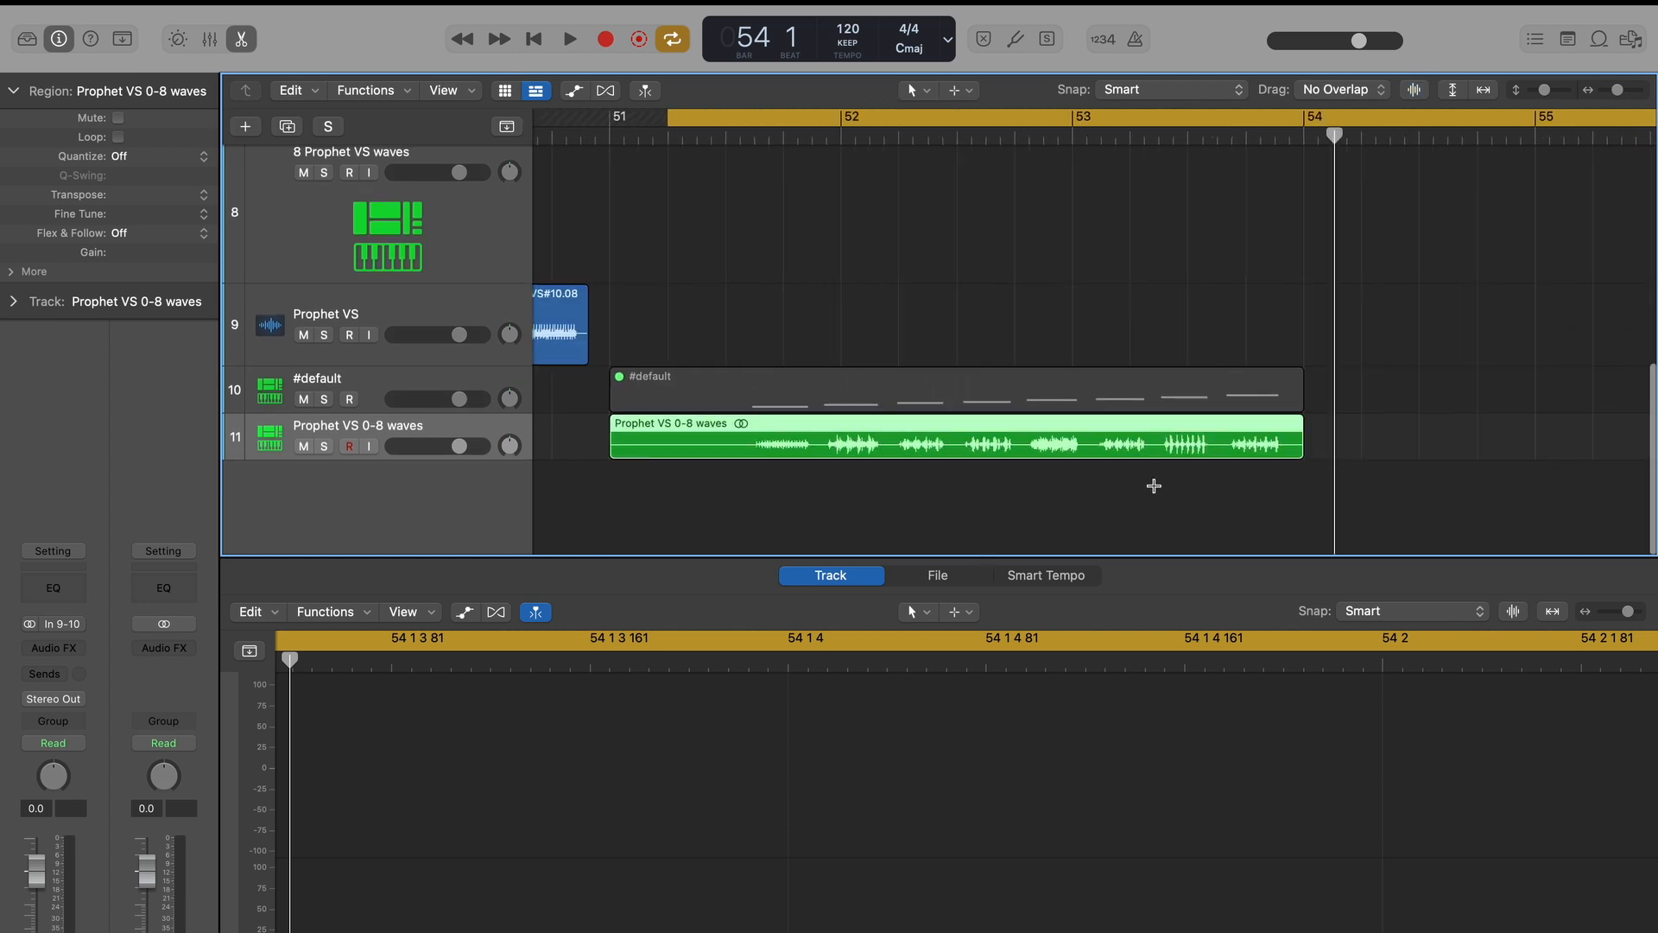
{"action": "right_click", "coordinate": [1142, 431]}
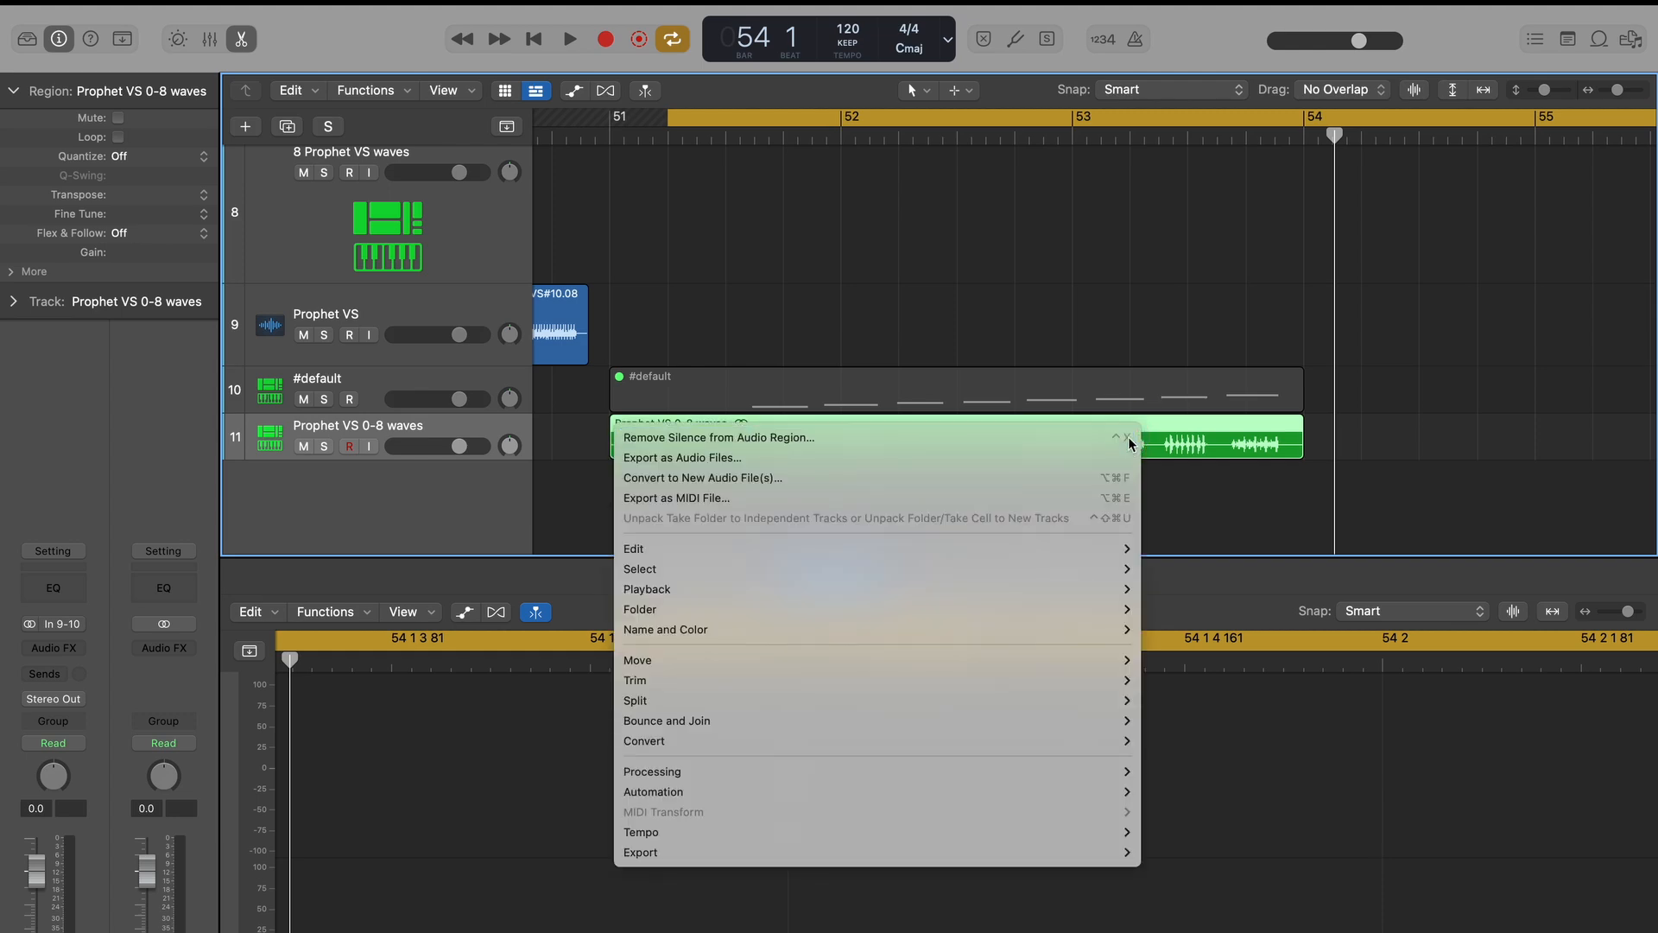
{"action": "left_click", "coordinate": [1130, 437]}
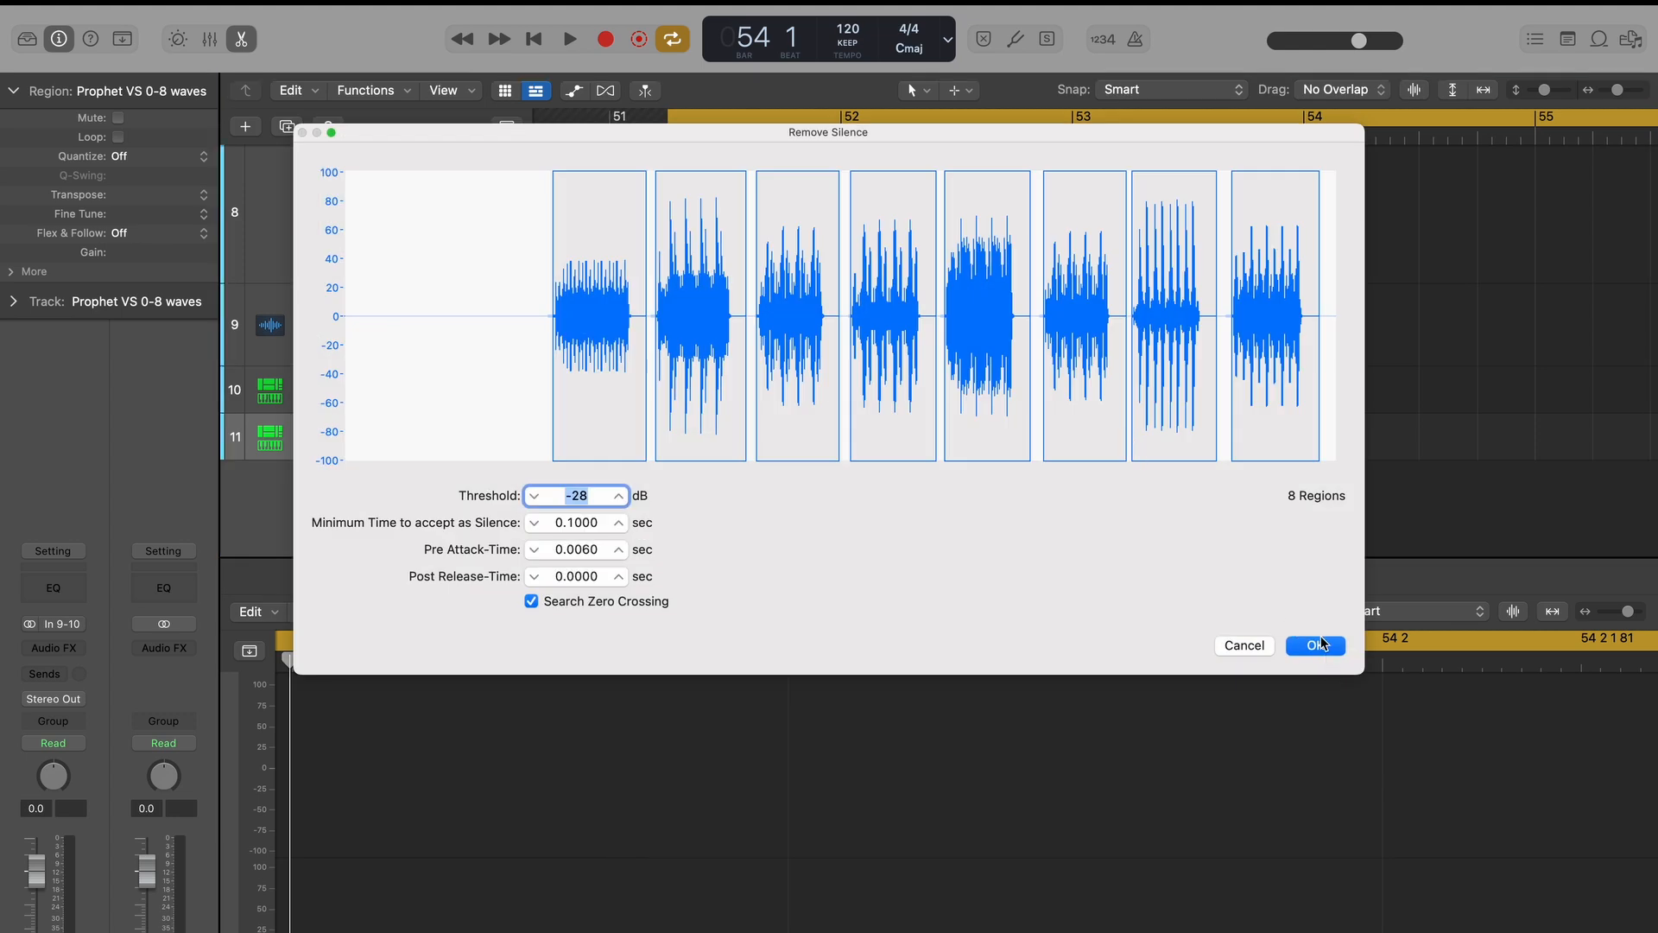
{"action": "left_click", "coordinate": [1315, 645]}
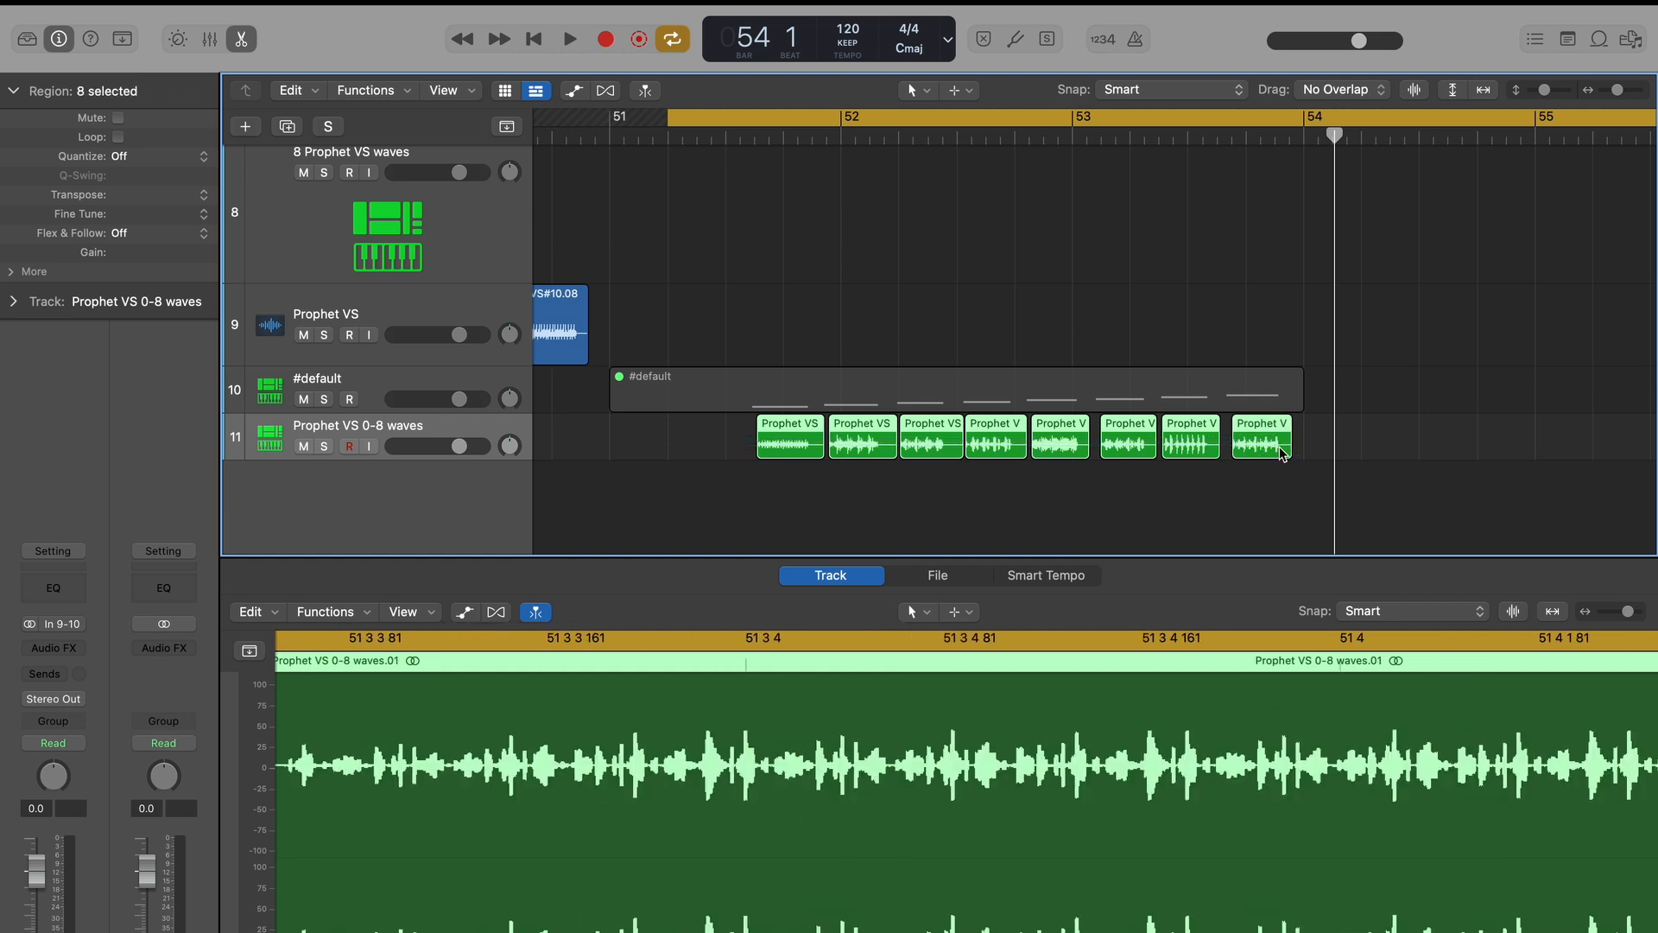
Export all the selected split Prophet VS 0-8 waves regions as audio files.
{"action": "right_click", "coordinate": [1267, 432]}
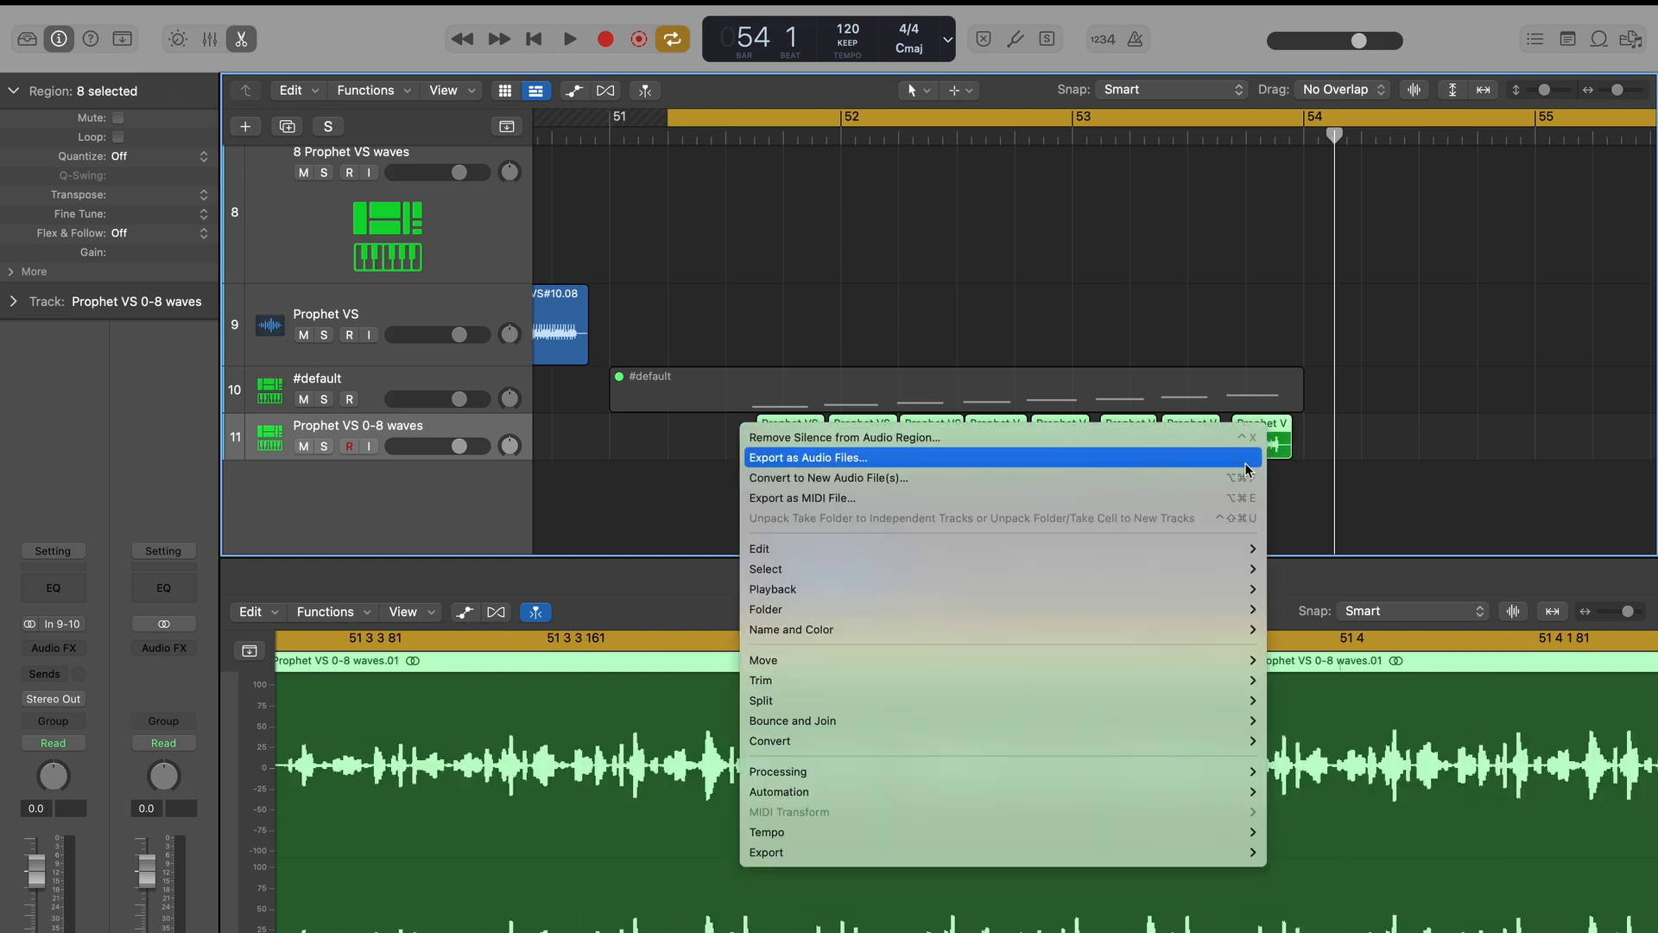
{"action": "left_click", "coordinate": [1246, 458]}
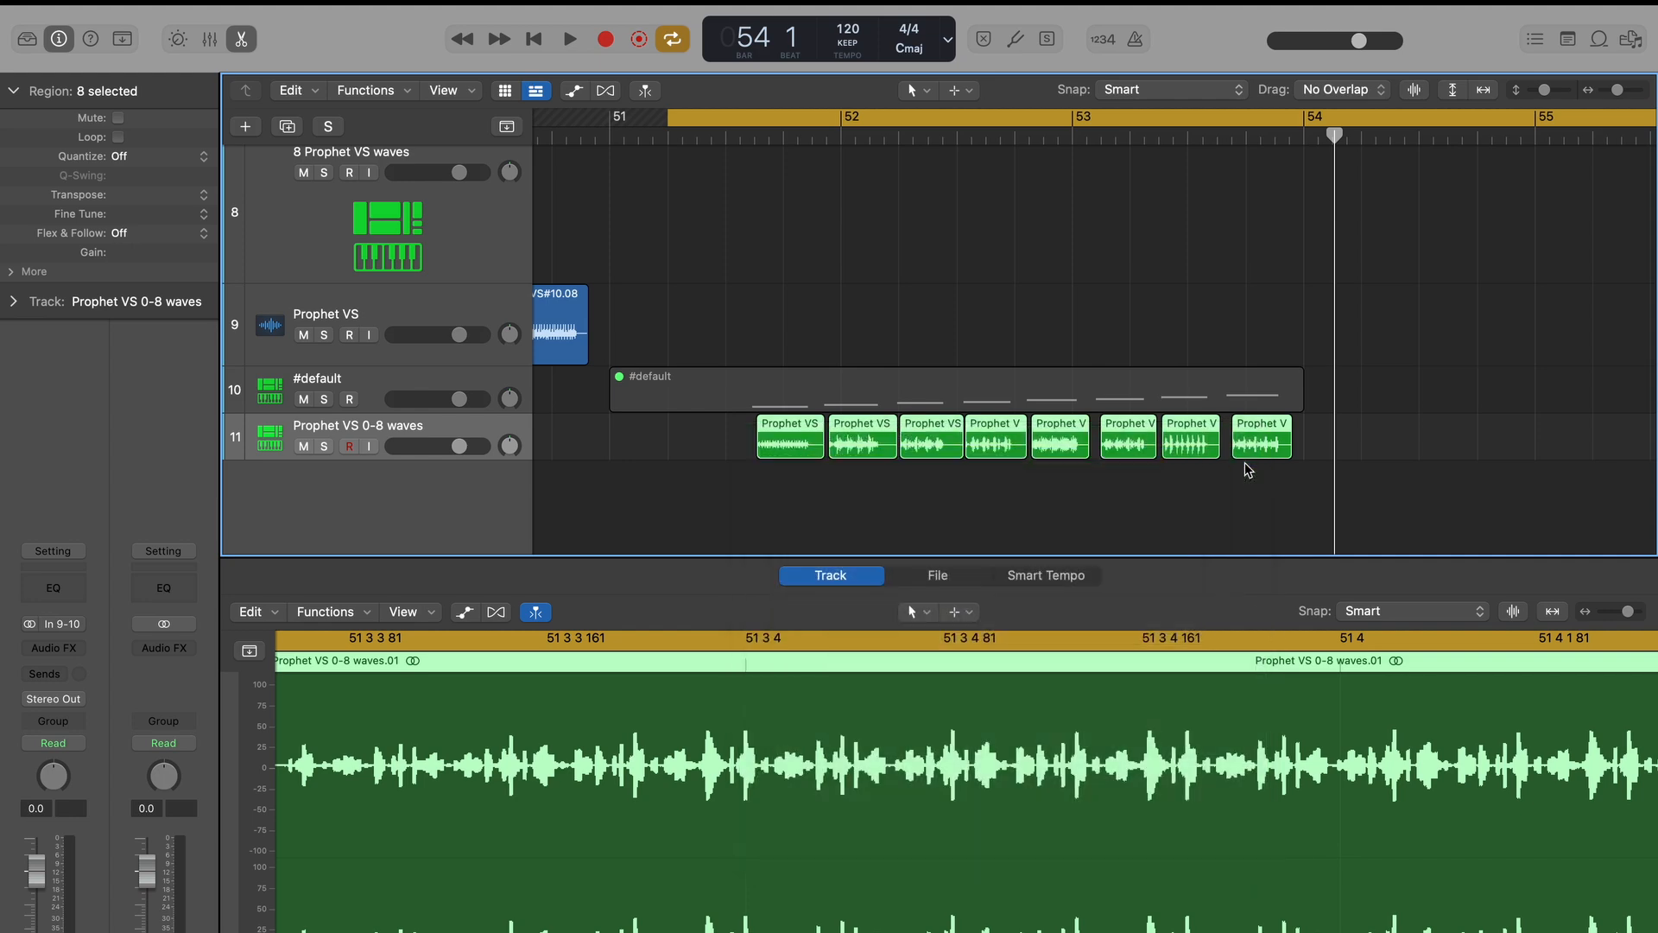
{"action": "left_click", "coordinate": [890, 636]}
{"action": "left_click", "coordinate": [1159, 737]}
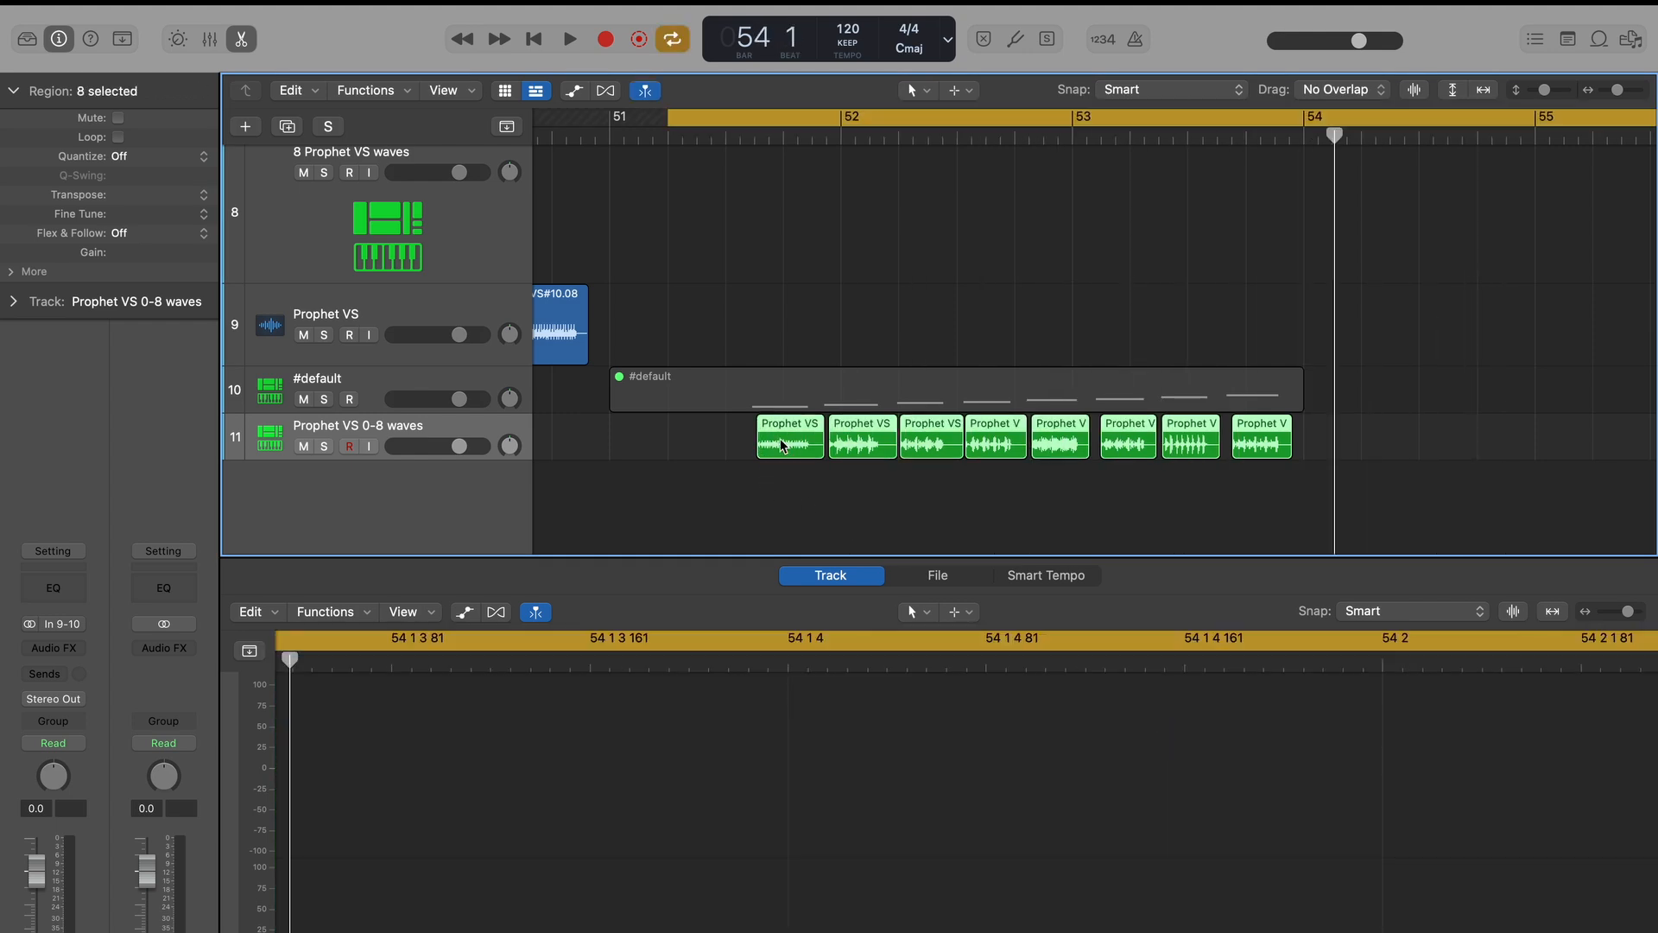
Open the Prophet VS 0-8 waves audio in the file editor to examine its second waveform.
{"action": "key", "text": "e"}
{"action": "double_click", "coordinate": [792, 908]}
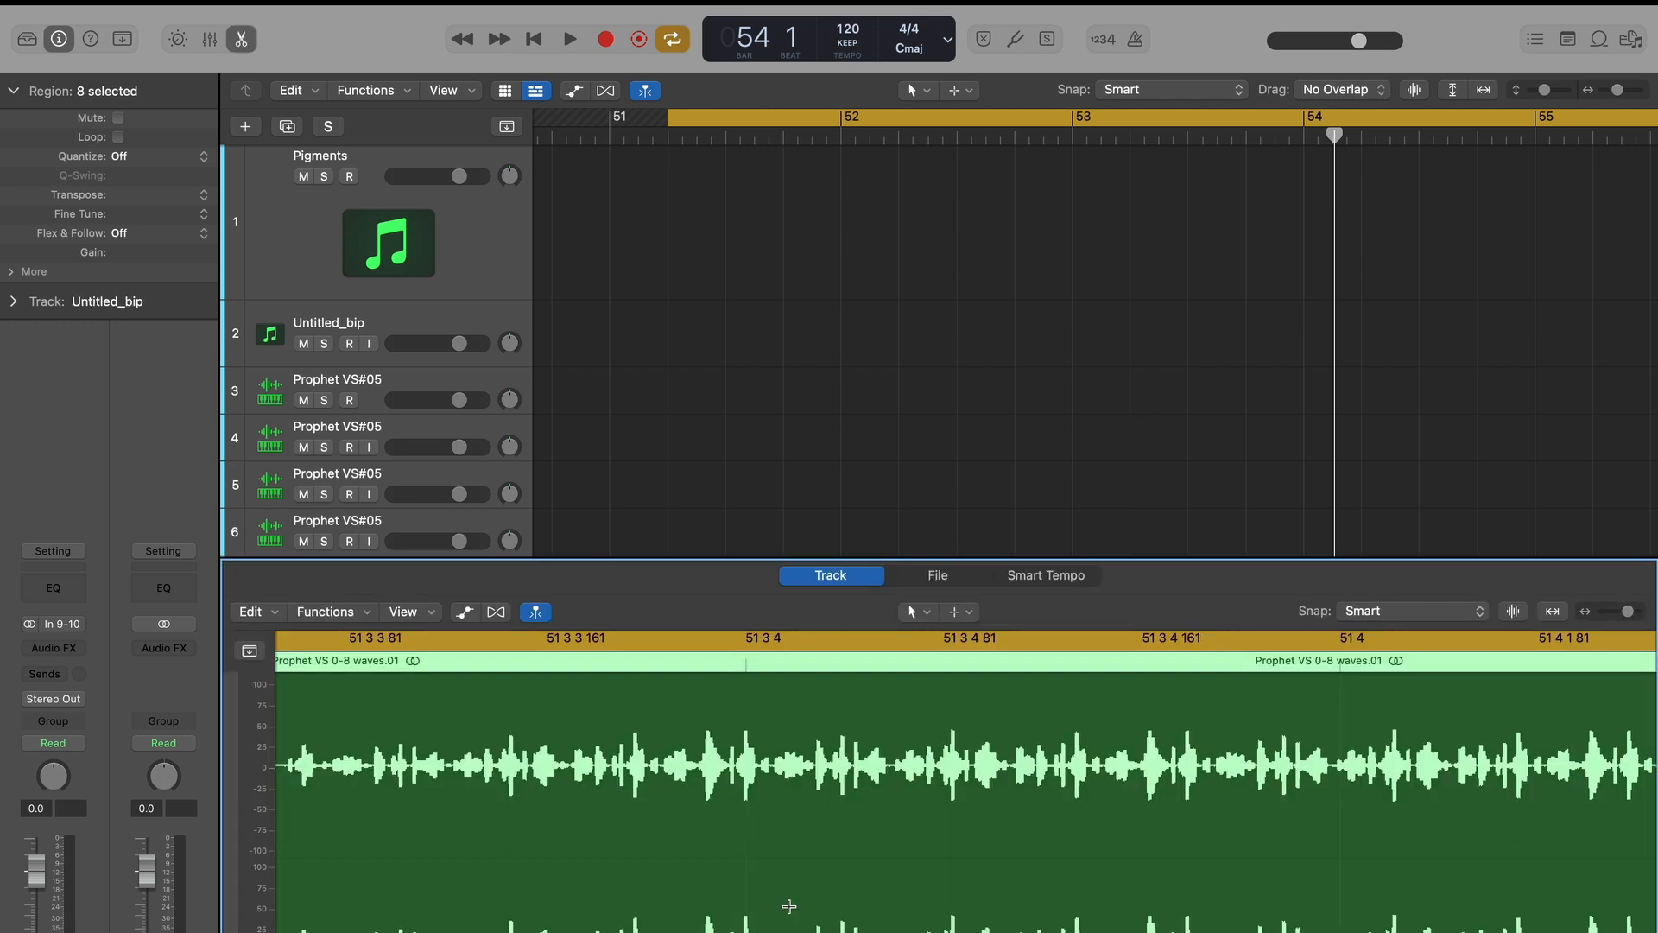
{"action": "left_click", "coordinate": [938, 576]}
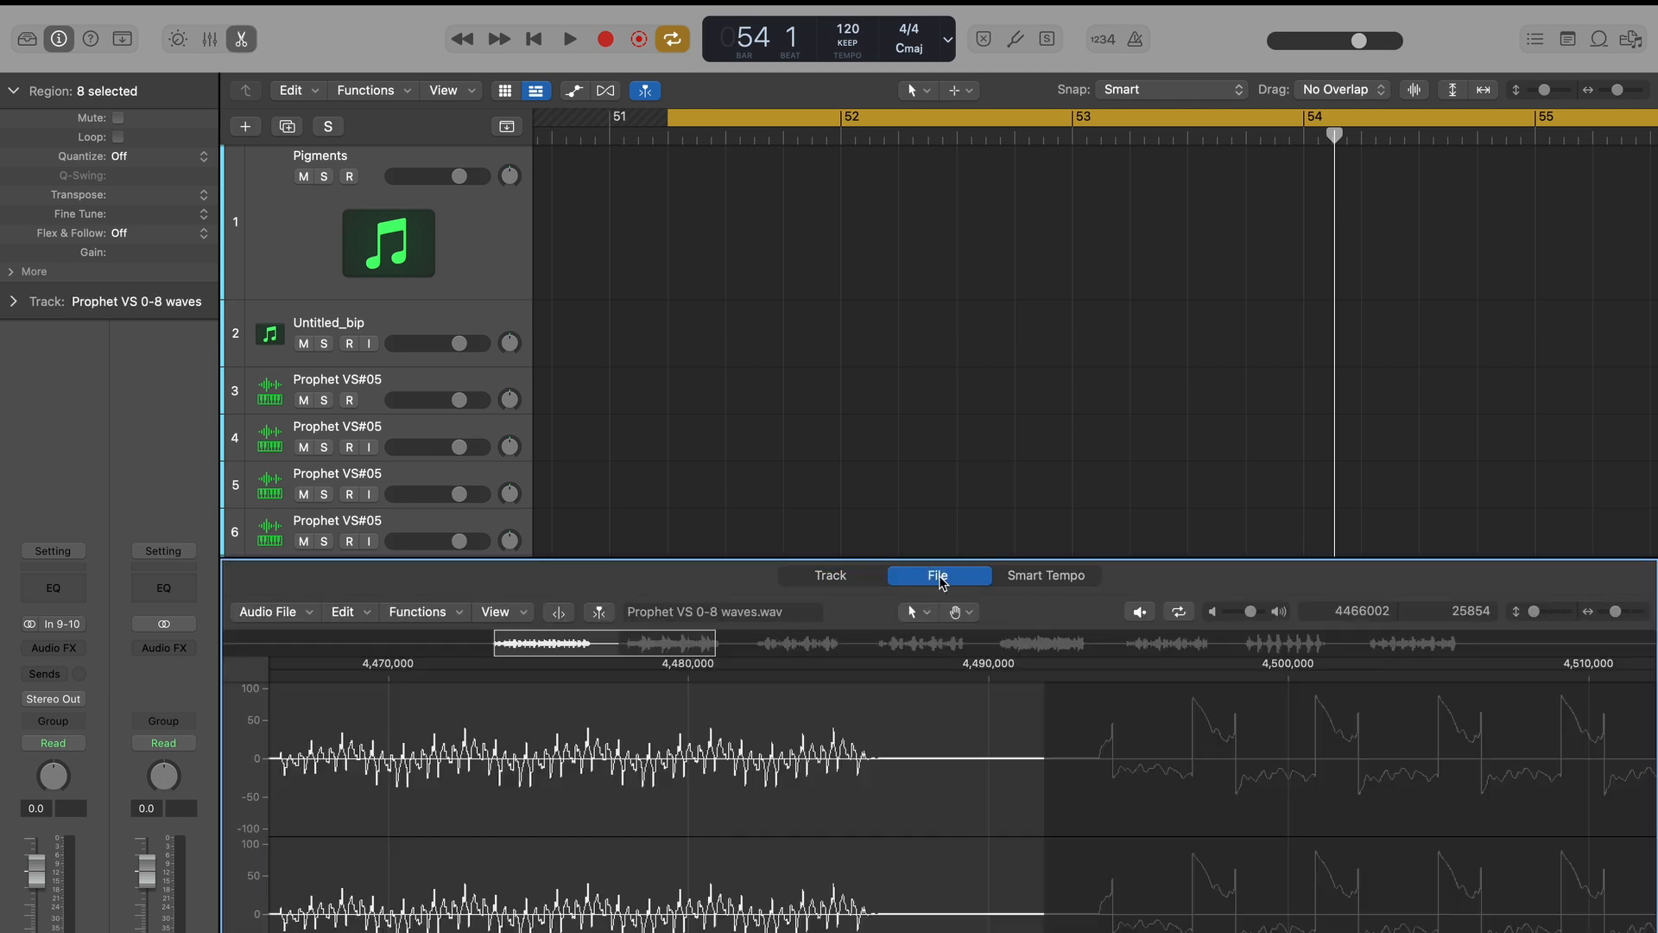
{"action": "scroll", "coordinate": [981, 859], "scroll_direction": "right", "scroll_amount": 5}
{"action": "left_click", "coordinate": [1007, 843]}
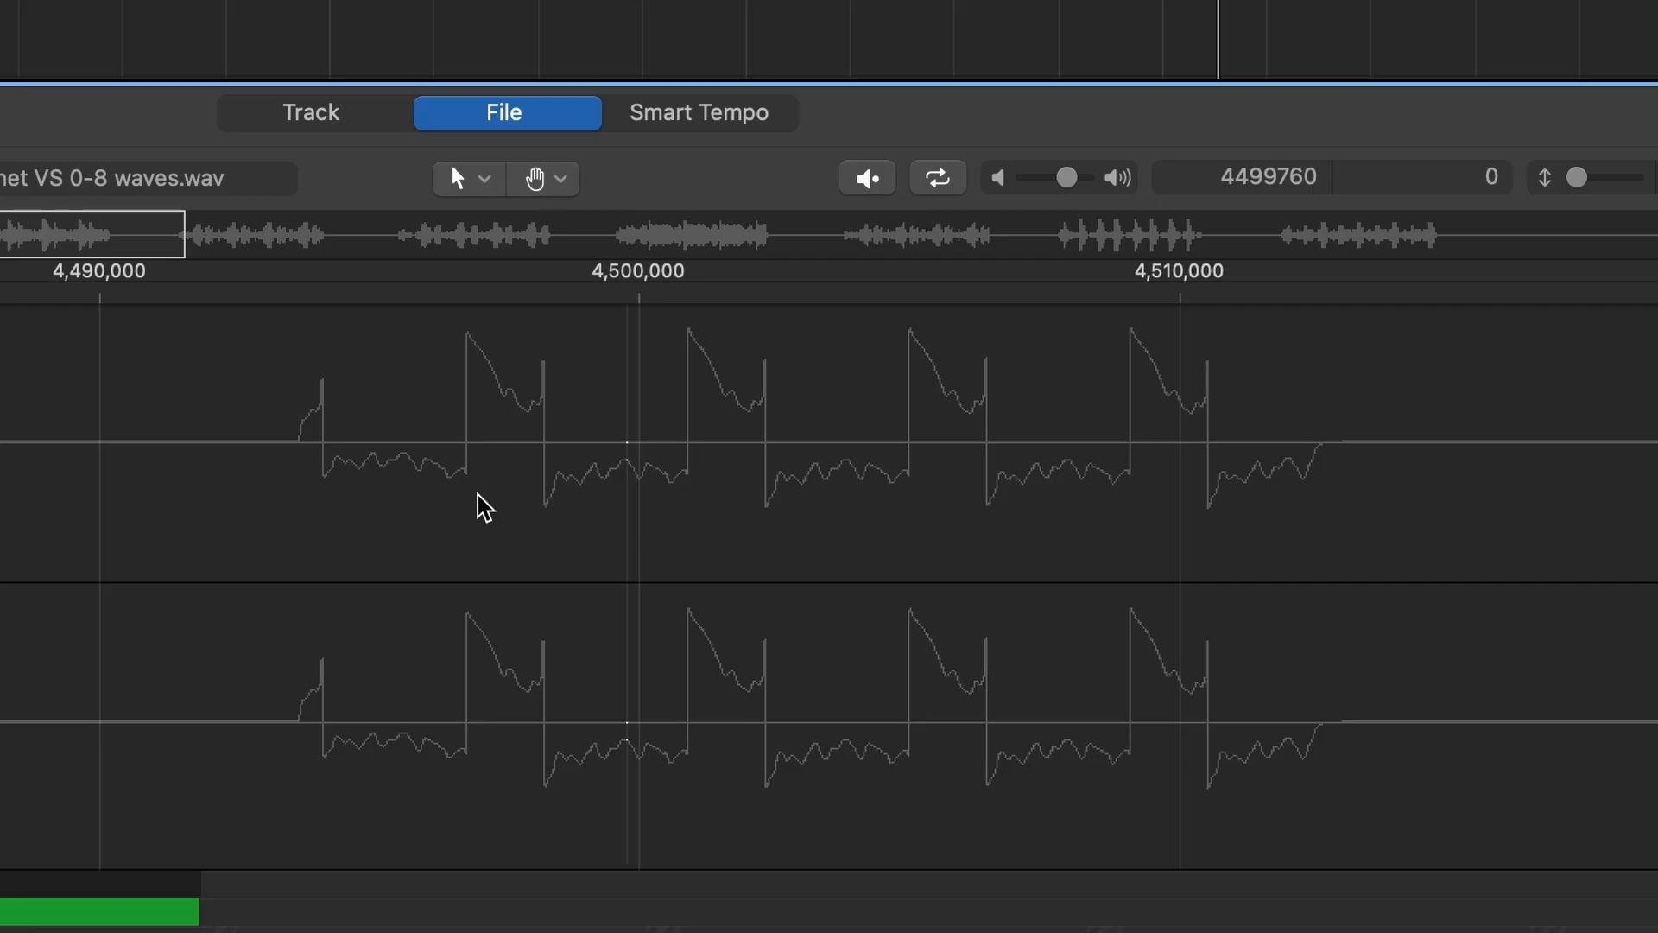
Select two cycles and then a single cycle of the second waveform to check their lengths in samples.
{"action": "left_click_drag", "start_coordinate": [467, 475], "coordinate": [682, 516]}
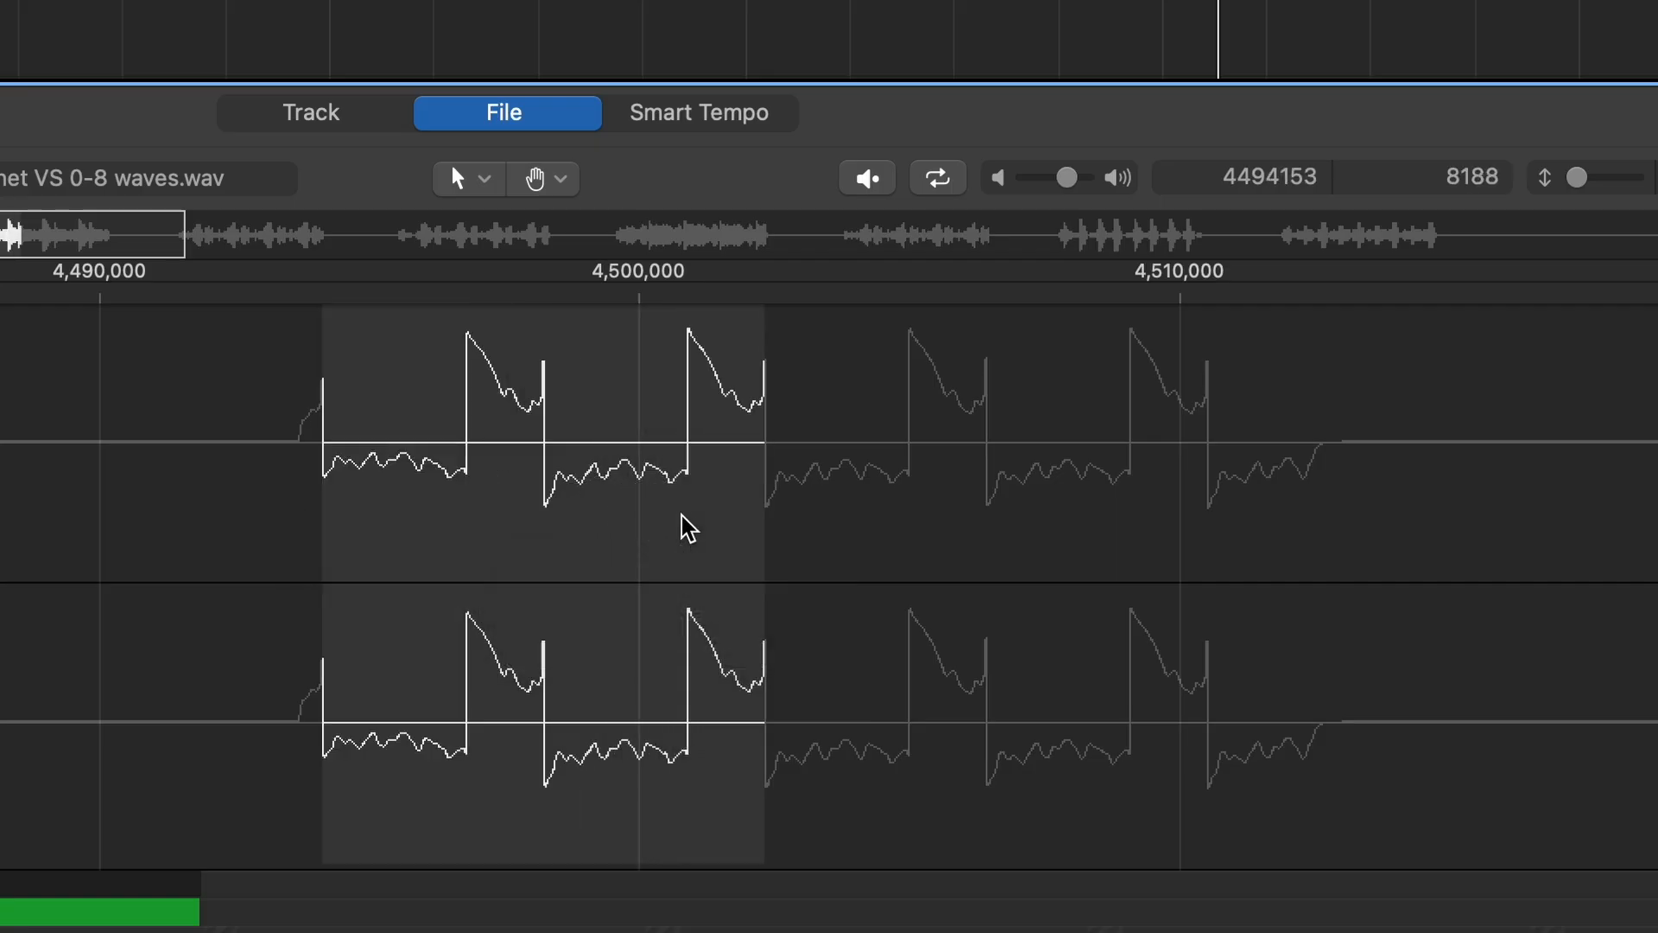
{"action": "left_click", "coordinate": [682, 515]}
{"action": "left_click_drag", "start_coordinate": [473, 440], "coordinate": [685, 494]}
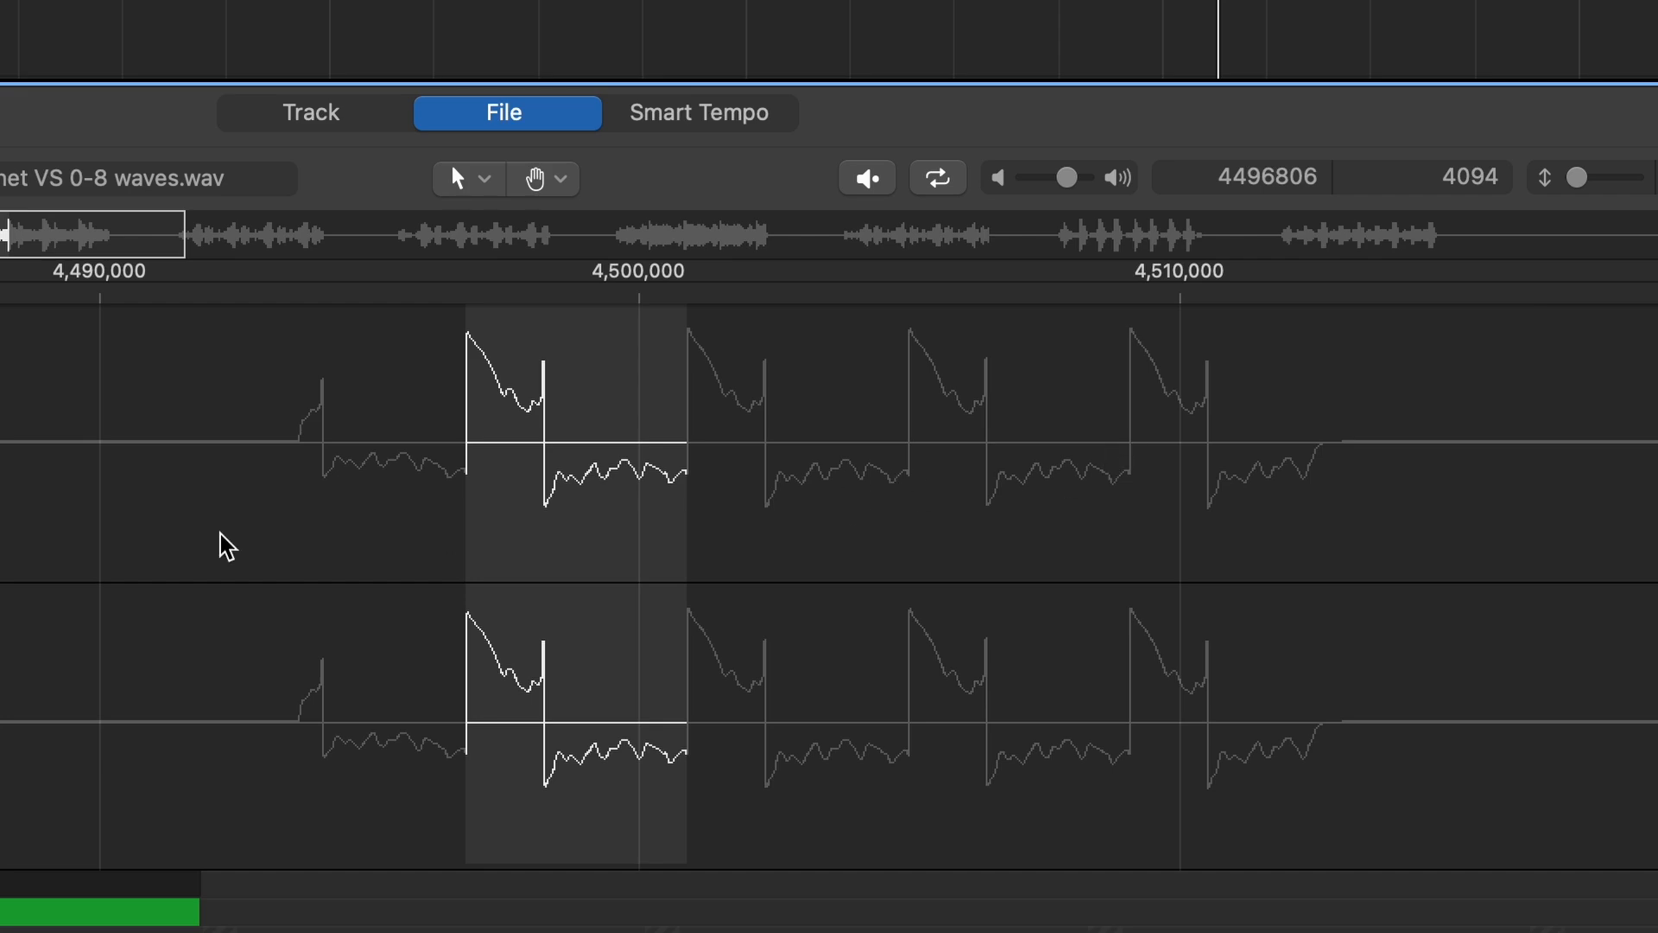
{"action": "scroll", "coordinate": [829, 579], "scroll_direction": "left", "scroll_amount": 3}
{"action": "scroll", "coordinate": [829, 578], "scroll_direction": "right", "scroll_amount": 10}
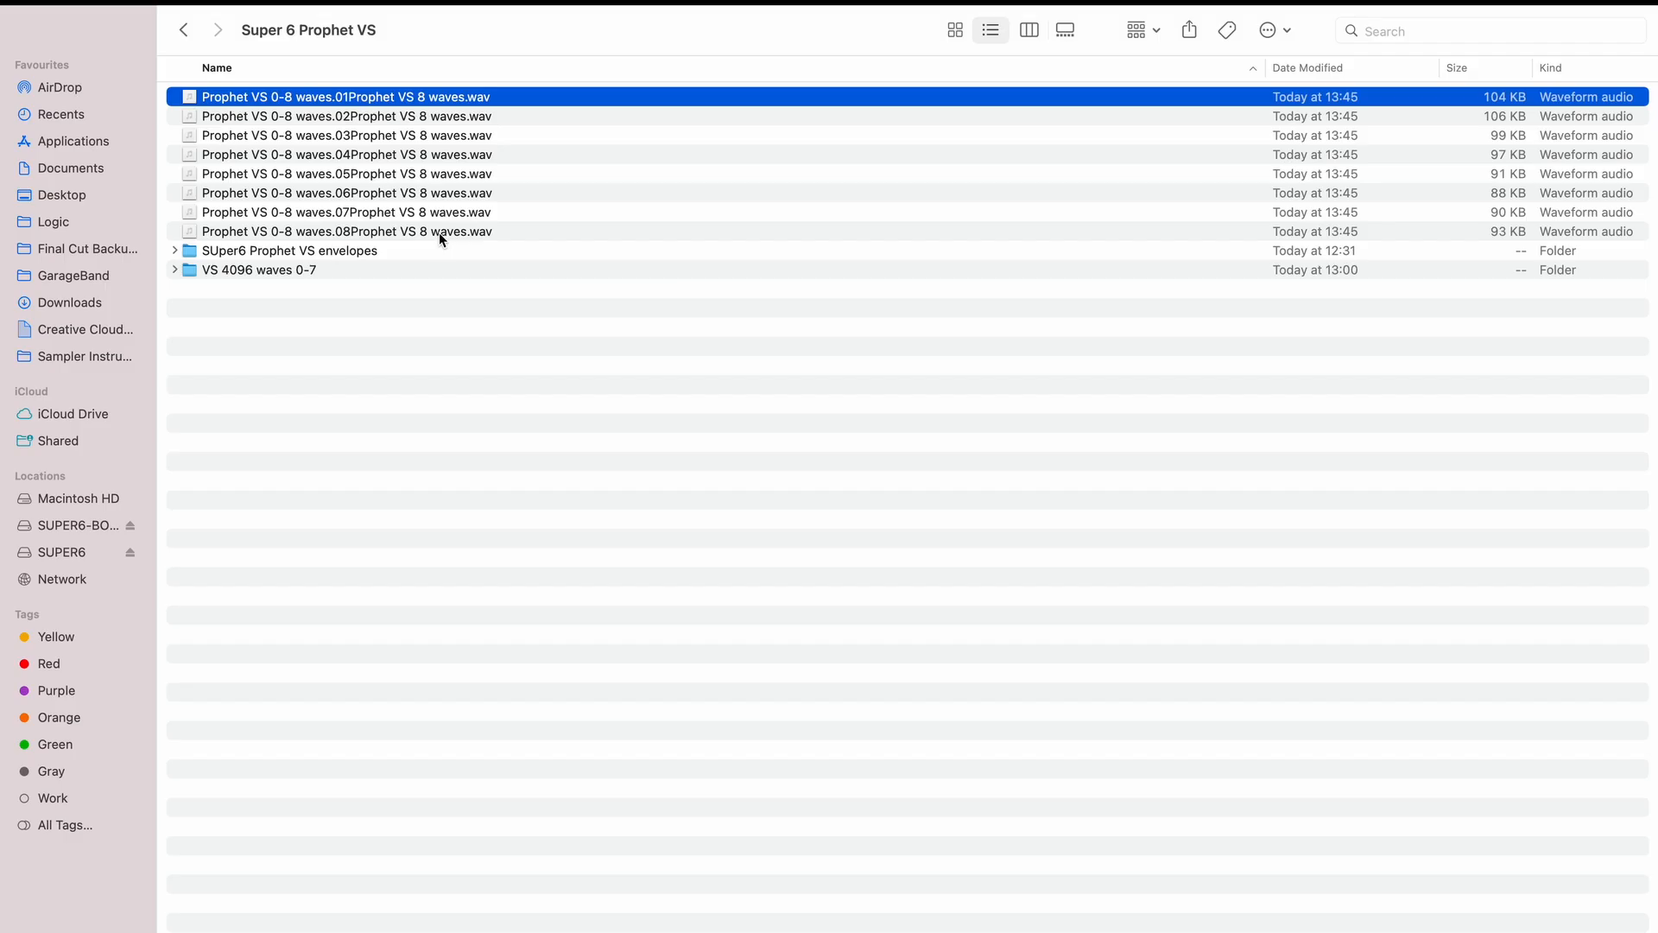
In Audacity, import the exported Prophet VS 0-8 waves files as separate tracks and select the clip on the first track.
{"action": "left_click", "coordinate": [437, 229], "text": "shift"}
{"action": "left_click_drag", "start_coordinate": [333, 183], "coordinate": [345, 344]}
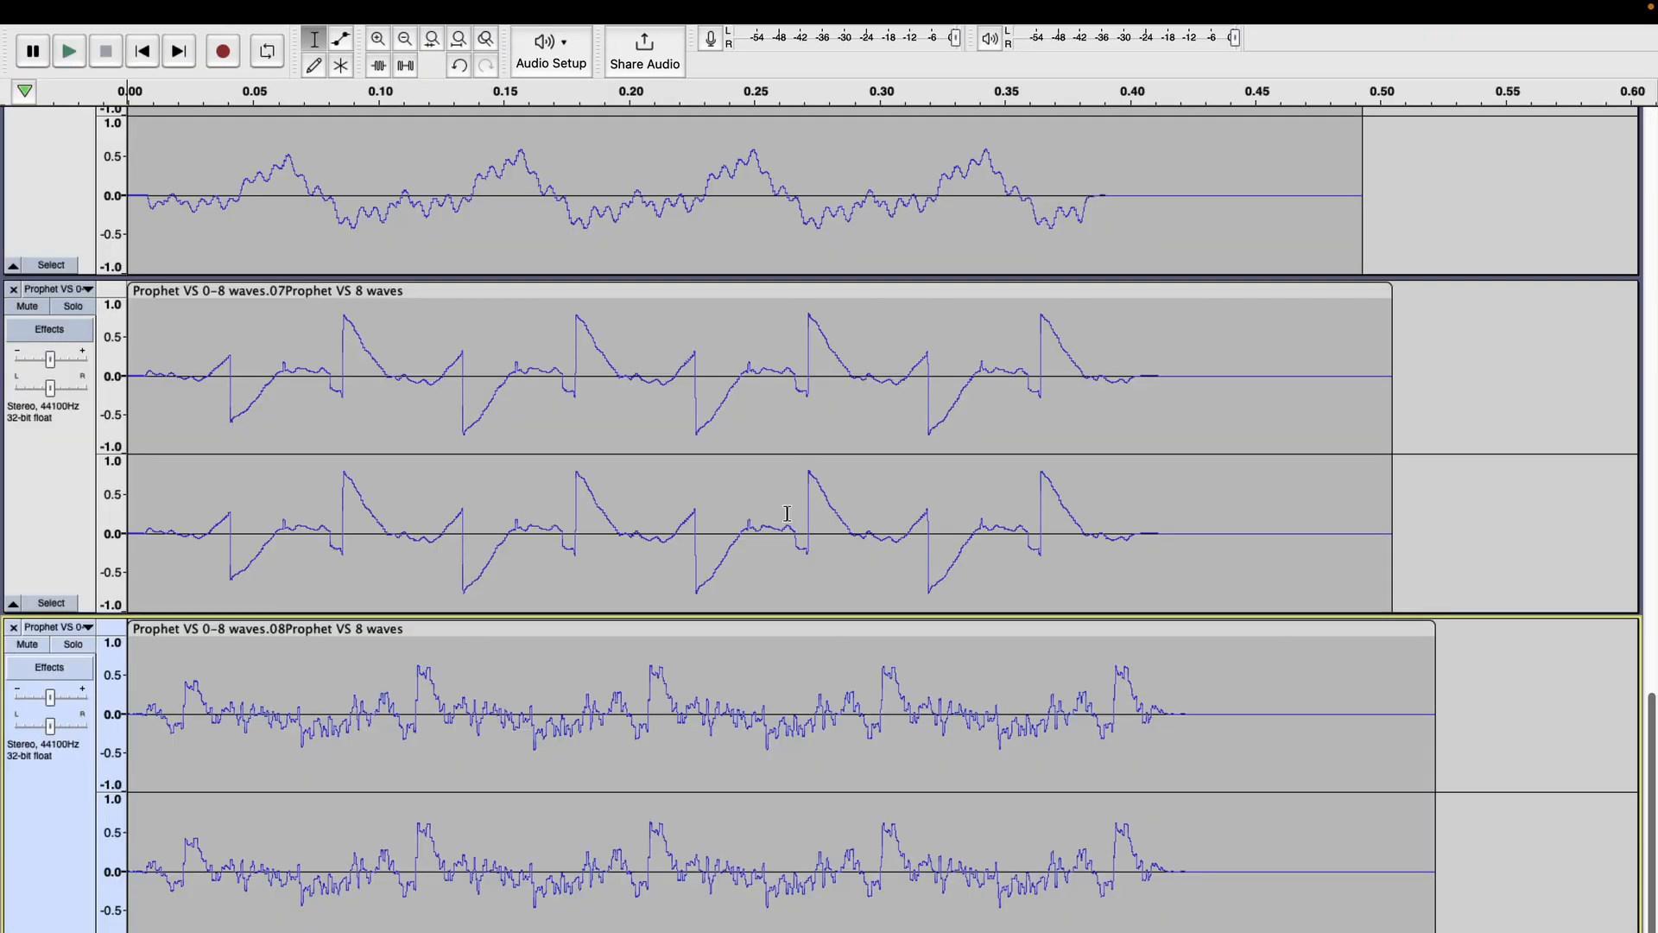
{"action": "scroll", "coordinate": [787, 514], "scroll_direction": "up", "scroll_amount": 20}
{"action": "scroll", "coordinate": [787, 514], "scroll_direction": "down", "scroll_amount": 20}
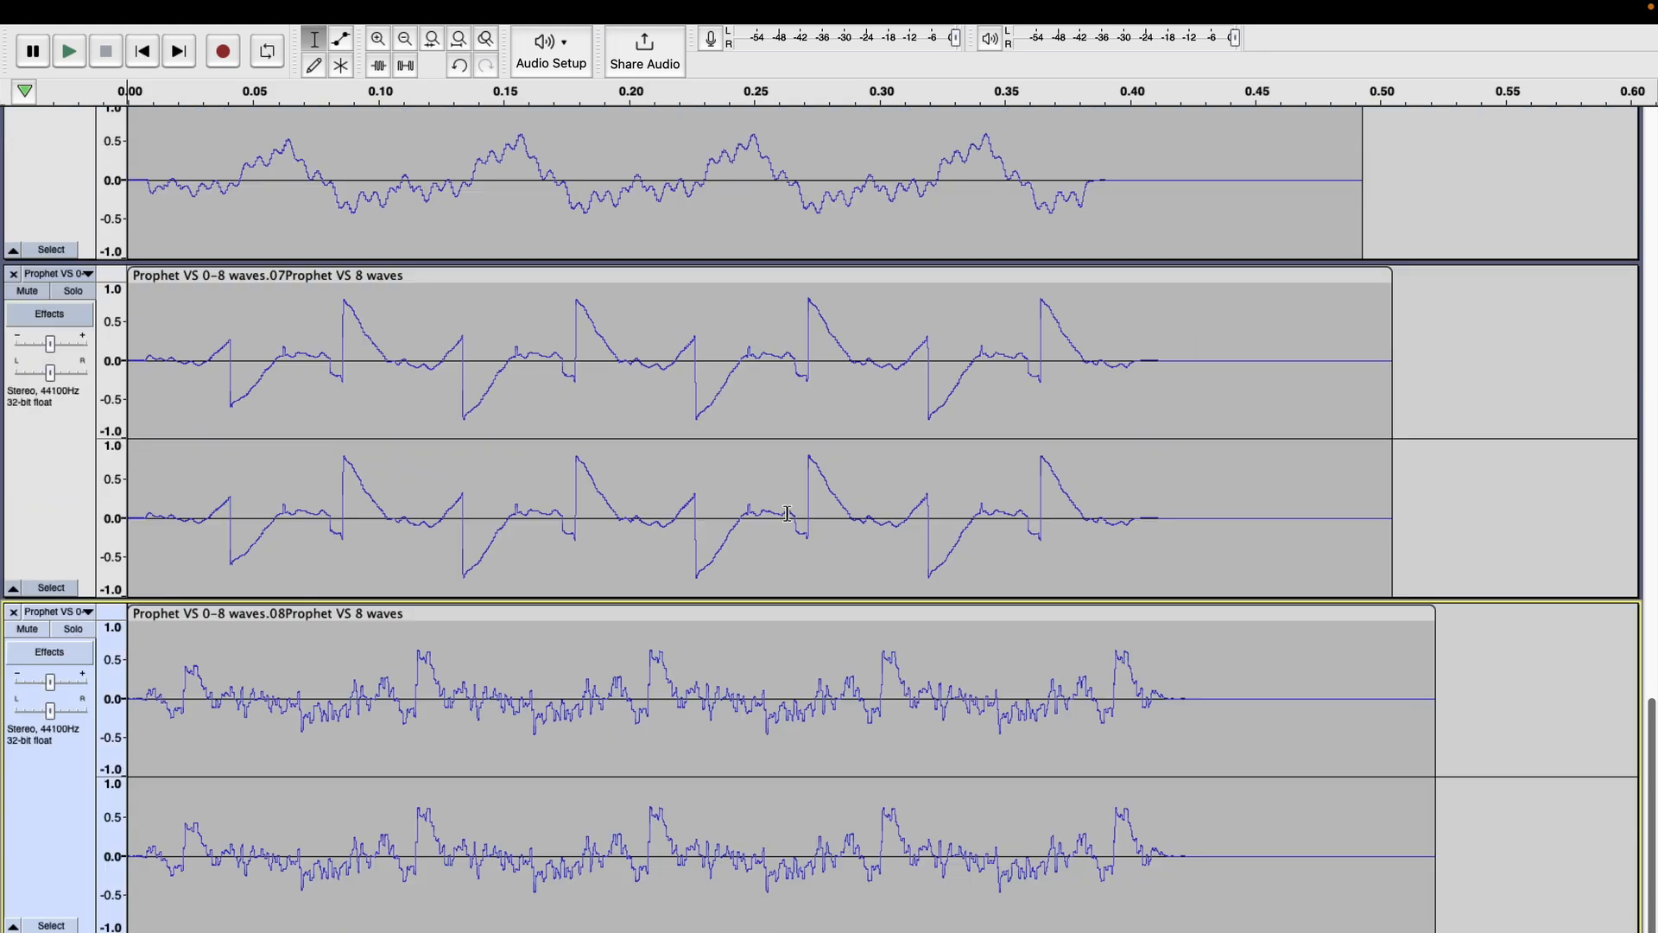
{"action": "scroll", "coordinate": [907, 382], "scroll_direction": "up", "scroll_amount": 20}
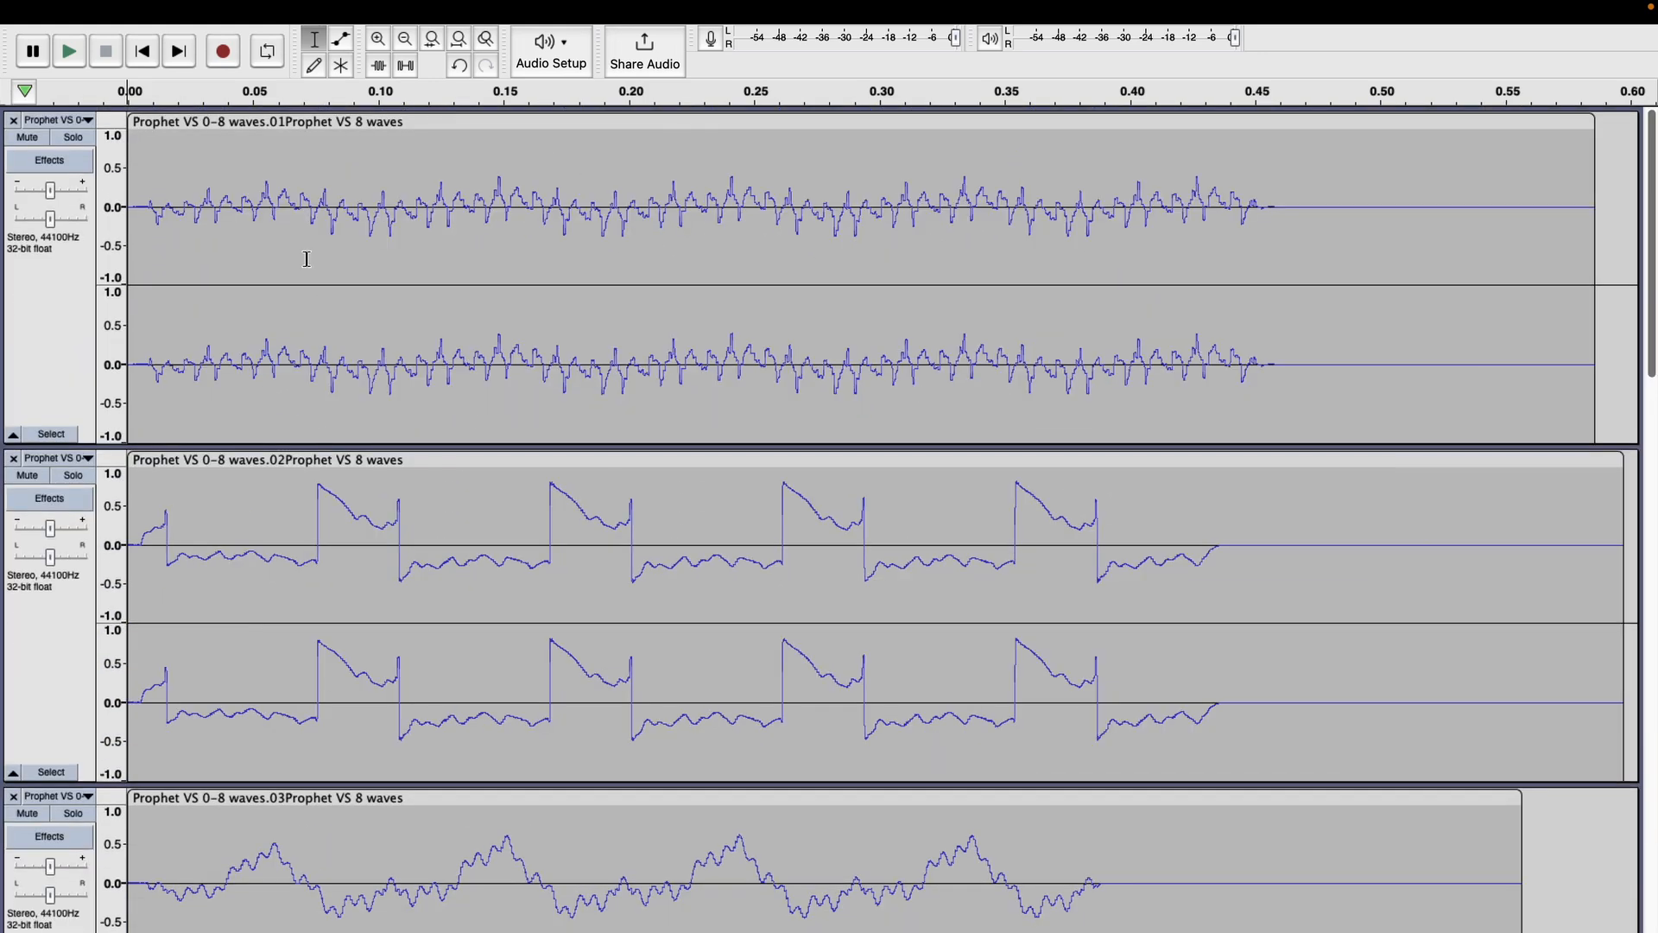
{"action": "left_click", "coordinate": [204, 122]}
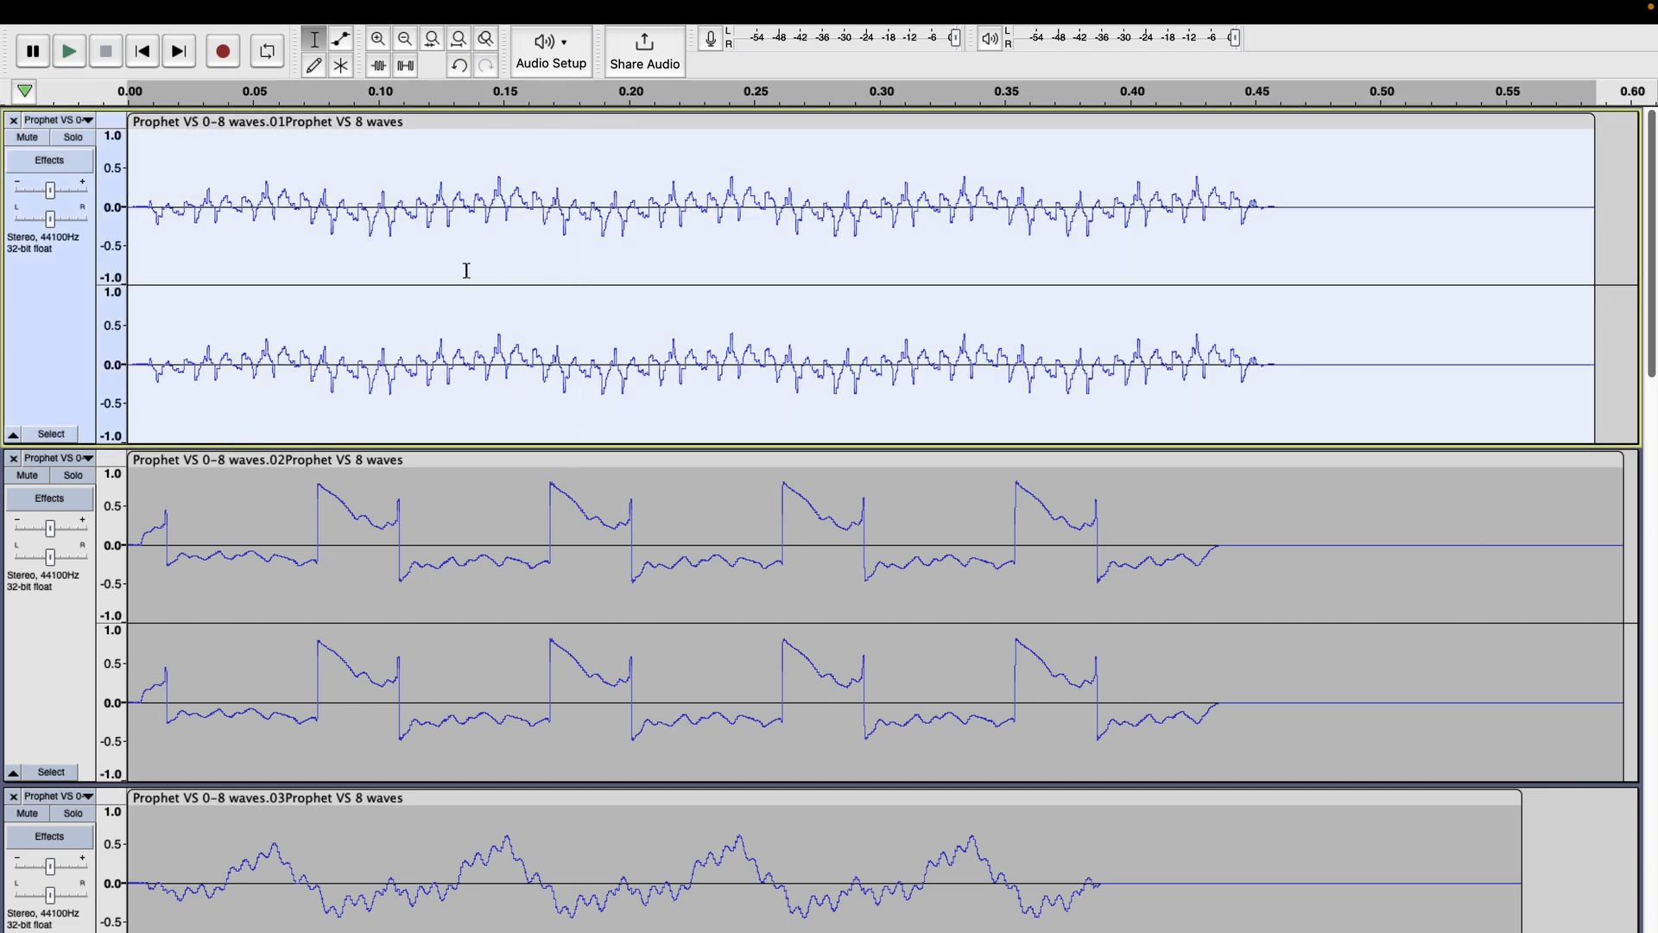
Select roughly the first 0.07 s of the first track, extend the selection to all tracks, and delete it.
{"action": "left_click_drag", "start_coordinate": [228, 257], "coordinate": [93, 242]}
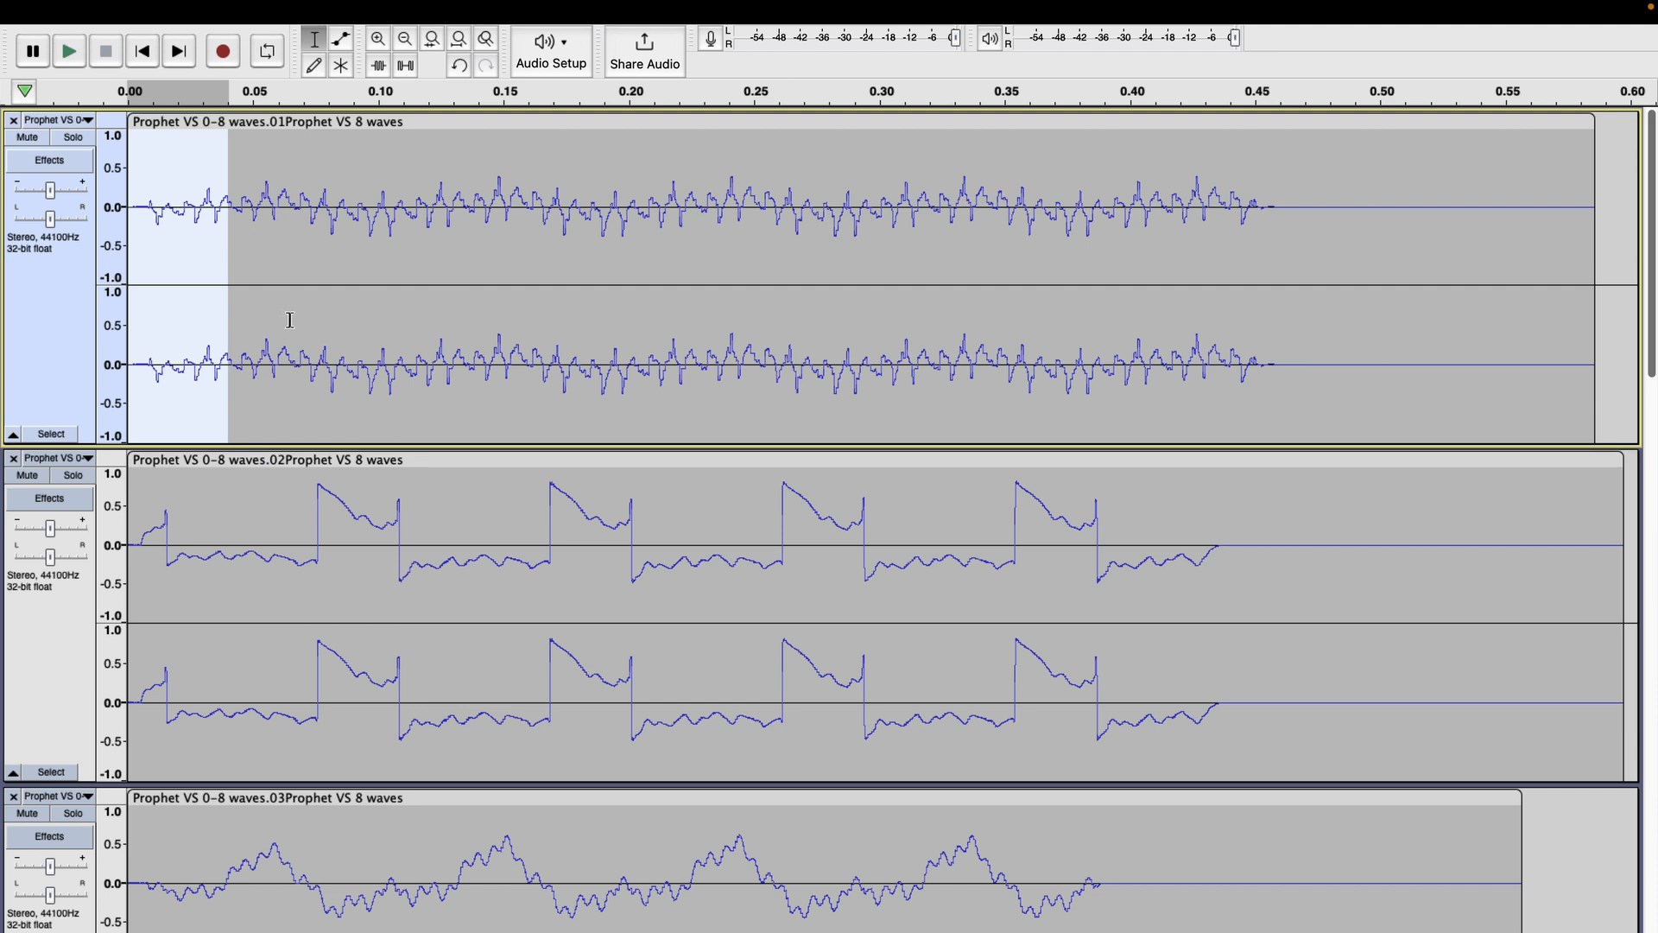
{"action": "left_click_drag", "start_coordinate": [295, 294], "coordinate": [95, 259]}
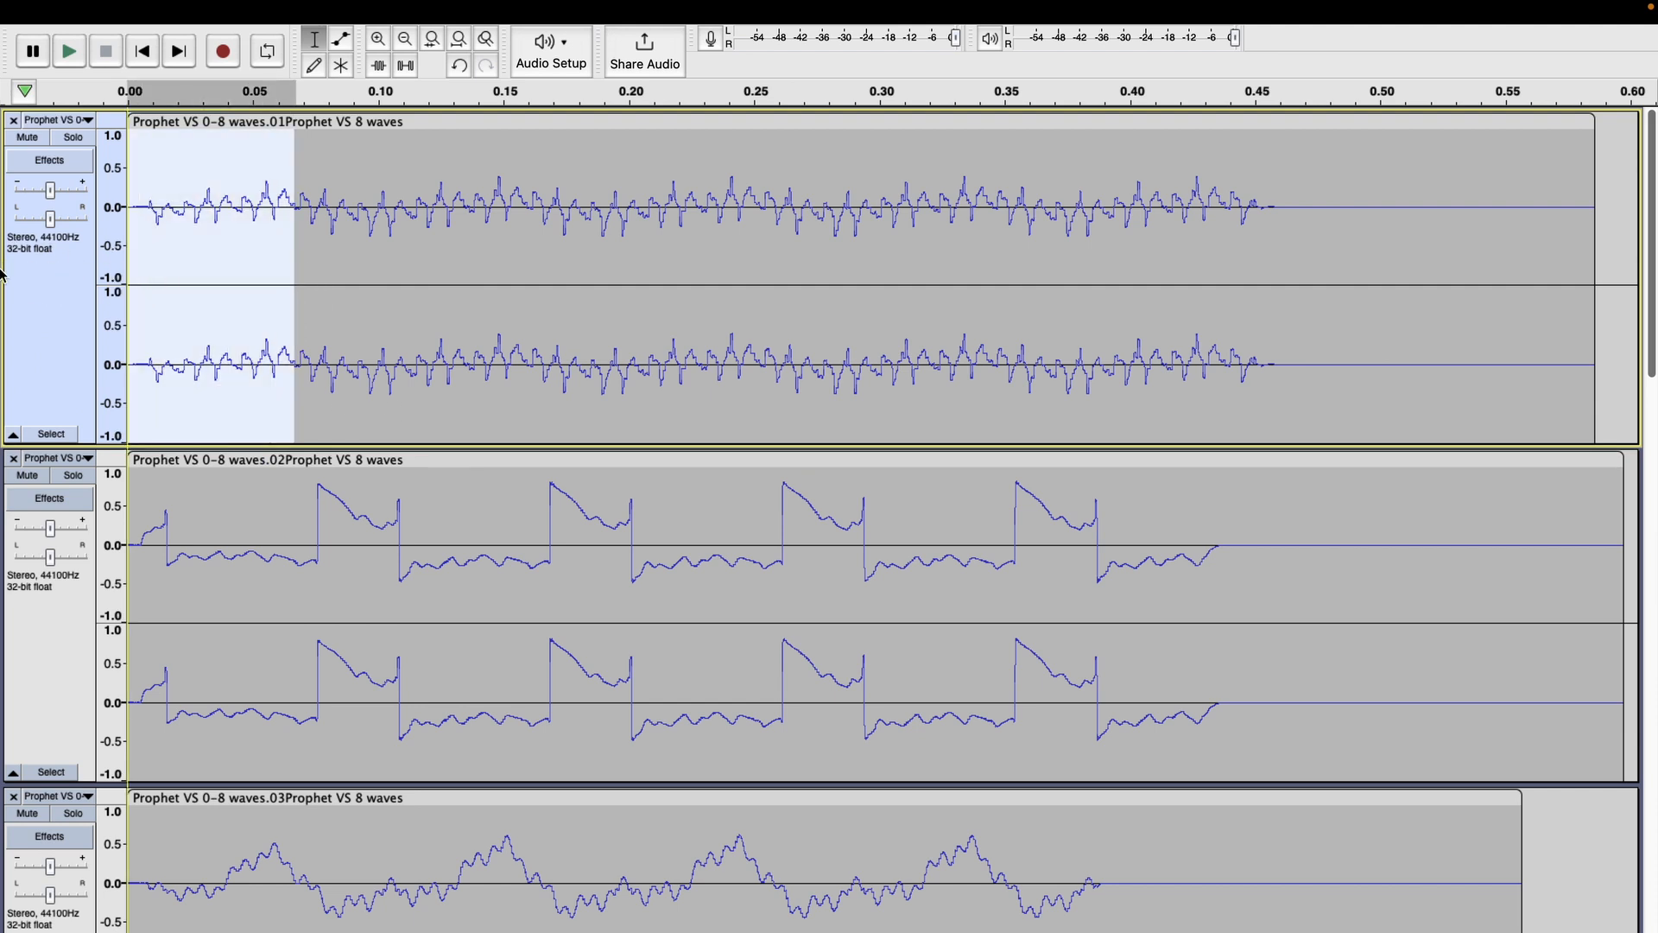
{"action": "mouse_move", "coordinate": [260, 3]}
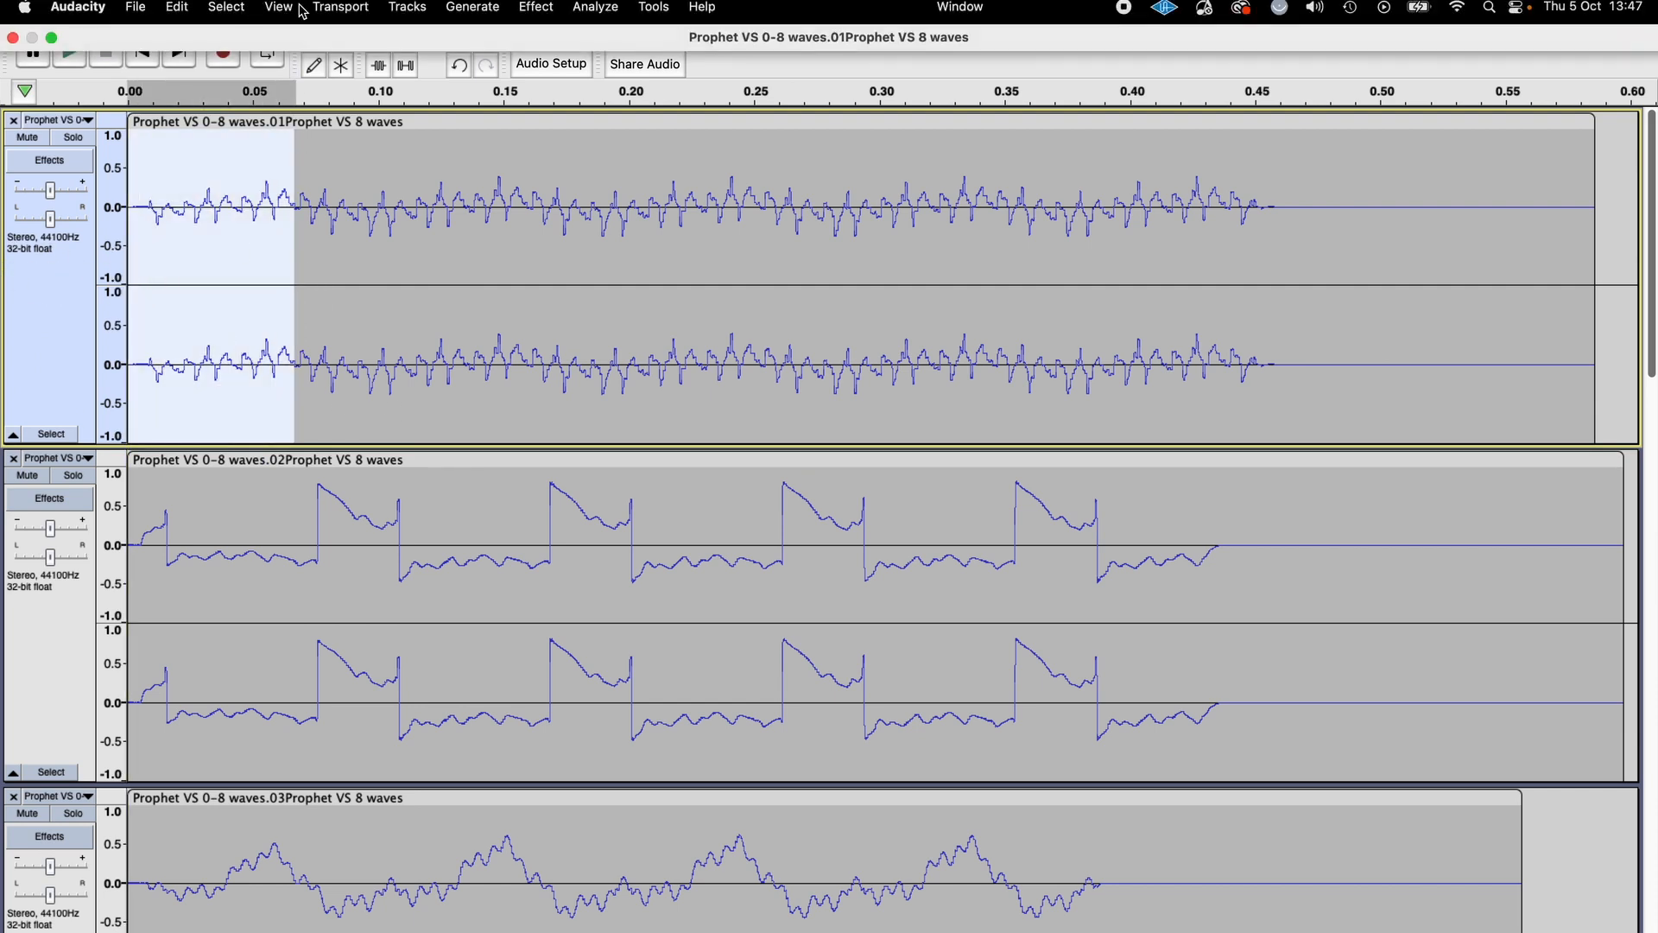
{"action": "left_click", "coordinate": [227, 7]}
{"action": "mouse_move", "coordinate": [415, 83]}
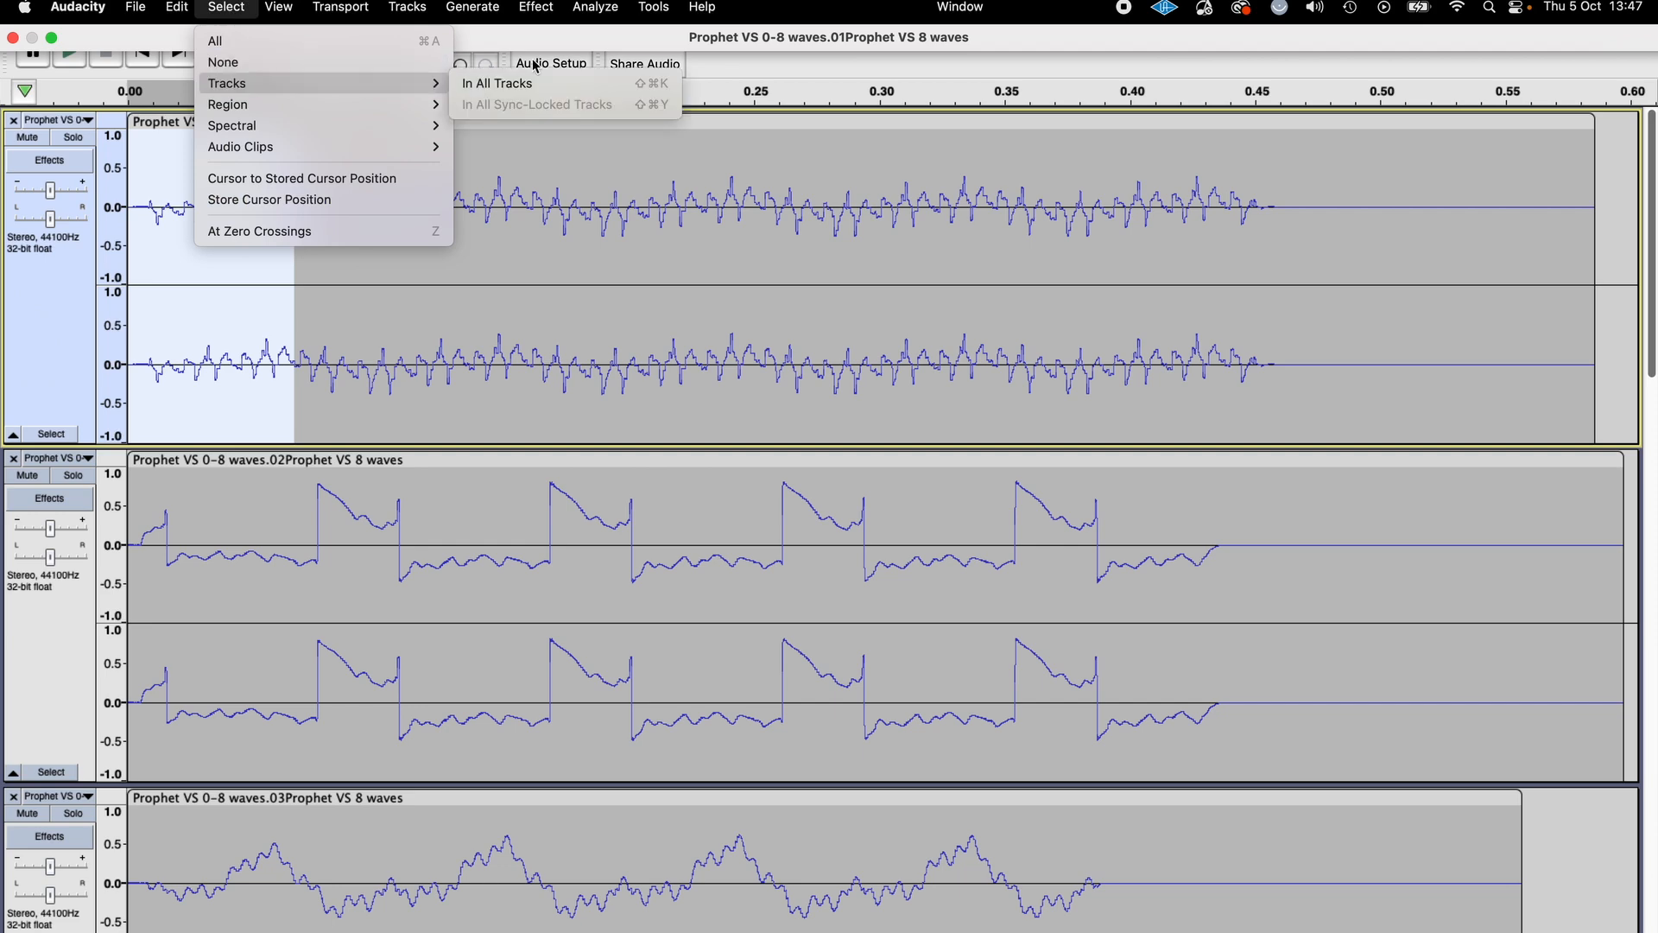
{"action": "left_click", "coordinate": [501, 83]}
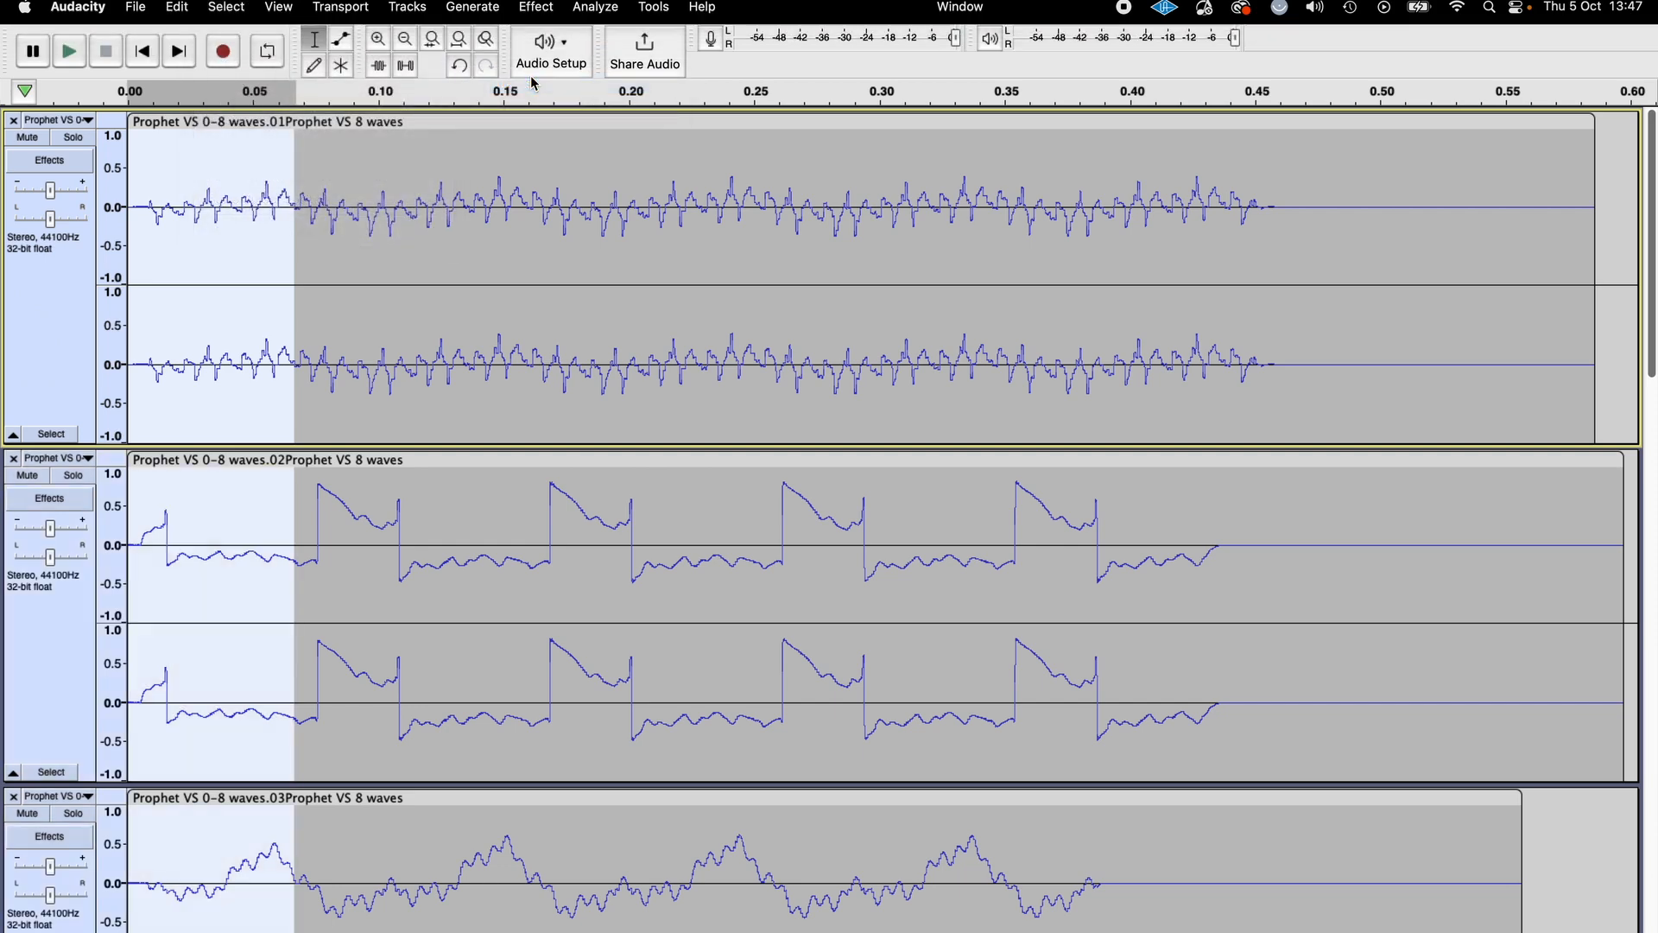
{"action": "key", "text": "Delete"}
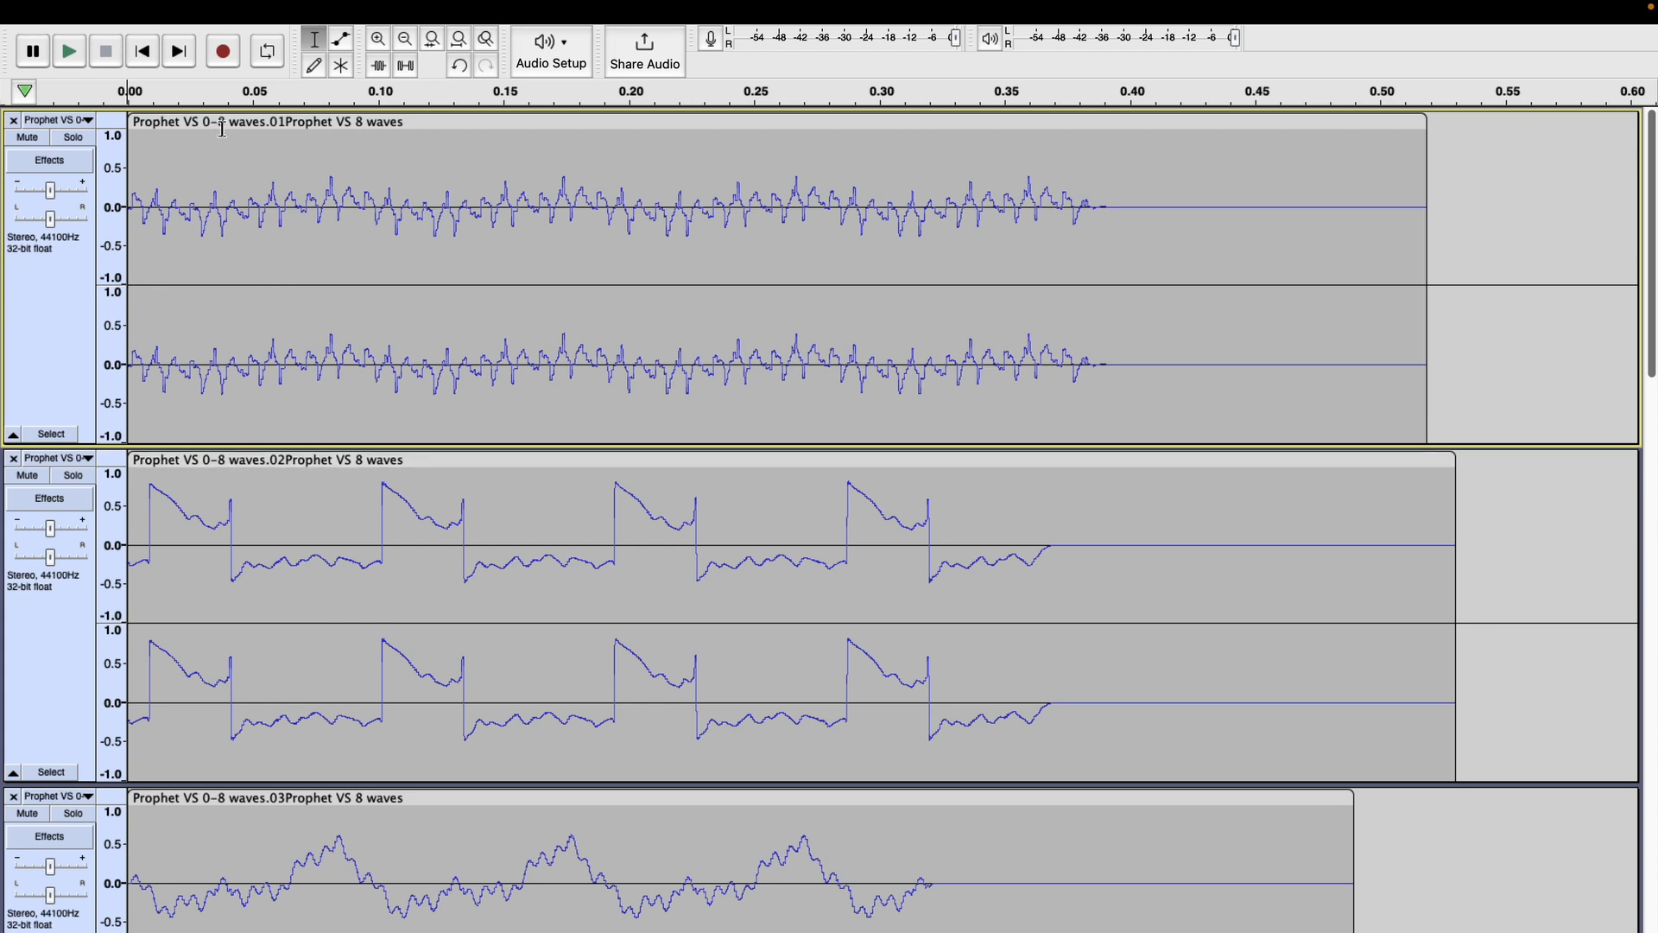
On the second track, select one waveform cycle starting at sample 287 with a selection length of 4,096 samples.
{"action": "left_click", "coordinate": [197, 459]}
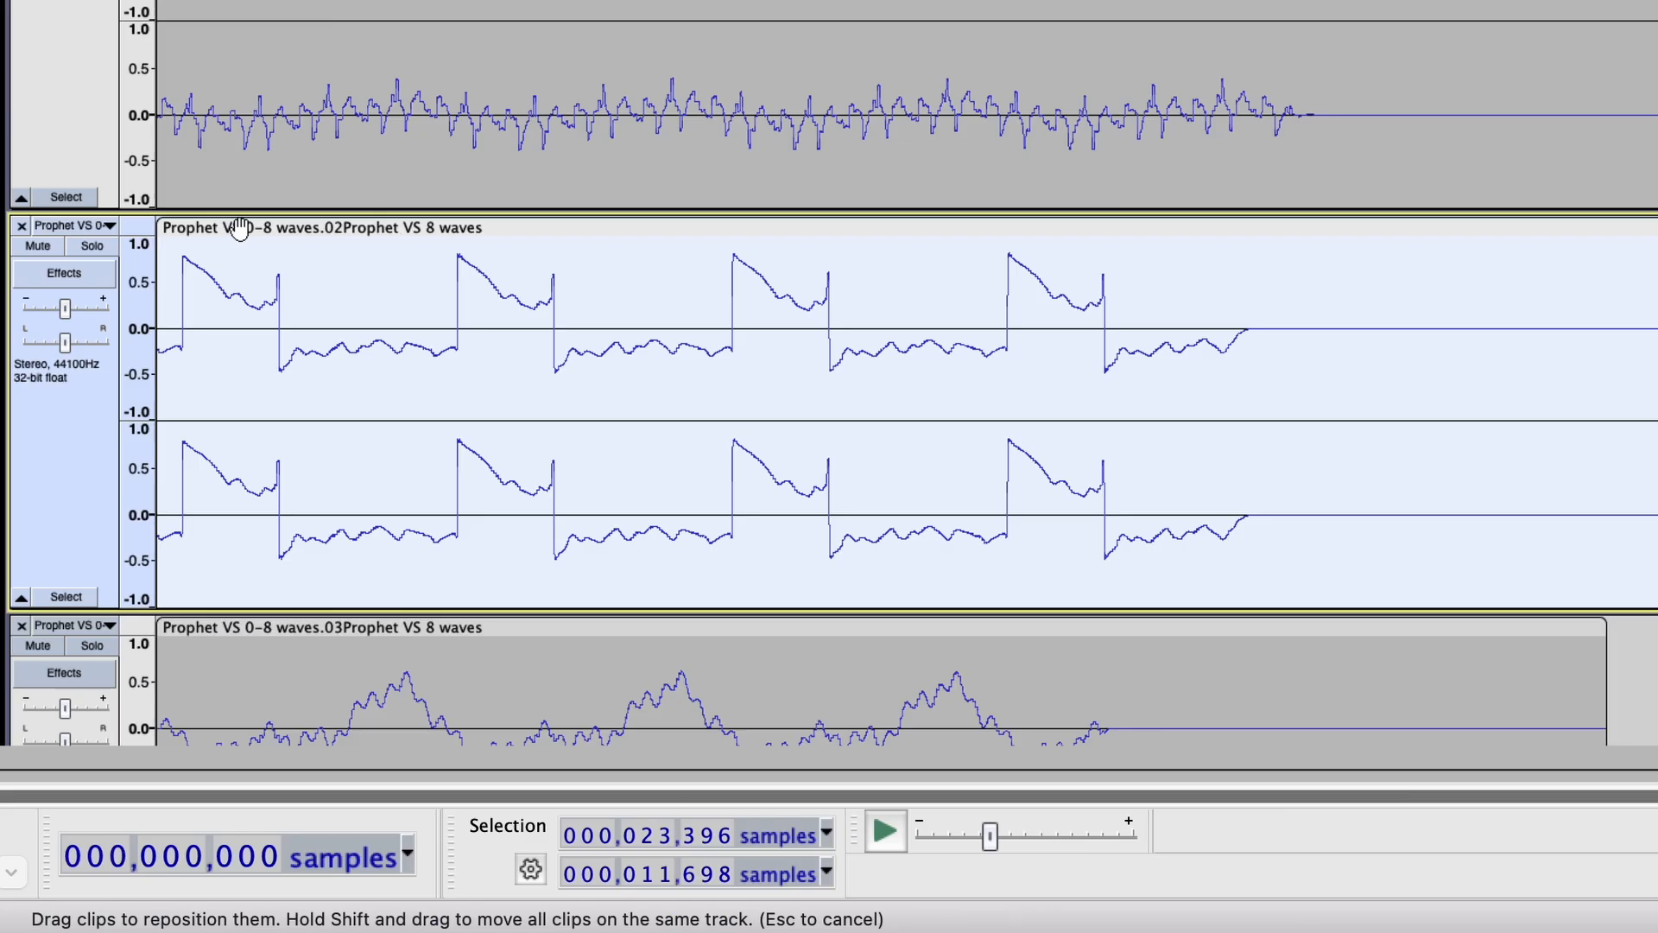
{"action": "left_click", "coordinate": [569, 495]}
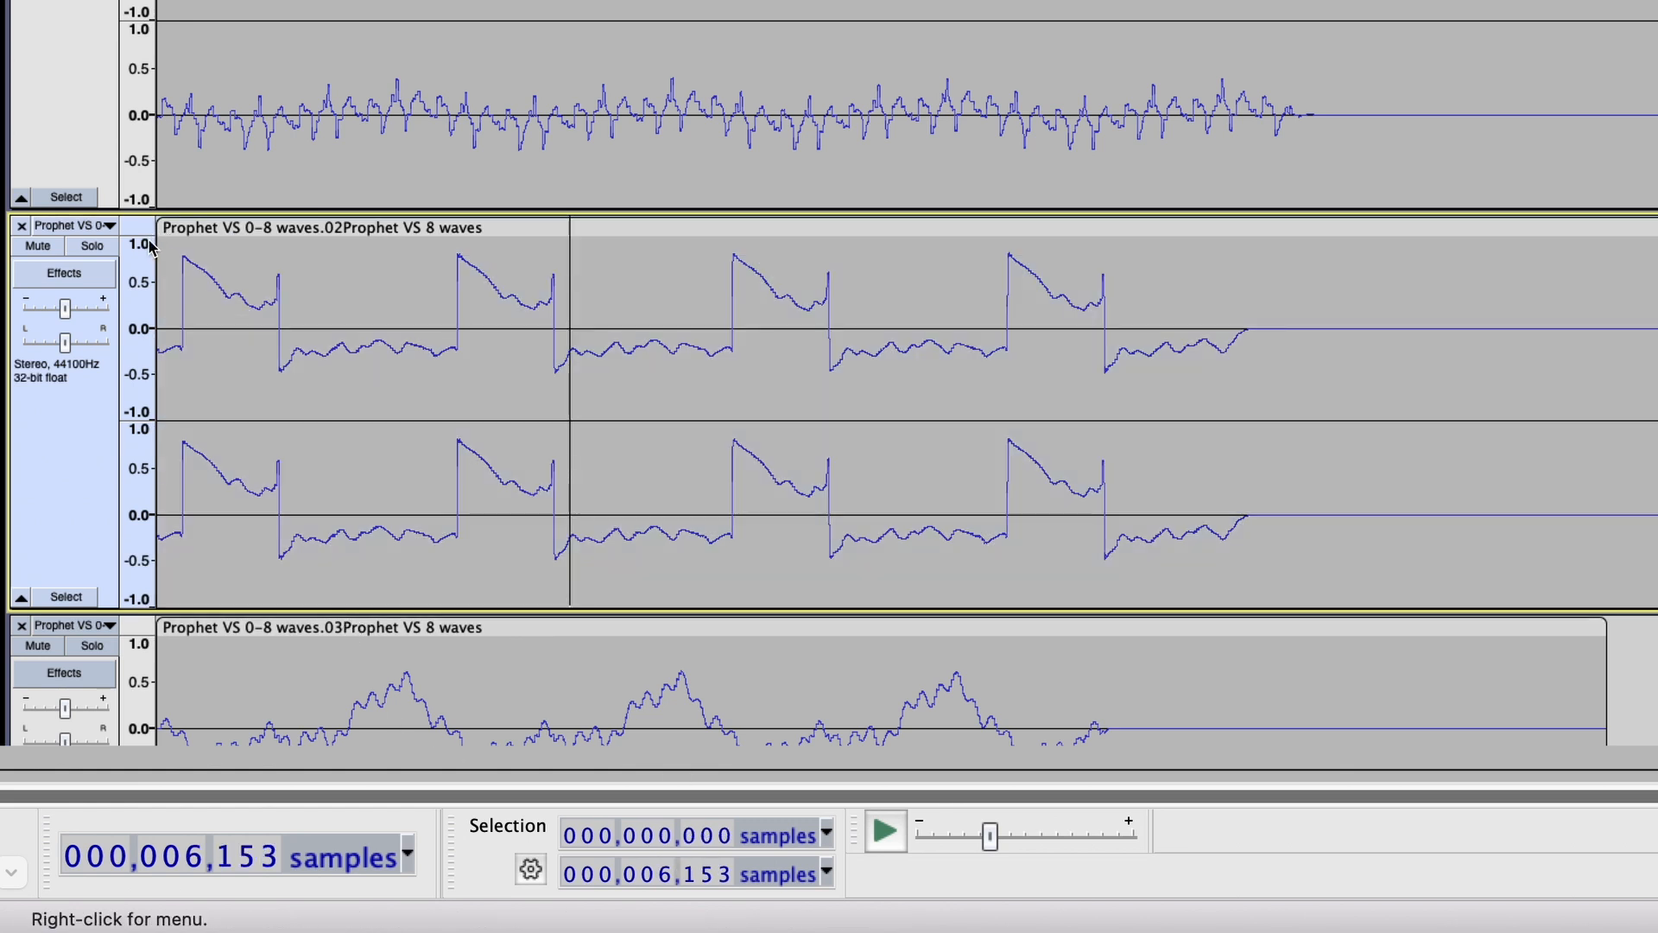
{"action": "left_click", "coordinate": [336, 254]}
{"action": "left_click_drag", "start_coordinate": [336, 254], "coordinate": [159, 260]}
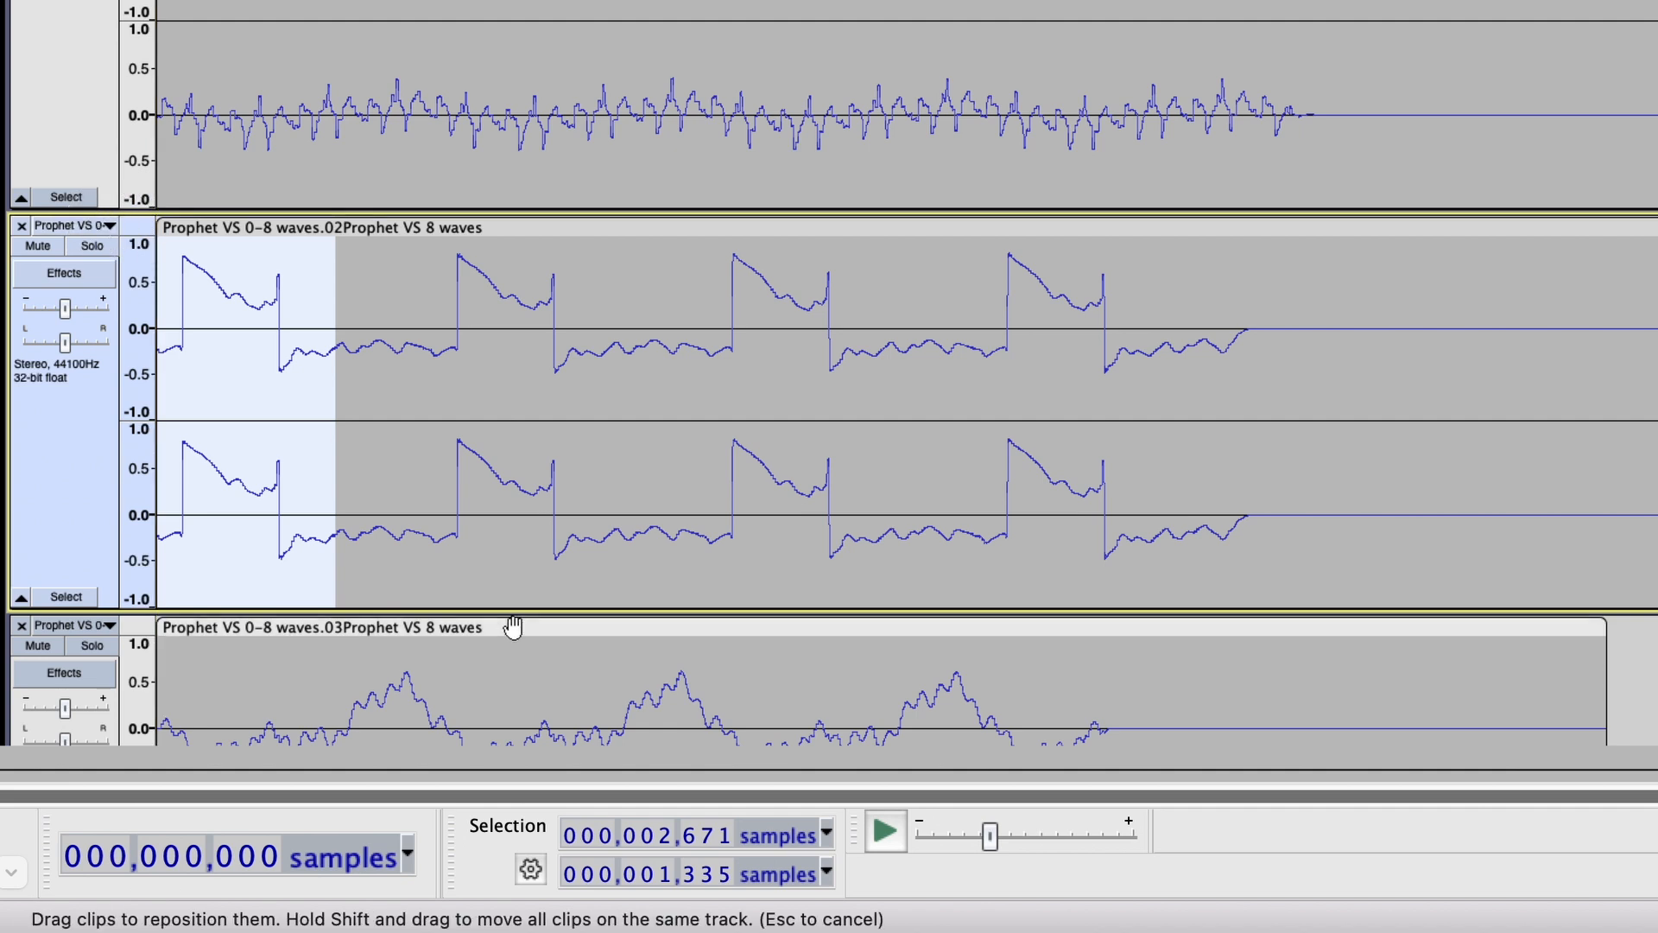
{"action": "left_click", "coordinate": [666, 836]}
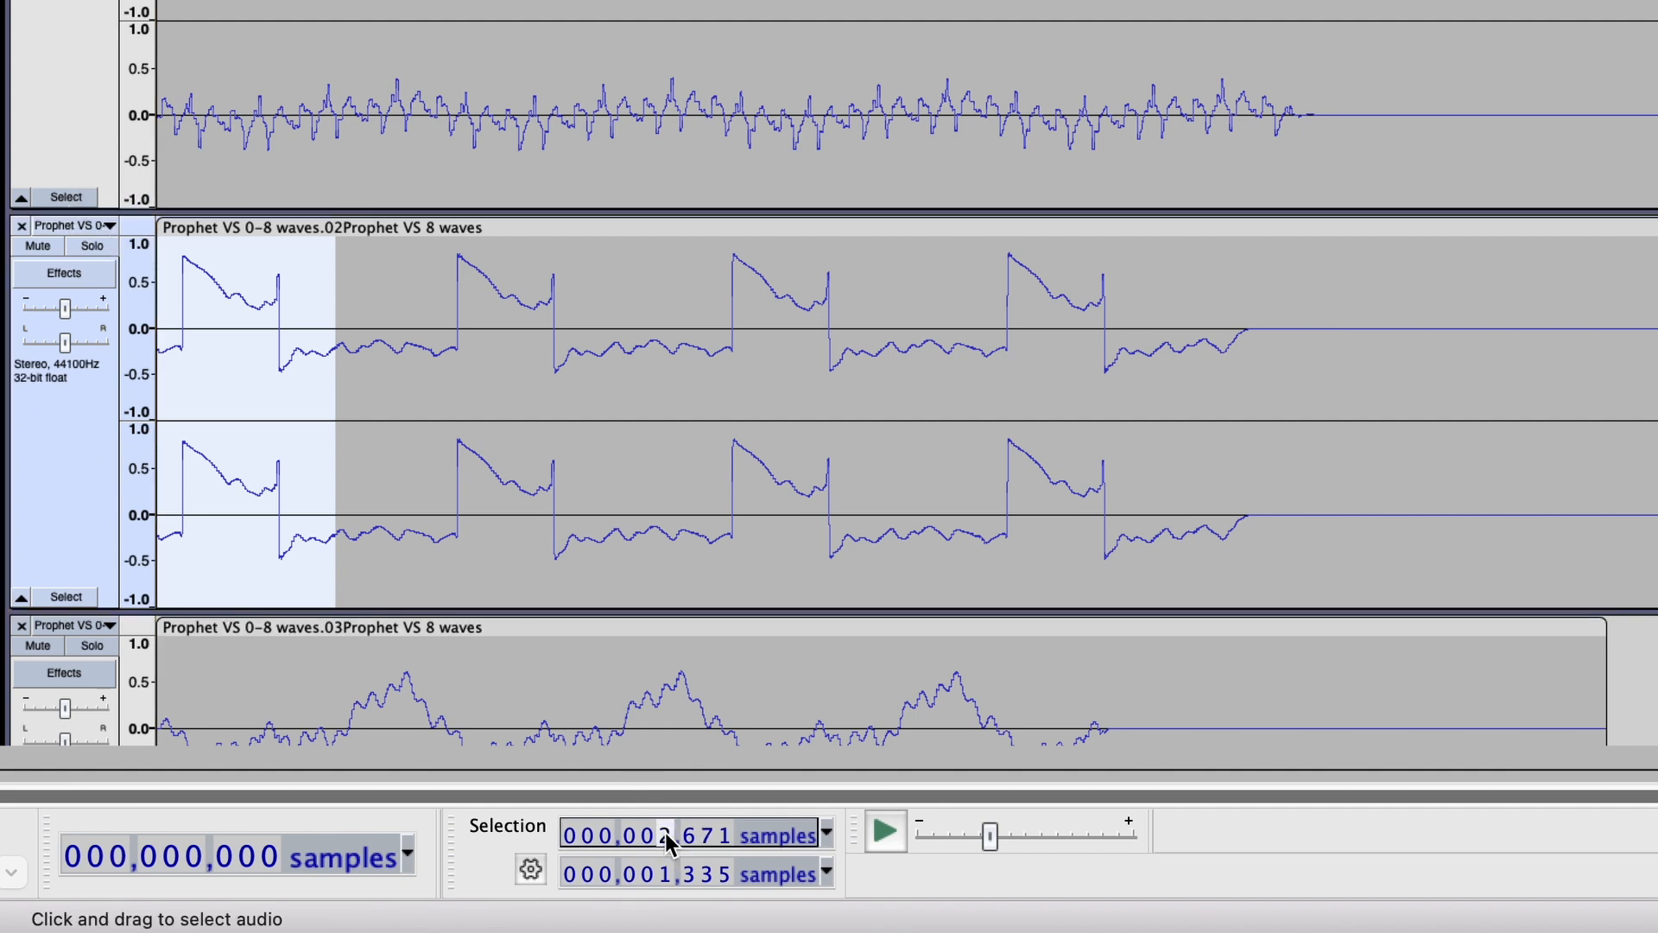
{"action": "type", "text": "4,096"}
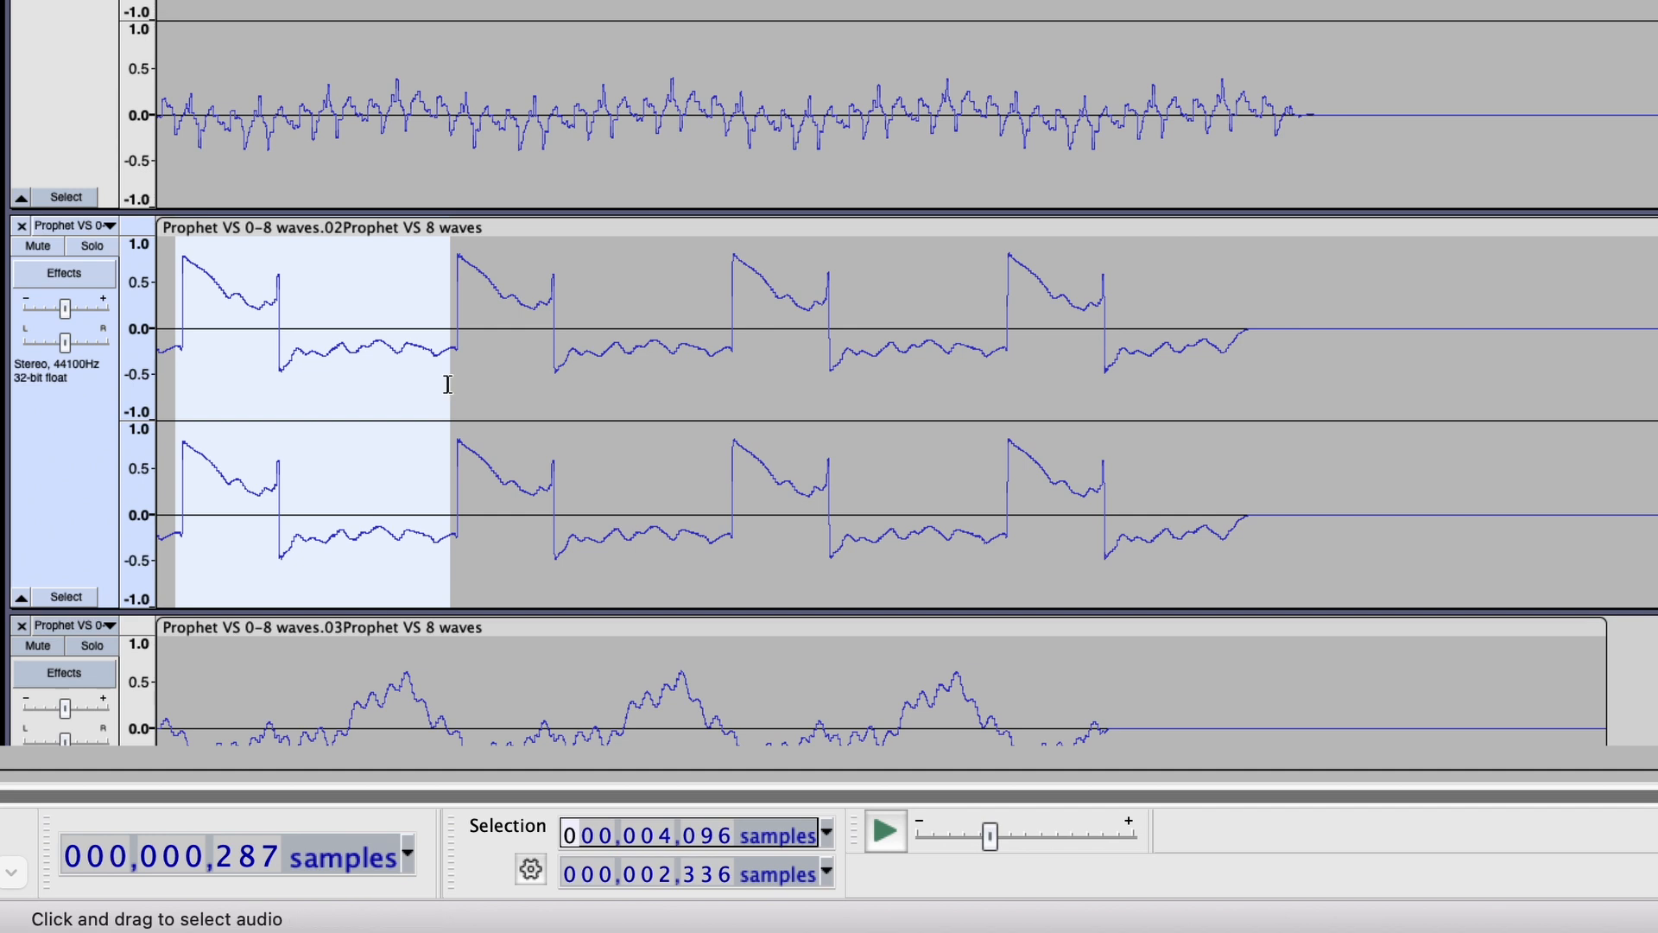
Split the second track's clip at the selection and delete the short piece before the selected cycle.
{"action": "right_click", "coordinate": [456, 328]}
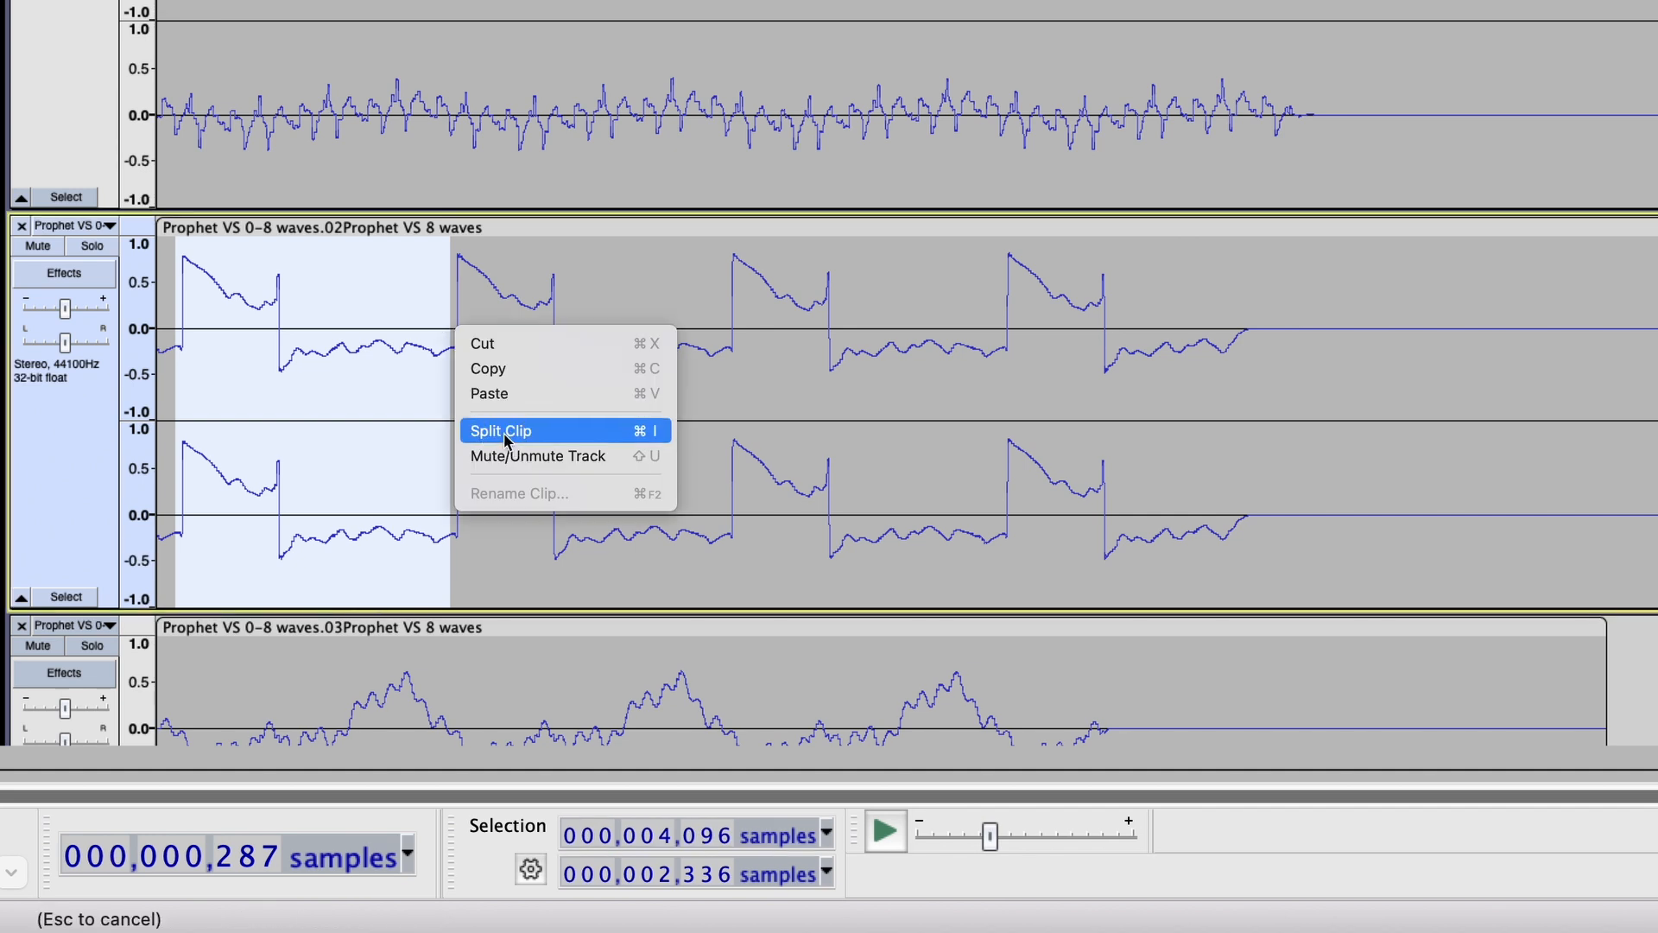
{"action": "left_click", "coordinate": [506, 437]}
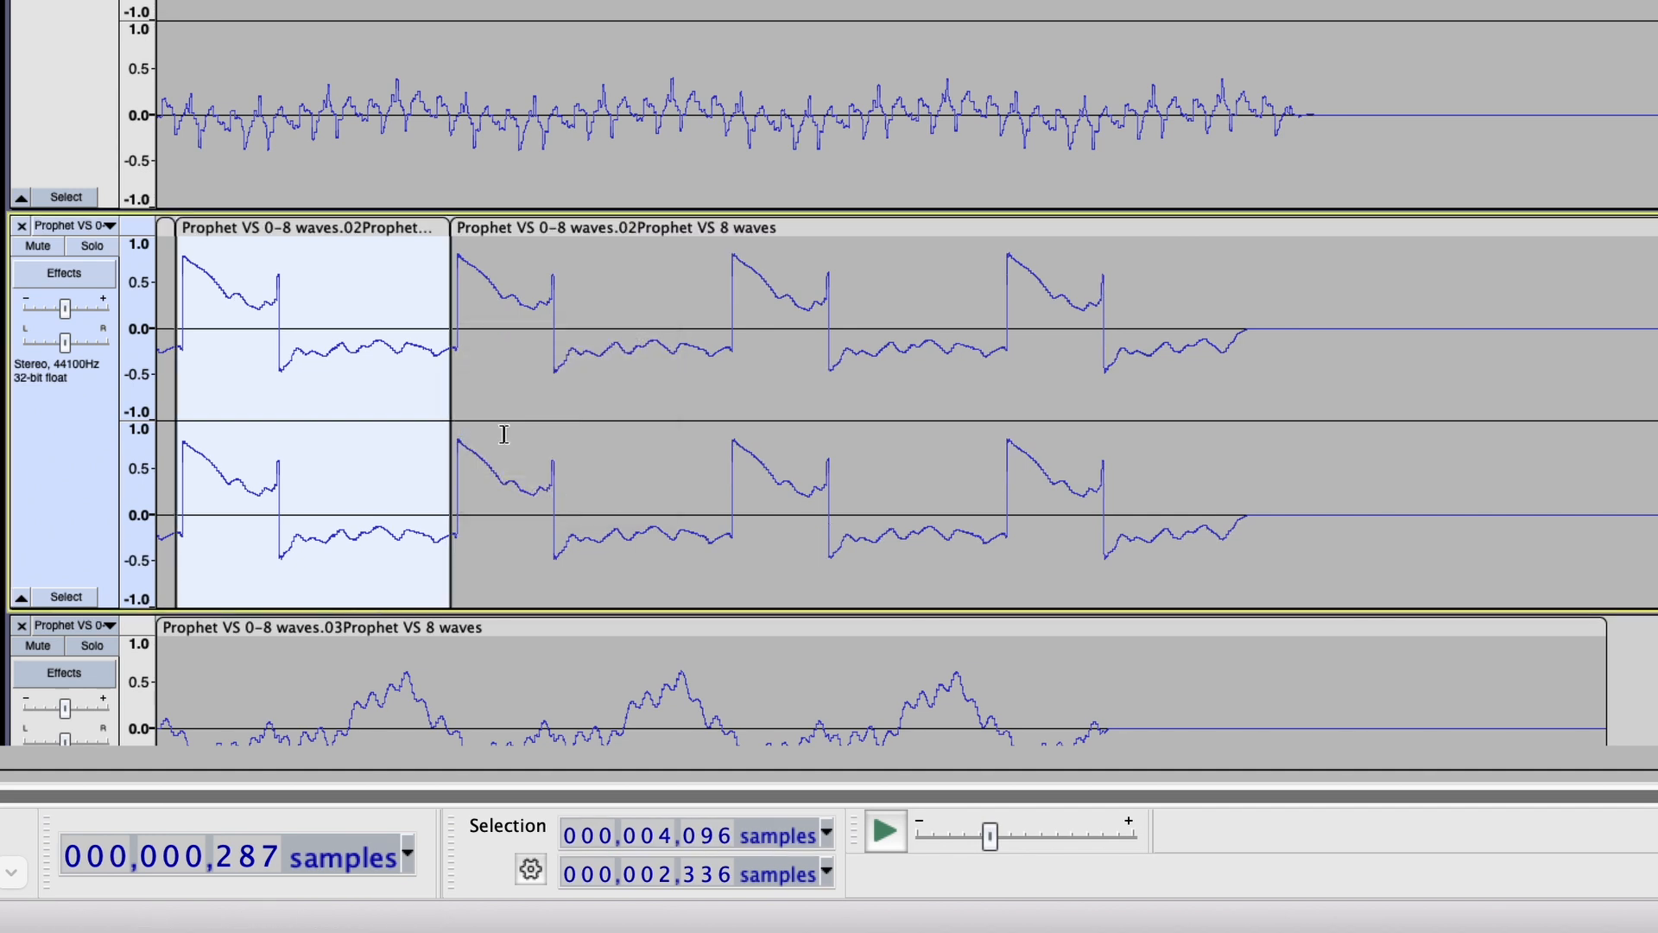
{"action": "left_click", "coordinate": [164, 226]}
{"action": "key", "text": "Delete"}
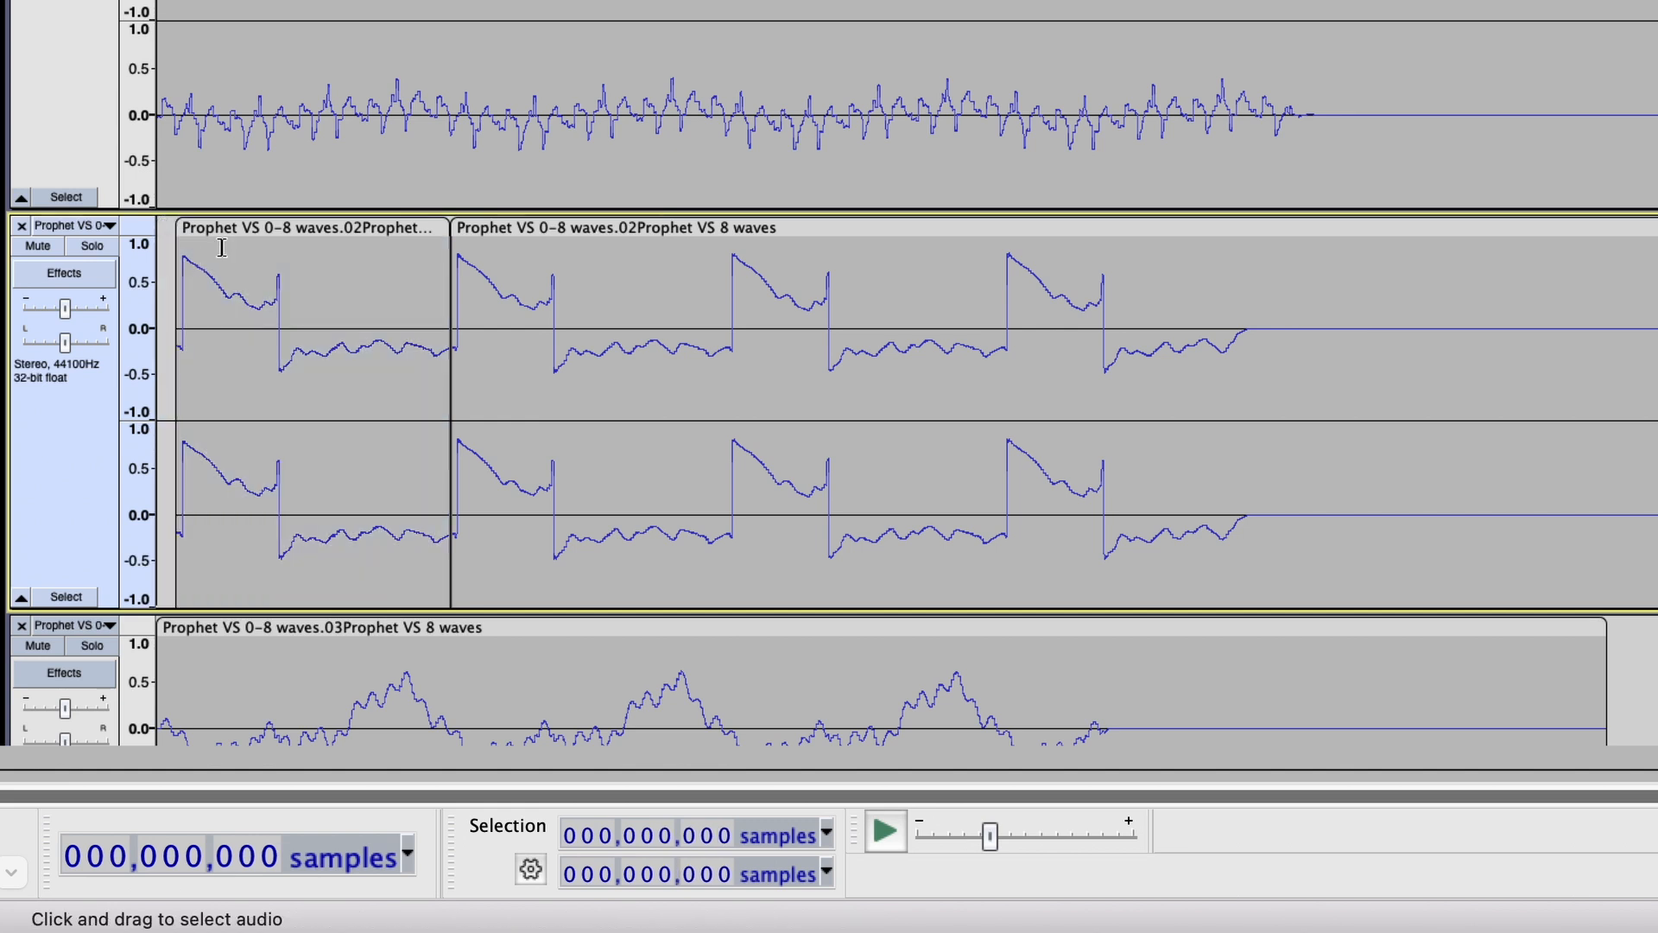
Check the separated cycle's length in samples and move its clip to the start of the second track.
{"action": "left_click", "coordinate": [231, 230]}
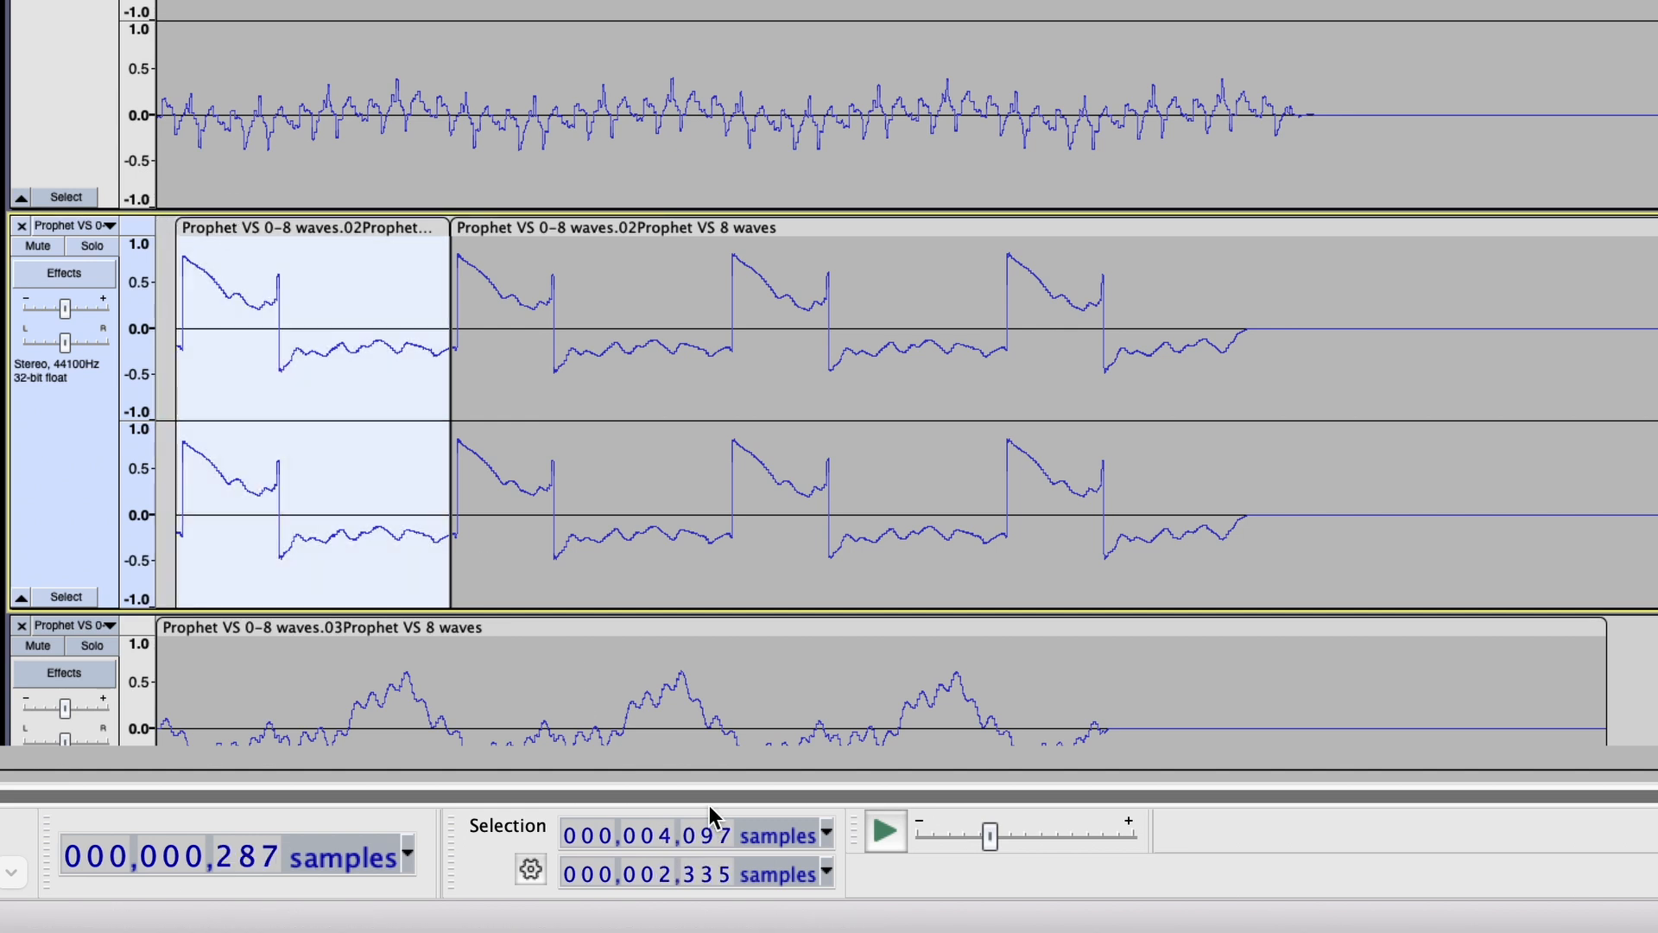
{"action": "left_click", "coordinate": [726, 835]}
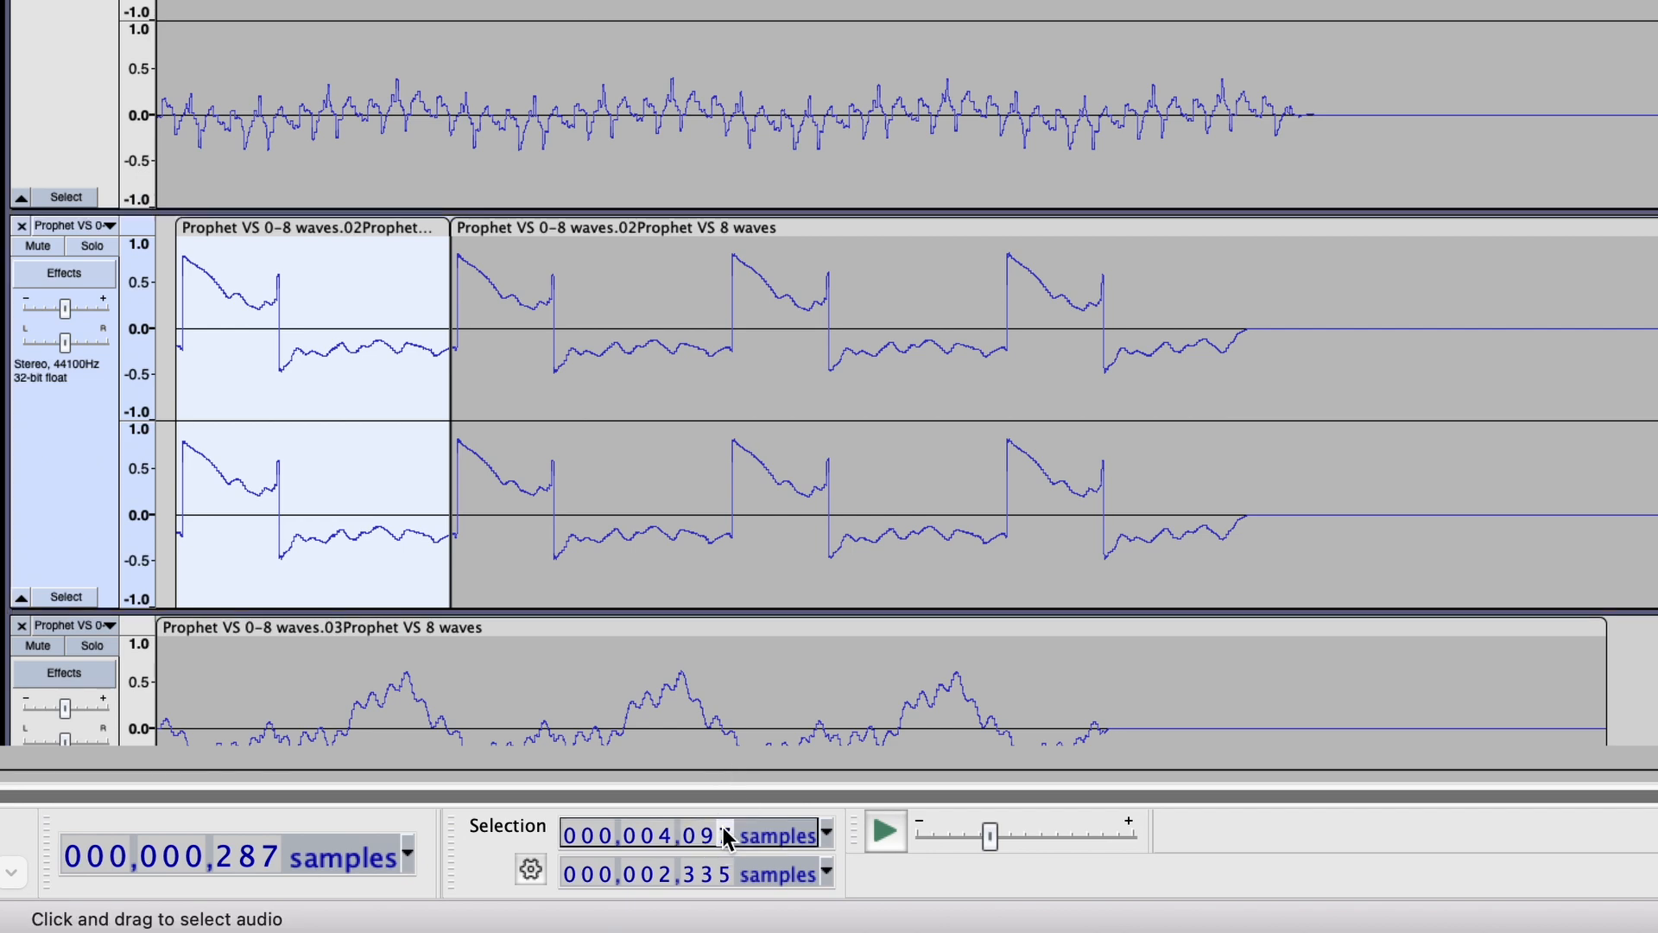
{"action": "scroll", "coordinate": [478, 492], "scroll_direction": "up", "scroll_amount": 5}
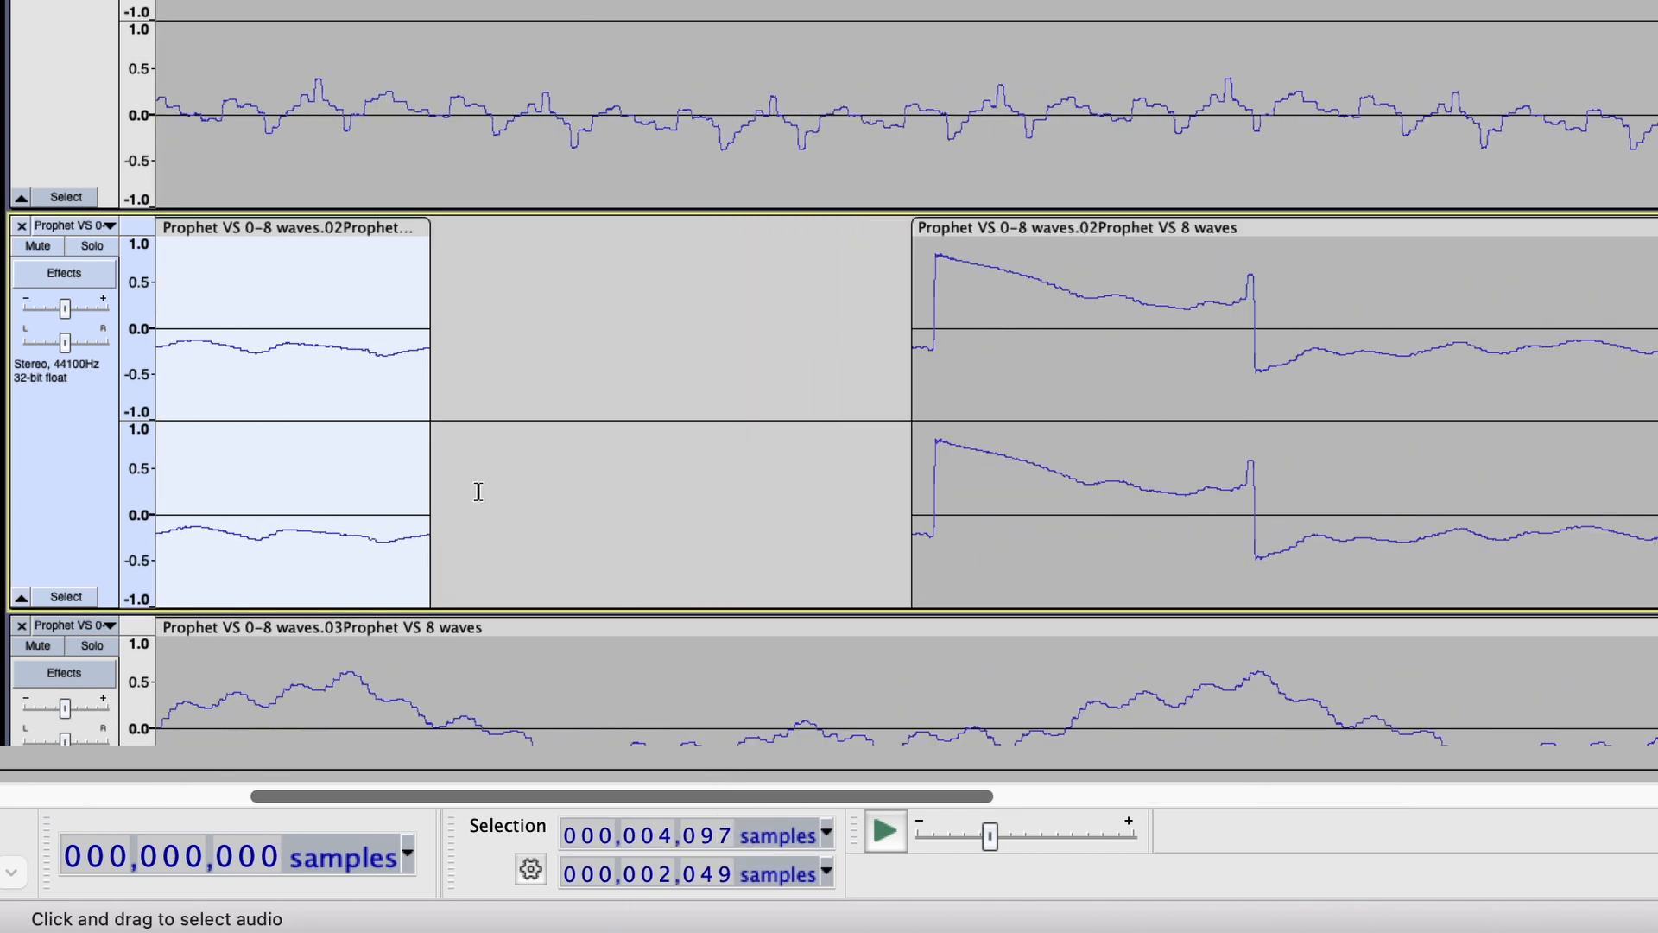
{"action": "scroll", "coordinate": [479, 491], "scroll_direction": "up", "scroll_amount": 3}
{"action": "scroll", "coordinate": [418, 408], "scroll_direction": "up", "scroll_amount": 4}
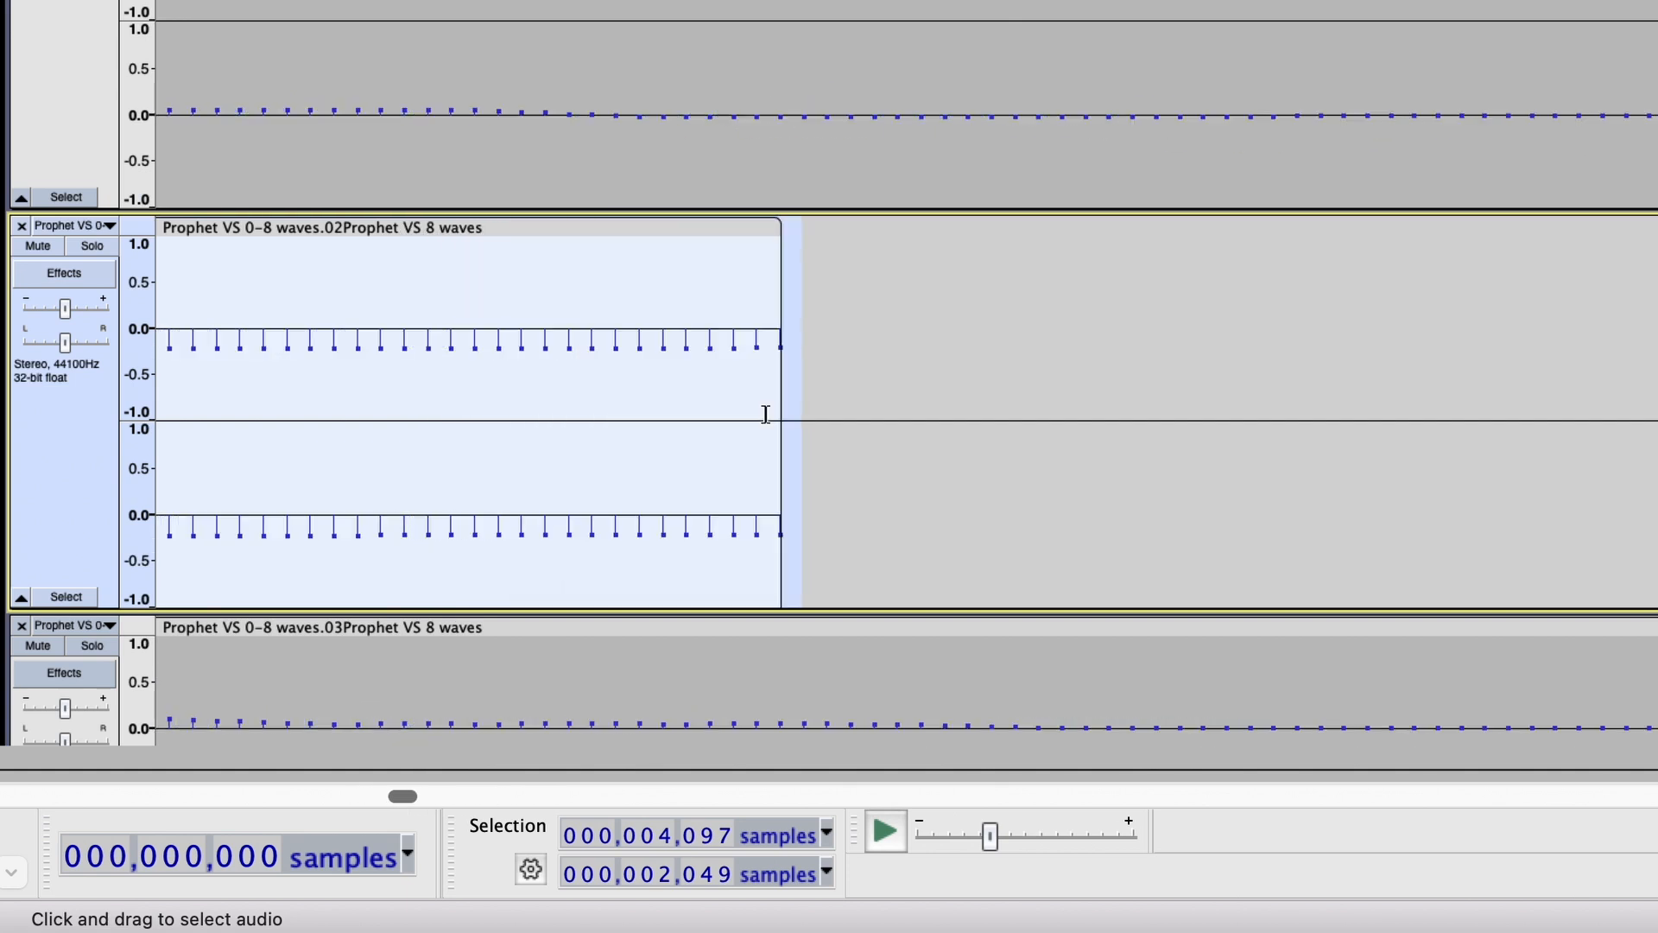
Trim the end of the second track's single-cycle clip to 4,096 samples and select the clip to check its length.
{"action": "mouse_move", "coordinate": [765, 414]}
{"action": "left_mouse_down"}
{"action": "mouse_move", "coordinate": [803, 415]}
{"action": "mouse_move", "coordinate": [766, 416]}
{"action": "left_mouse_up"}
{"action": "left_click_drag", "start_coordinate": [767, 378], "coordinate": [802, 378]}
{"action": "key", "text": "Delete"}
{"action": "key", "text": "super+z"}
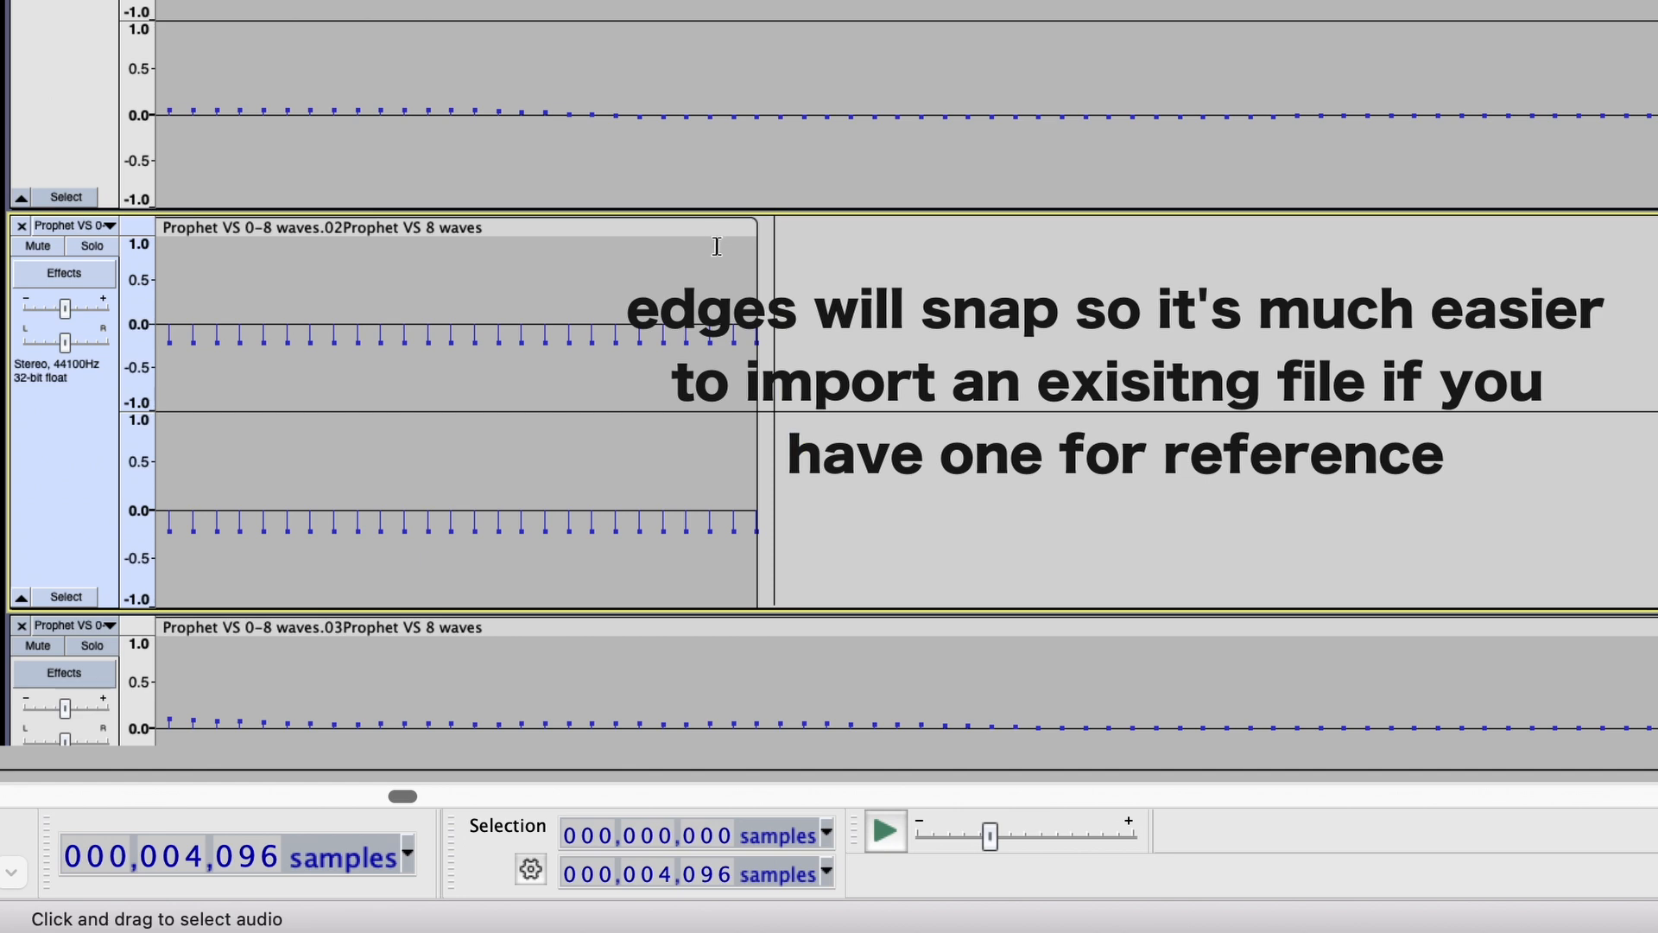
{"action": "left_click", "coordinate": [714, 227]}
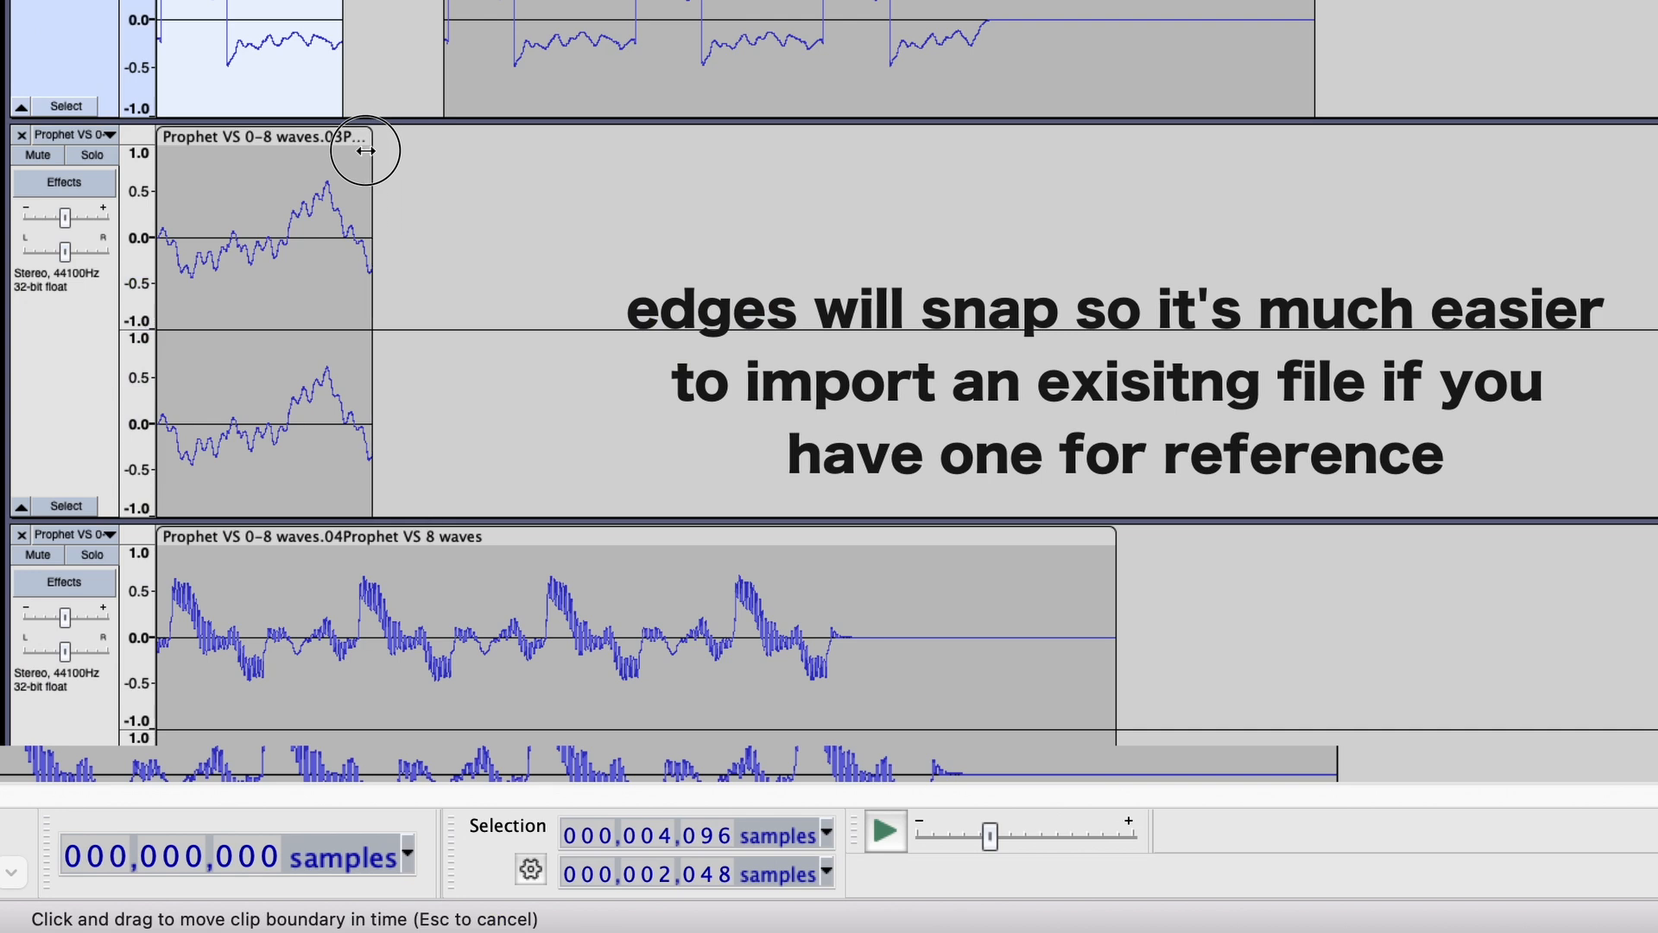
Trim the ends of the clips on tracks 03, 04 and 05 to match the 4,096-sample clip.
{"action": "left_click_drag", "start_coordinate": [374, 148], "coordinate": [342, 147]}
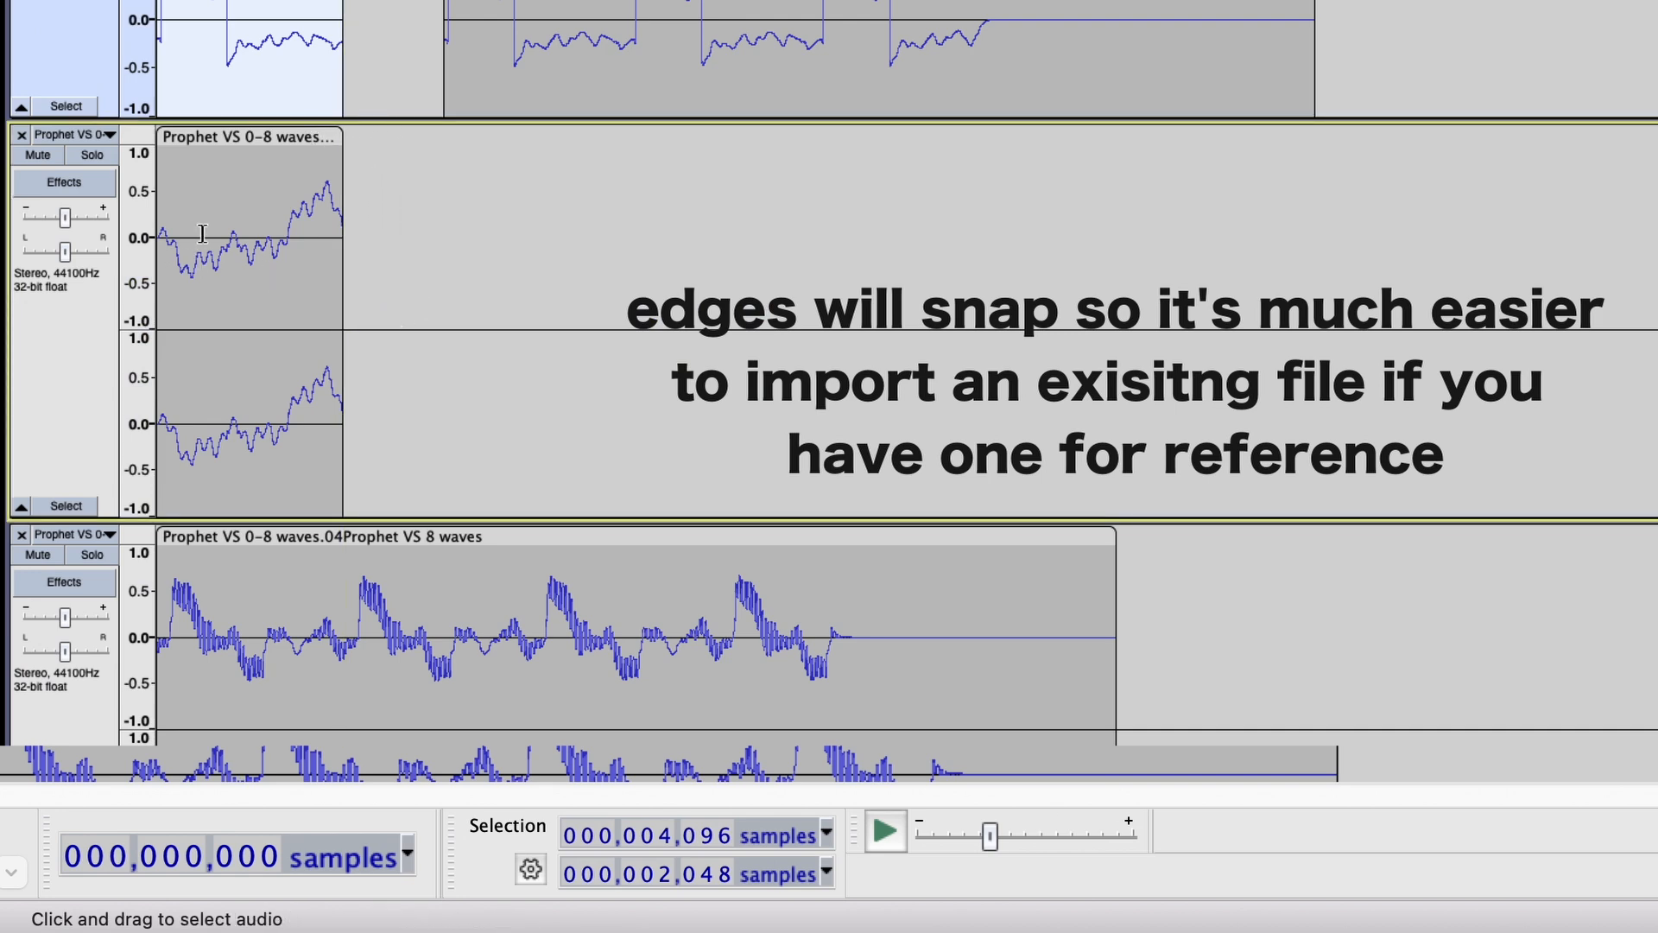
{"action": "scroll", "coordinate": [205, 233], "scroll_direction": "up", "scroll_amount": 3}
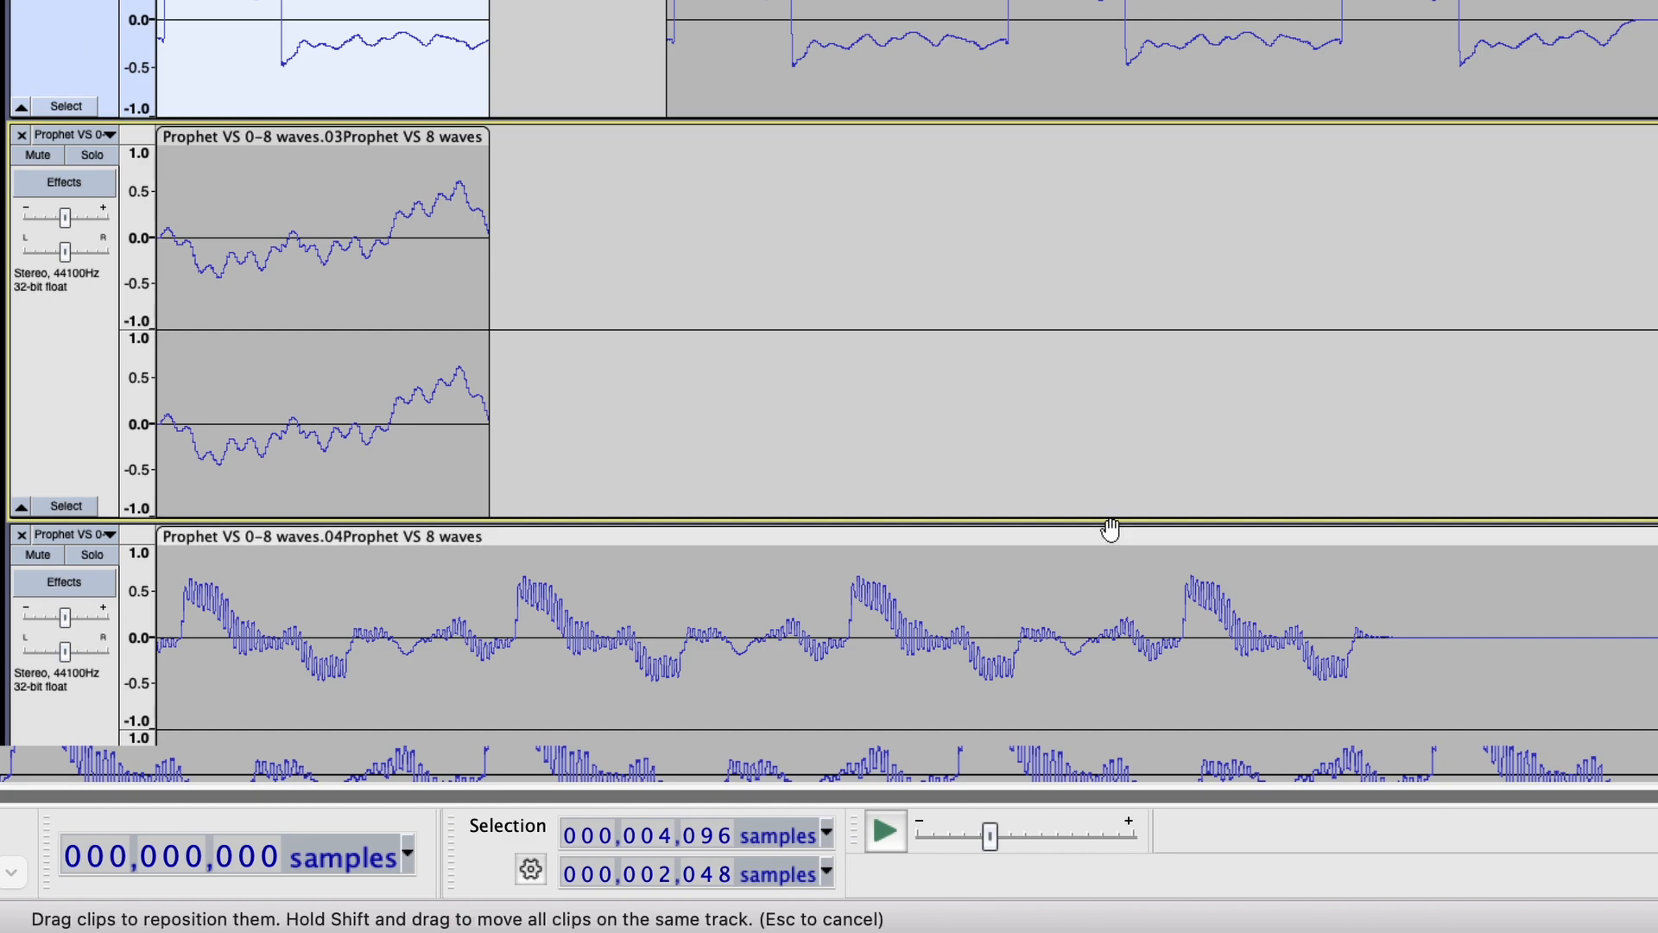
{"action": "scroll", "coordinate": [1107, 529], "scroll_direction": "down", "scroll_amount": 8}
{"action": "scroll", "coordinate": [1634, 447], "scroll_direction": "down", "scroll_amount": 1}
{"action": "scroll", "coordinate": [1607, 207], "scroll_direction": "up", "scroll_amount": 2}
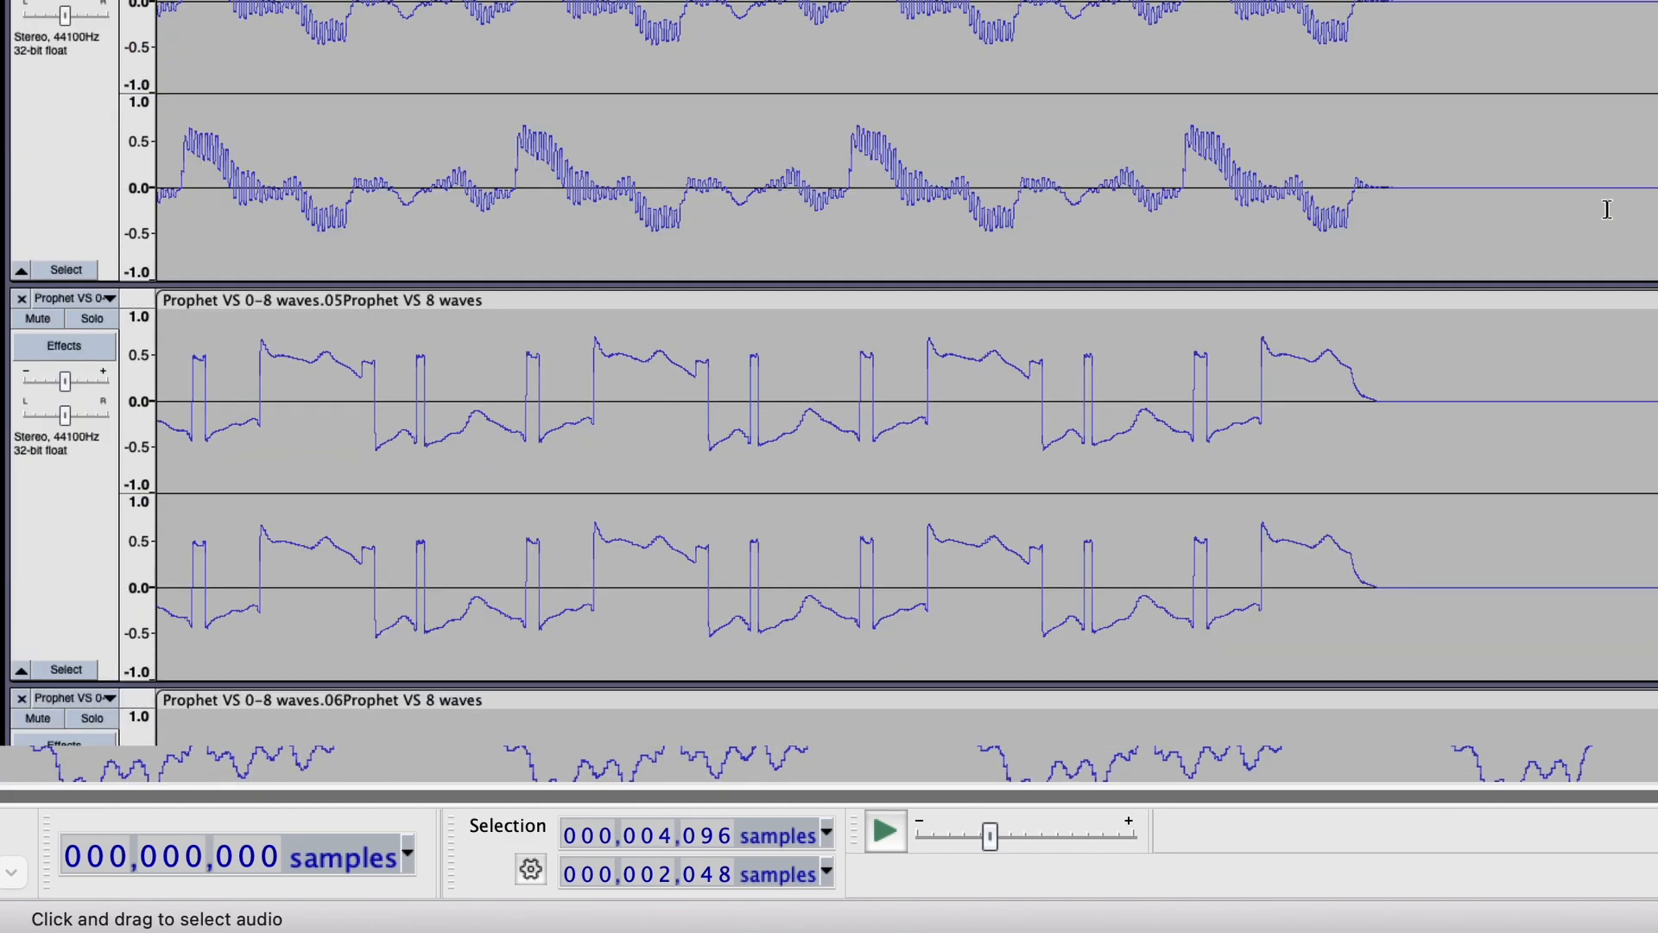
{"action": "scroll", "coordinate": [544, 197], "scroll_direction": "up", "scroll_amount": 2}
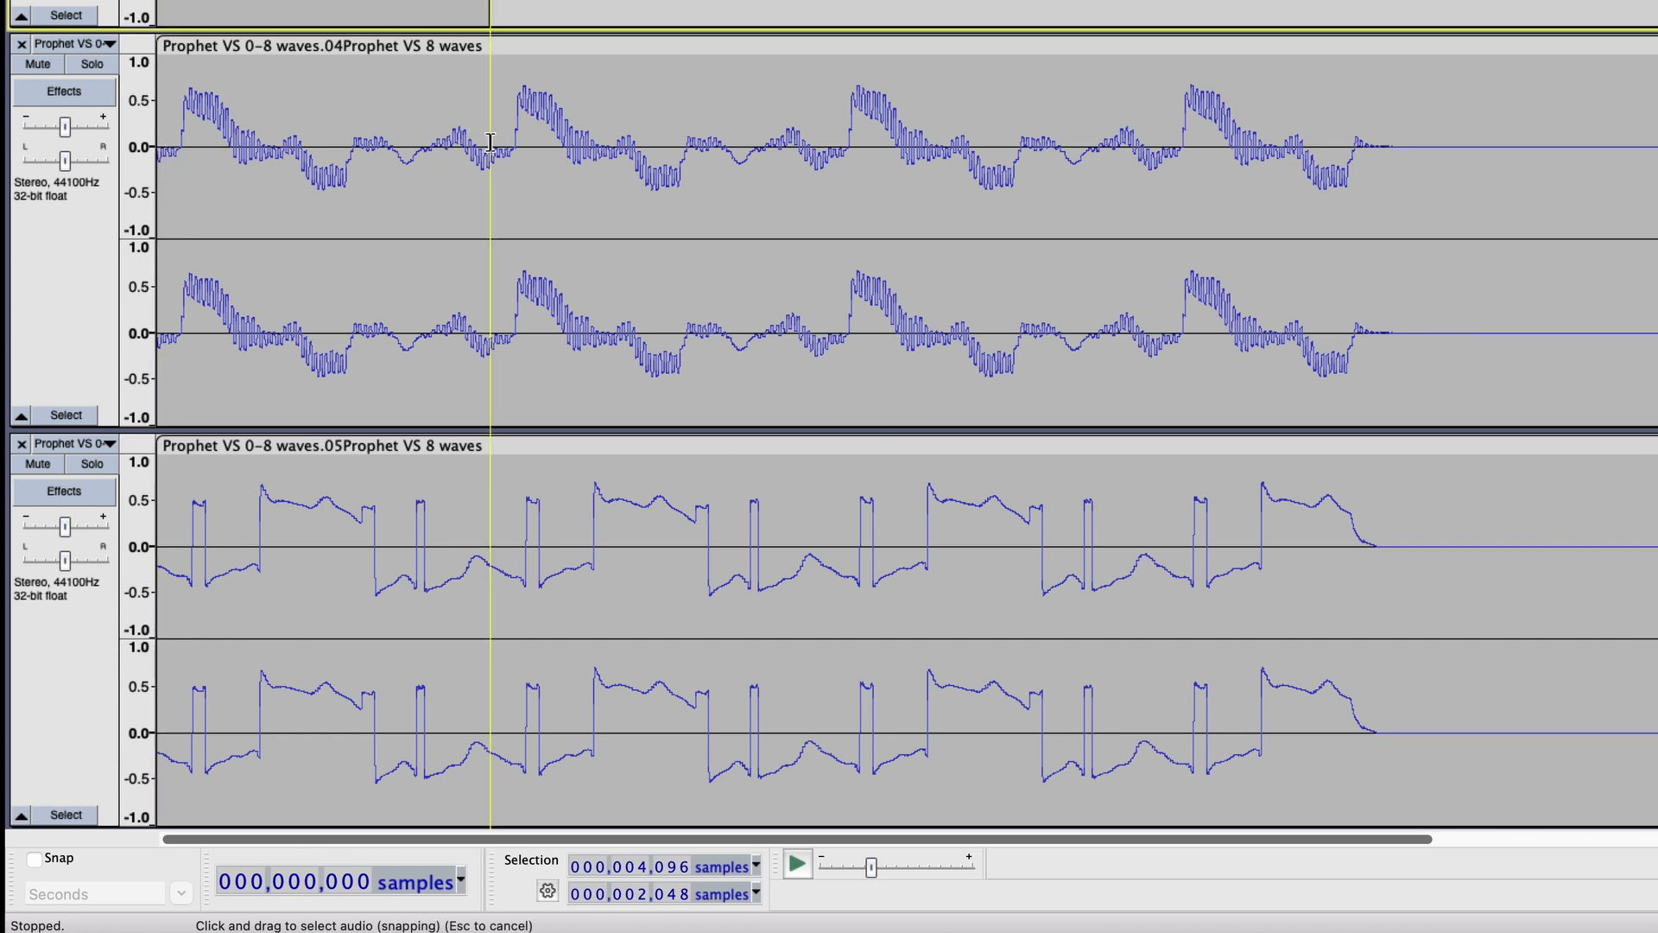
{"action": "left_click_drag", "start_coordinate": [1657, 92], "coordinate": [488, 149]}
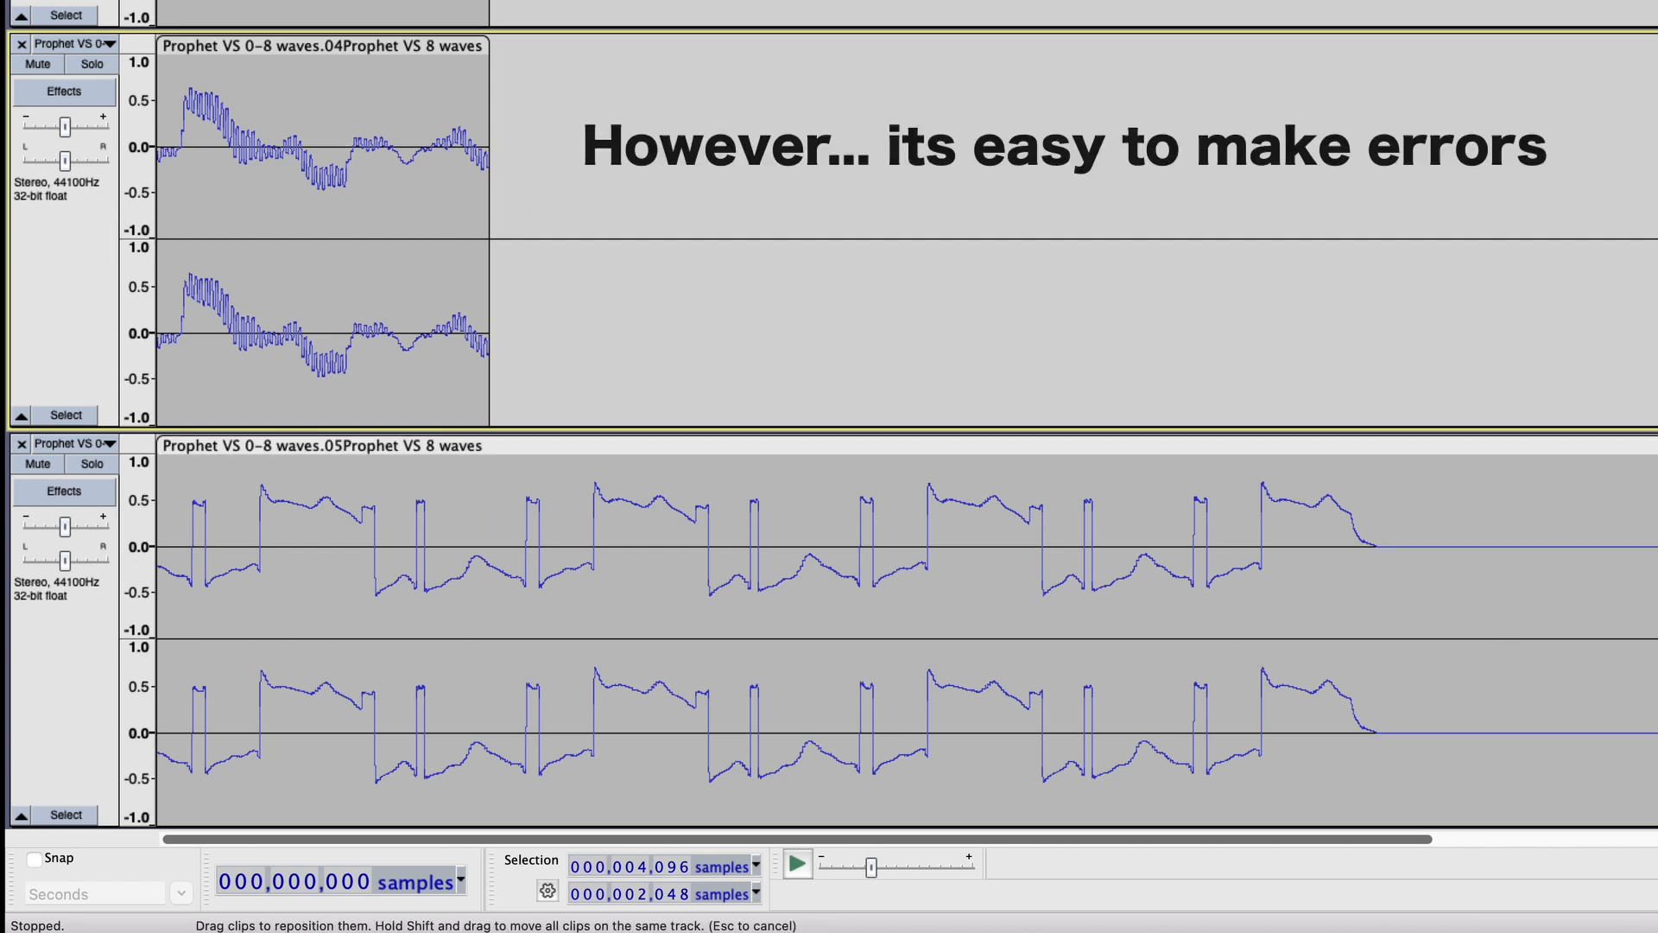
{"action": "left_click_drag", "start_coordinate": [1651, 453], "coordinate": [486, 450]}
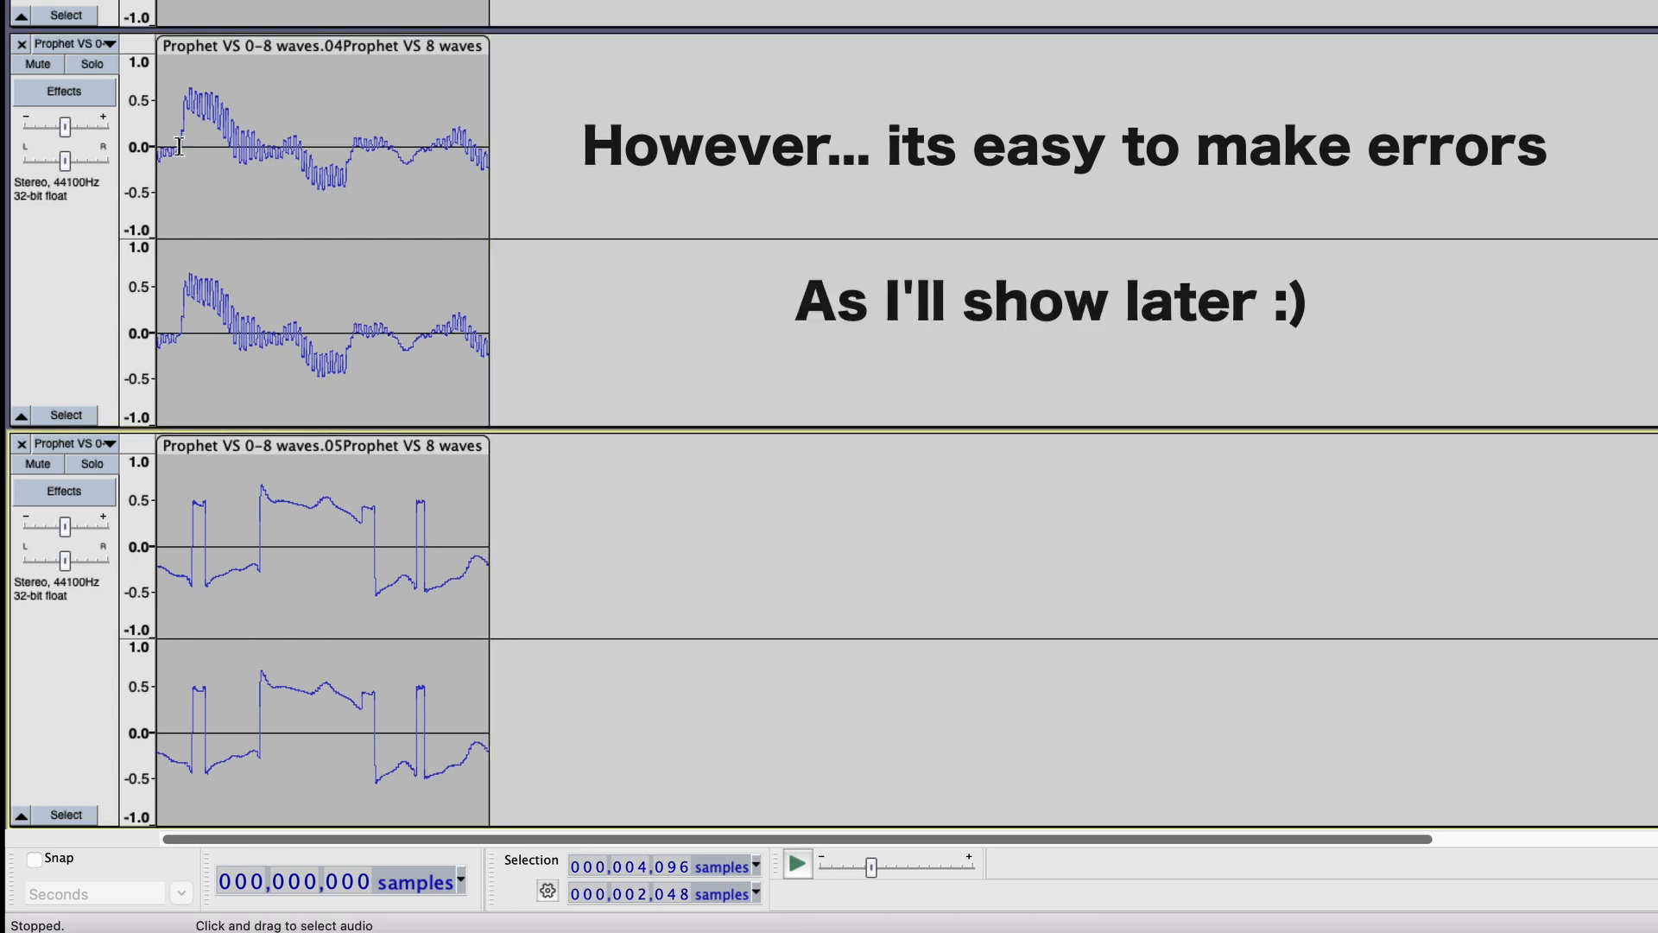
Delete the audio before the zero crossing ahead of clip 04's first rise, and extend the clip's end to 4,096 samples.
{"action": "scroll", "coordinate": [162, 156], "scroll_direction": "up", "scroll_amount": 4}
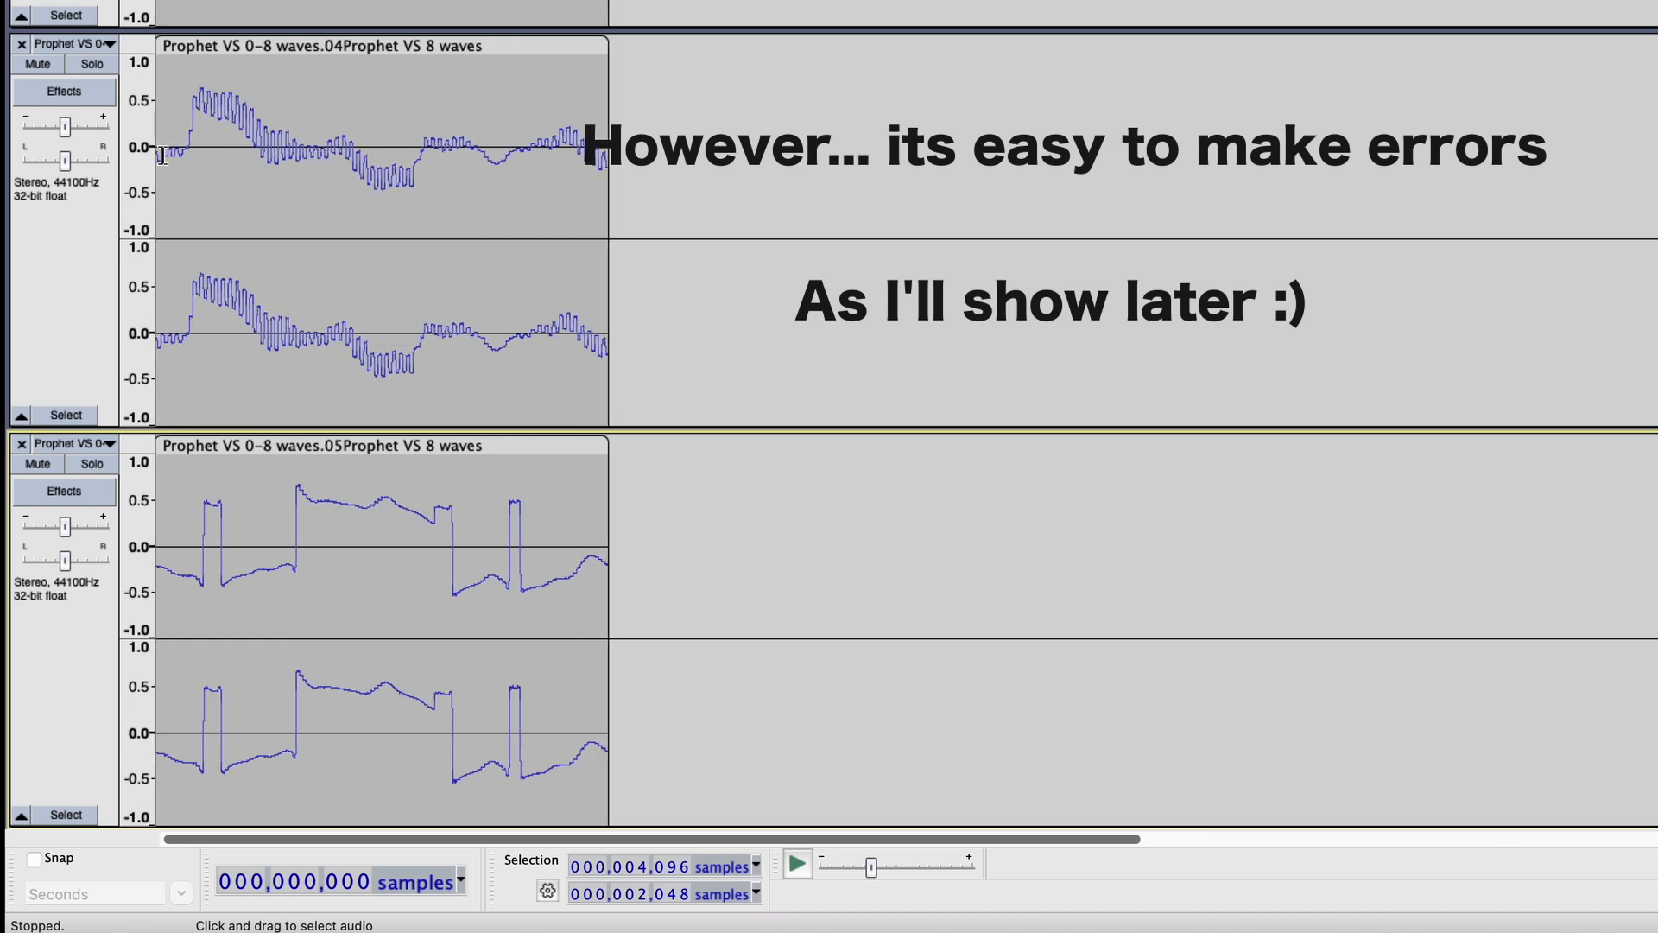
{"action": "scroll", "coordinate": [222, 144], "scroll_direction": "up", "scroll_amount": 2}
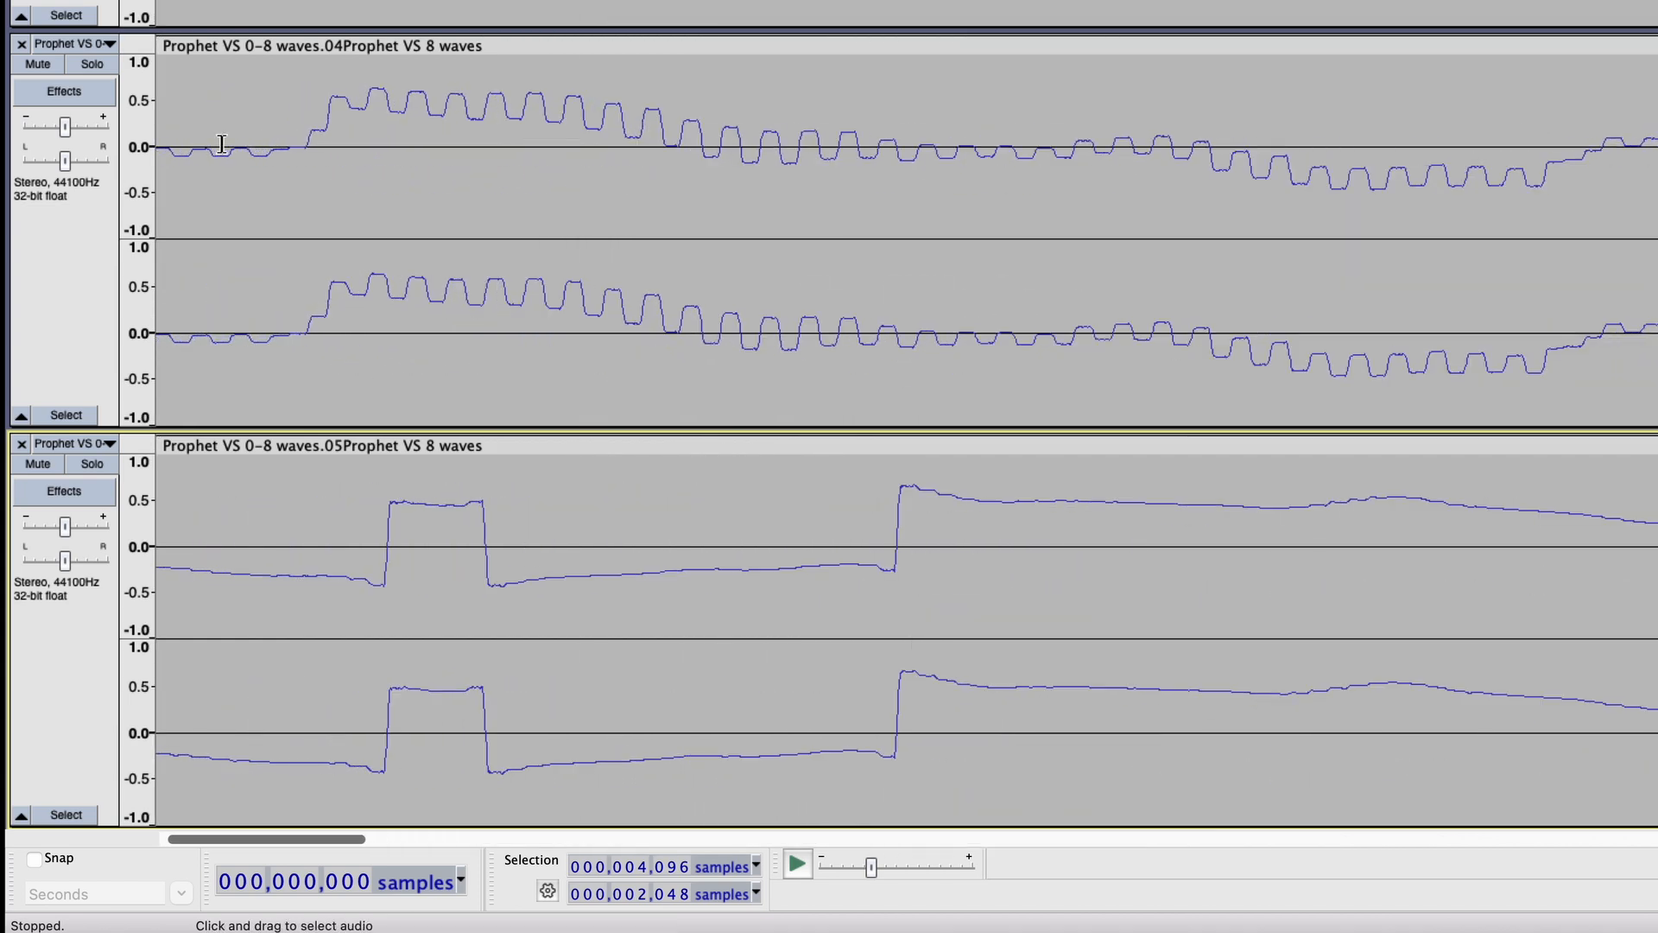
{"action": "left_click", "coordinate": [316, 149]}
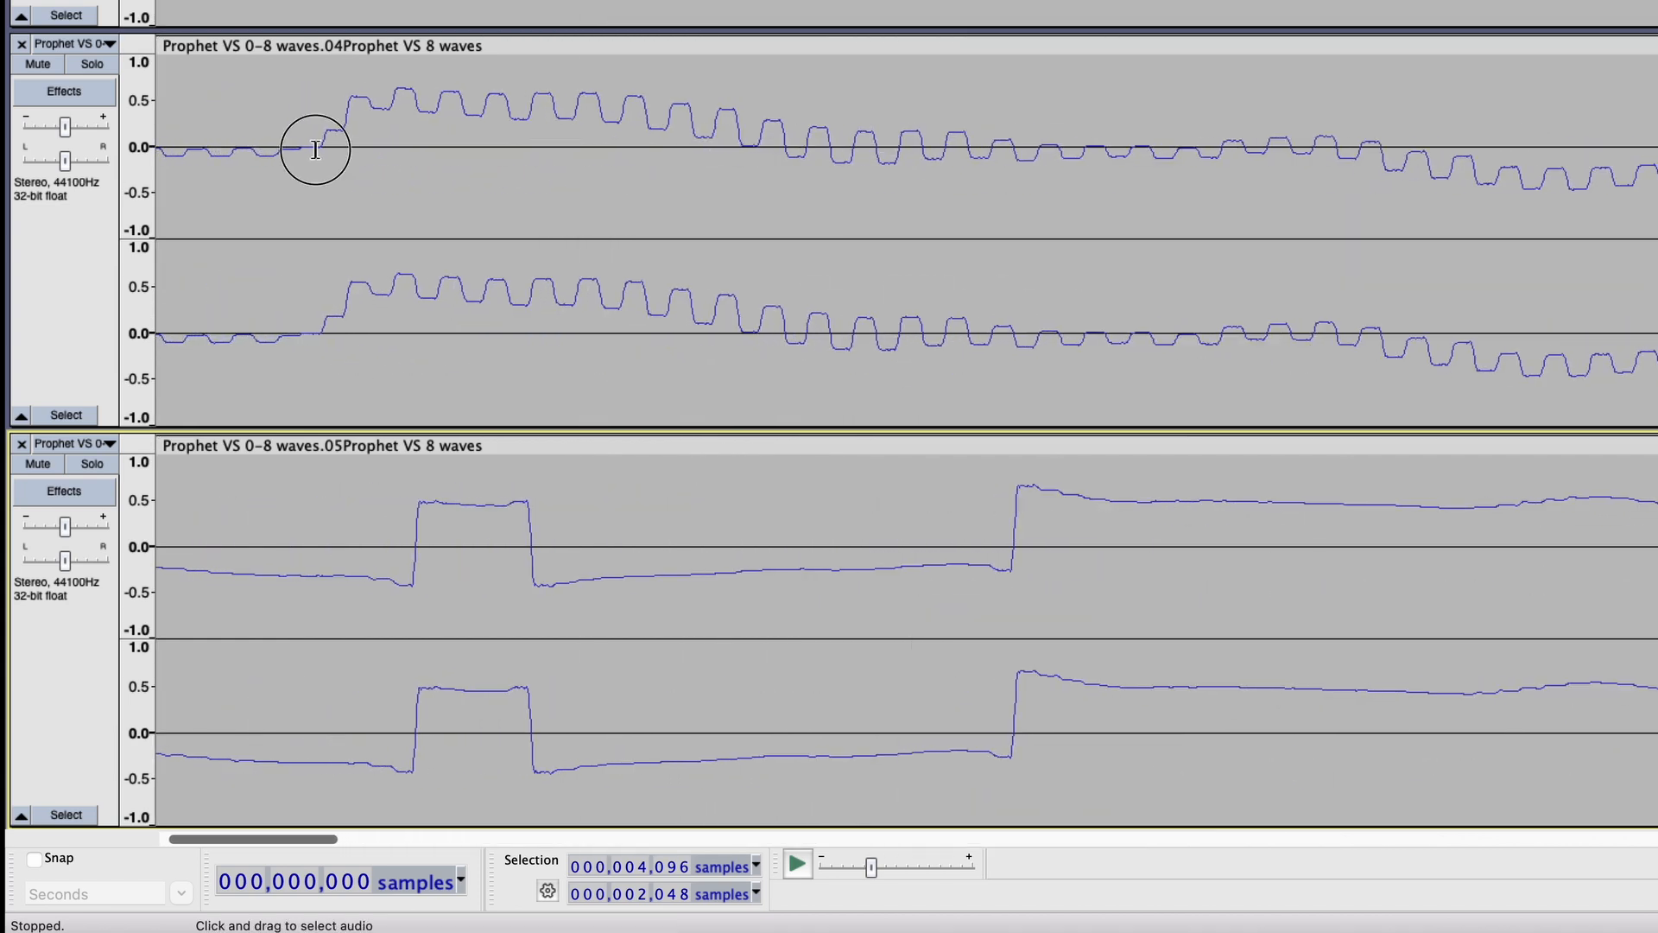
{"action": "scroll", "coordinate": [316, 150], "scroll_direction": "up", "scroll_amount": 1}
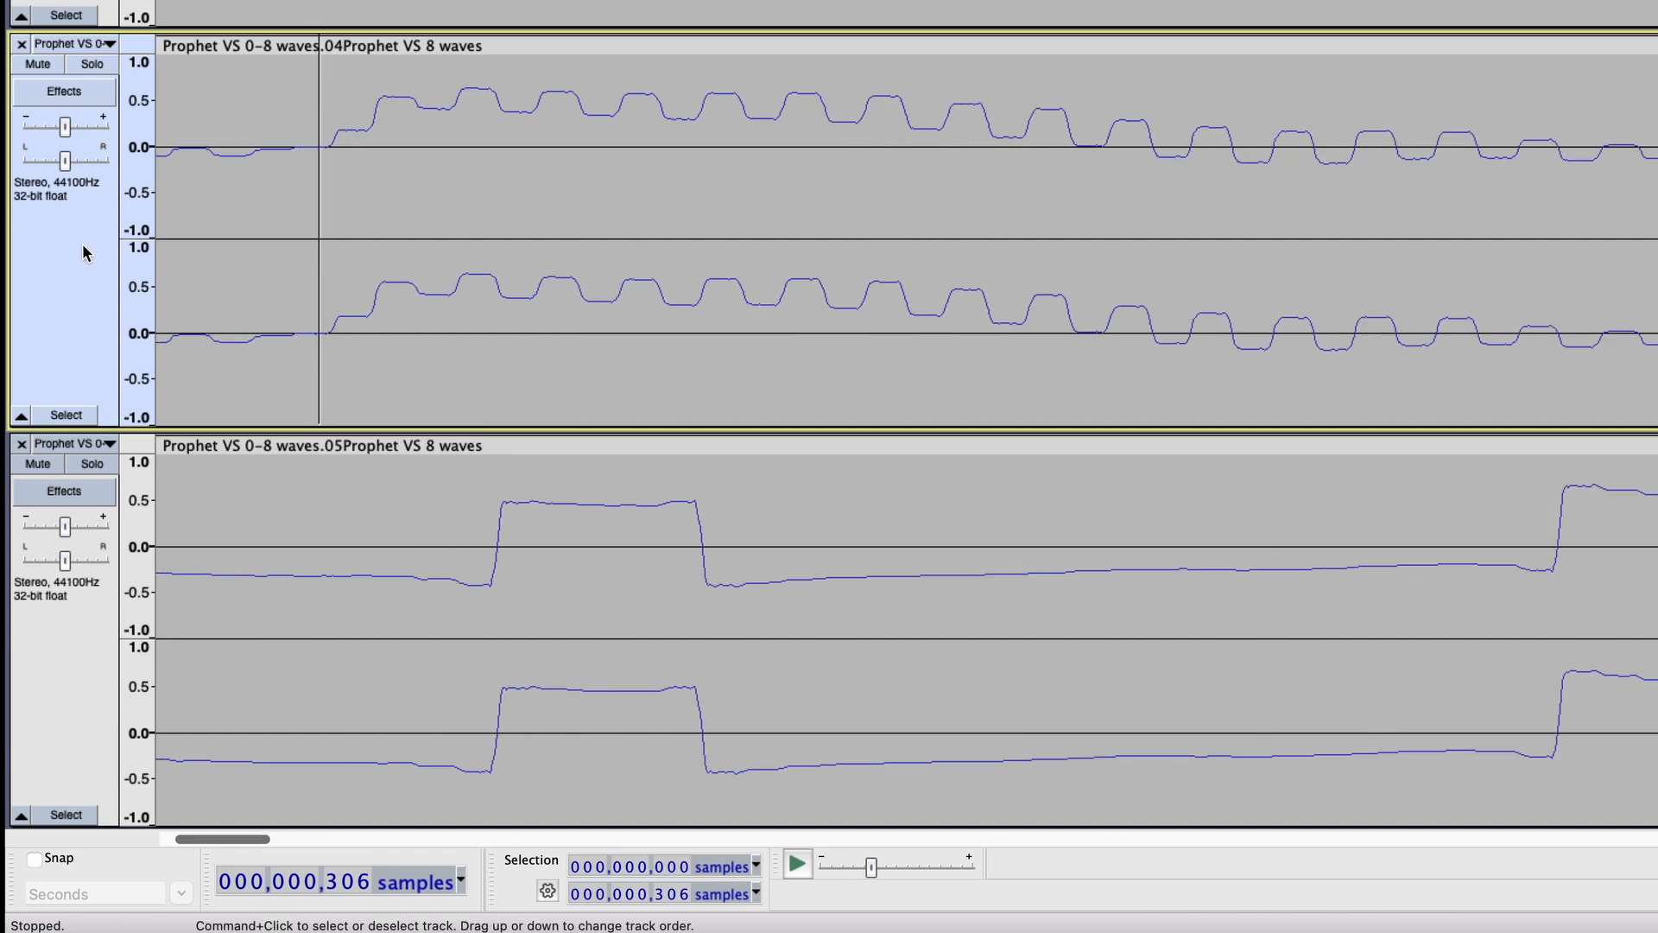
{"action": "key", "text": "ctrl+1"}
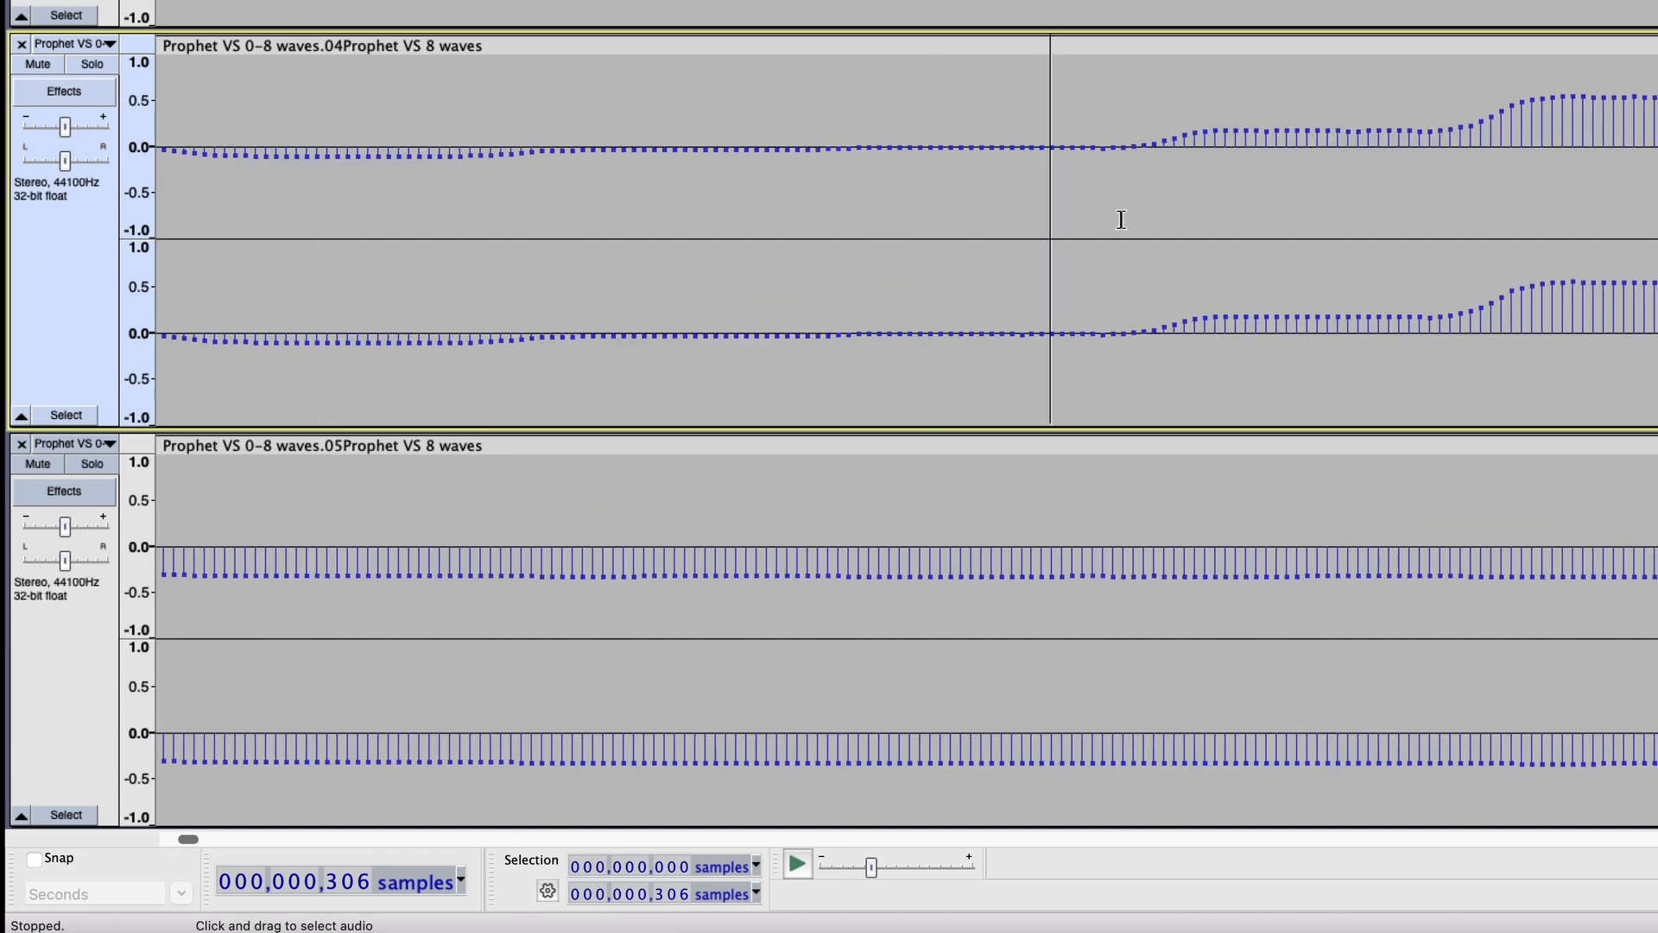
{"action": "left_click_drag", "start_coordinate": [853, 148], "coordinate": [7, 162]}
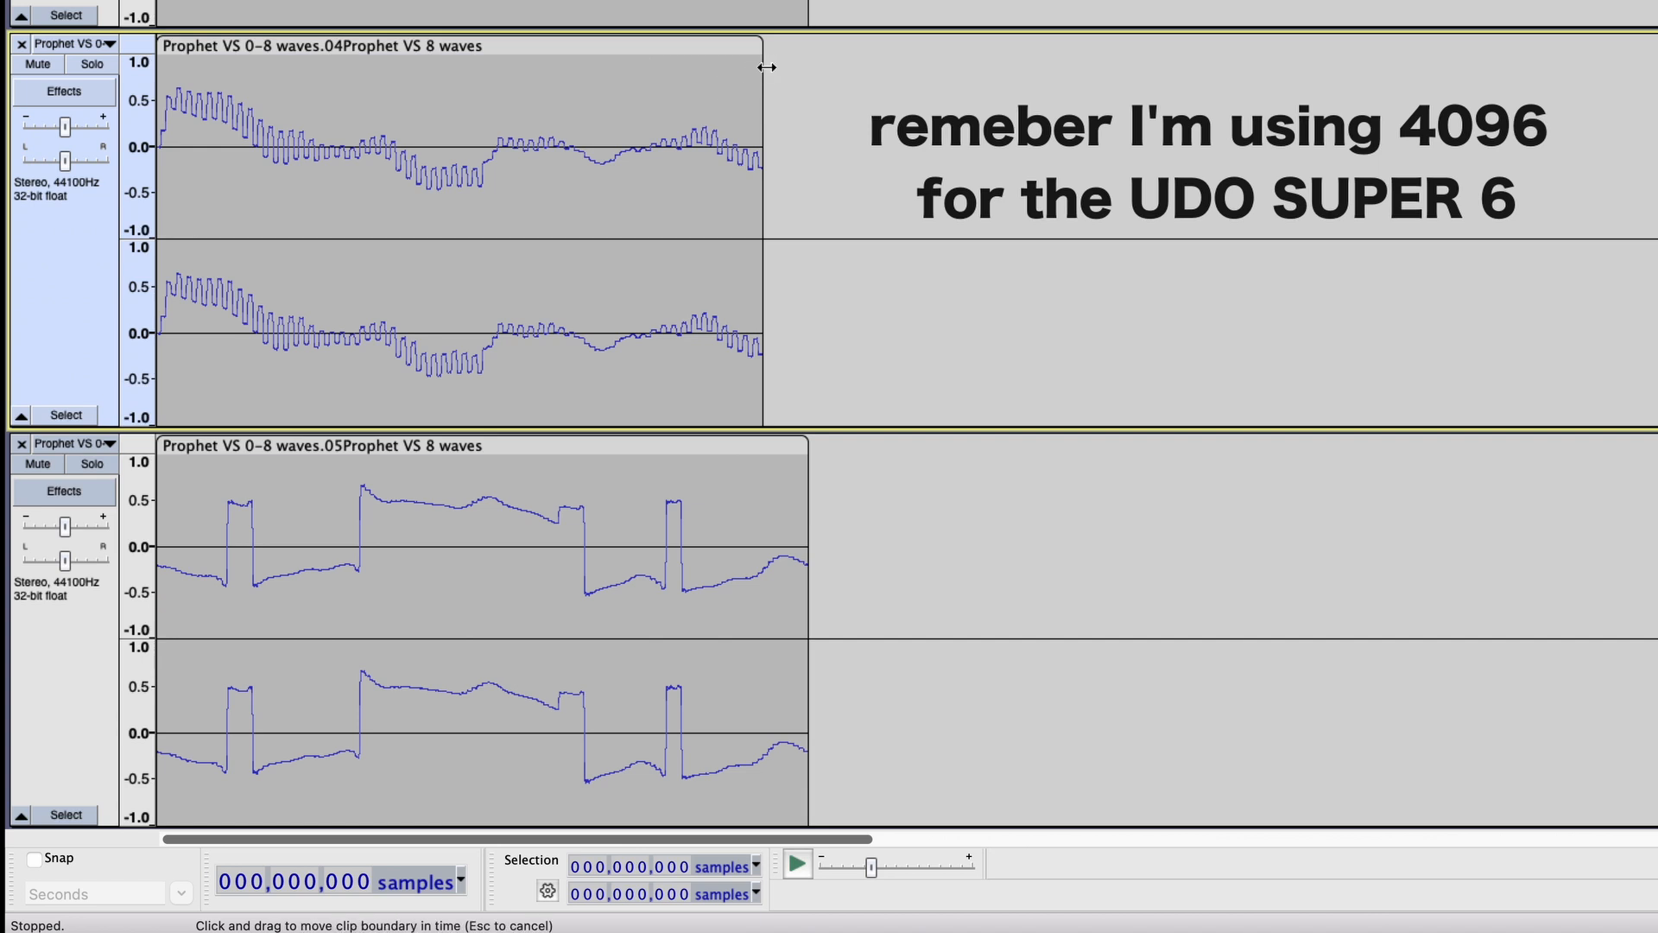
{"action": "left_click_drag", "start_coordinate": [766, 67], "coordinate": [809, 67]}
{"action": "double_click", "coordinate": [681, 637]}
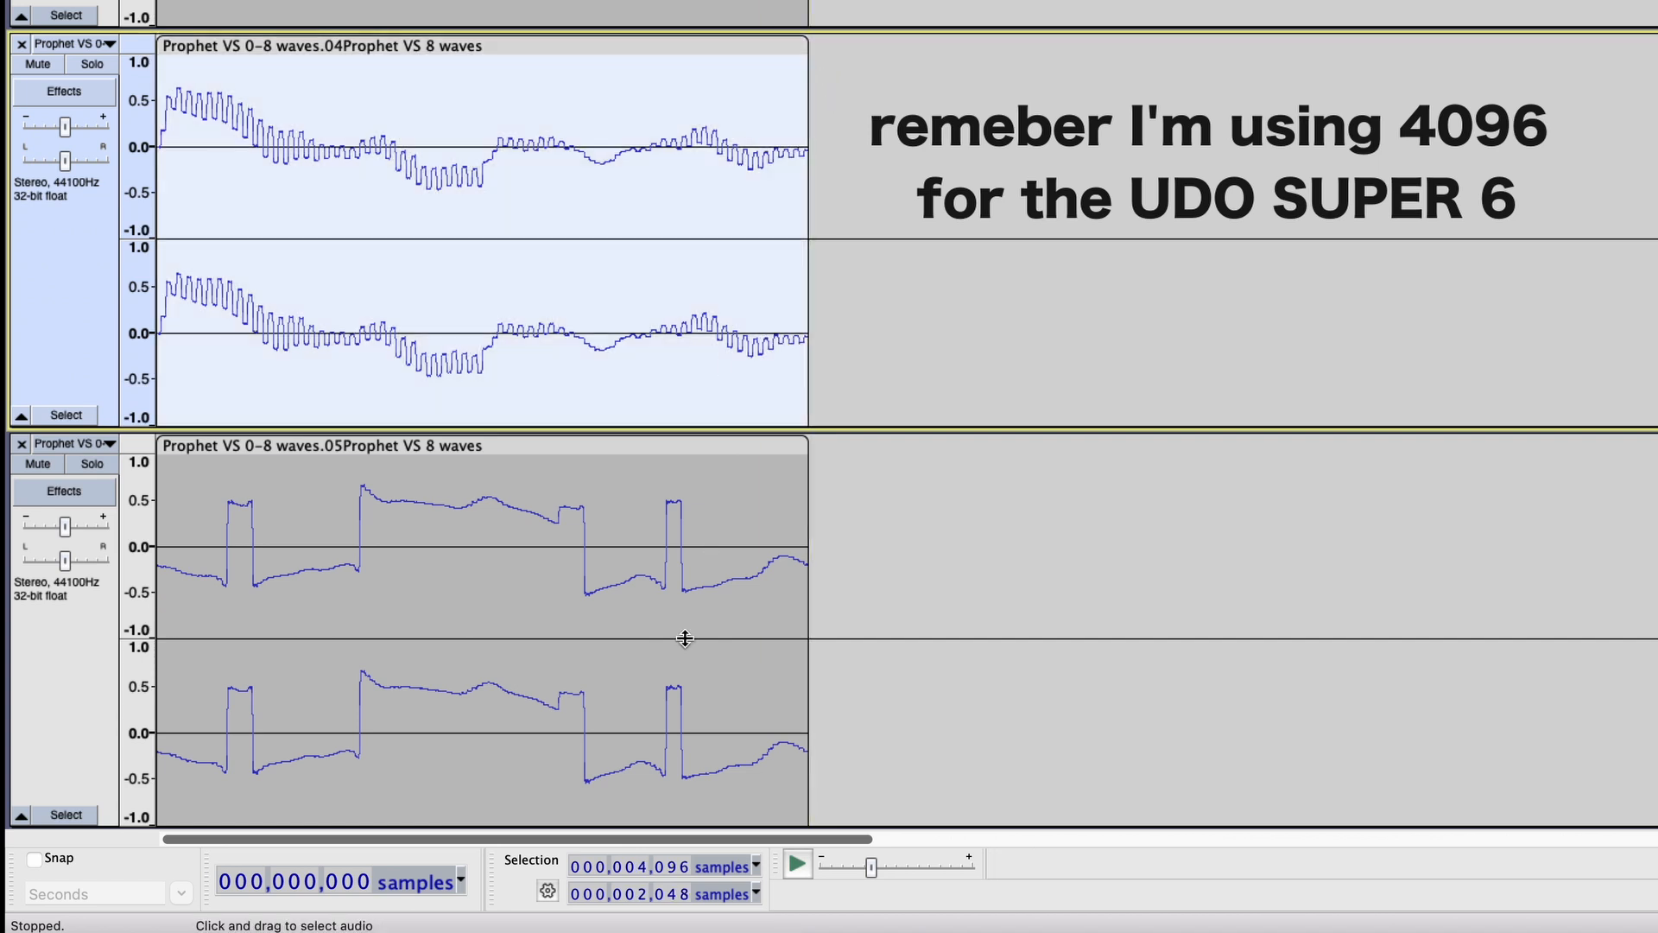
Trim the ends of the clips on tracks 06, 07 and 08 to the same edge as the clips above.
{"action": "scroll", "coordinate": [1036, 280], "scroll_direction": "down", "scroll_amount": 5}
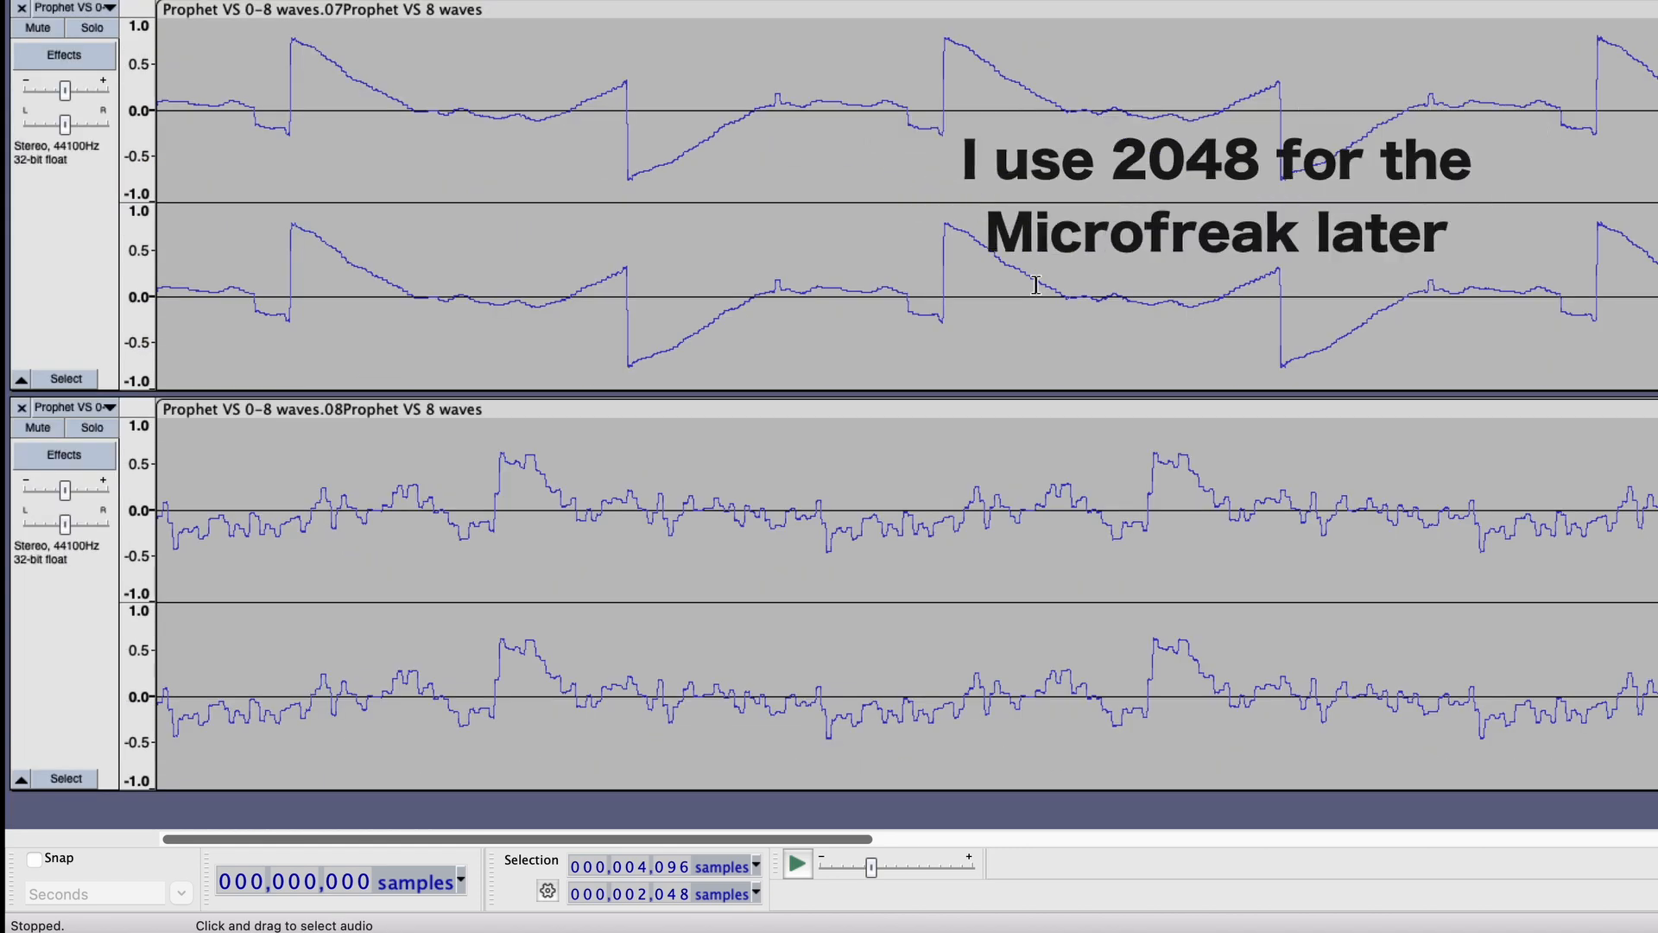
{"action": "scroll", "coordinate": [1037, 285], "scroll_direction": "up", "scroll_amount": 5}
{"action": "key", "text": "super+3"}
{"action": "key", "text": "super+3"}
{"action": "key", "text": "super+3"}
{"action": "left_click_drag", "start_coordinate": [531, 251], "coordinate": [239, 252]}
{"action": "scroll", "coordinate": [493, 173], "scroll_direction": "down", "scroll_amount": 5}
{"action": "left_click_drag", "start_coordinate": [540, 13], "coordinate": [237, 13]}
{"action": "left_click", "coordinate": [544, 406]}
{"action": "left_click_drag", "start_coordinate": [555, 406], "coordinate": [259, 404]}
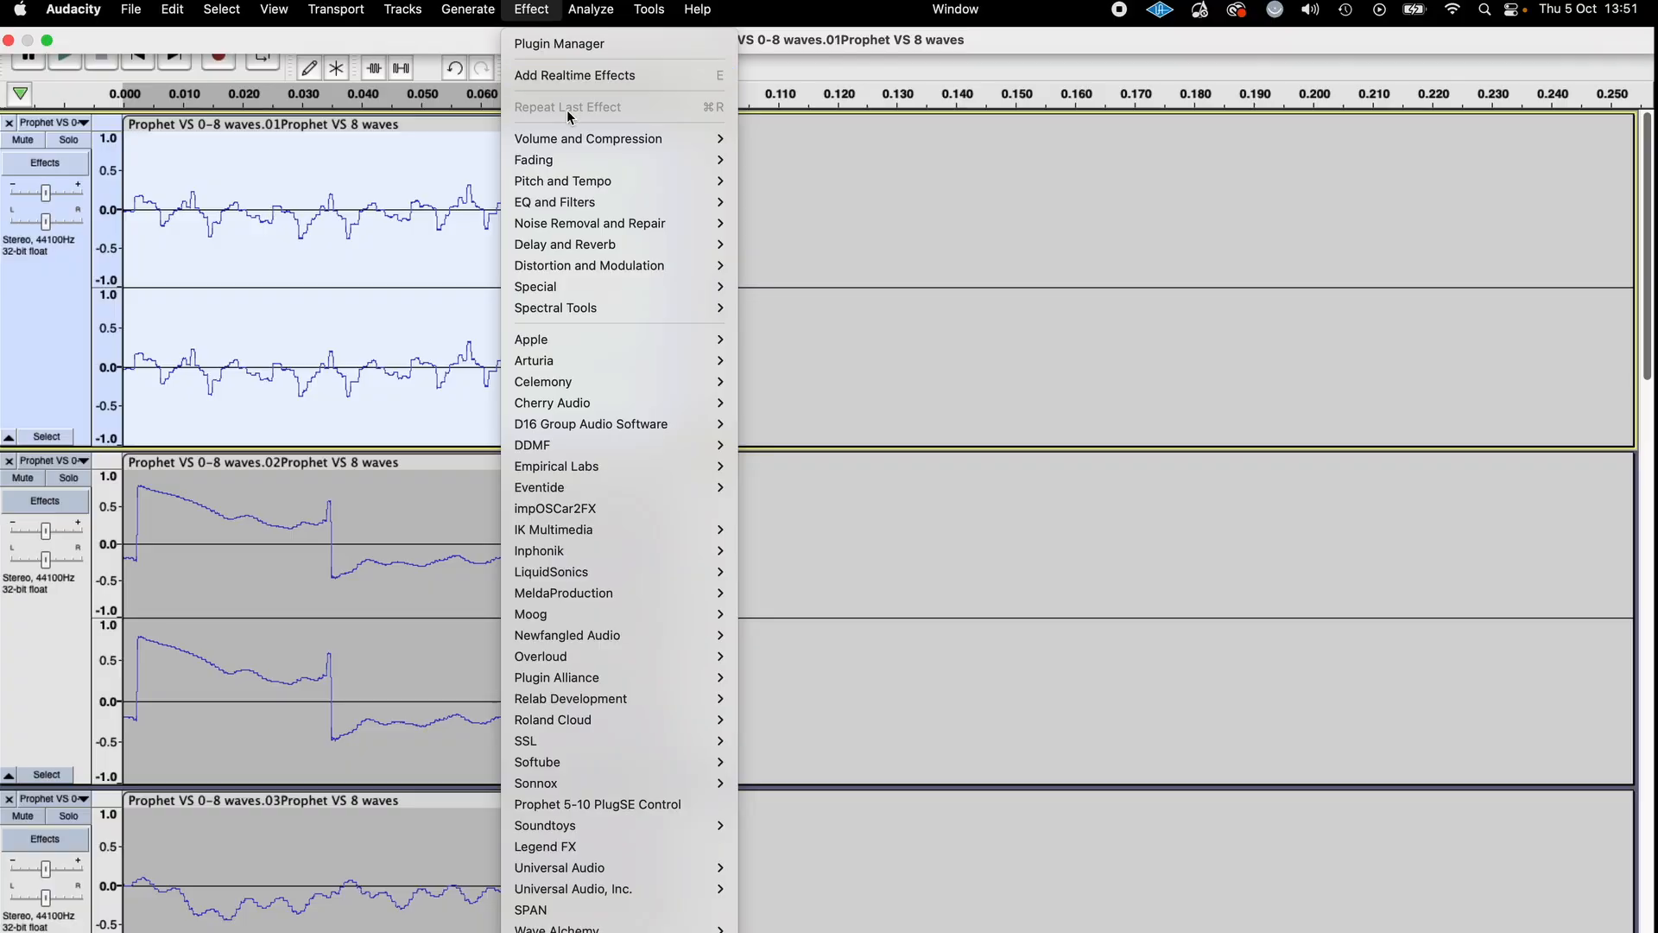
Normalize the clip on track 01 to a peak amplitude of -1.0 dB with DC offset removed.
{"action": "mouse_move", "coordinate": [656, 138]}
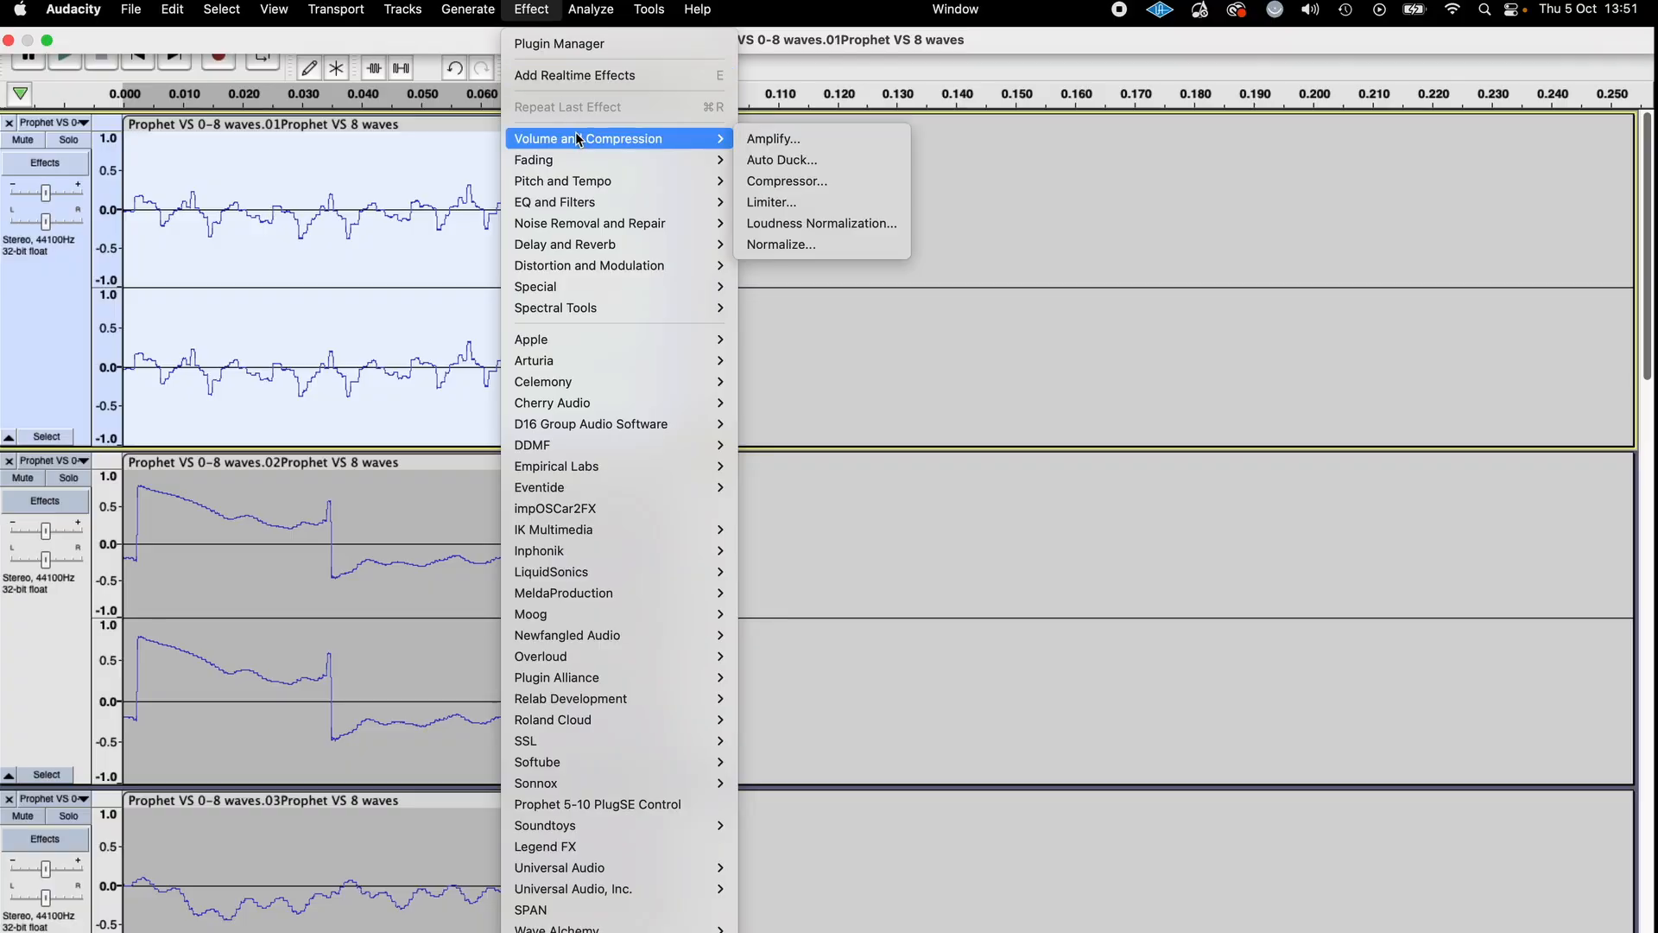
{"action": "left_click", "coordinate": [786, 247]}
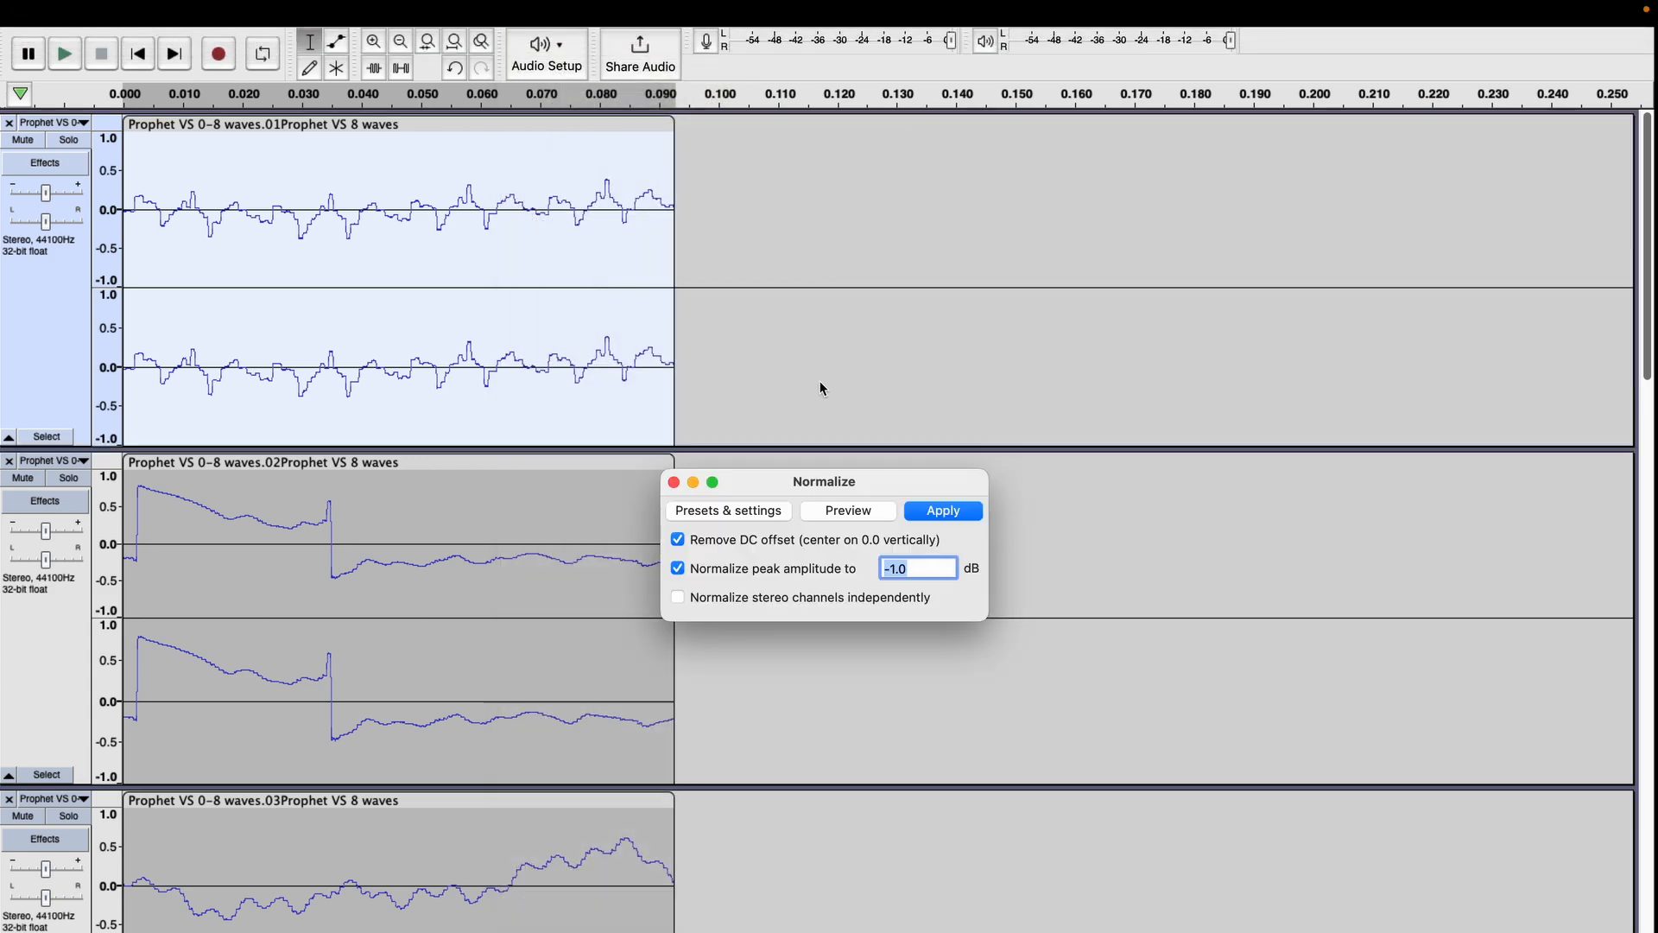
{"action": "left_click", "coordinate": [949, 510]}
{"action": "left_click", "coordinate": [615, 472]}
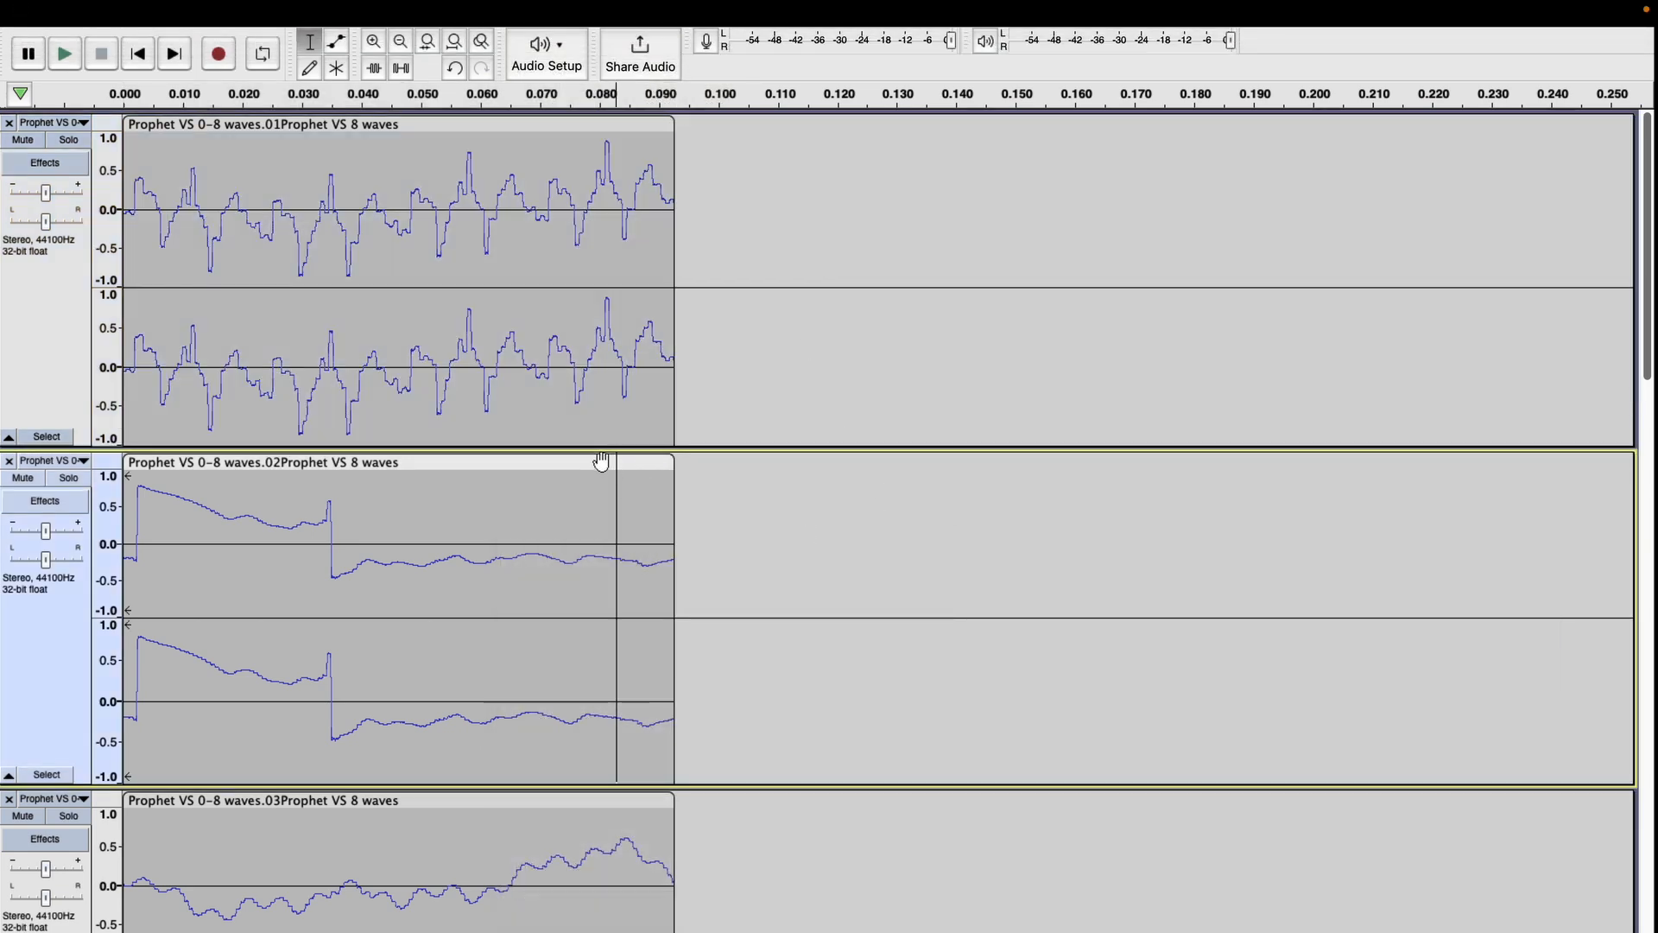
{"action": "key", "text": "super+r"}
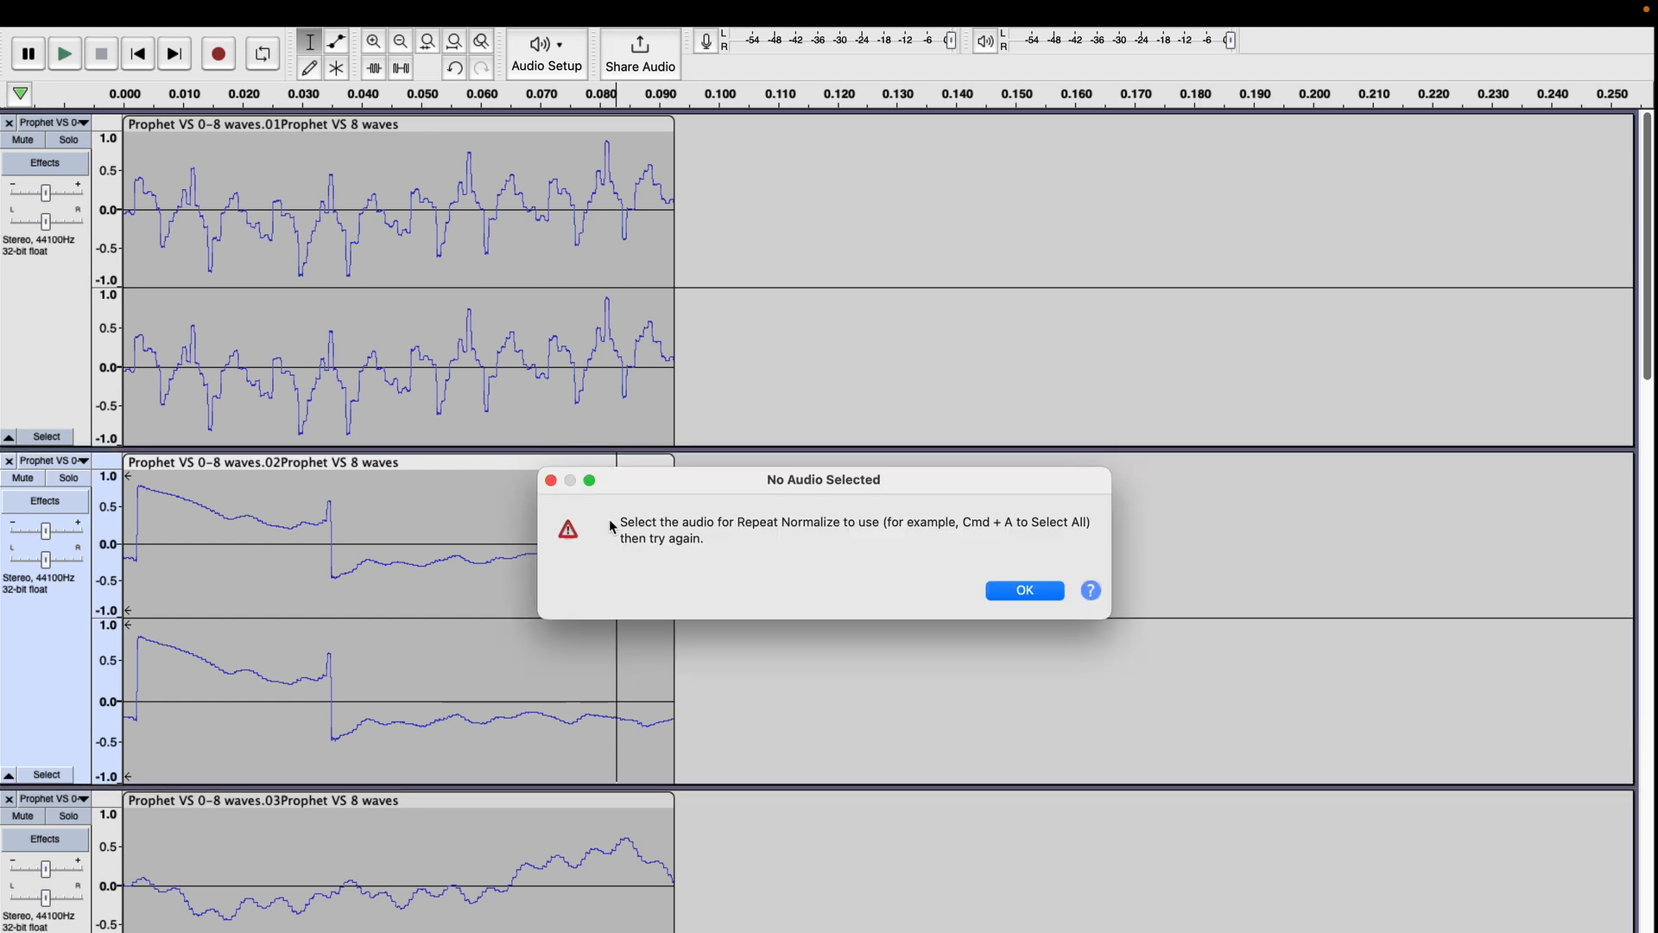
{"action": "left_click", "coordinate": [1024, 593]}
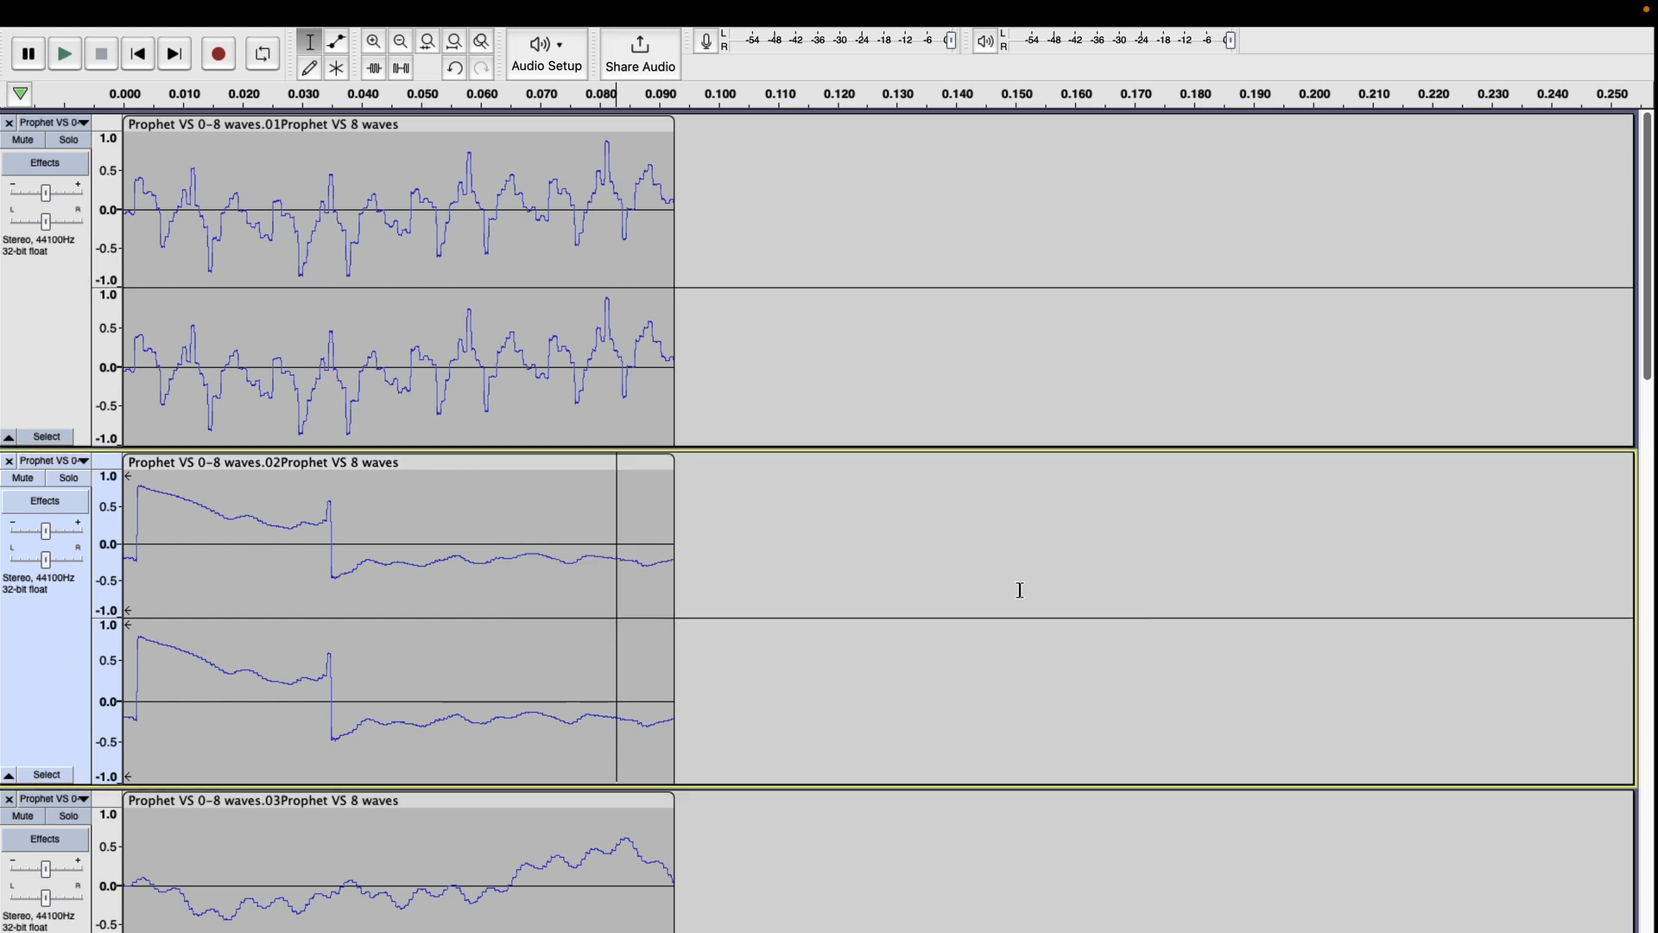
Repeat the same Normalize effect on the clips of tracks 02, 03 and 04.
{"action": "left_click", "coordinate": [548, 463]}
{"action": "left_click", "coordinate": [564, 805]}
{"action": "key", "text": "super+r"}
{"action": "scroll", "coordinate": [563, 790], "scroll_direction": "down", "scroll_amount": 8}
{"action": "left_click", "coordinate": [563, 491]}
{"action": "key", "text": "super+r"}
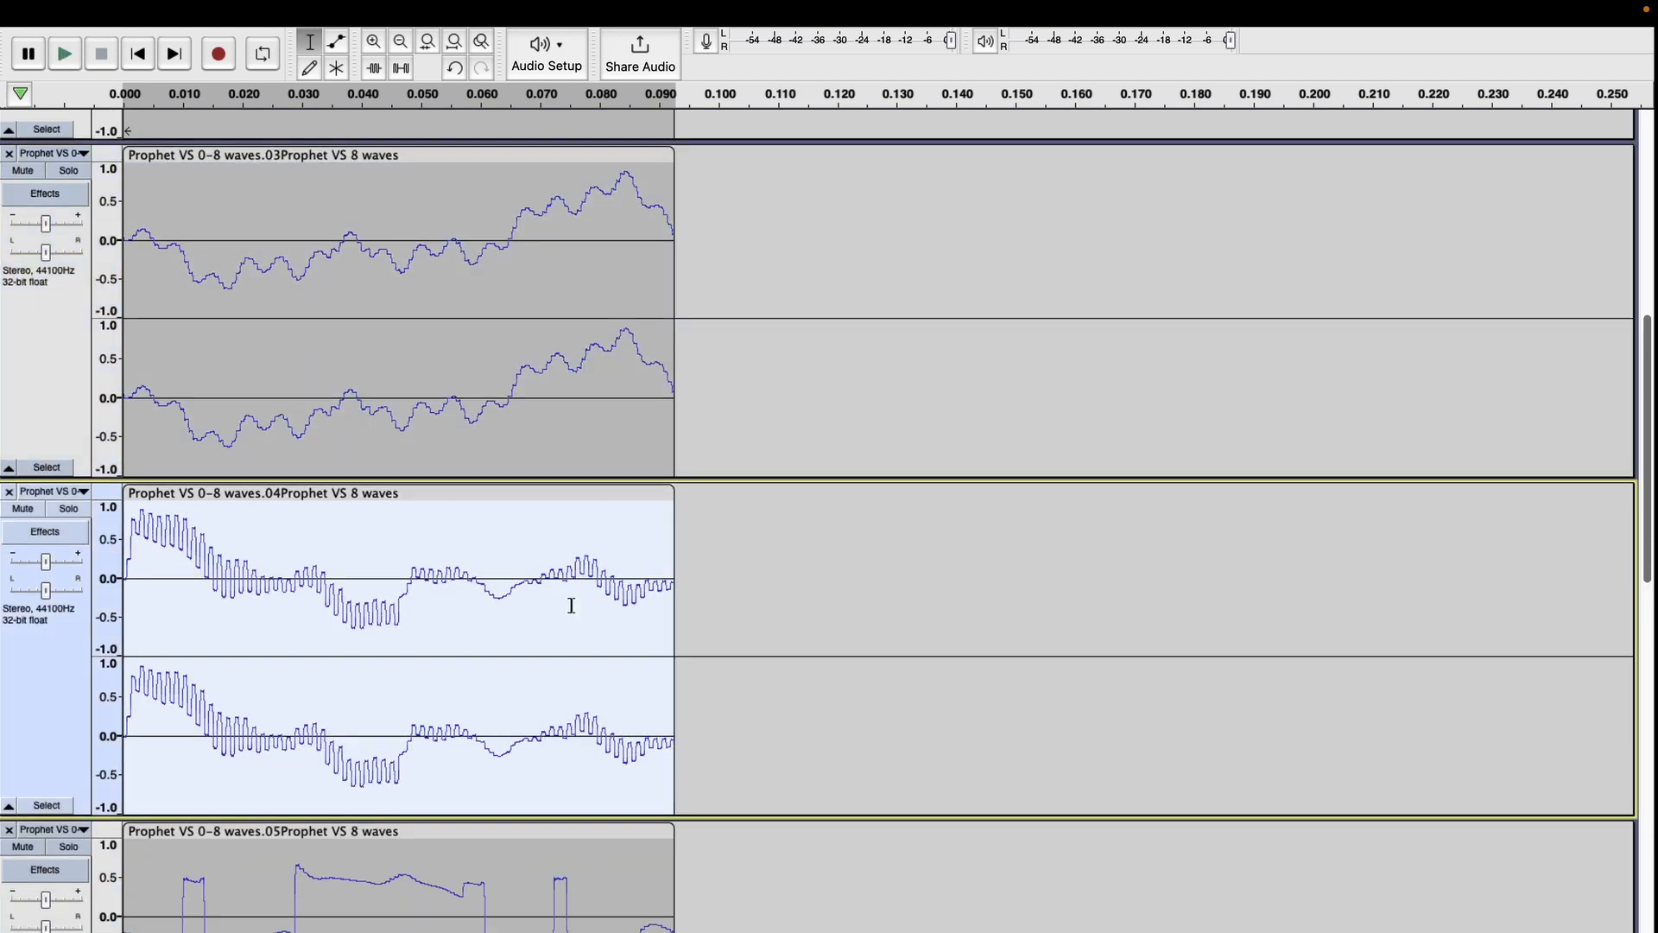
Repeat the Normalize effect on the clip of track 05 and select the clip of track 06.
{"action": "scroll", "coordinate": [563, 489], "scroll_direction": "down", "scroll_amount": 4}
{"action": "left_click", "coordinate": [570, 477]}
{"action": "key", "text": "super+r"}
{"action": "scroll", "coordinate": [557, 538], "scroll_direction": "down", "scroll_amount": 4}
{"action": "left_click", "coordinate": [559, 506]}
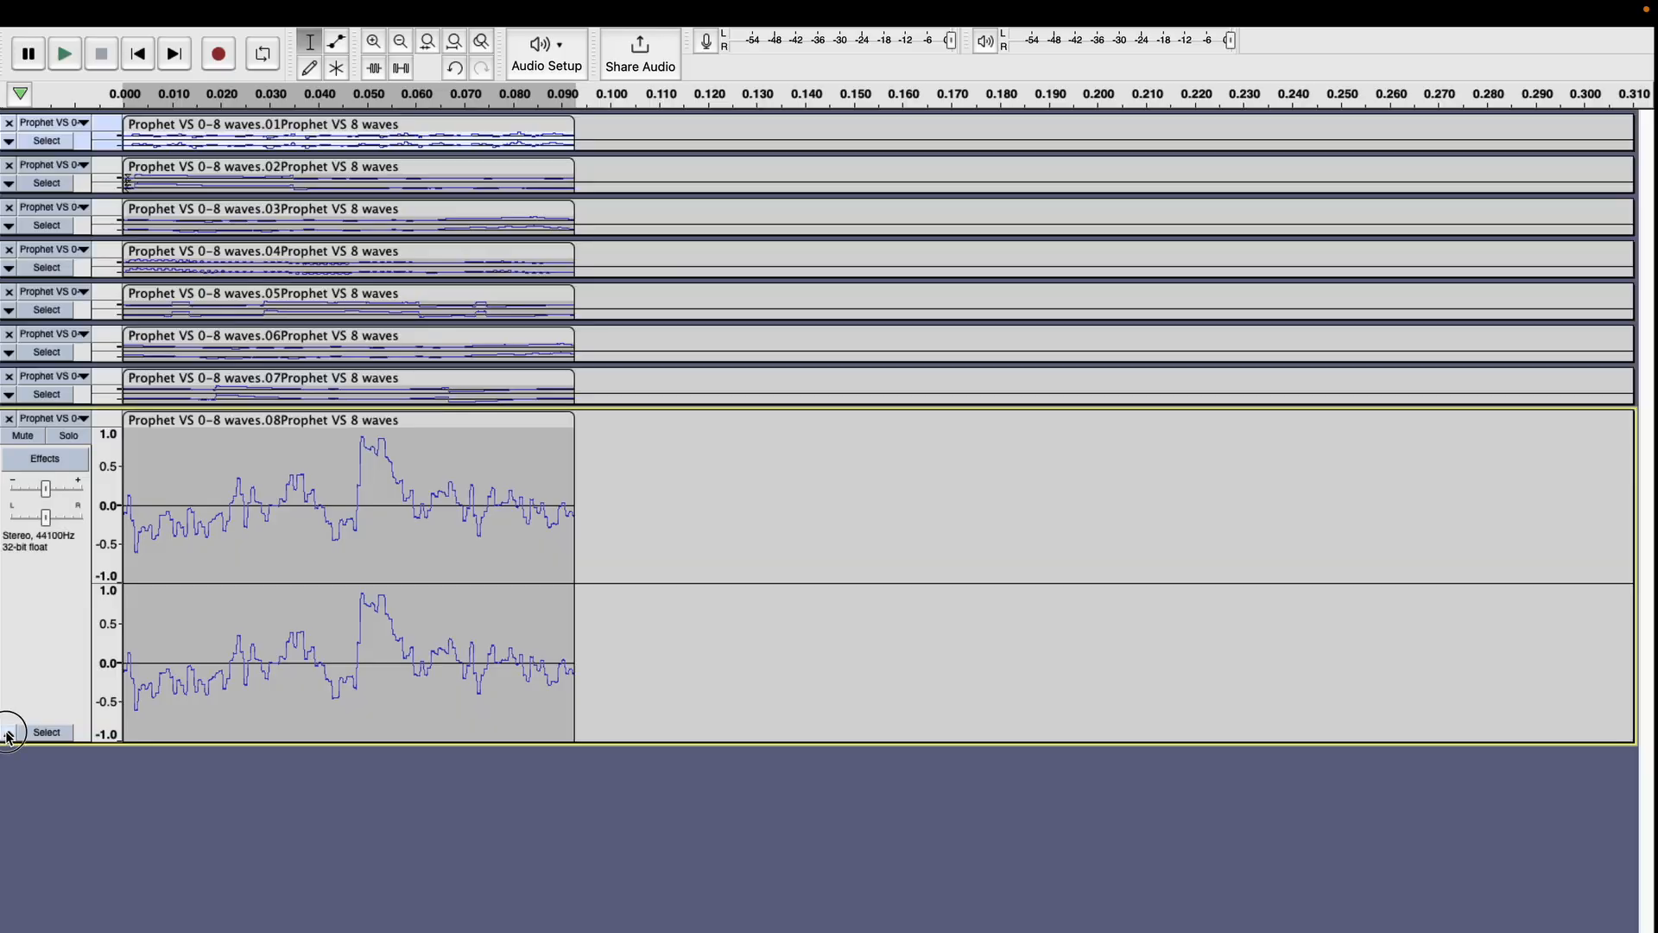
Collapse the last track and export all tracks separately as header-less RAW, signed 16-bit PCM, numbered before the track name, into the VS 4096 waves 0-7 folder.
{"action": "left_click", "coordinate": [8, 734]}
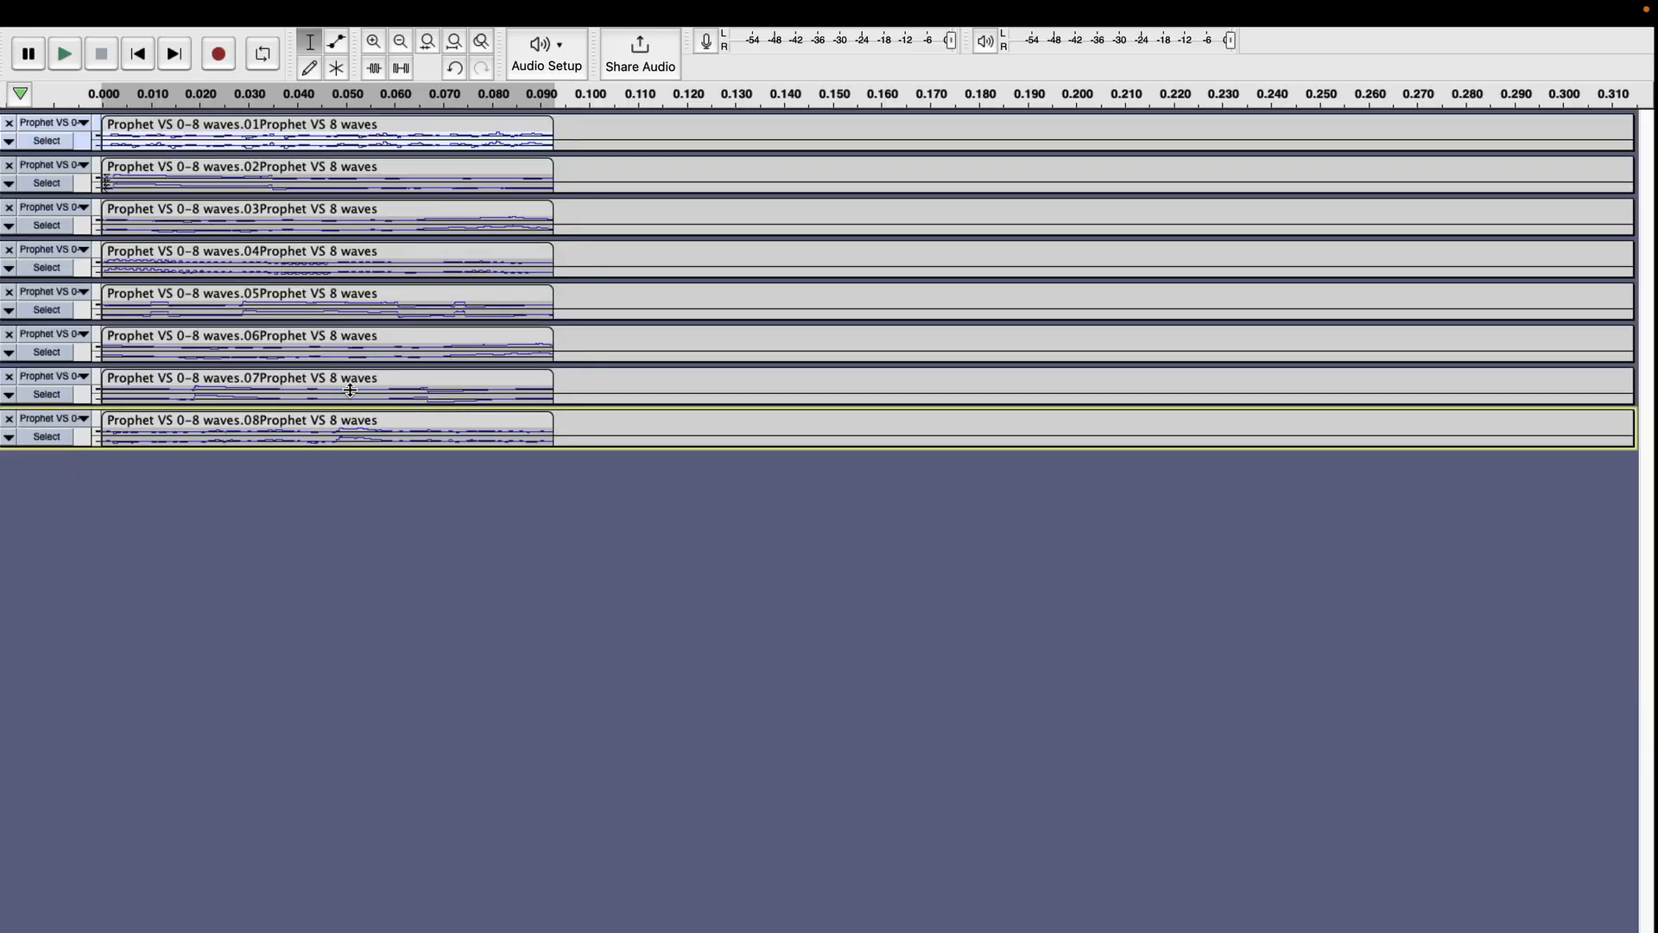
{"action": "left_click", "coordinate": [132, 11]}
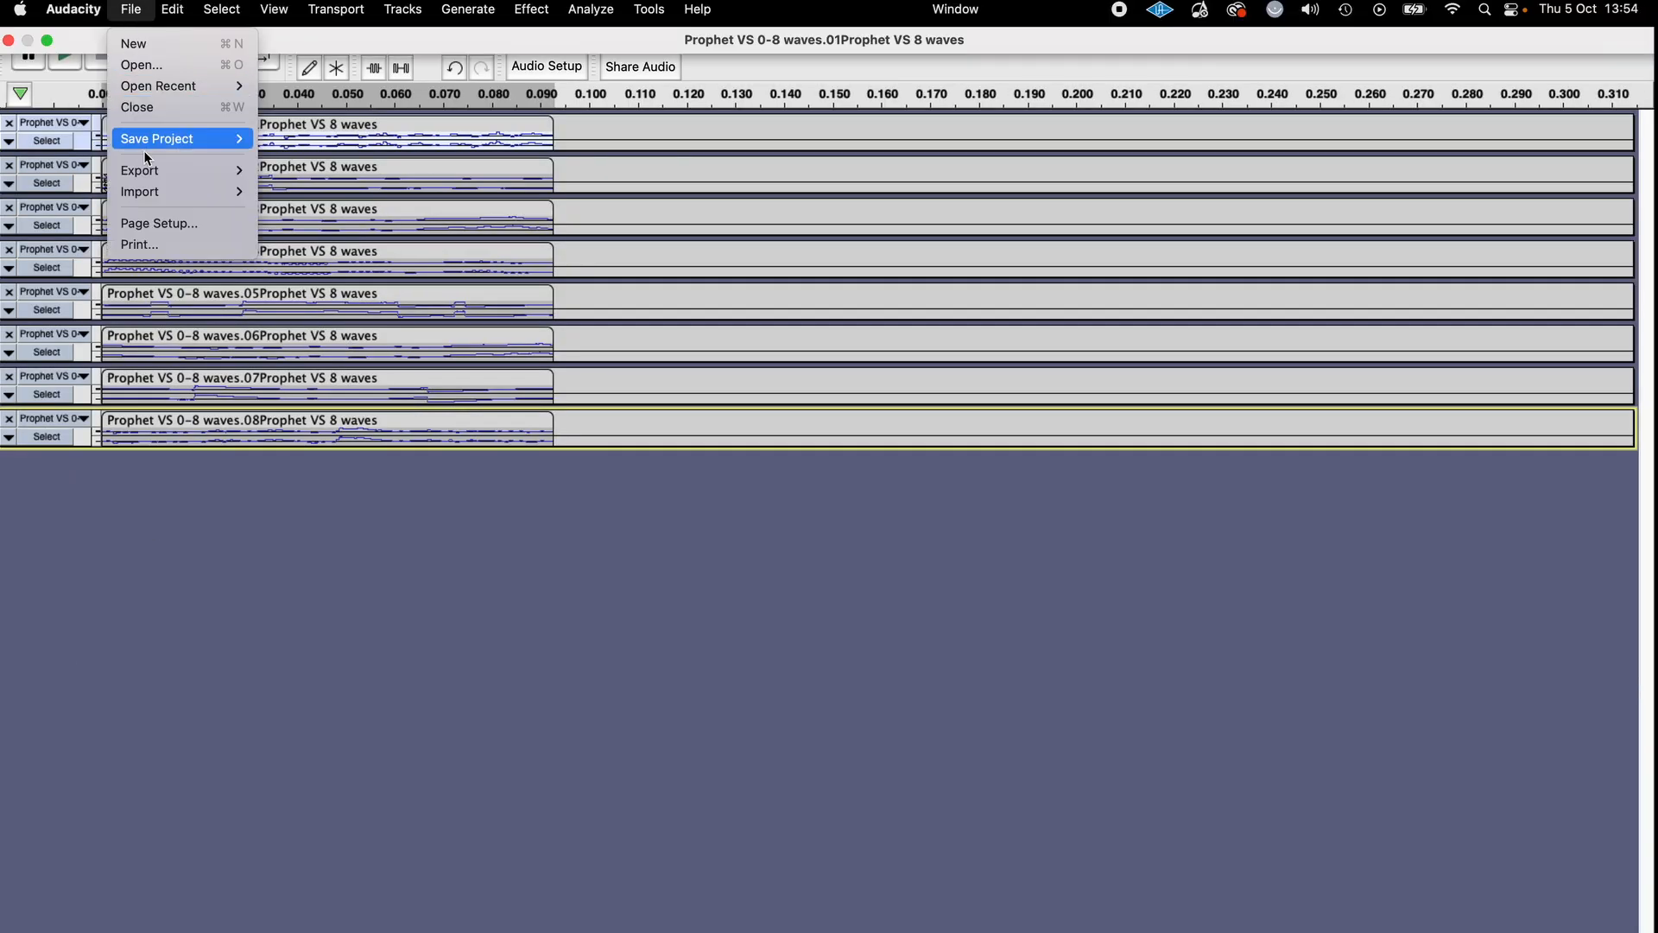
{"action": "mouse_move", "coordinate": [173, 170]}
{"action": "left_click", "coordinate": [333, 297]}
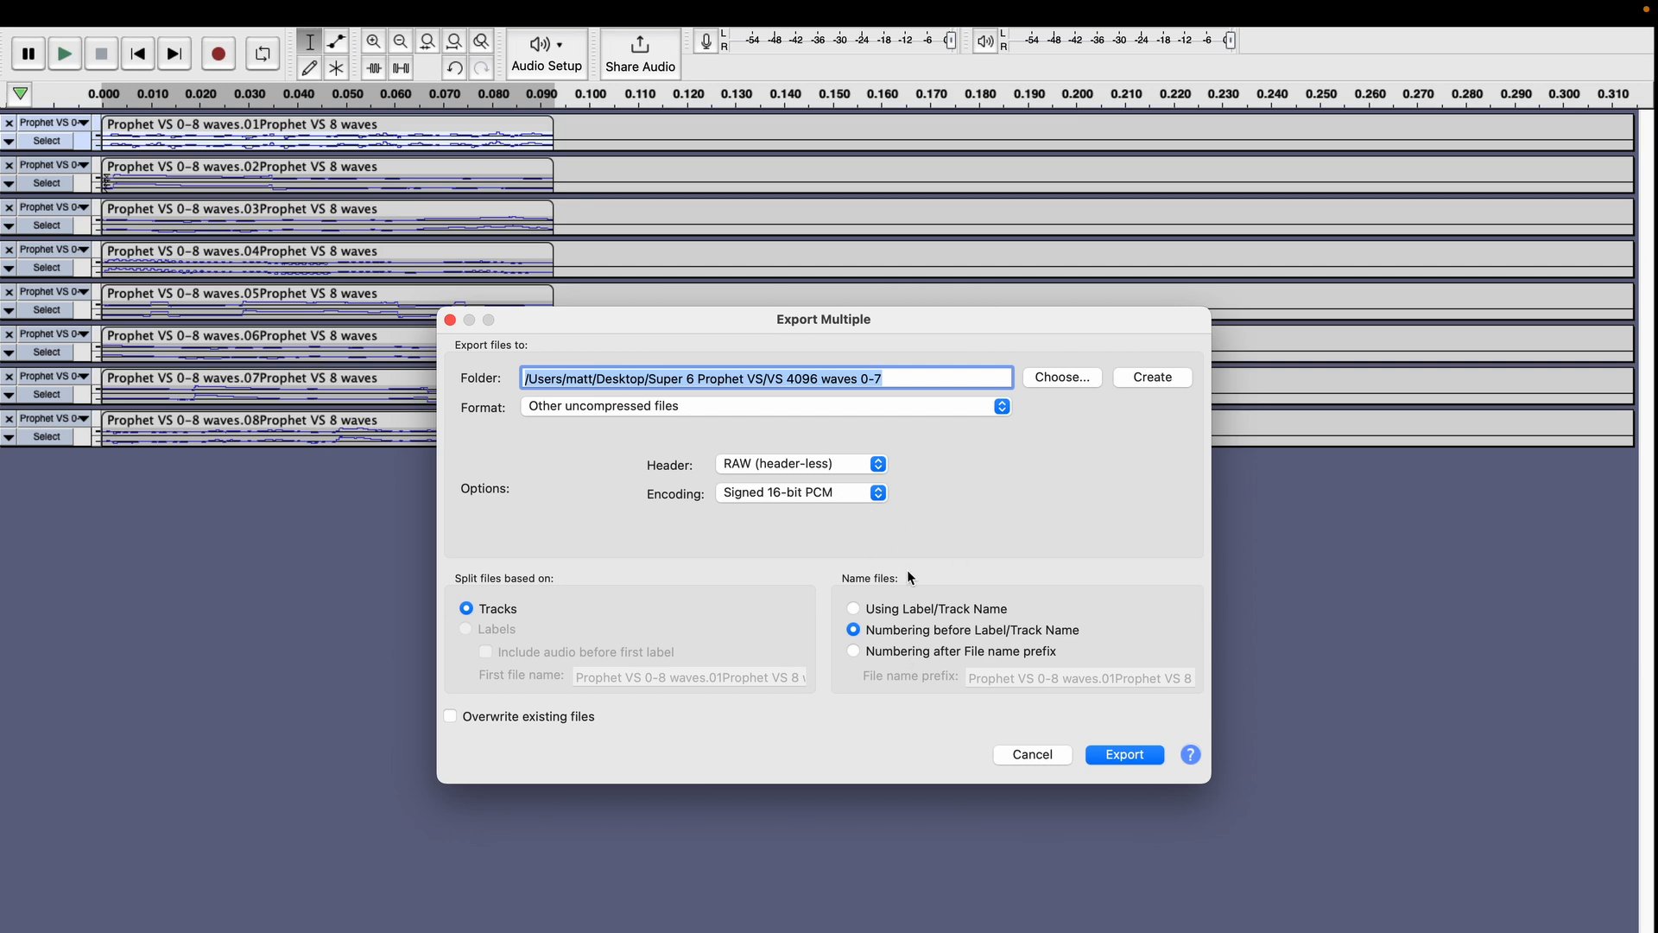
{"action": "left_click", "coordinate": [1125, 755]}
{"action": "left_click", "coordinate": [819, 707]}
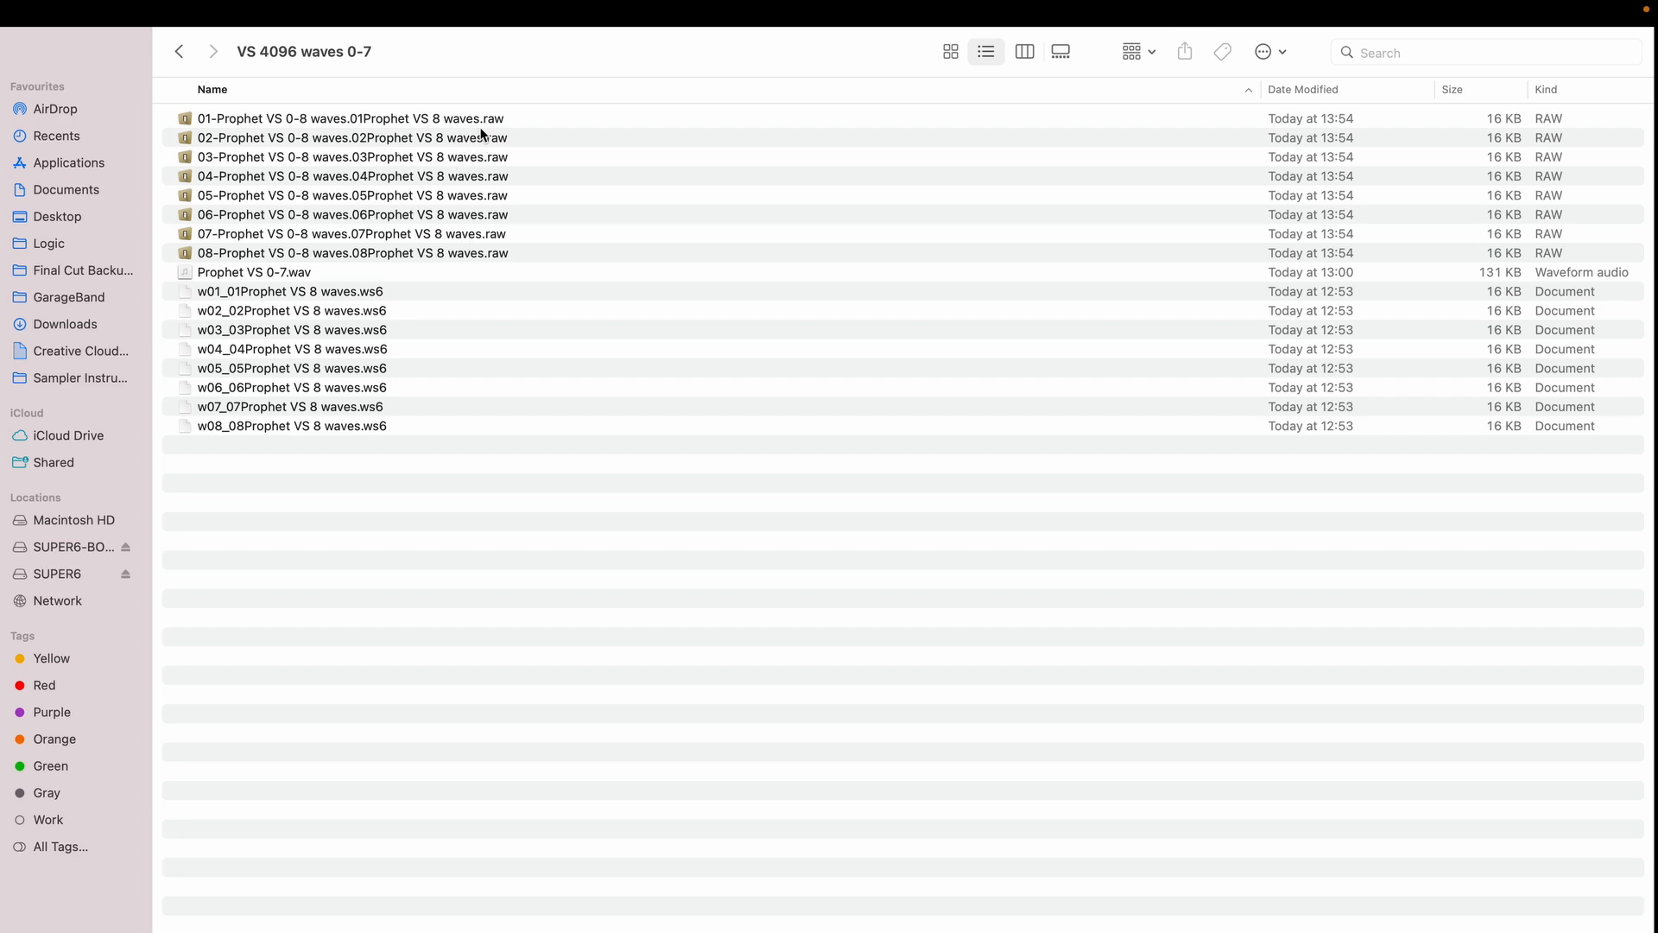
Batch-rename the eight exported RAW files in Finder, replacing .raw with .ws6 in their names.
{"action": "left_click", "coordinate": [480, 120]}
{"action": "left_click", "coordinate": [504, 251], "text": "shift"}
{"action": "right_click", "coordinate": [505, 251]}
{"action": "mouse_move", "coordinate": [577, 307]}
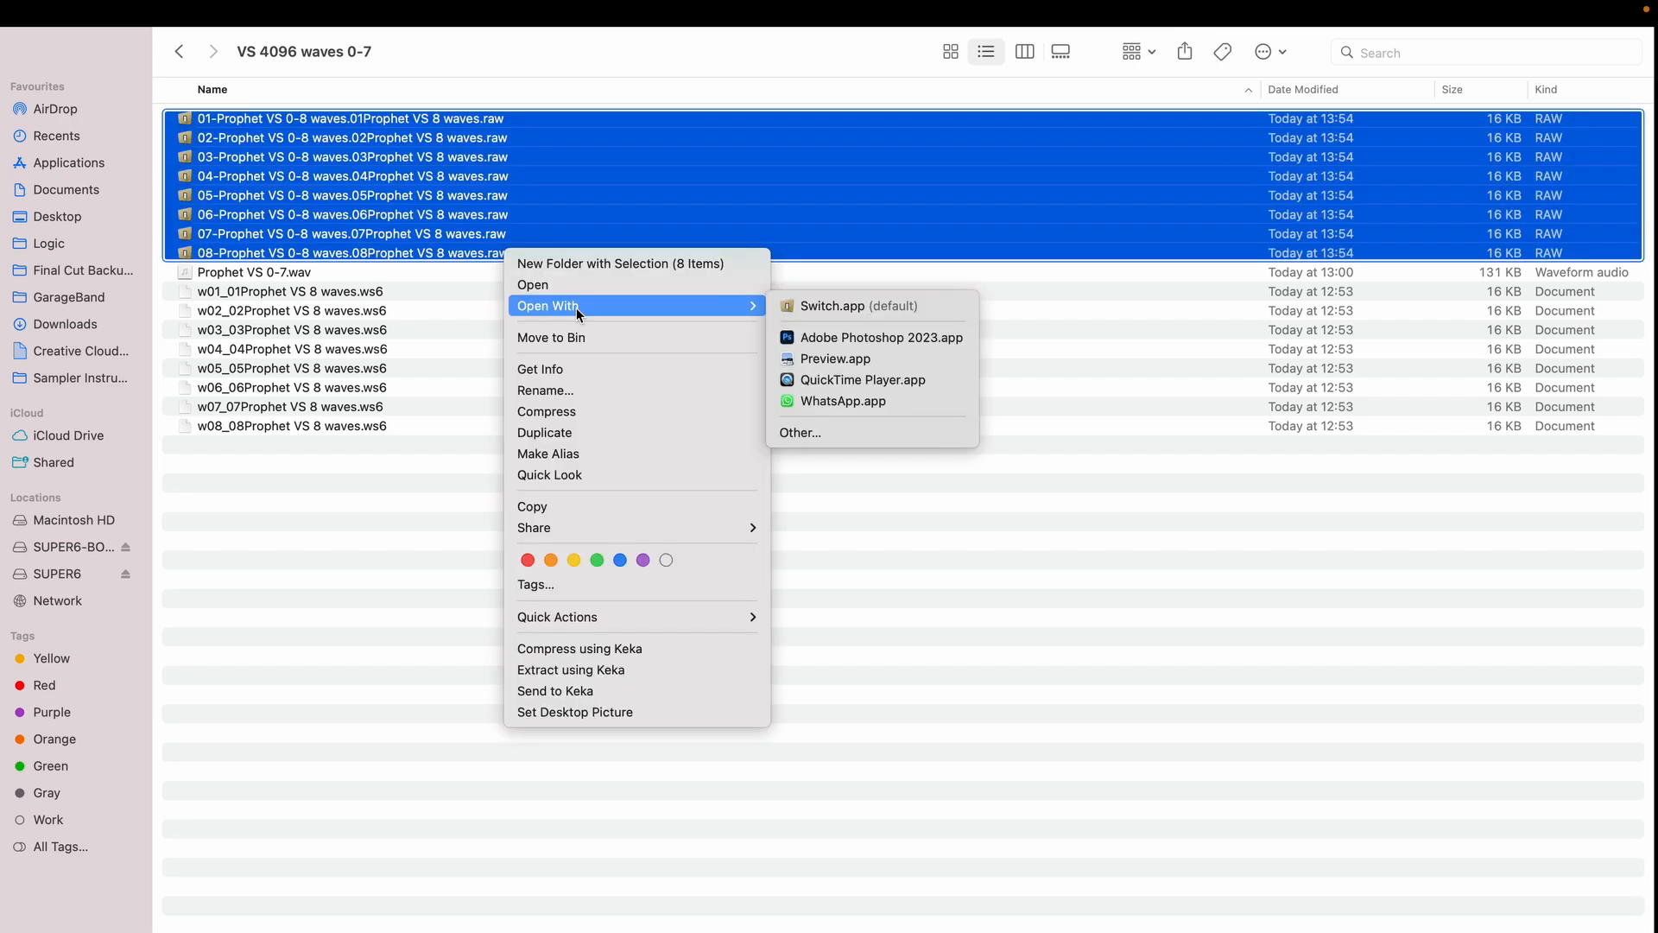
{"action": "left_click", "coordinate": [587, 390]}
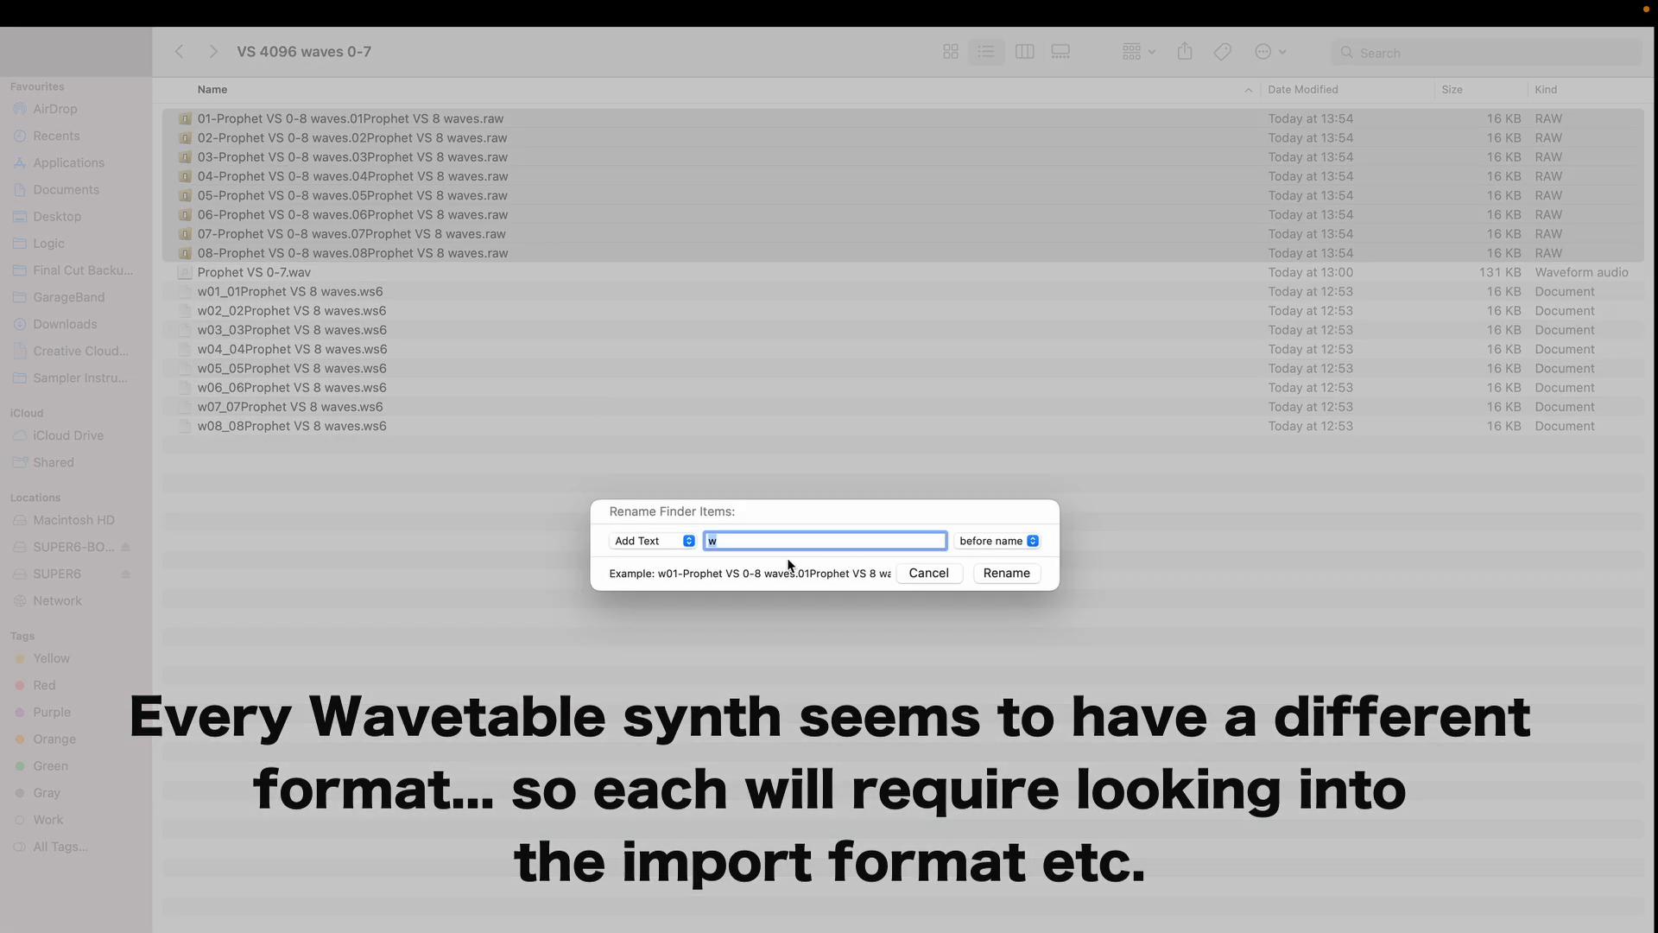
{"action": "left_click", "coordinate": [646, 548]}
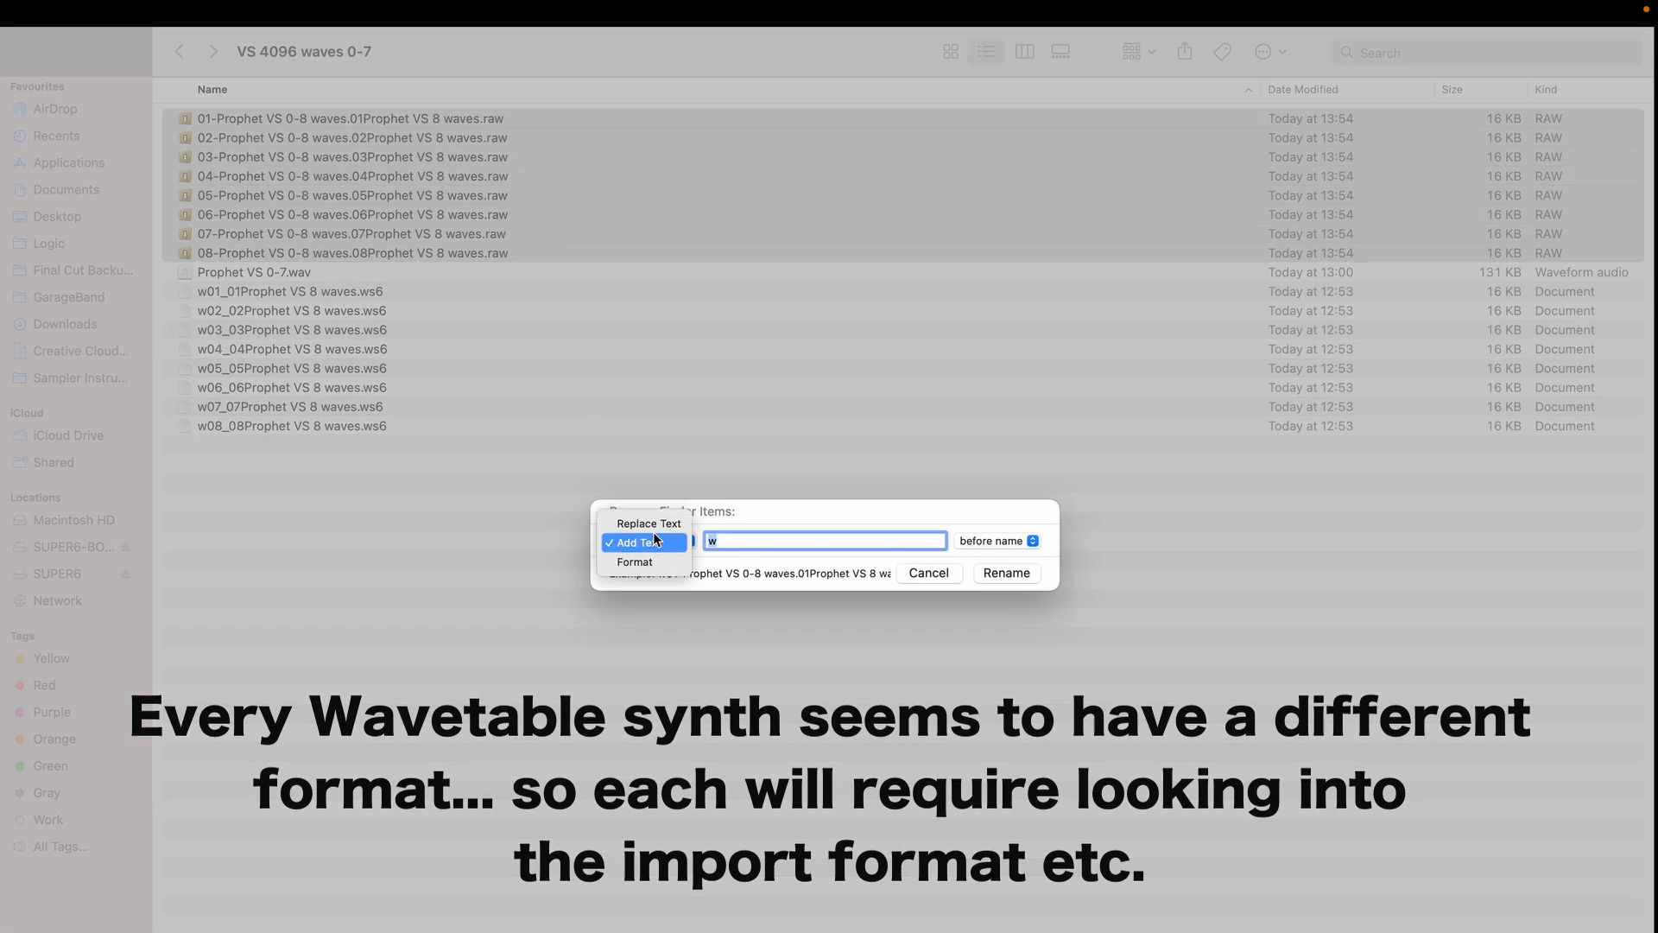
{"action": "left_click", "coordinate": [652, 524]}
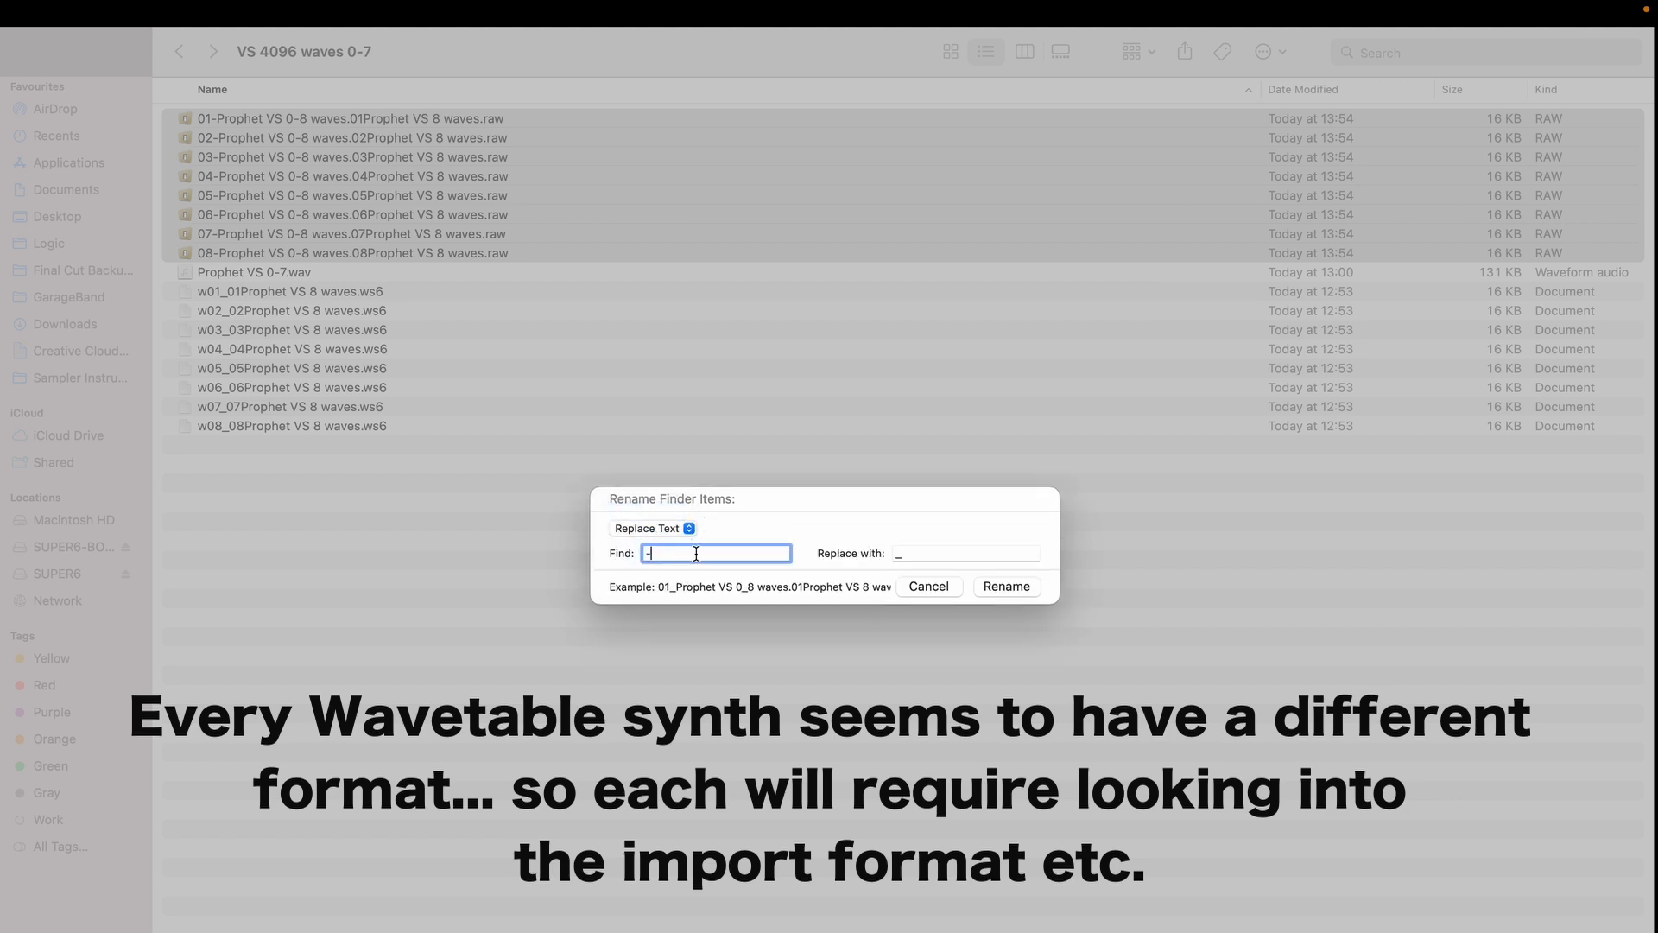
{"action": "key", "text": "BackSpace"}
{"action": "type", "text": ".raw"}
{"action": "left_click", "coordinate": [928, 556]}
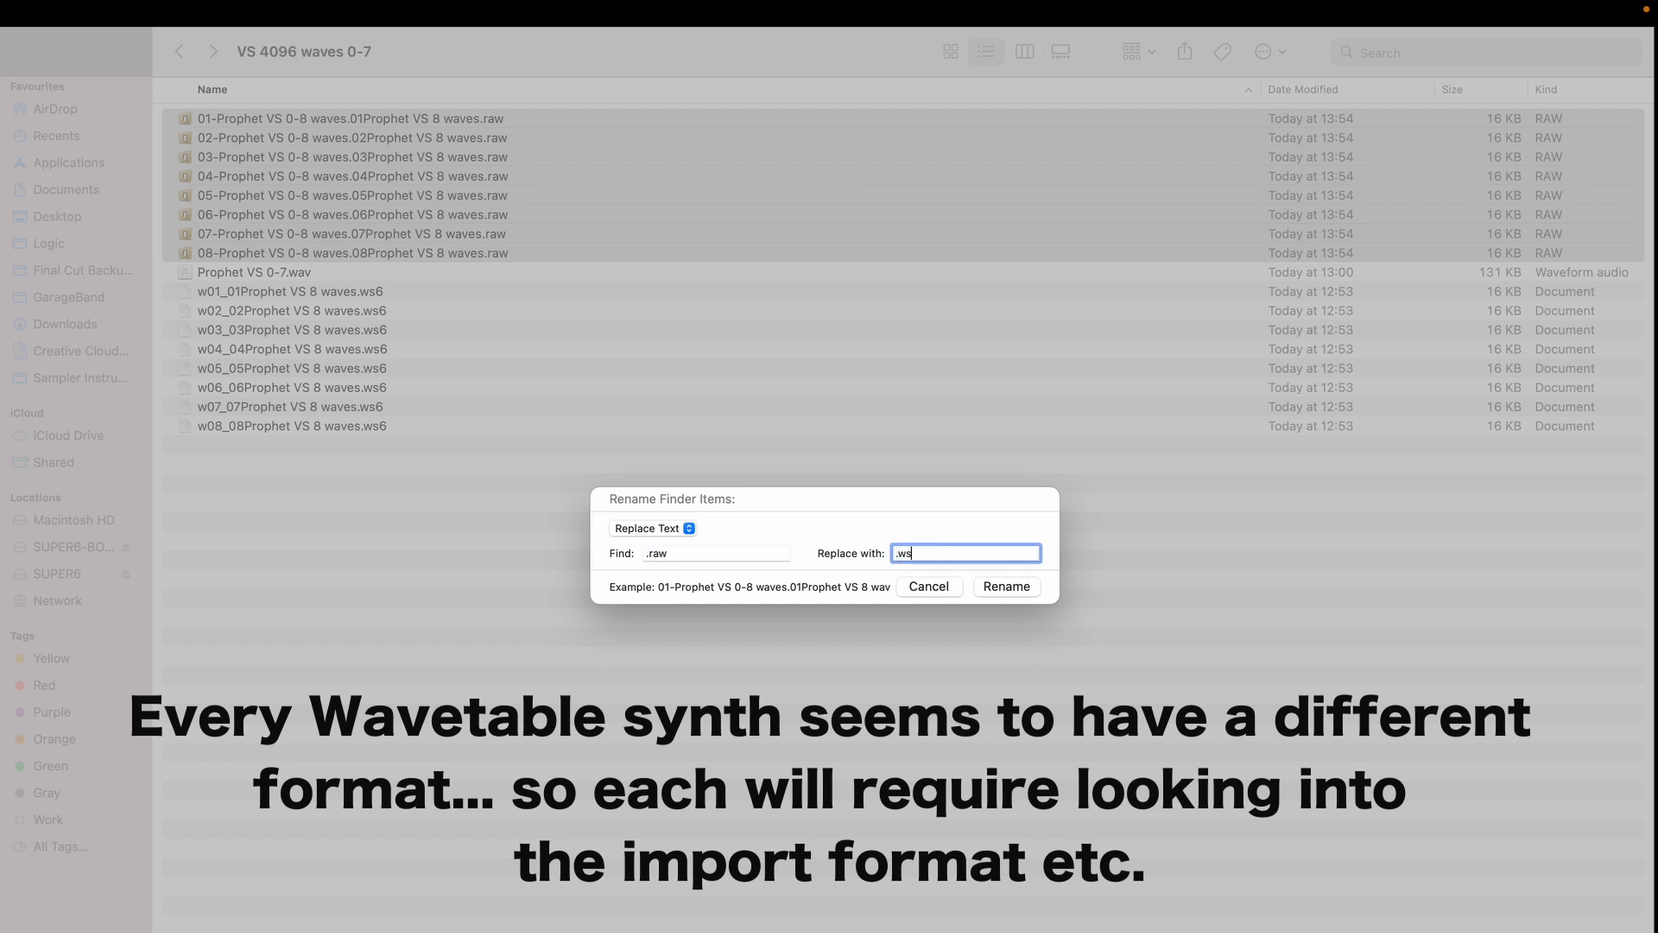
{"action": "key", "text": "super+a"}
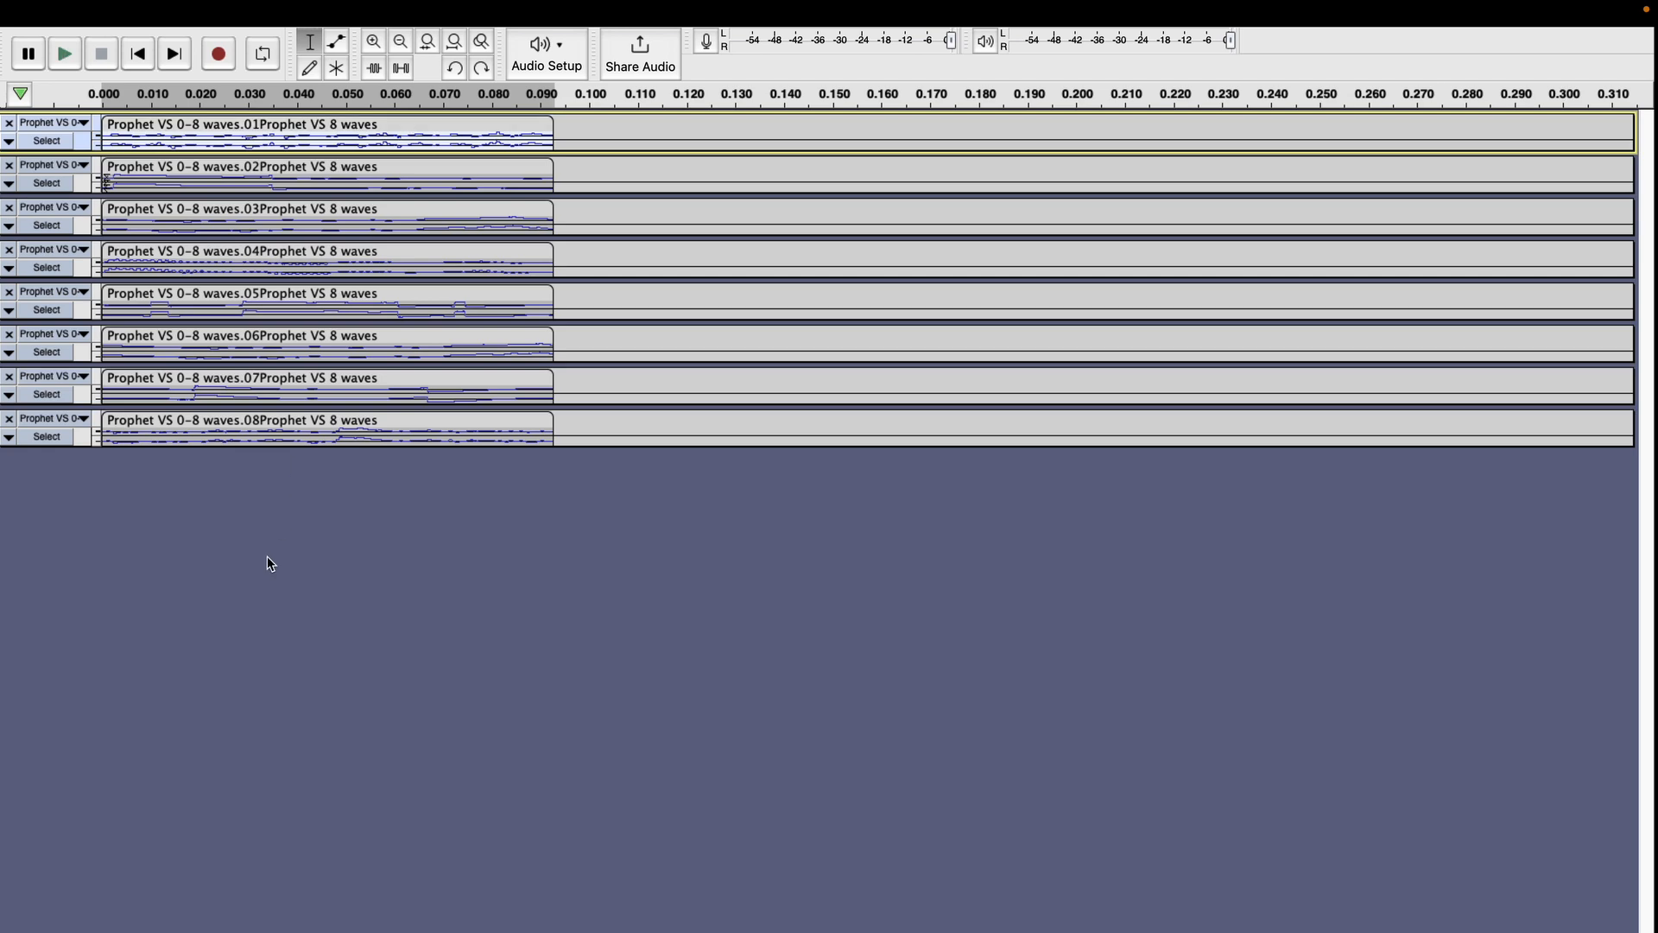
Duplicate clip 01 onto a new track in Audacity and append copies of clips 02 and 03 end to end after it.
{"action": "key", "text": "super+d"}
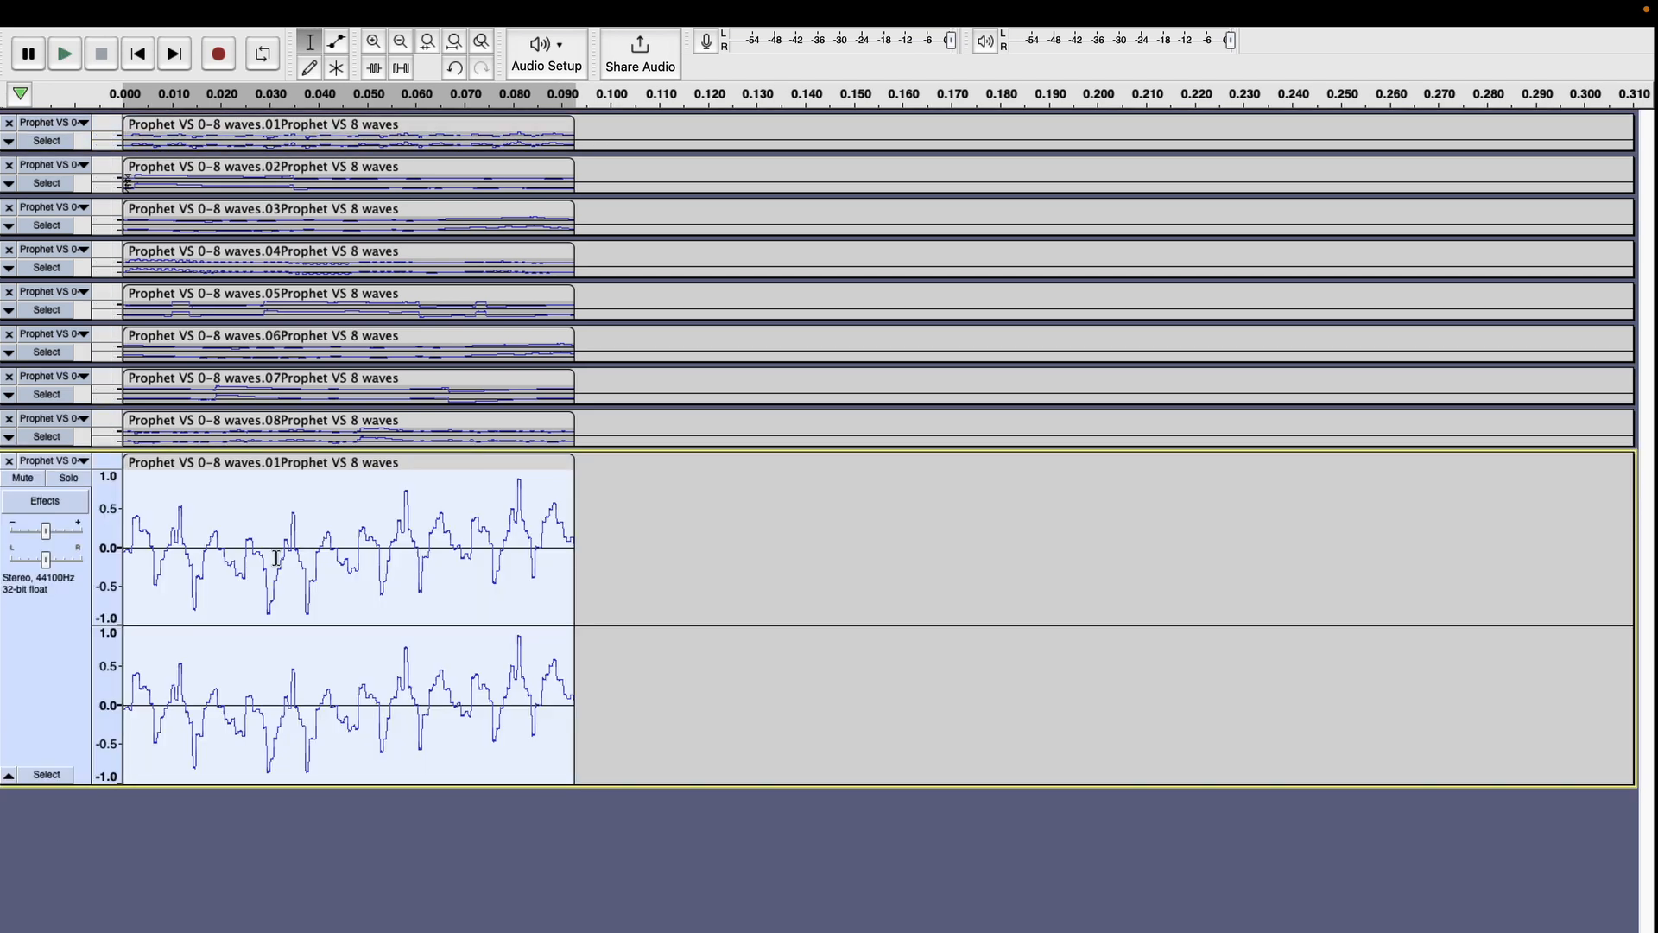
{"action": "left_click", "coordinate": [379, 169]}
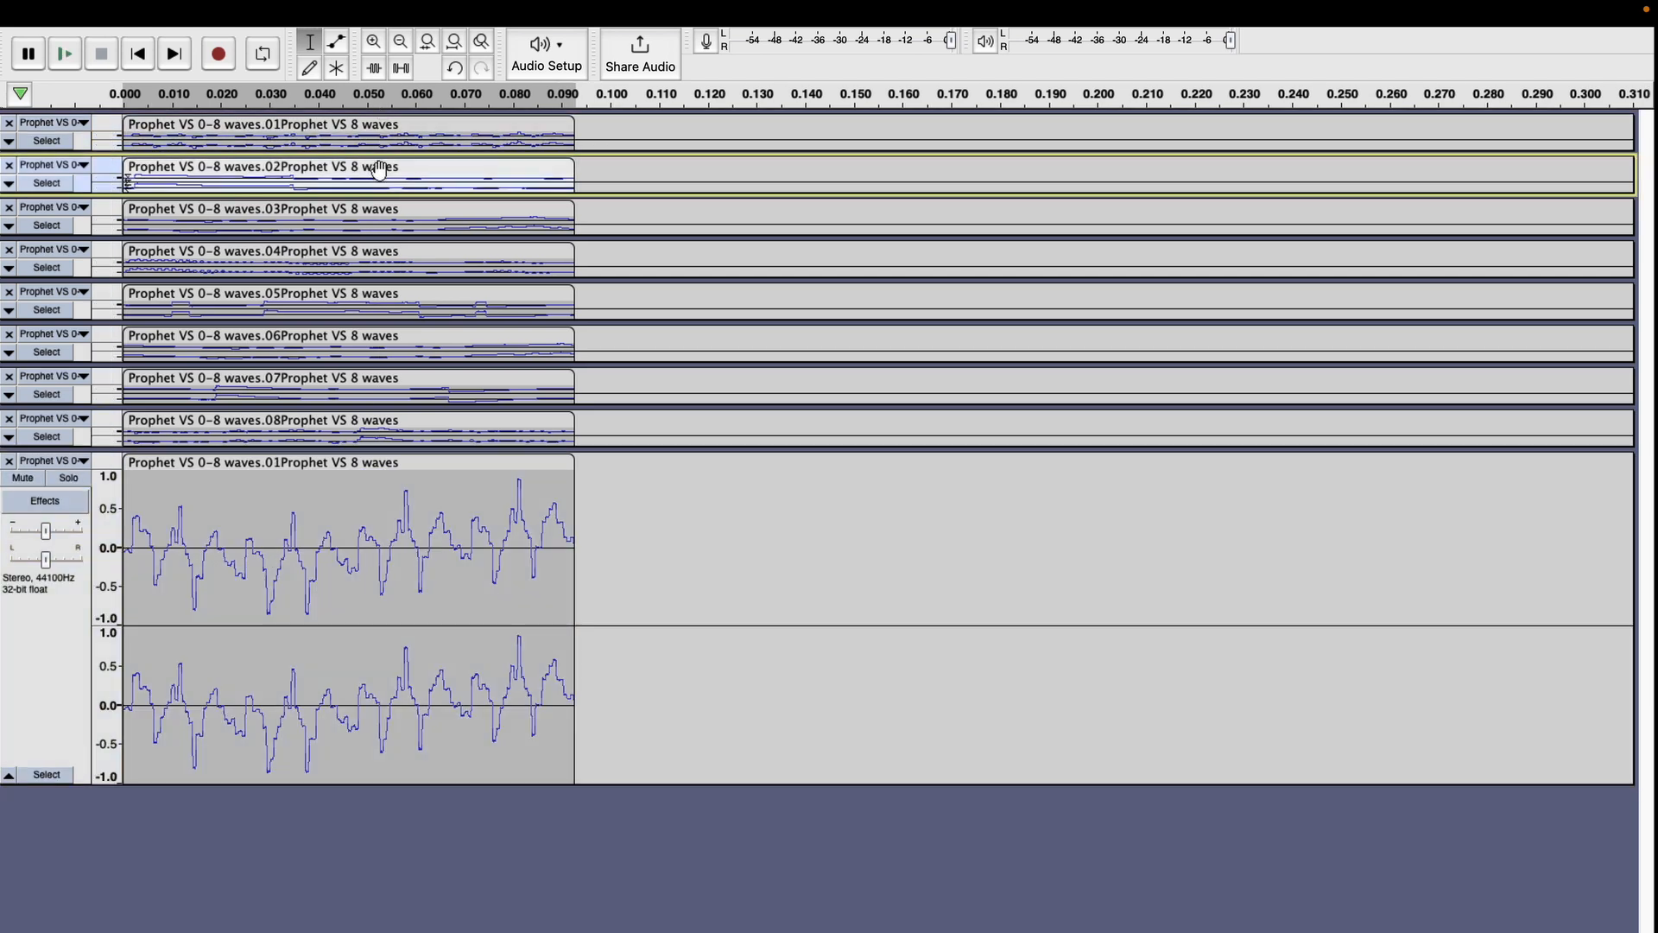
{"action": "left_click", "coordinate": [579, 635]}
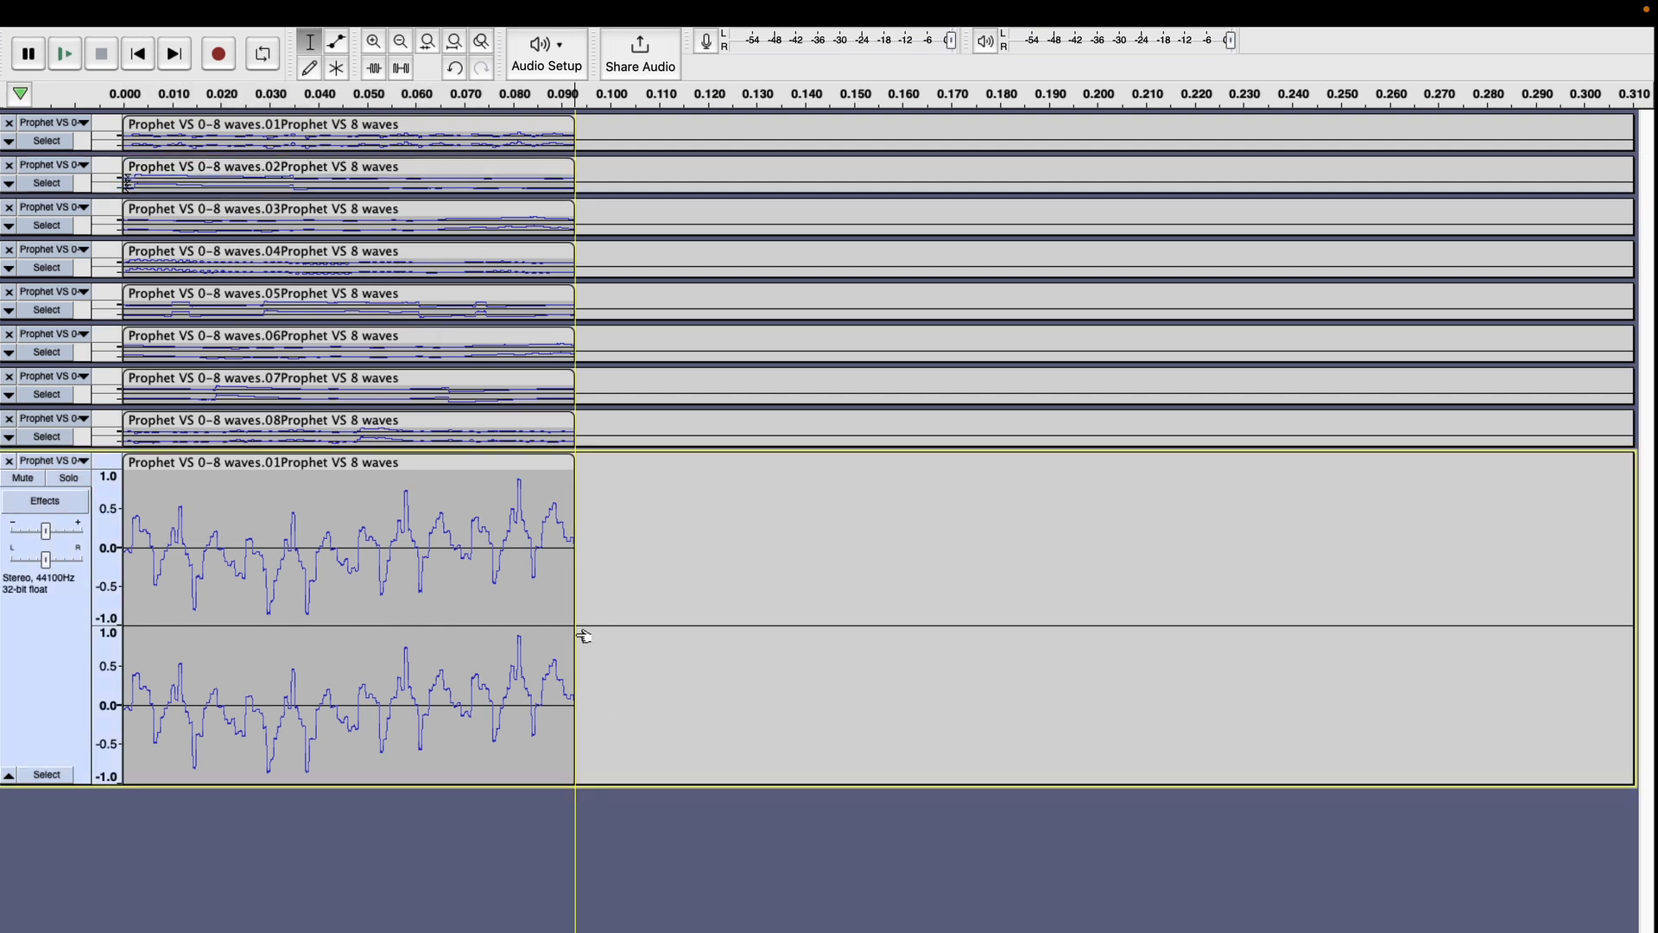
{"action": "key", "text": "super+v"}
{"action": "left_click", "coordinate": [530, 211]}
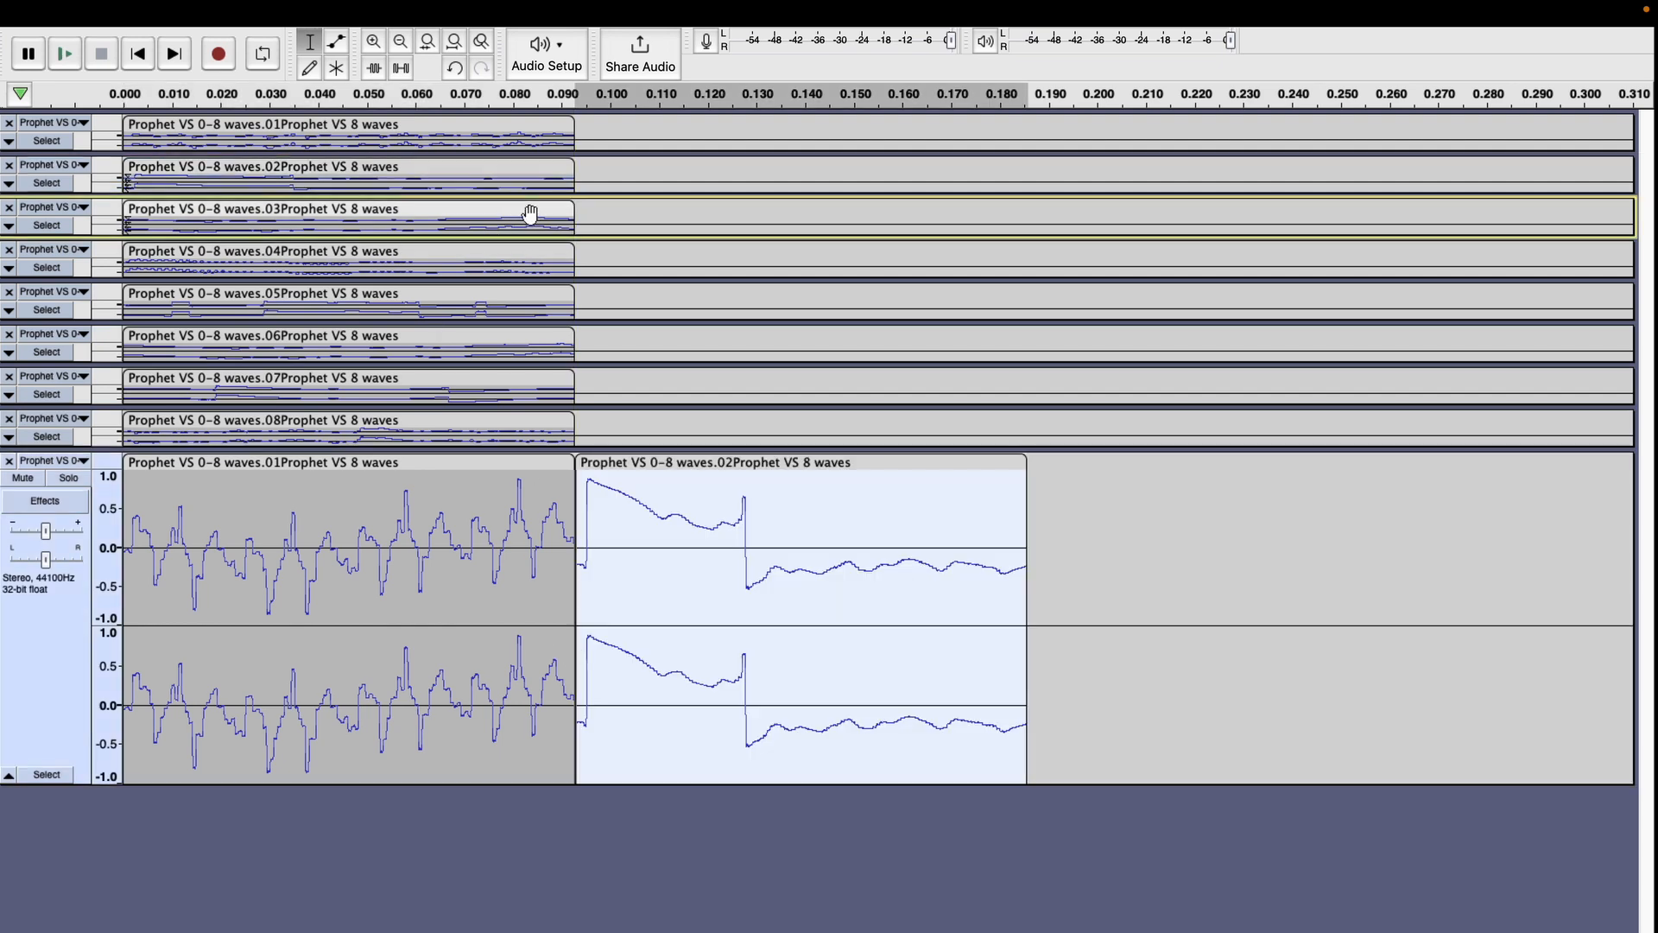
{"action": "left_click", "coordinate": [1020, 611]}
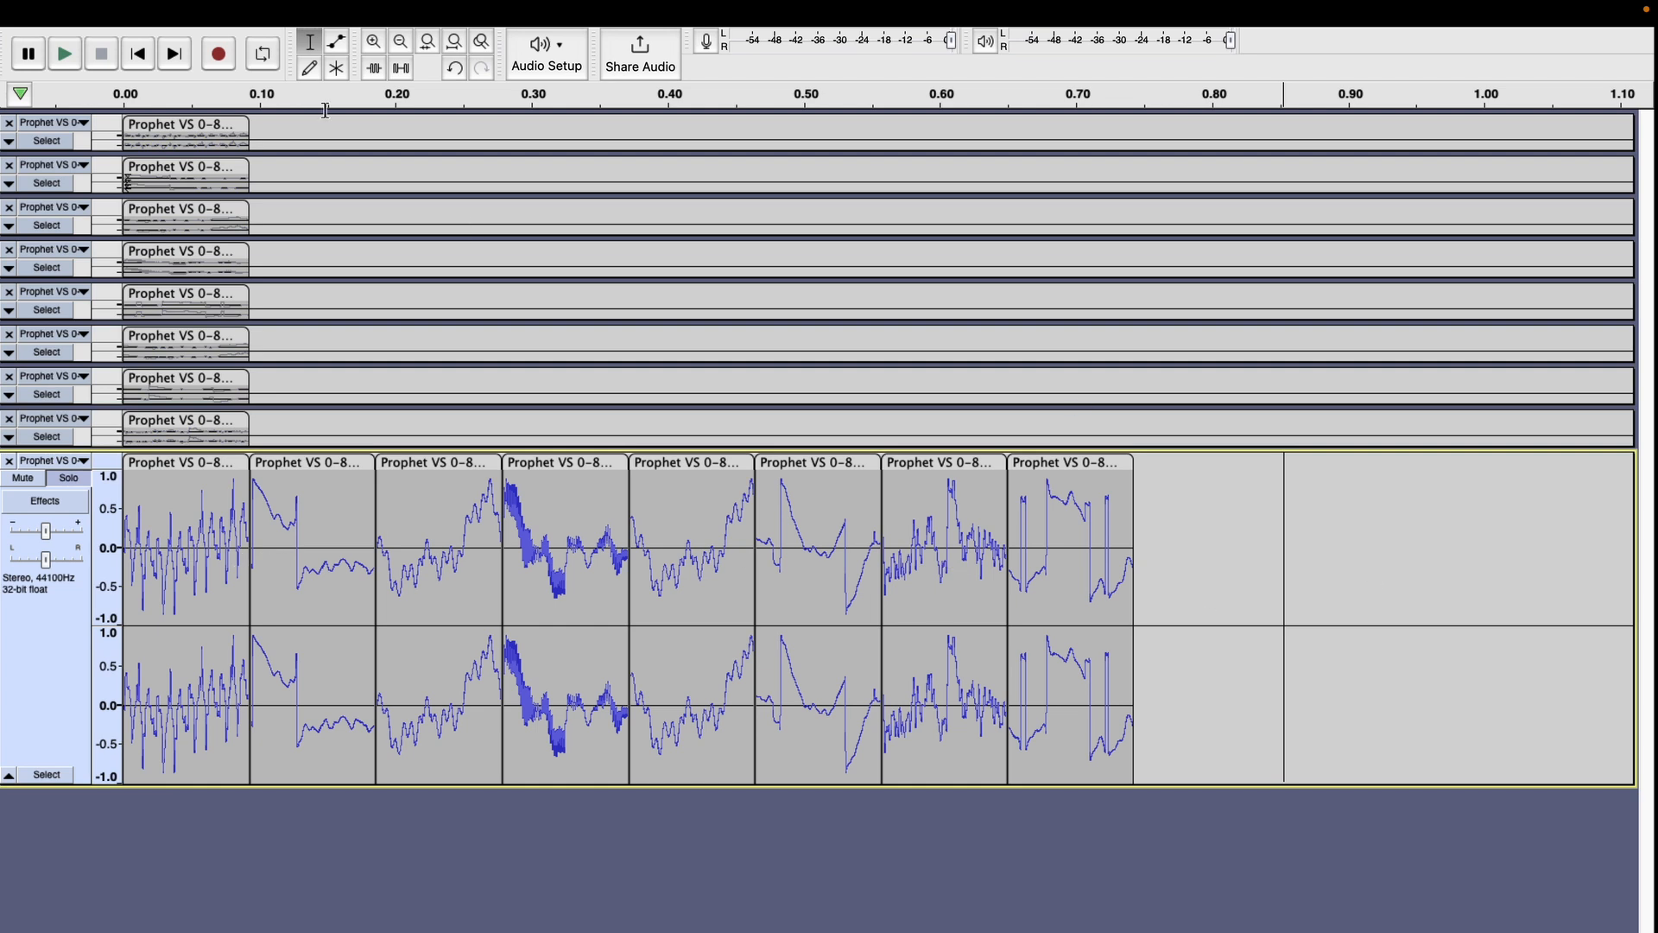
Export the soloed track of joined clips as a signed 16-bit WAV named New Prophet VS1-8 in the VS 4096 waves 0-7 folder.
{"action": "left_click", "coordinate": [135, 15]}
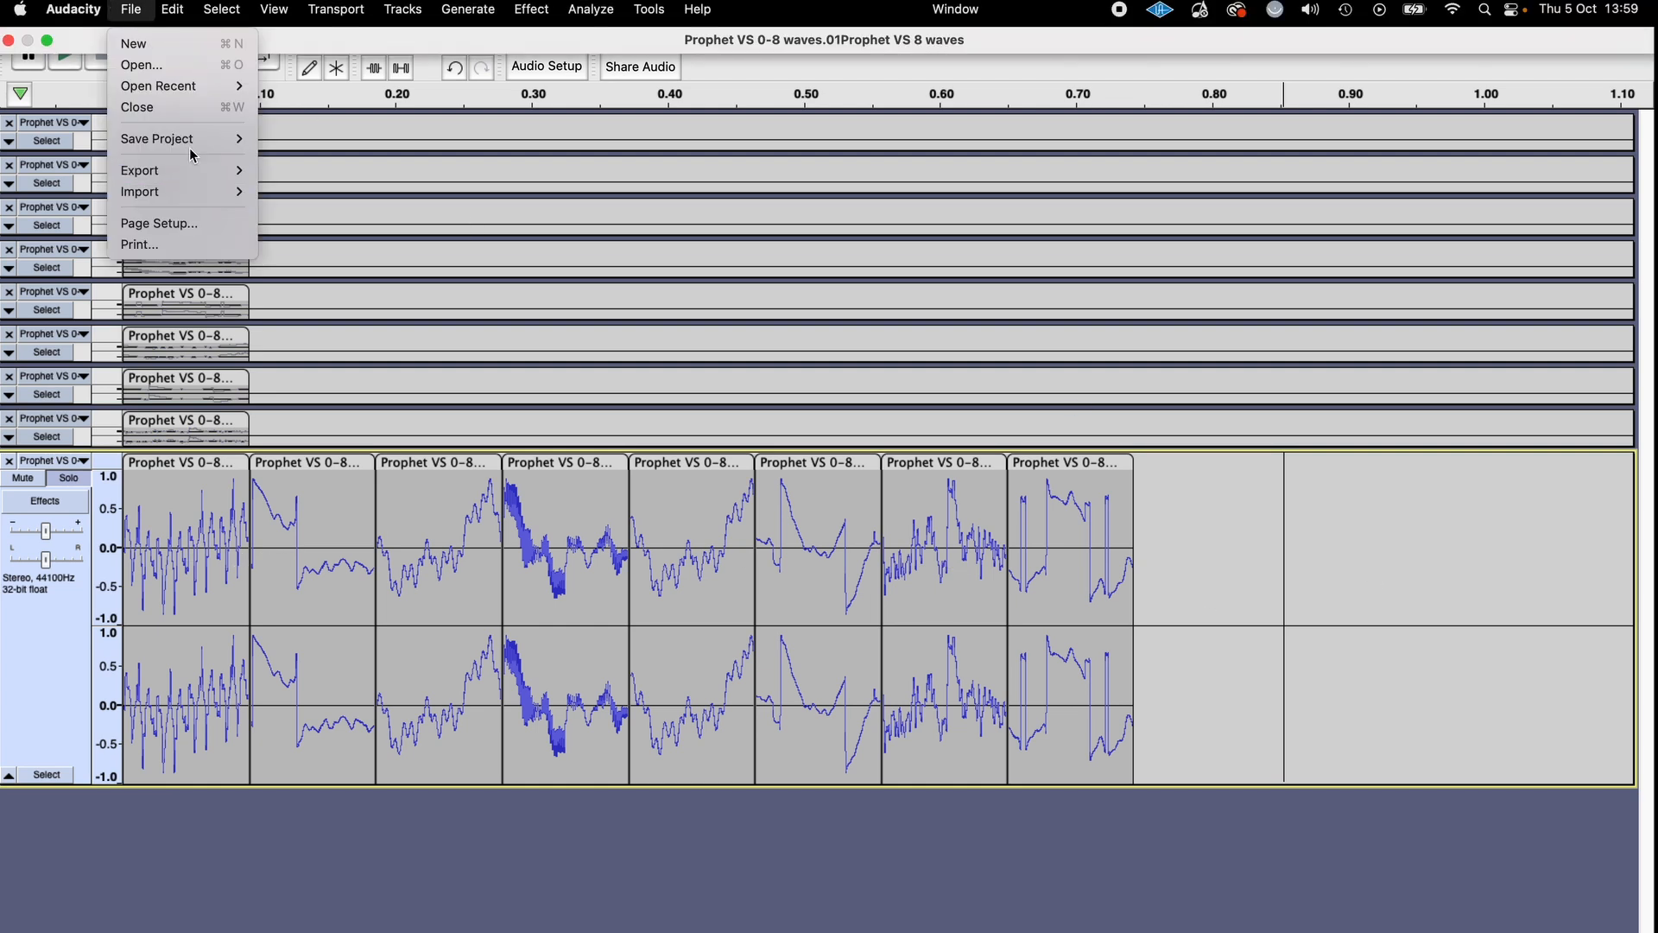
{"action": "mouse_move", "coordinate": [190, 170]}
{"action": "left_click", "coordinate": [339, 193]}
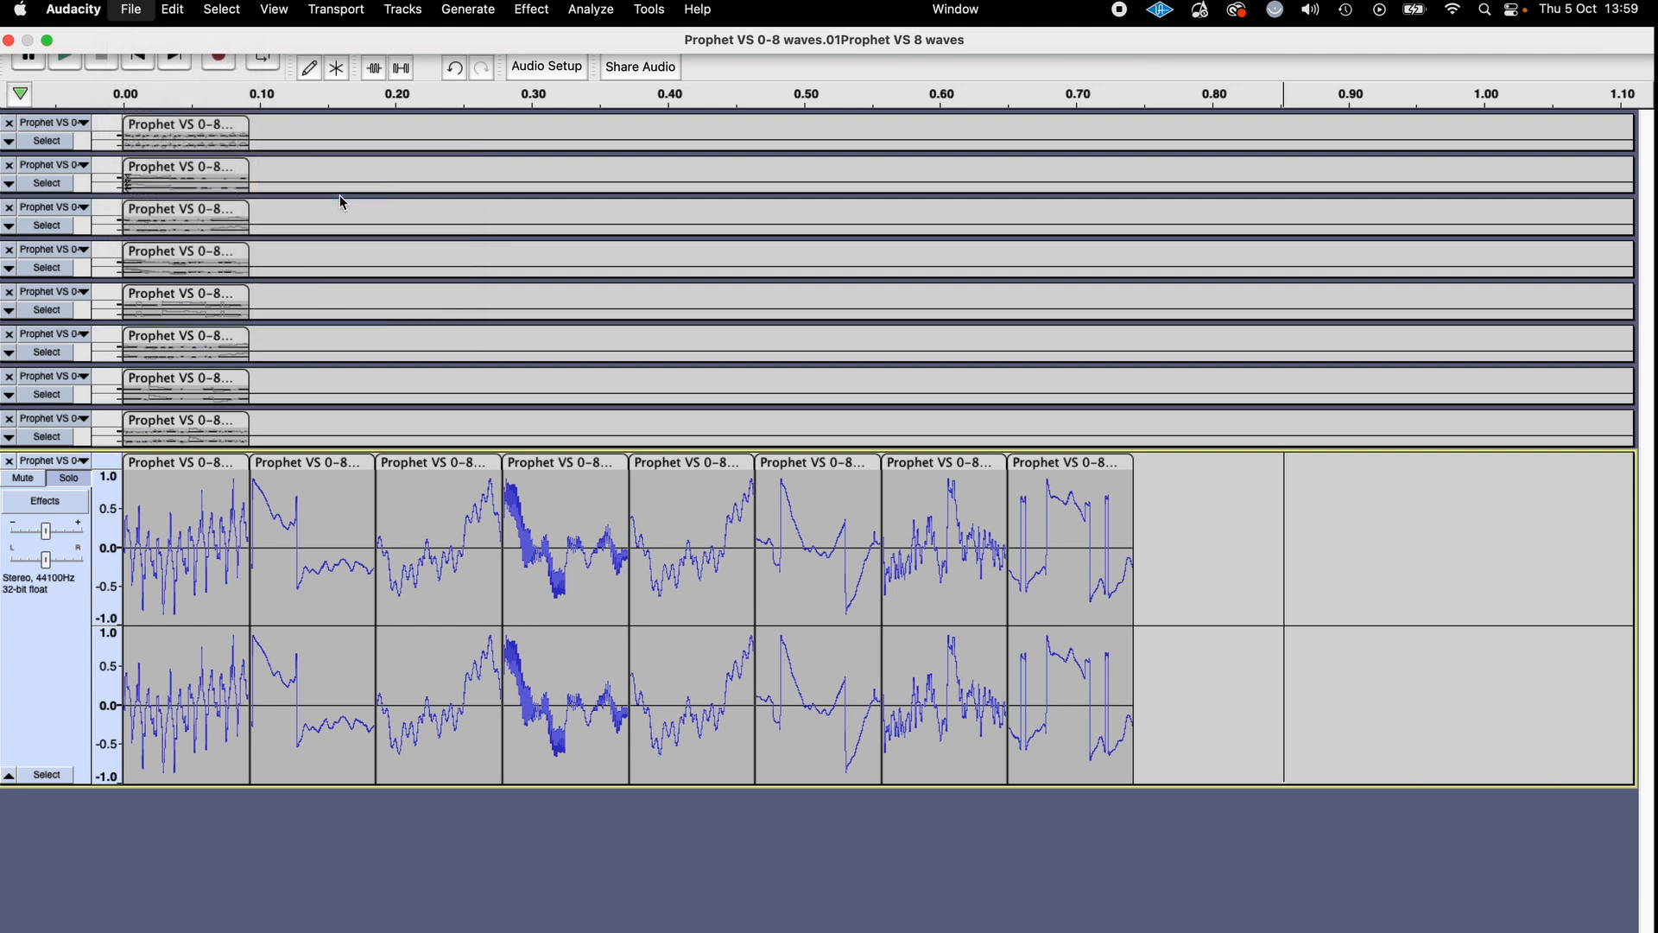
{"action": "key", "text": "BackSpace"}
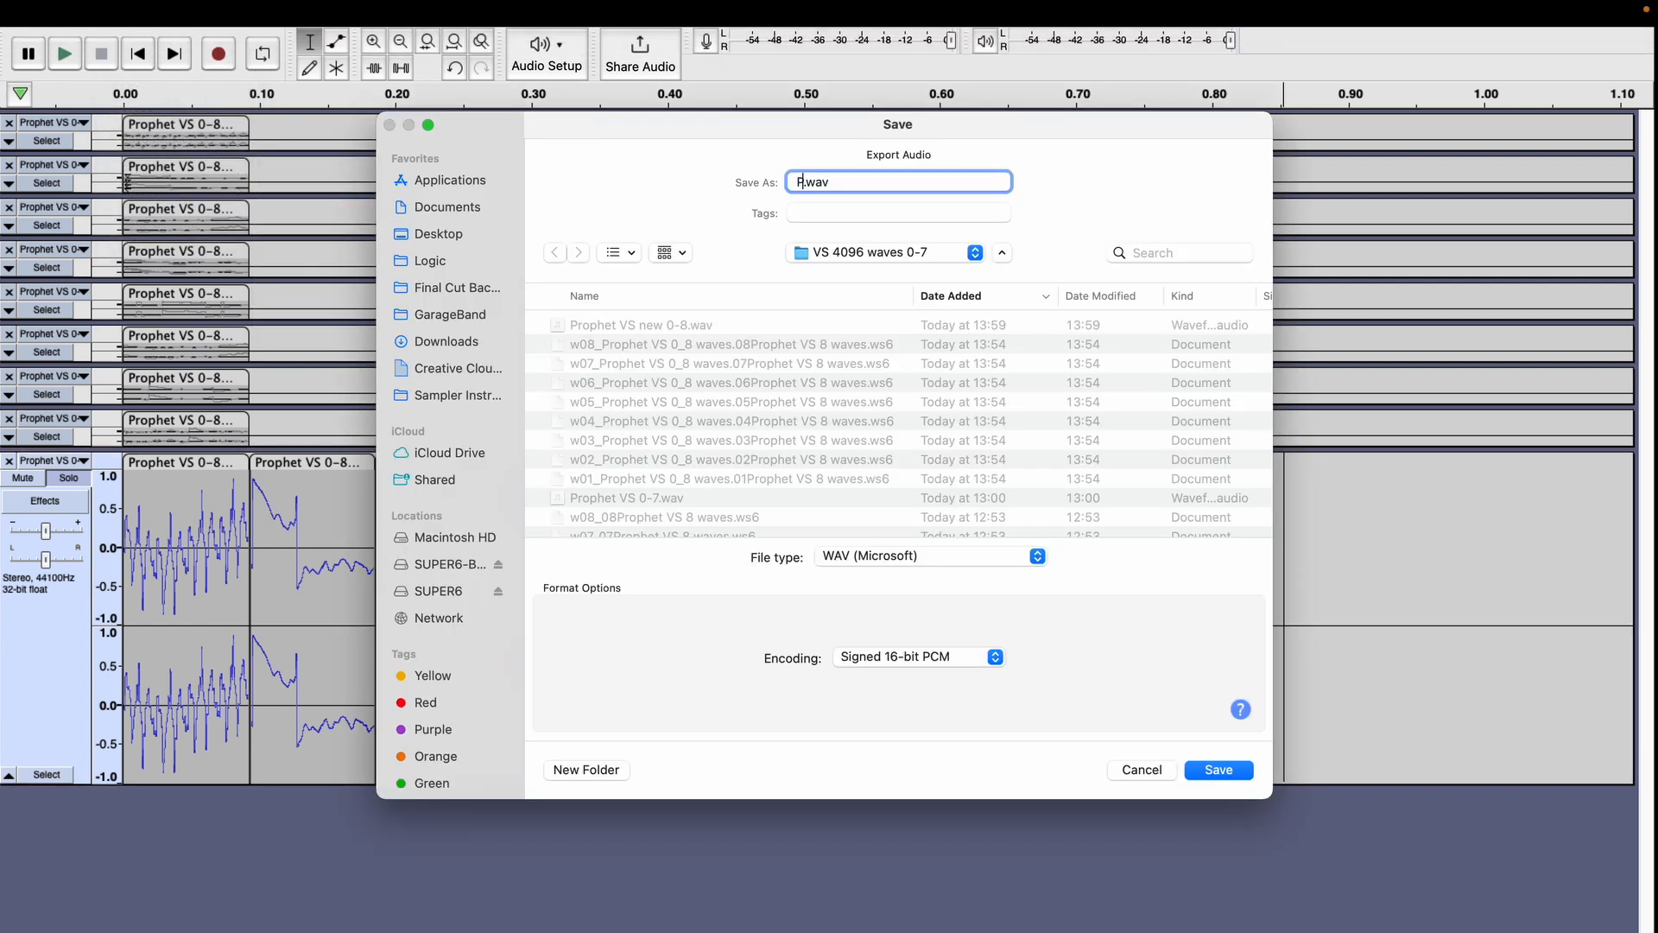
{"action": "type", "text": "New Prophet VS1-8"}
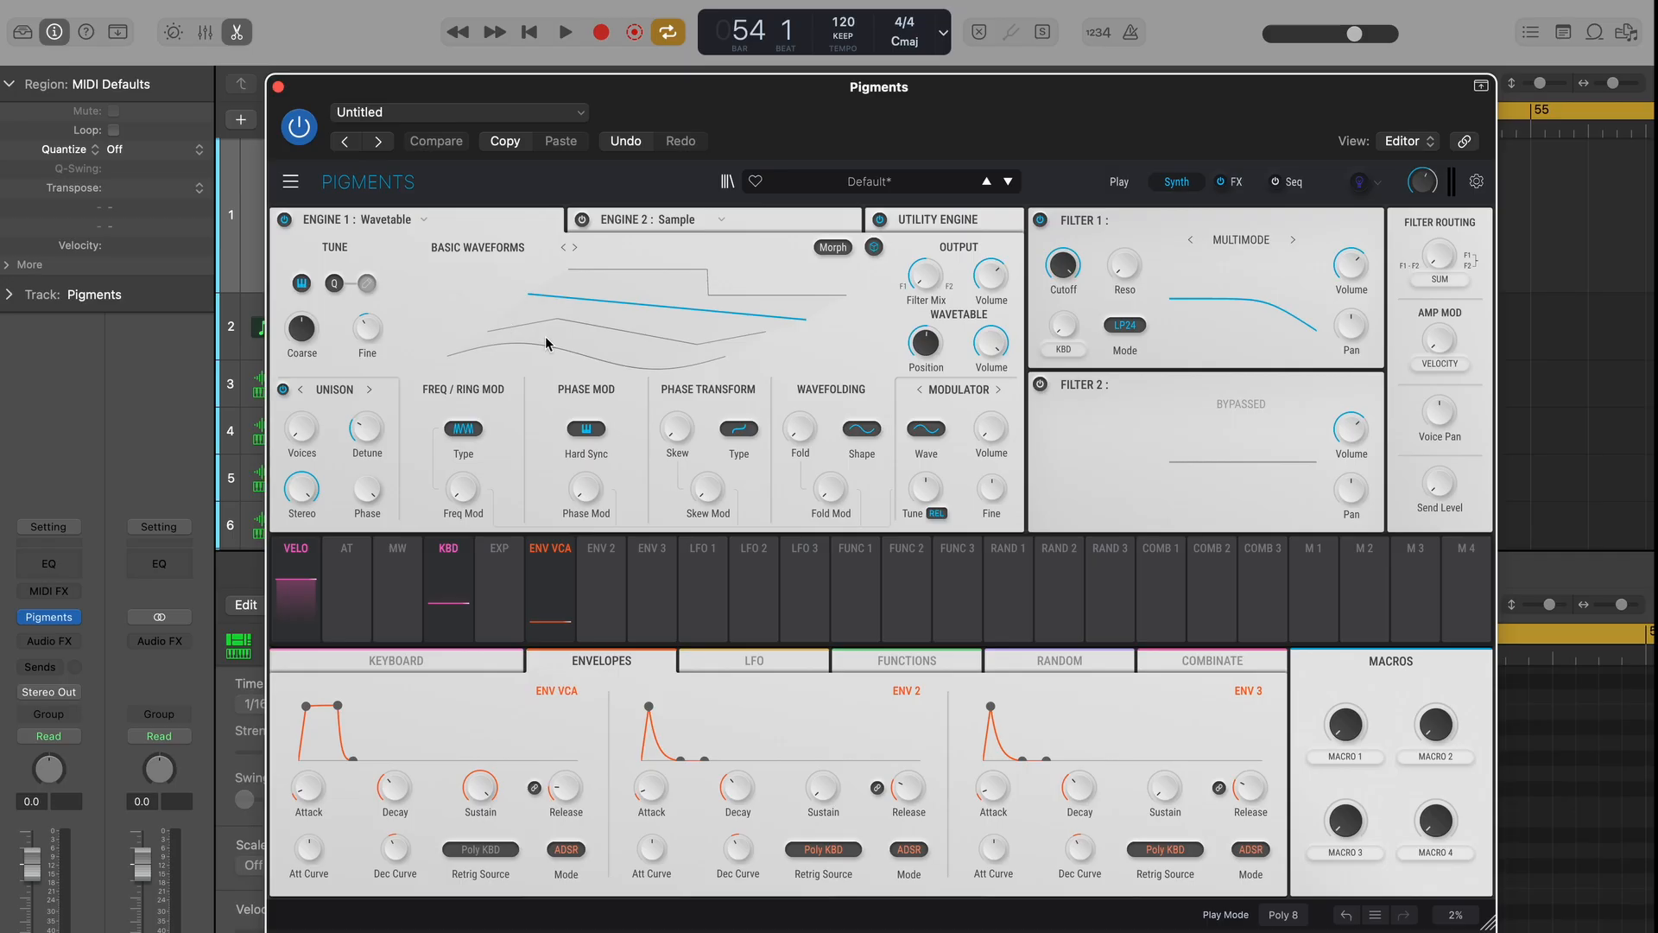
Import New Prophet VS1-8 as the Engine 1 wavetable in Pigments and raise the wavetable position.
{"action": "left_click", "coordinate": [514, 253]}
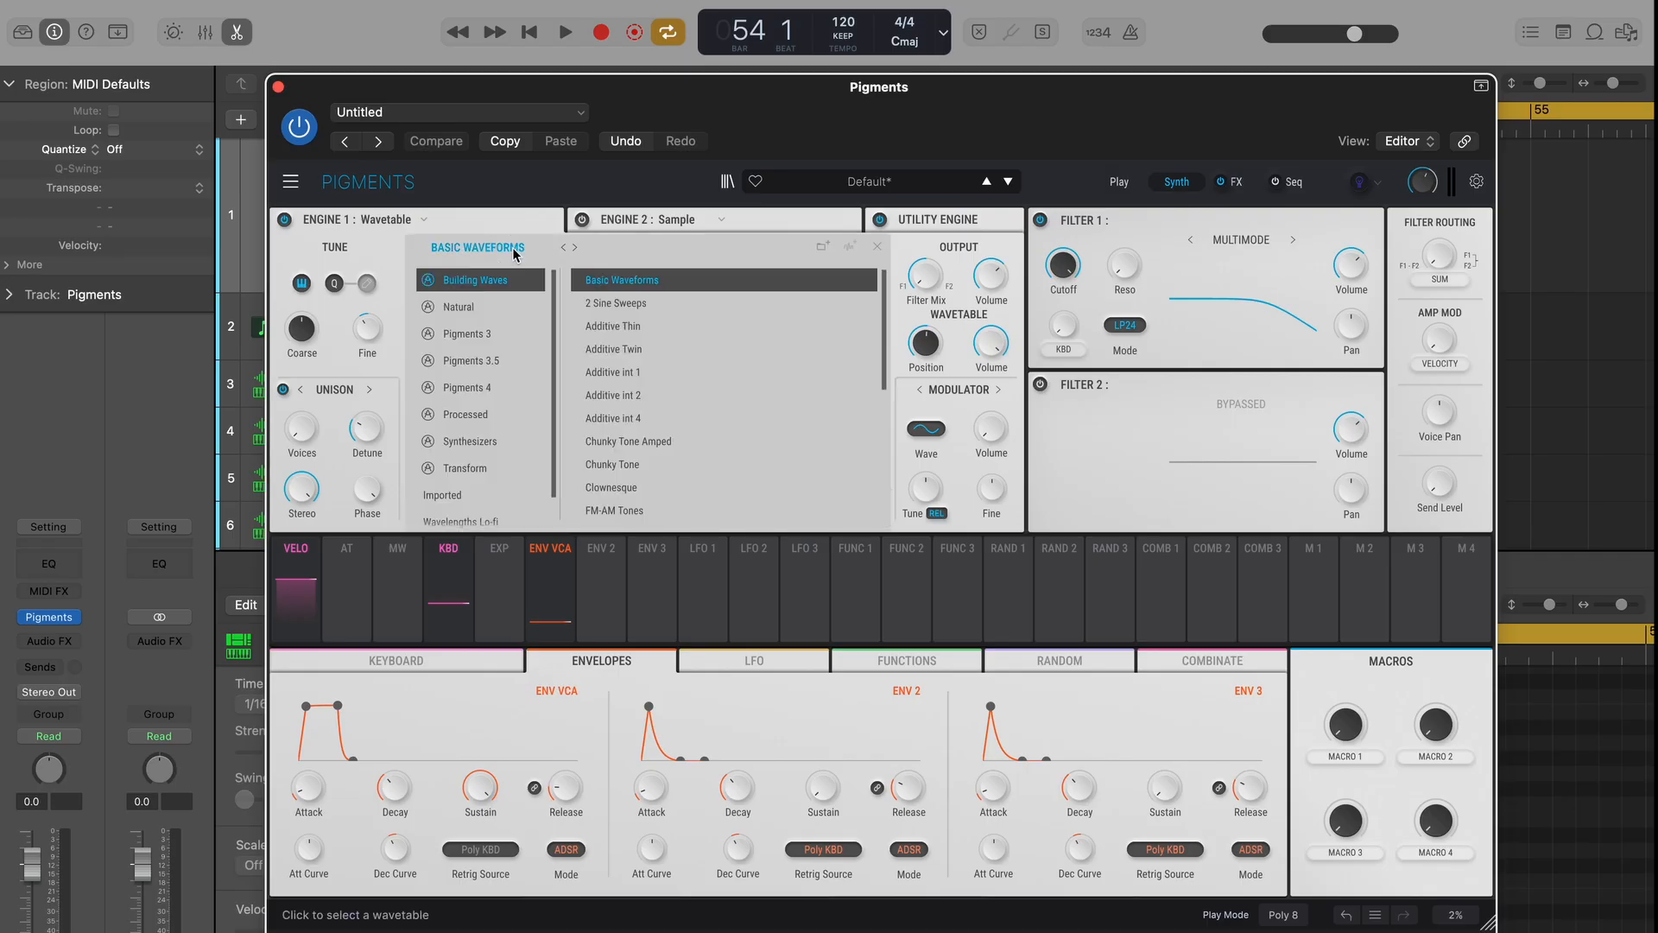
{"action": "scroll", "coordinate": [483, 492], "scroll_direction": "down", "scroll_amount": 1}
{"action": "left_click", "coordinate": [449, 477]}
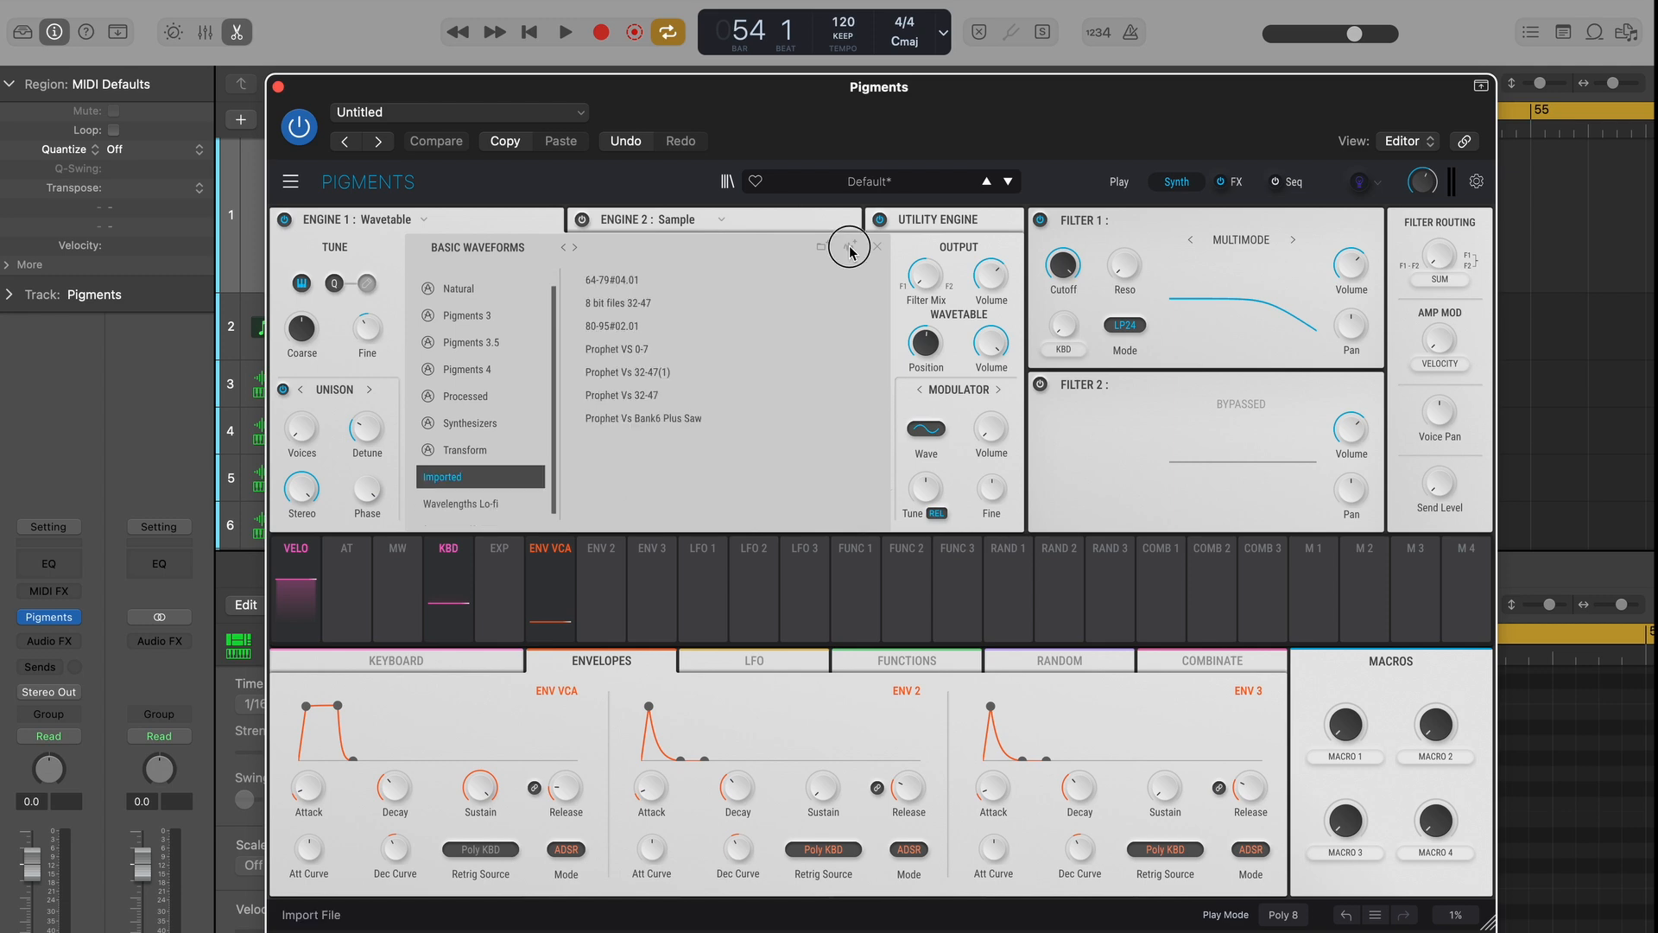
{"action": "left_click", "coordinate": [850, 251]}
{"action": "key", "text": "Escape"}
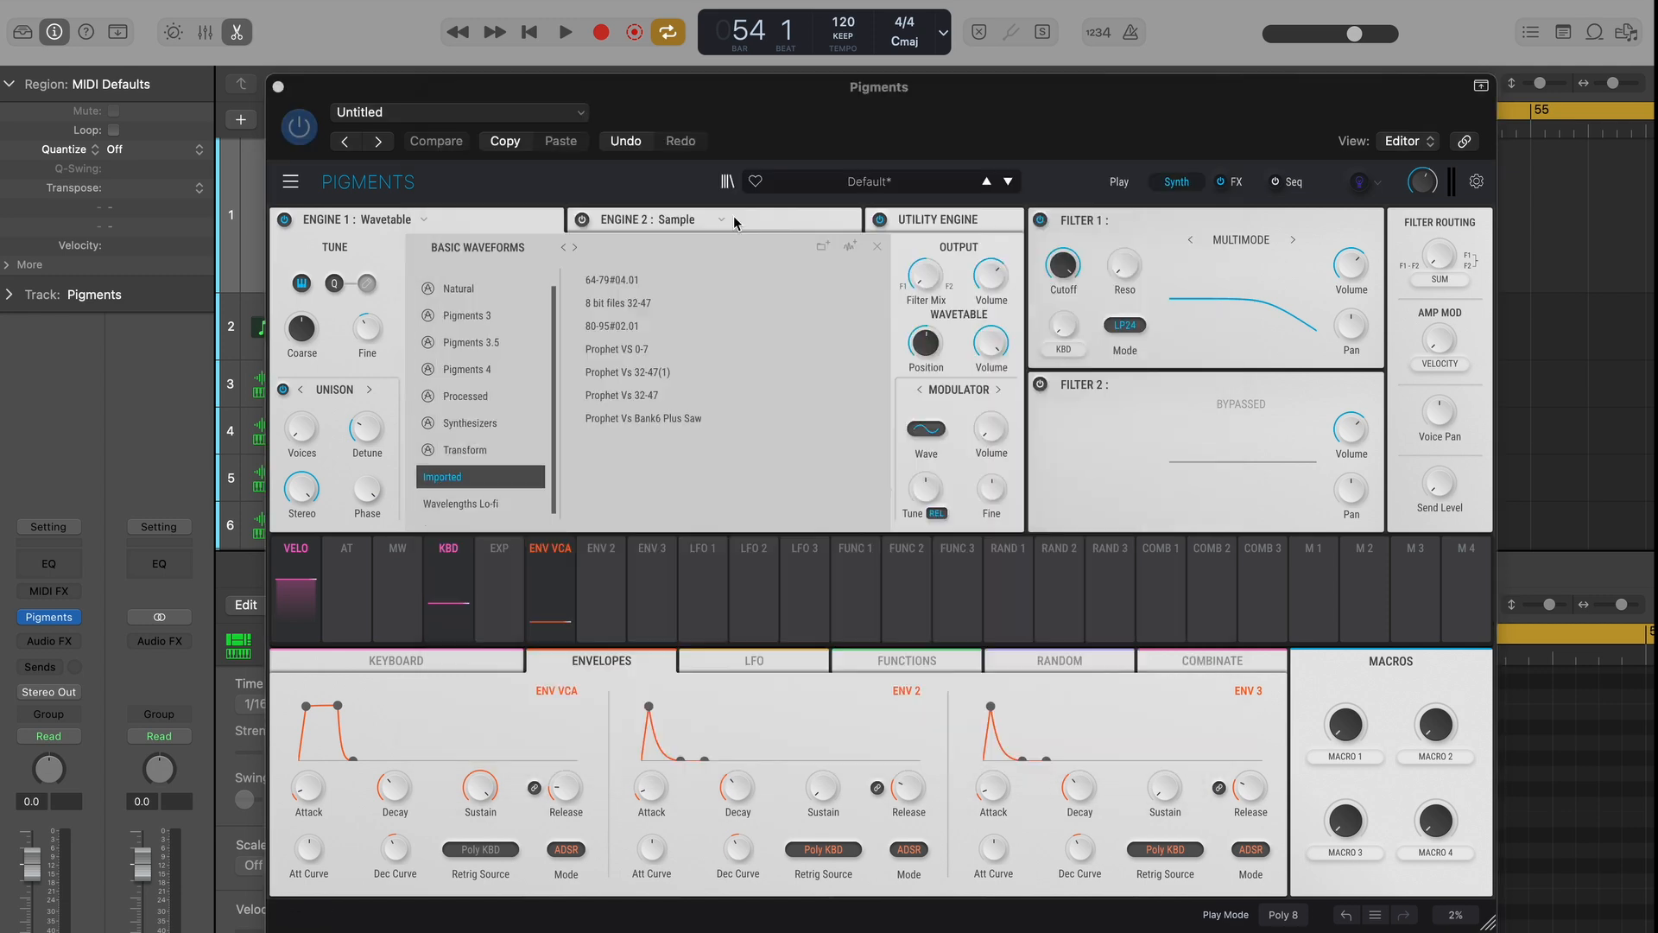
{"action": "left_click", "coordinate": [672, 350]}
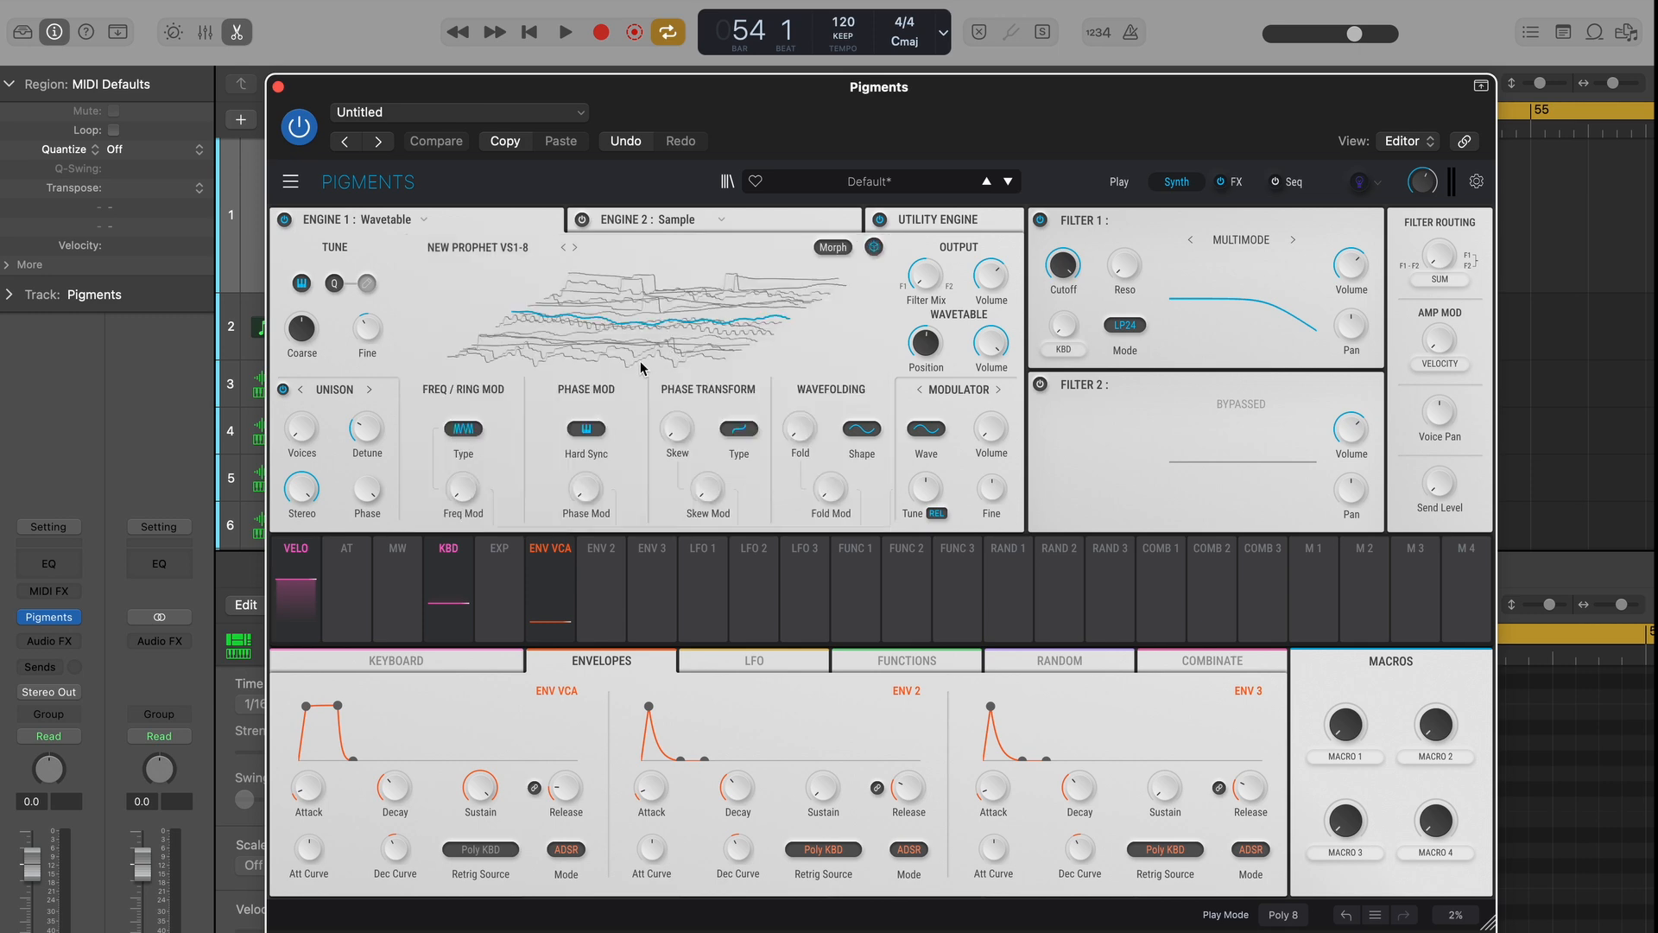
{"action": "left_click_drag", "start_coordinate": [924, 346], "coordinate": [888, 284]}
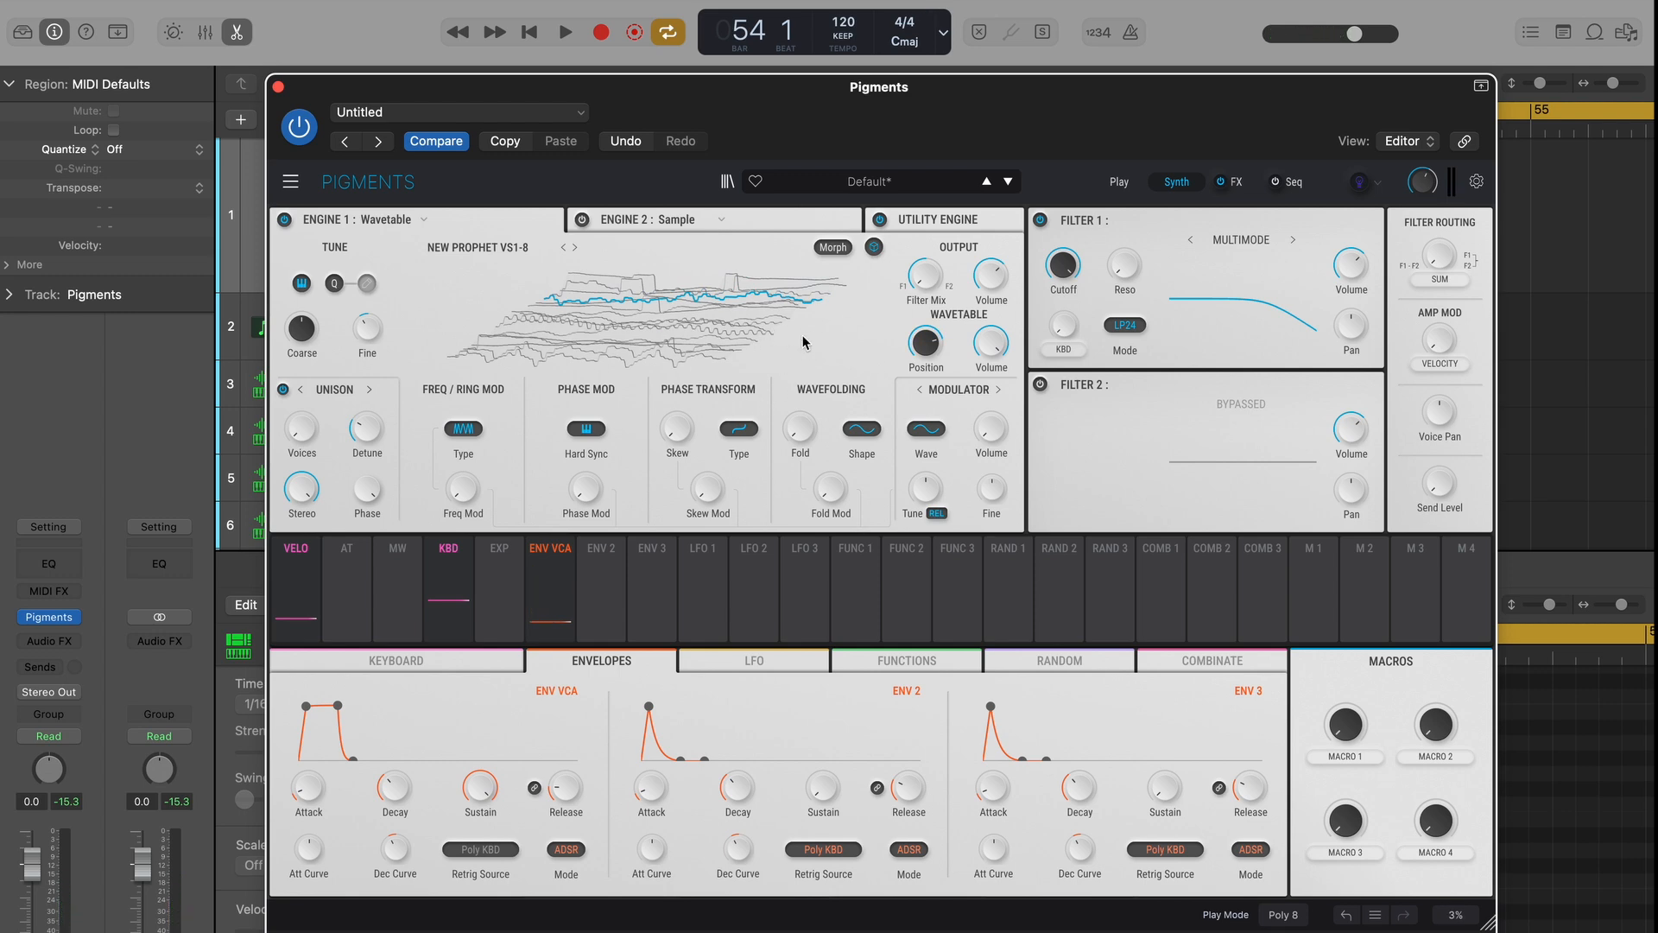
Close the Pigments window and look over the Prophet VS tracks and regions in the Logic arrangement.
{"action": "left_click", "coordinate": [278, 87]}
{"action": "scroll", "coordinate": [763, 377], "scroll_direction": "down", "scroll_amount": 4}
{"action": "scroll", "coordinate": [763, 377], "scroll_direction": "left", "scroll_amount": 15}
{"action": "scroll", "coordinate": [762, 377], "scroll_direction": "down", "scroll_amount": 5}
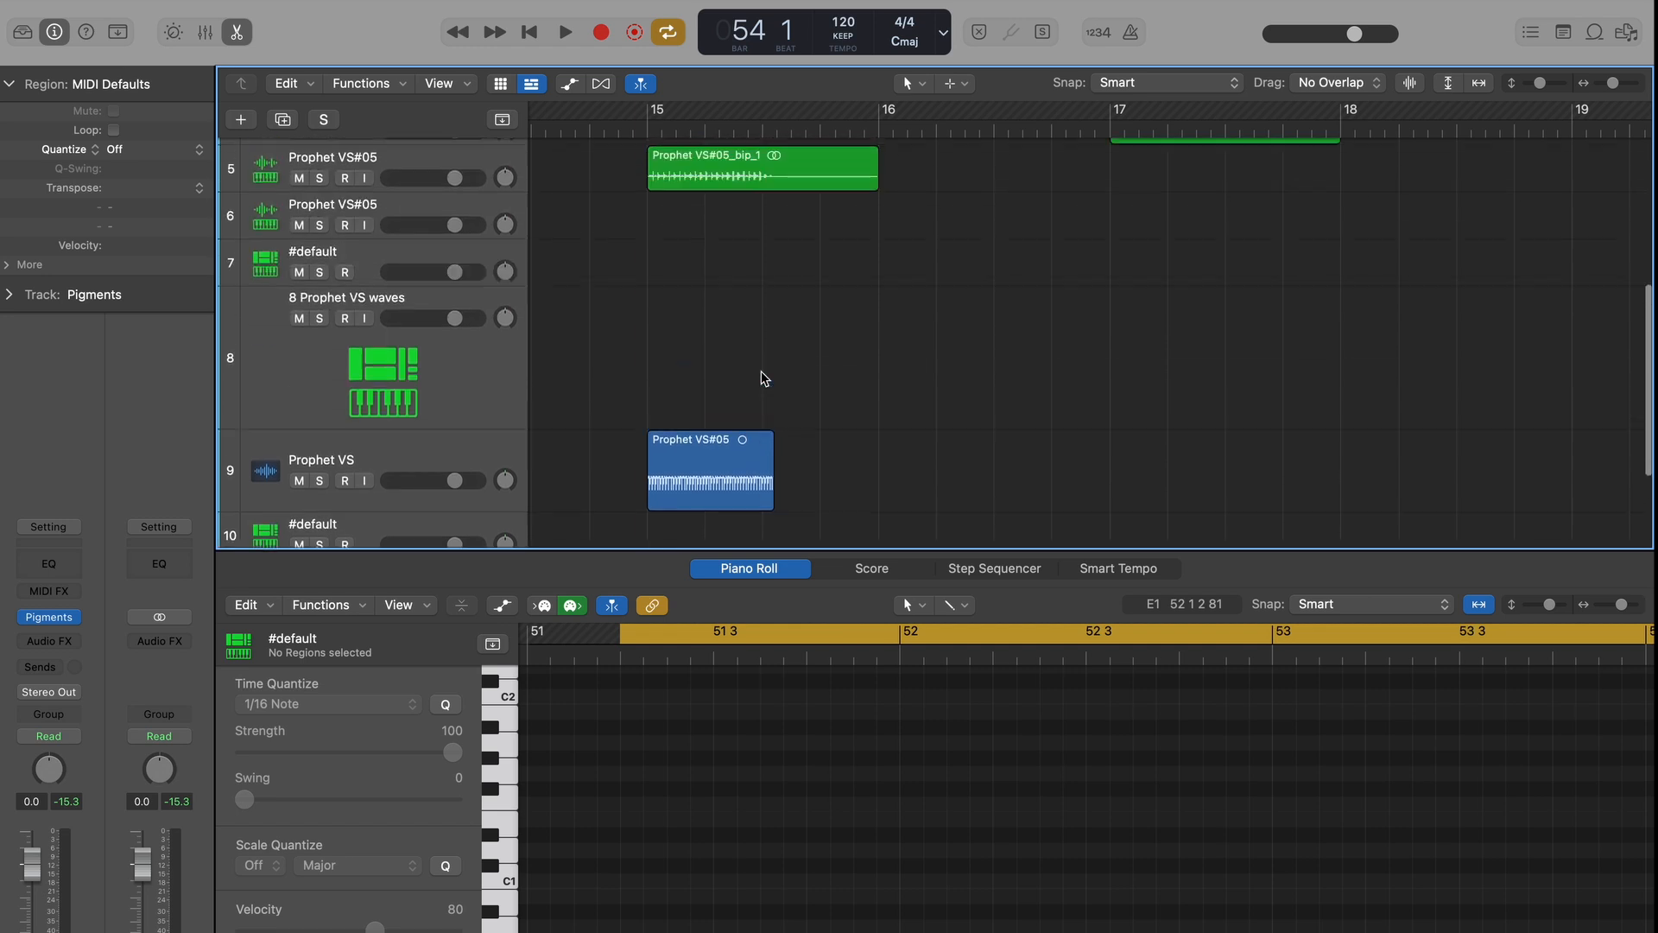
{"action": "scroll", "coordinate": [763, 377], "scroll_direction": "up", "scroll_amount": 3}
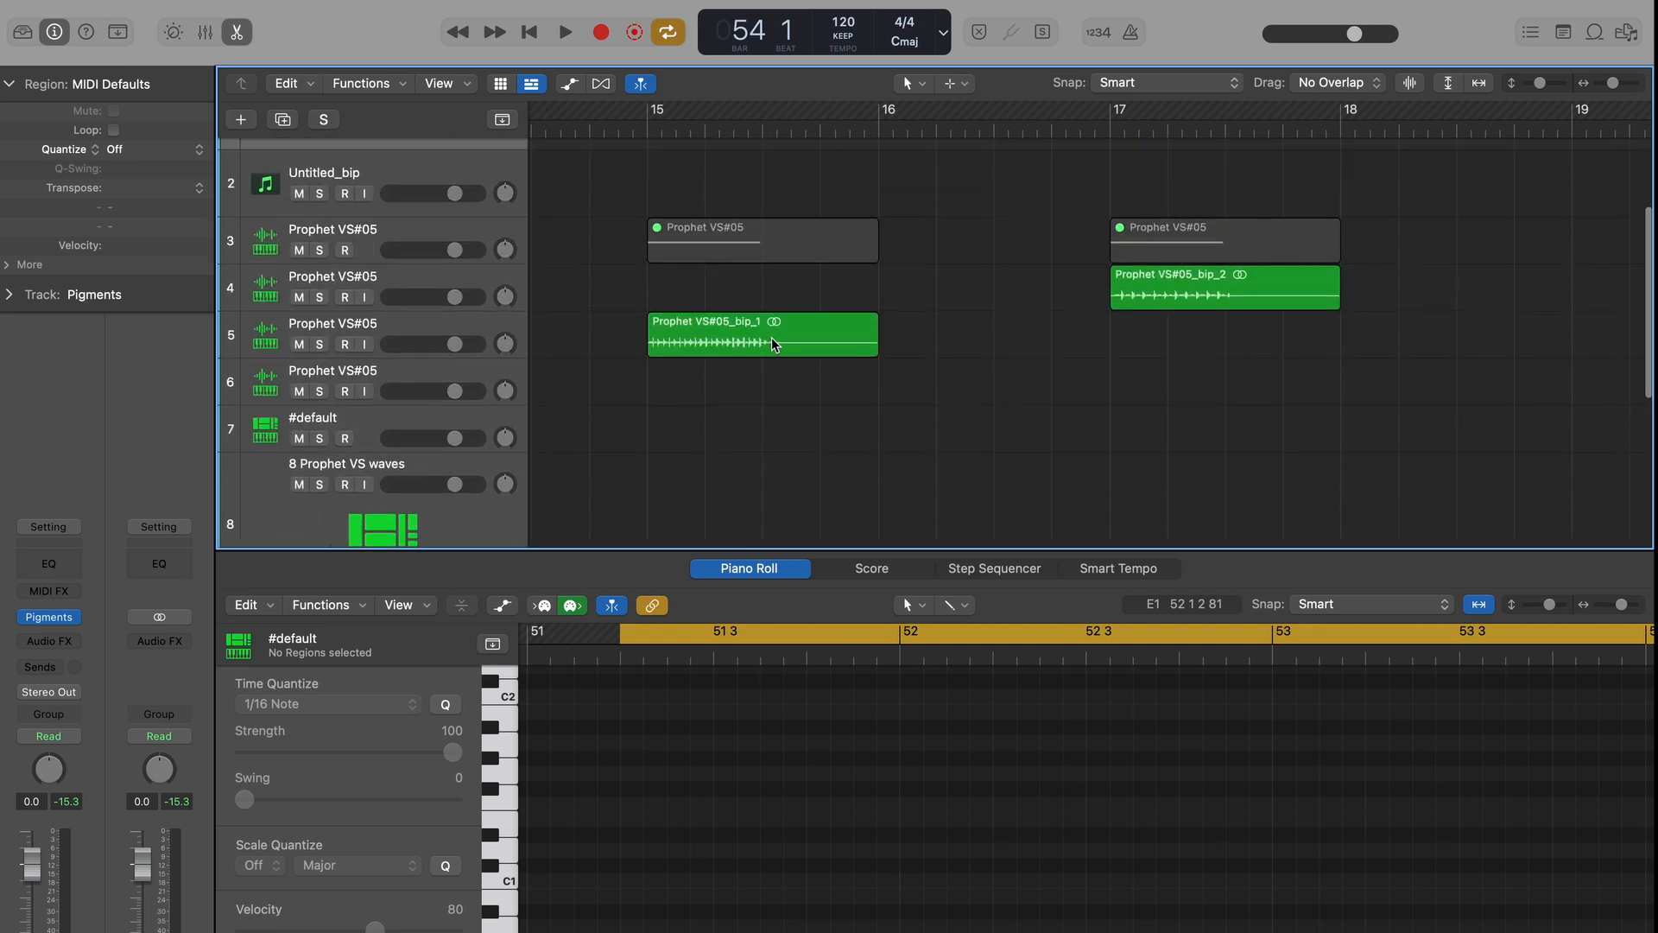
{"action": "scroll", "coordinate": [803, 340], "scroll_direction": "right", "scroll_amount": 10}
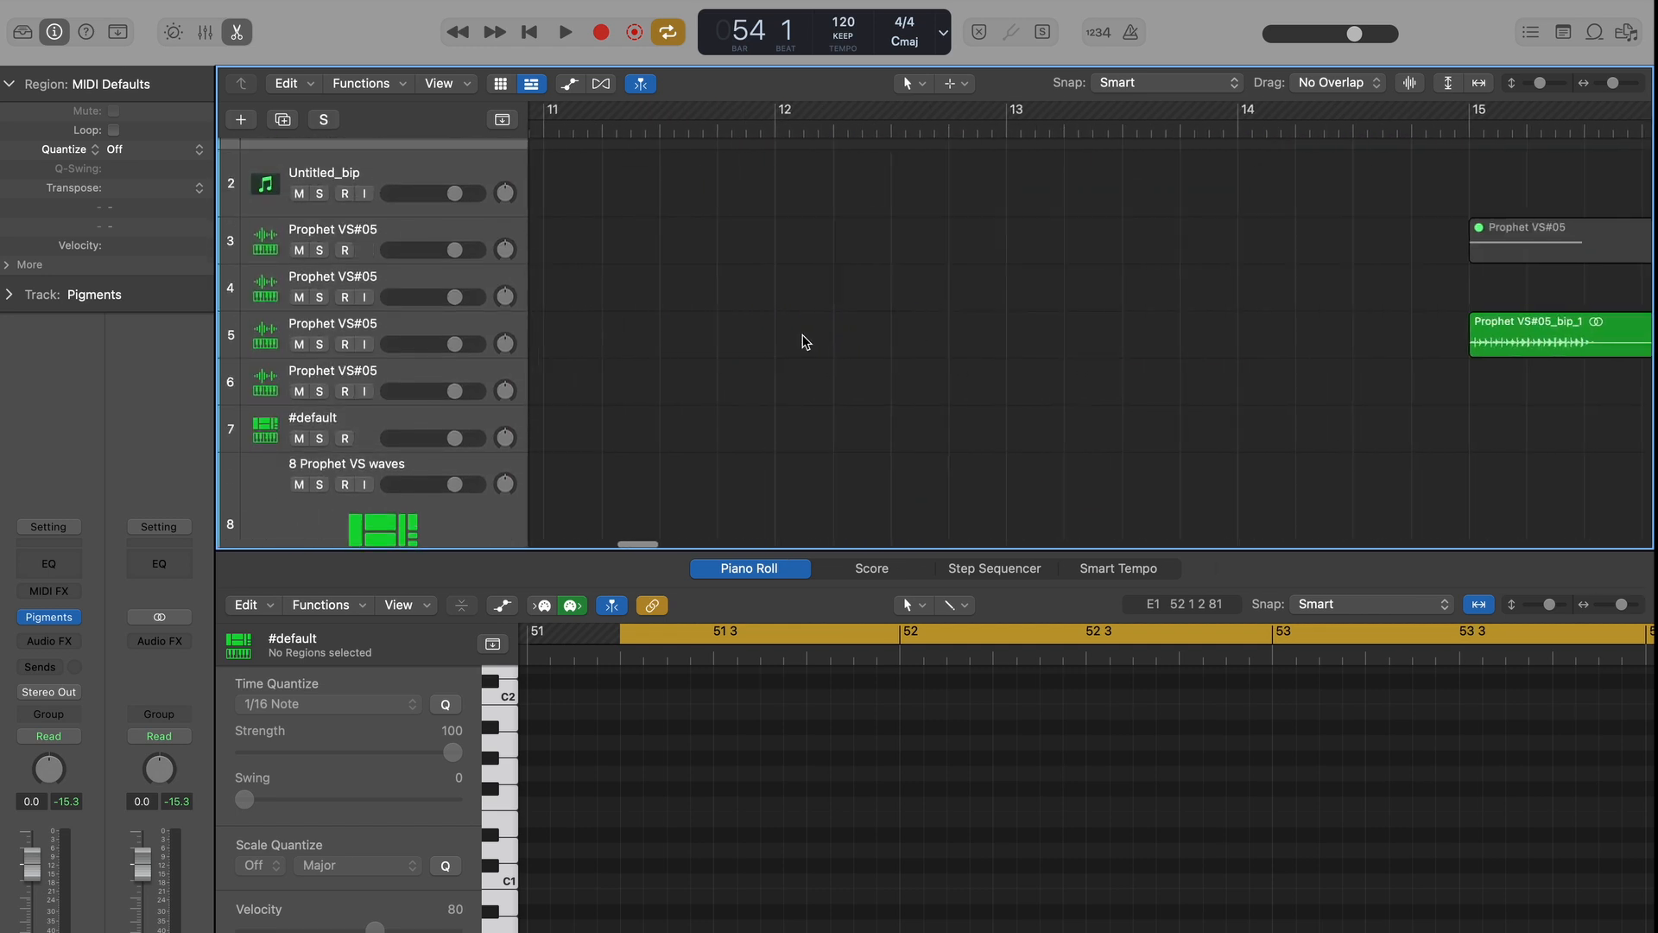
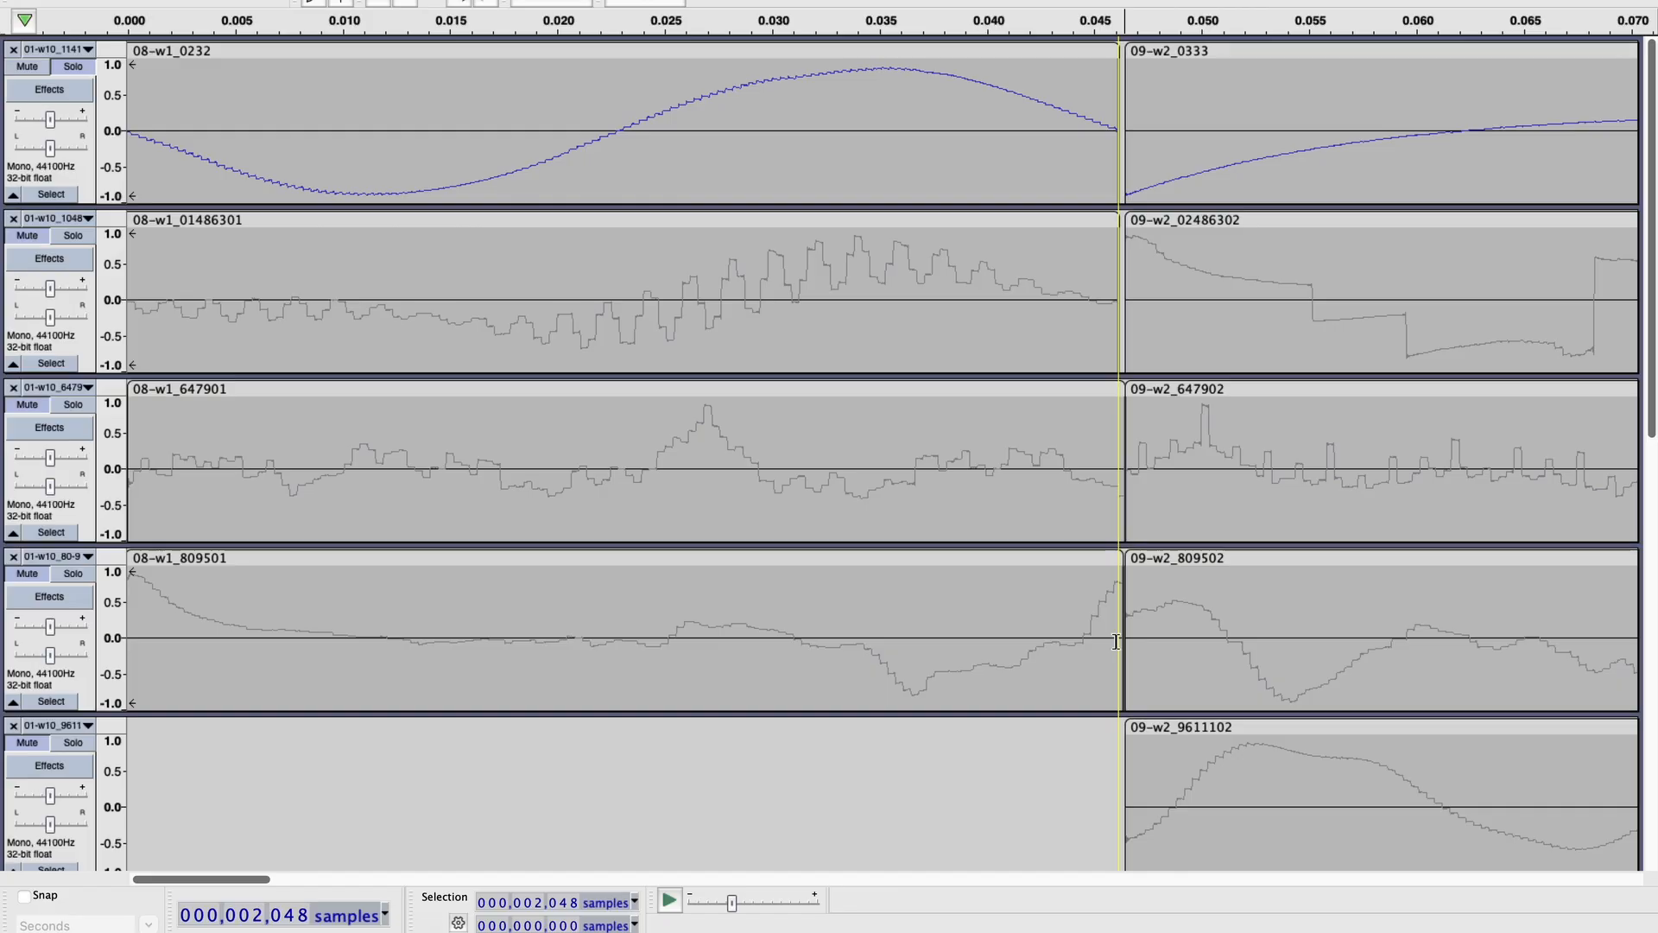
Select the first clip of the top track in Audacity and display selections by their start and length.
{"action": "left_click", "coordinate": [786, 54]}
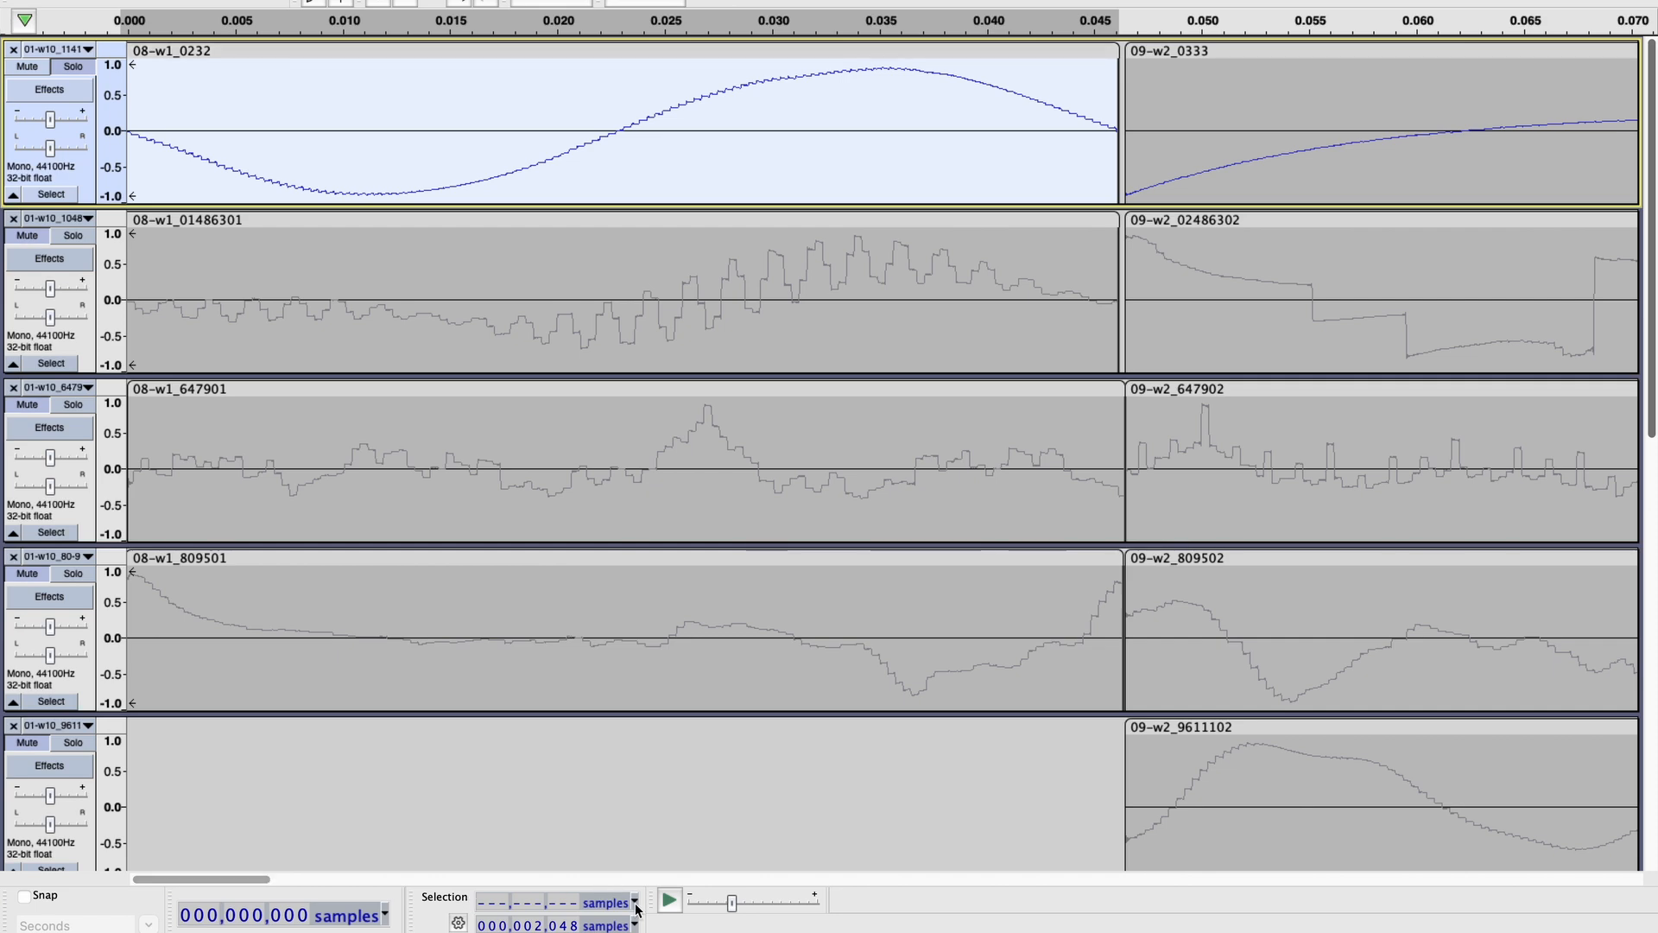
{"action": "left_click", "coordinate": [457, 922]}
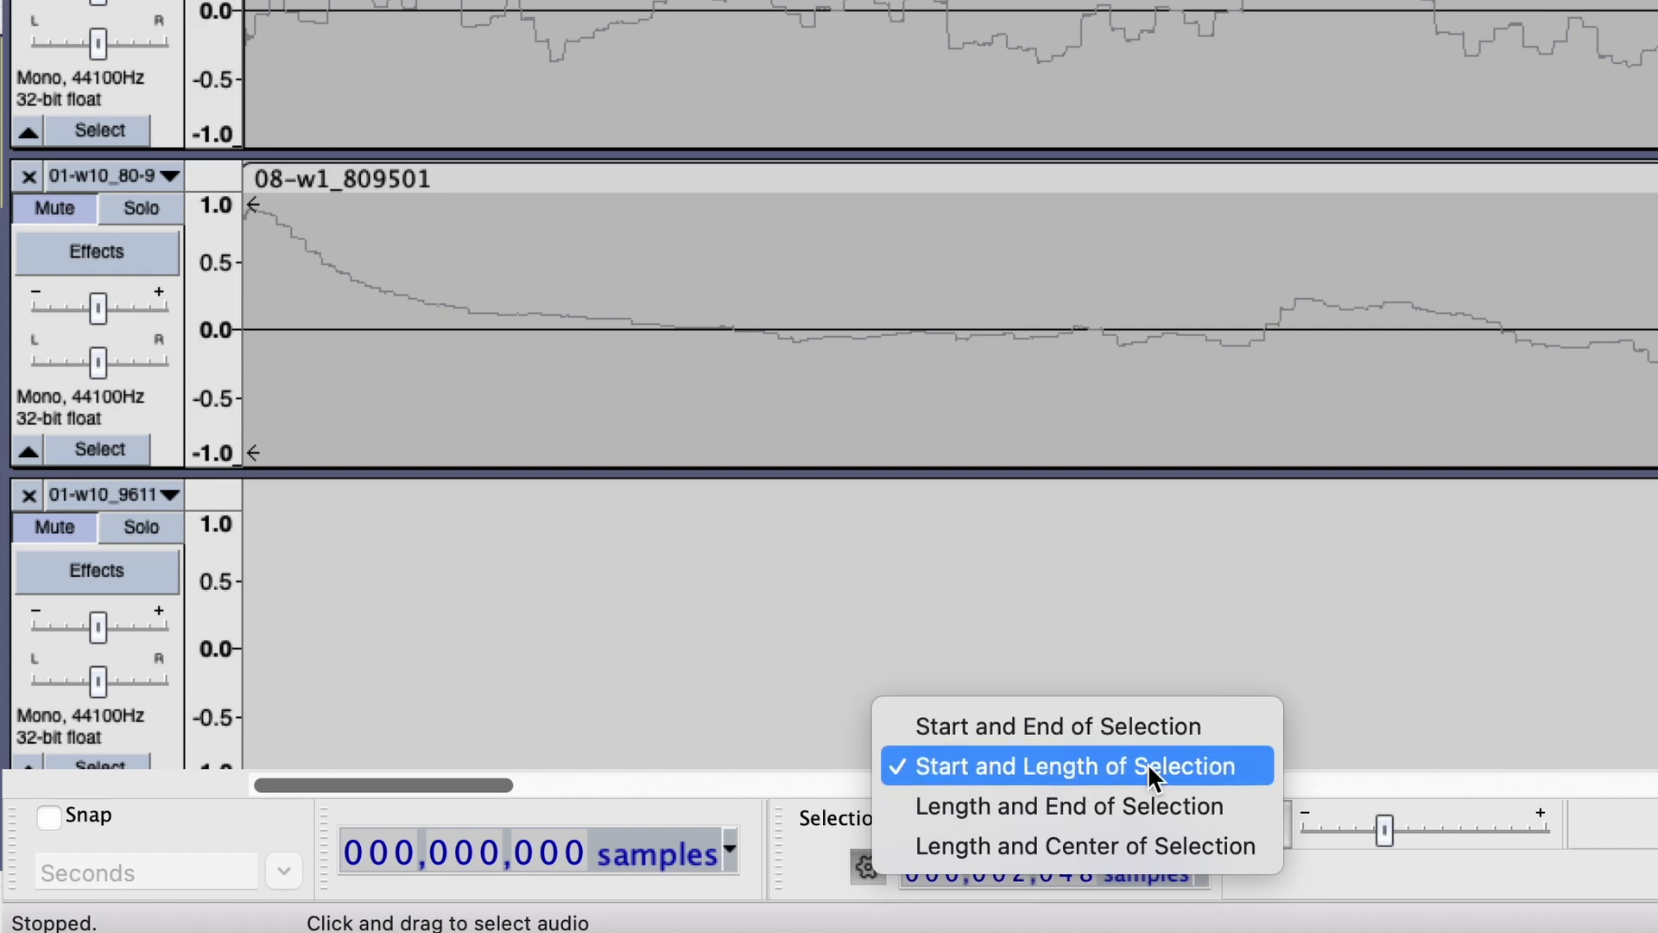
{"action": "left_click", "coordinate": [803, 851]}
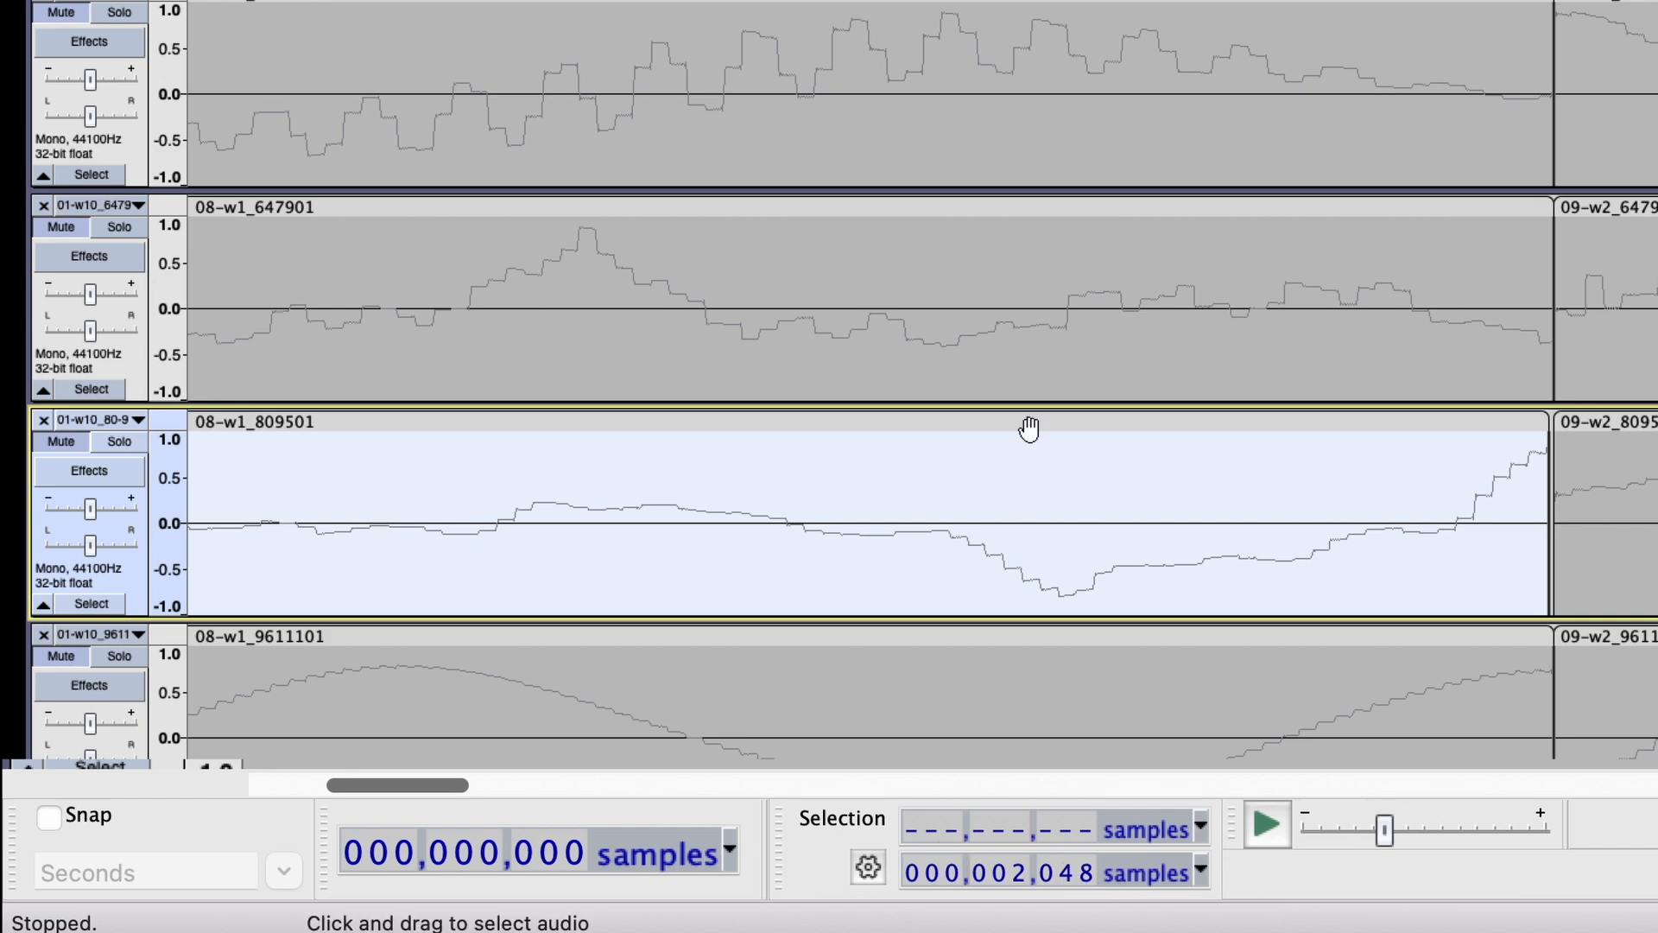
Check the start and length of the first clip in each of the lower tracks, down to Waves 96-111.
{"action": "left_click_drag", "start_coordinate": [1029, 428], "coordinate": [1034, 428]}
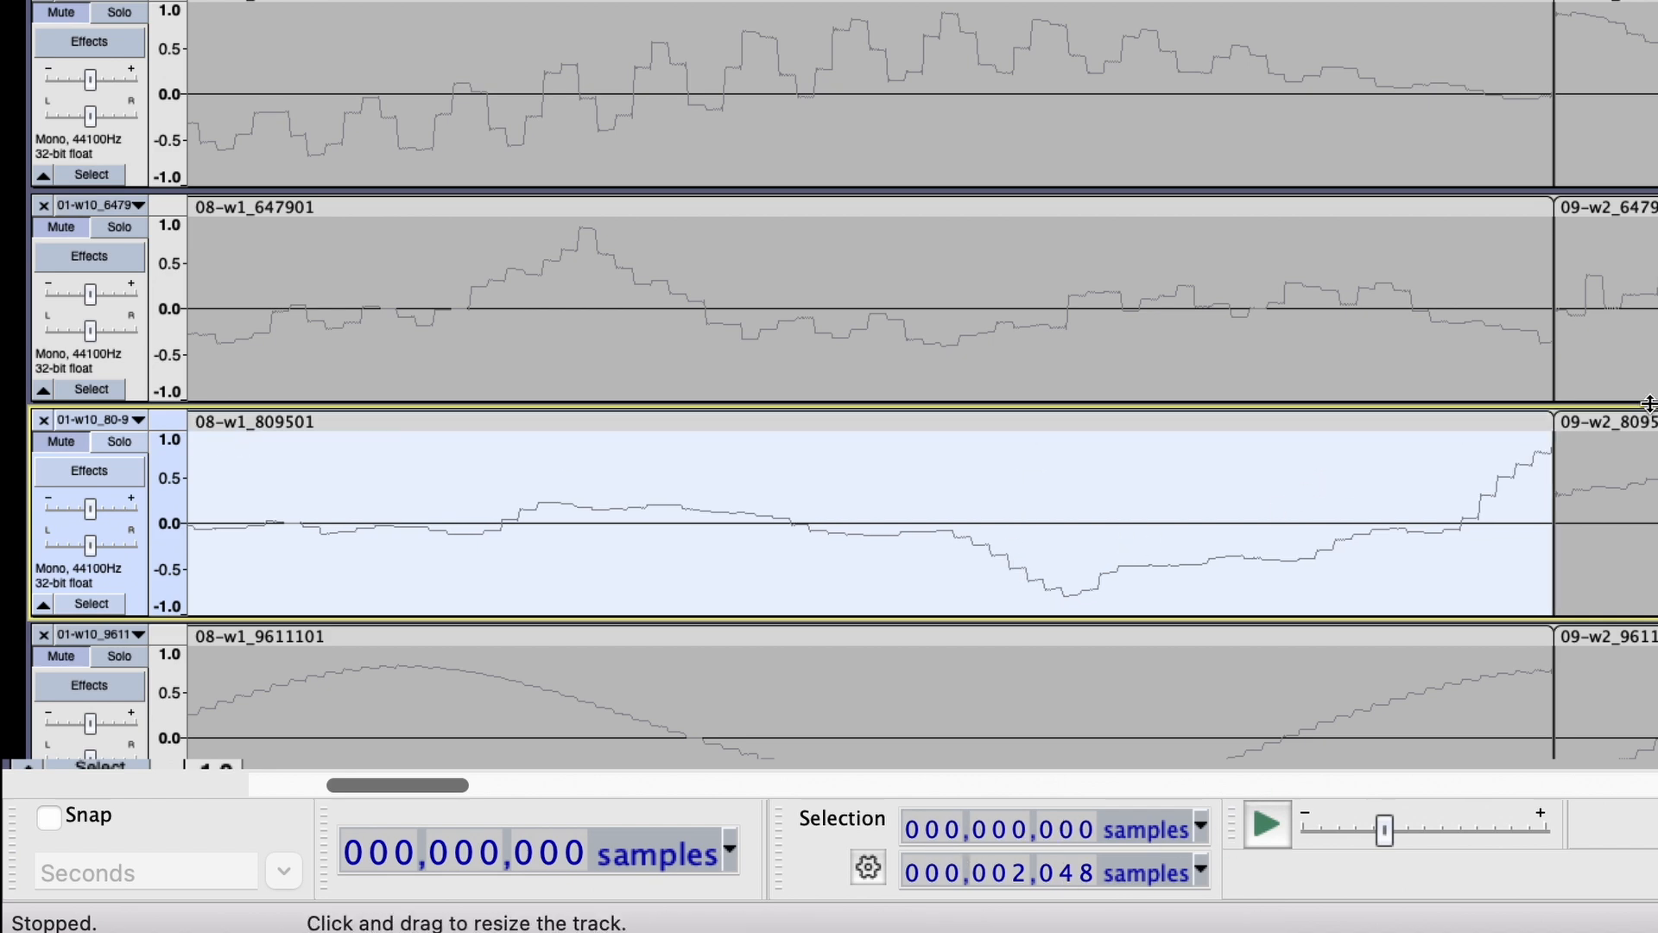
{"action": "left_click", "coordinate": [1624, 428]}
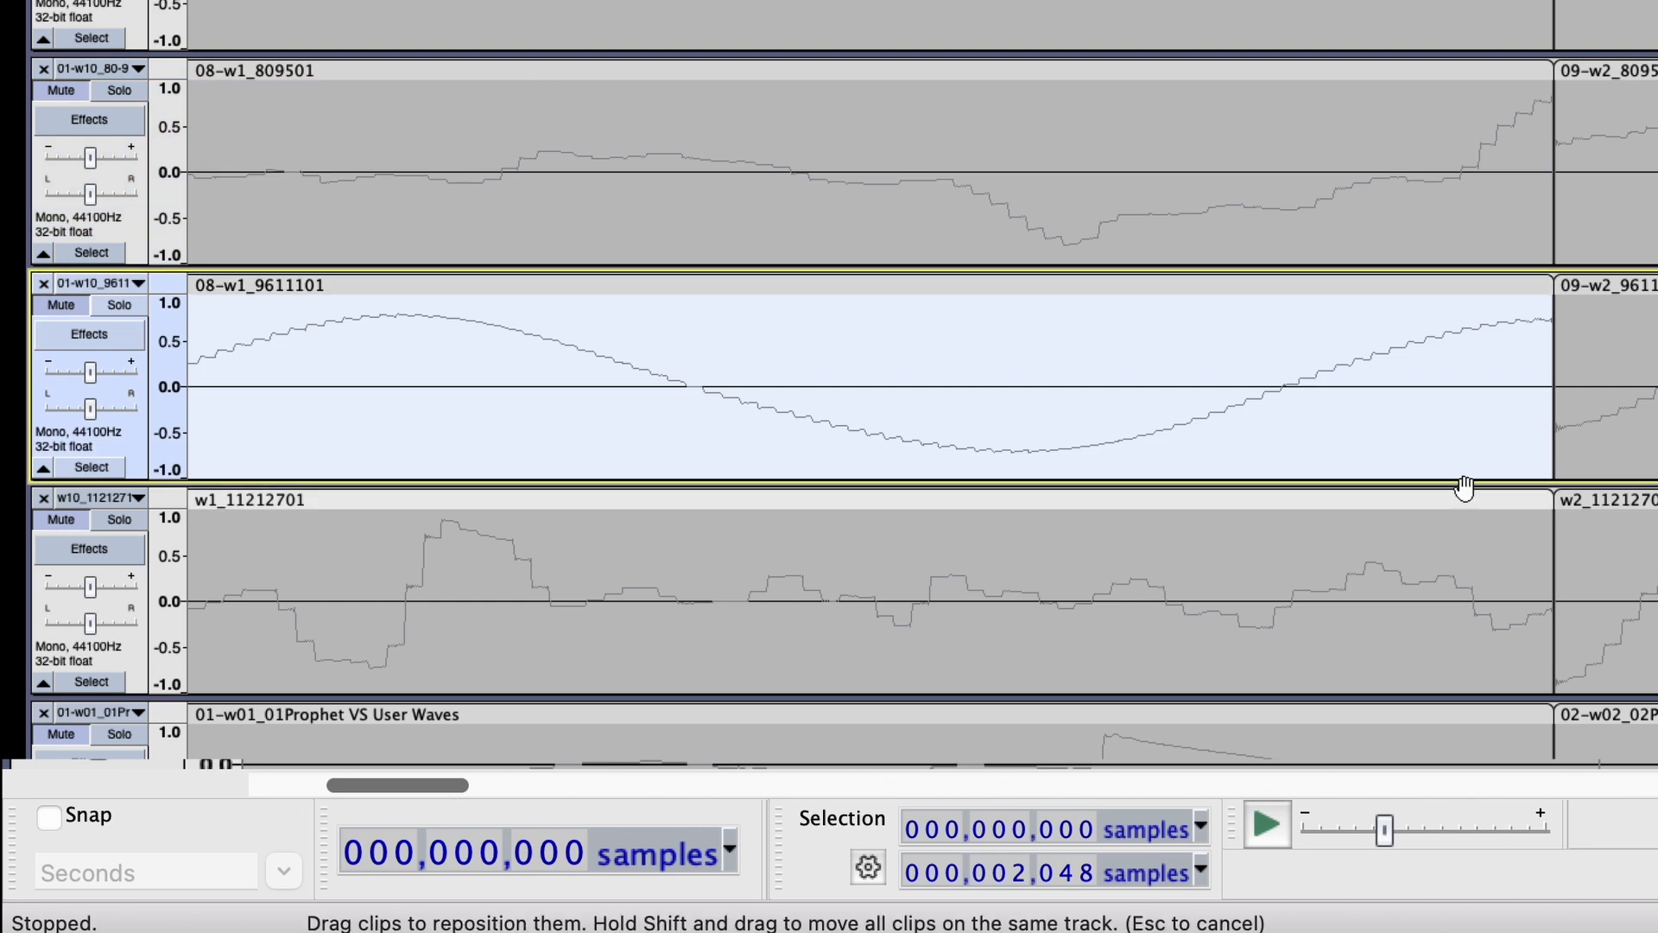
{"action": "left_click", "coordinate": [1465, 487]}
{"action": "scroll", "coordinate": [1463, 491], "scroll_direction": "down", "scroll_amount": 5}
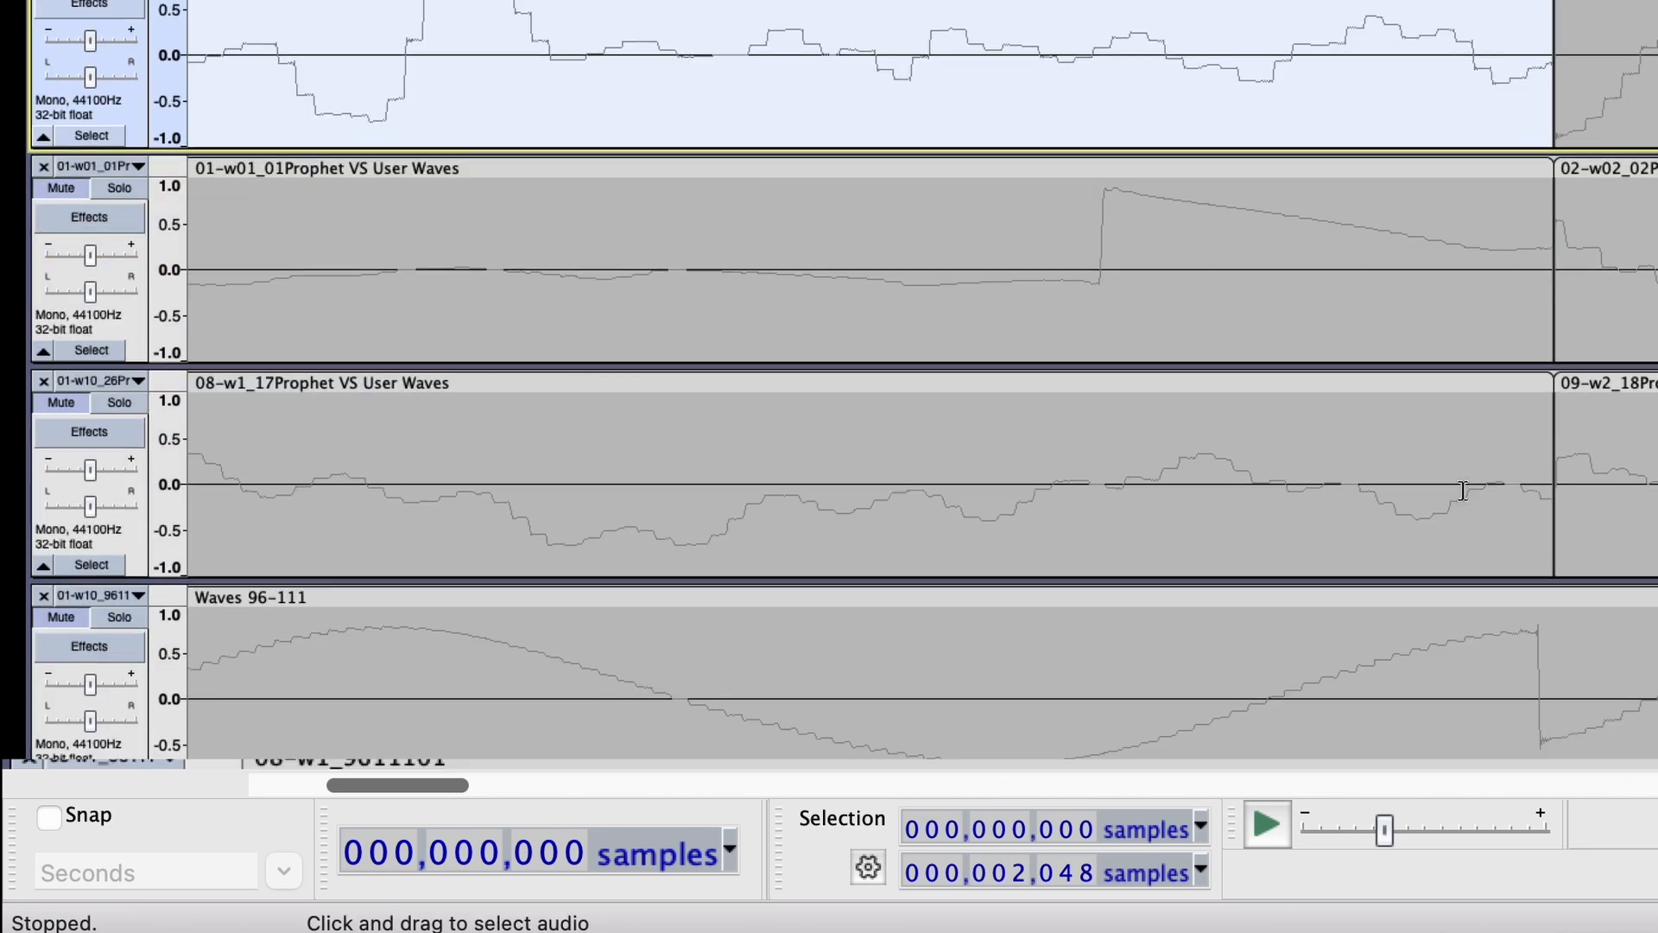
{"action": "left_click", "coordinate": [1455, 167]}
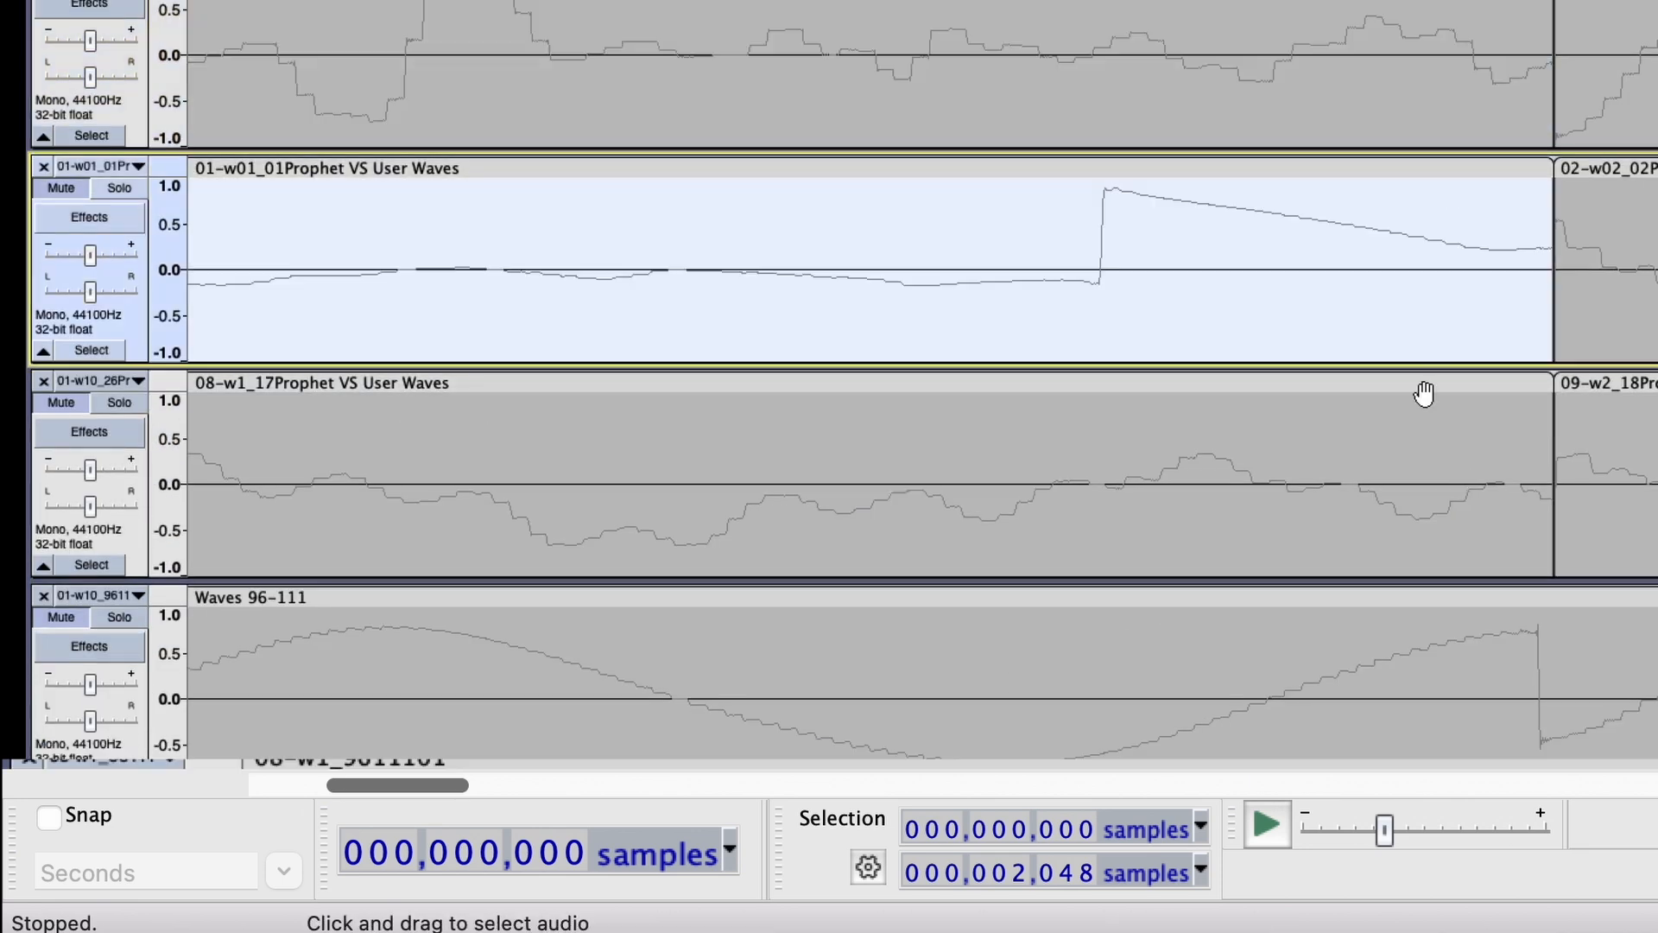
{"action": "left_click", "coordinate": [1269, 383]}
{"action": "scroll", "coordinate": [1269, 384], "scroll_direction": "down", "scroll_amount": 2}
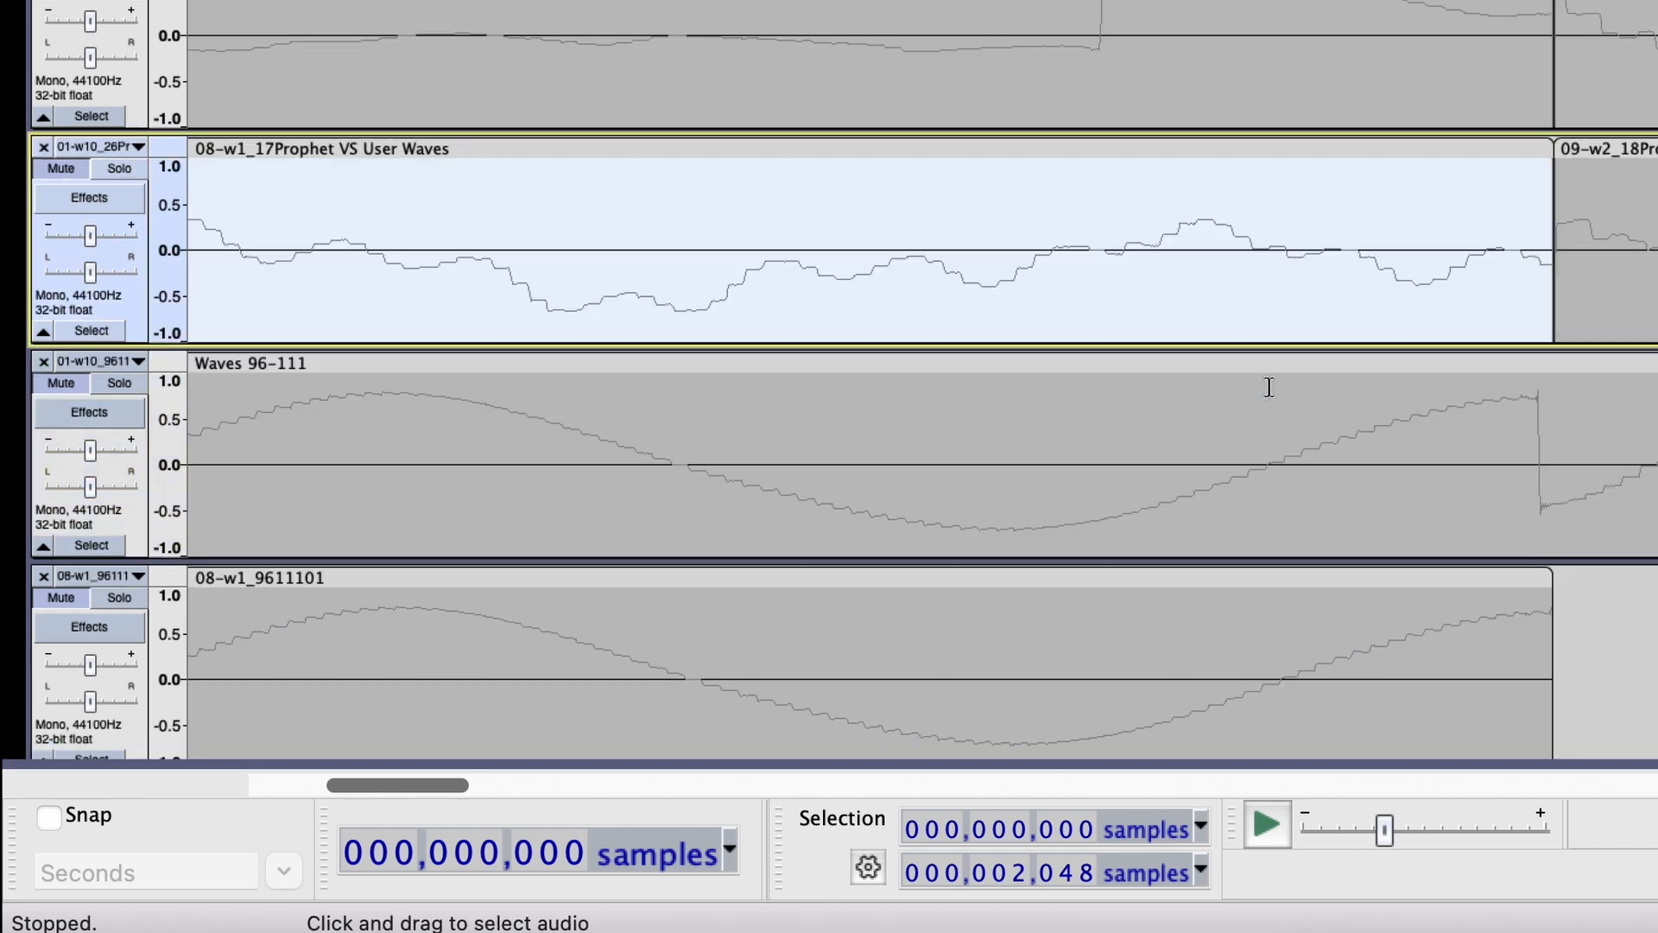
{"action": "left_click", "coordinate": [1285, 356]}
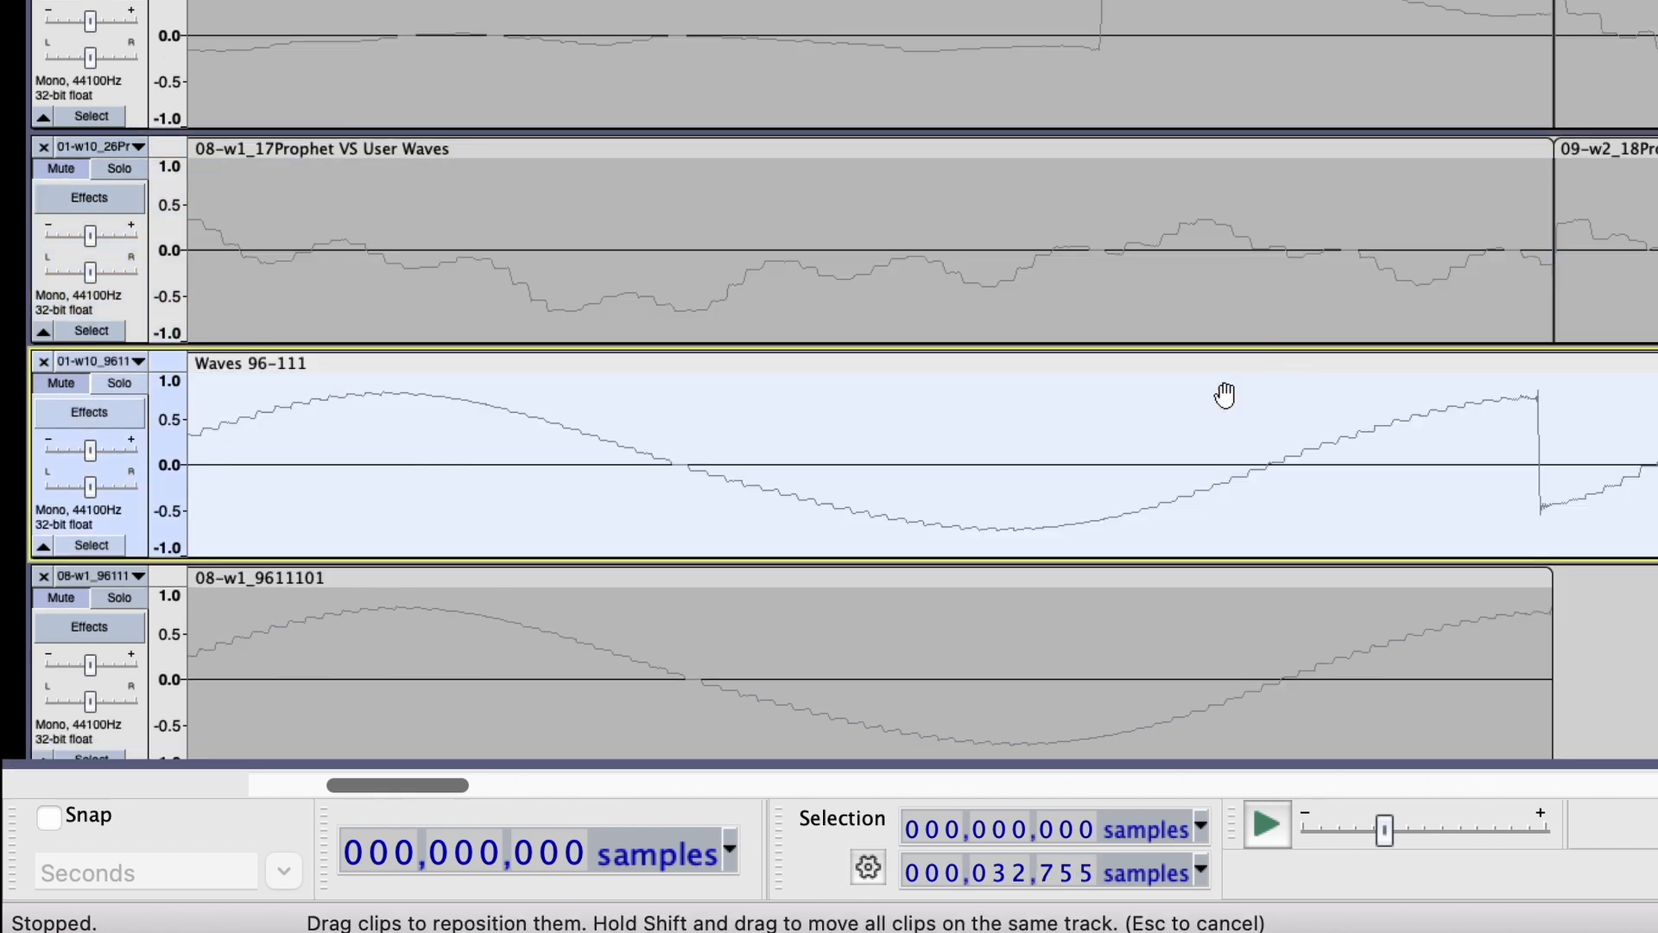
{"action": "key", "text": "super+z"}
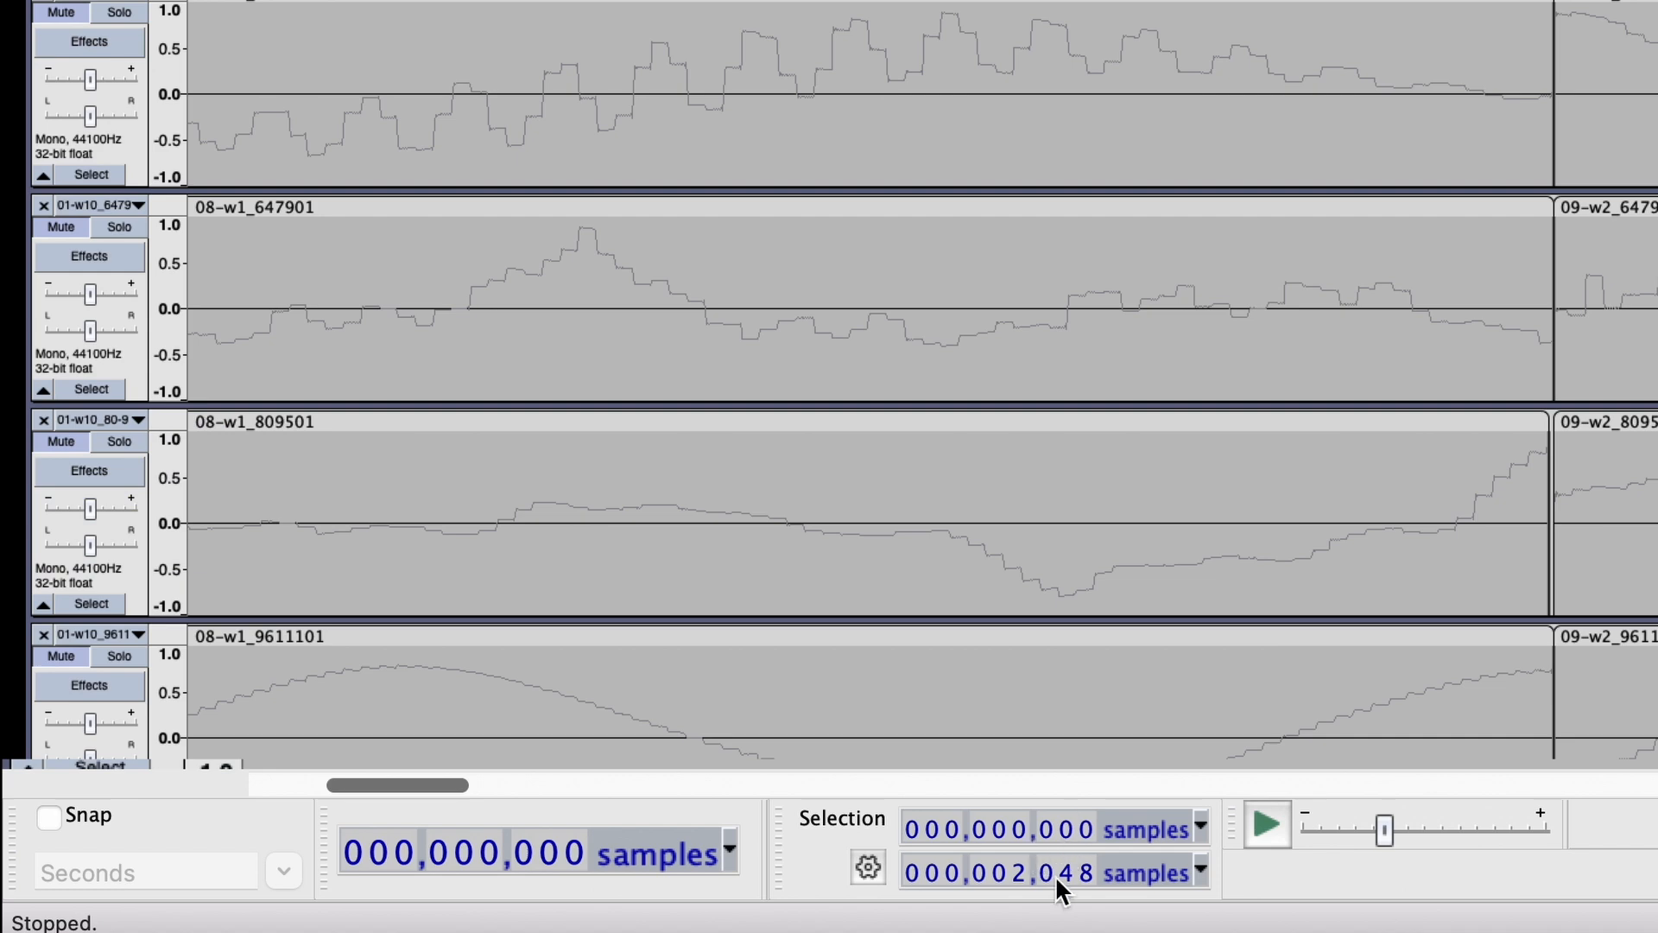
{"action": "left_click", "coordinate": [1356, 4]}
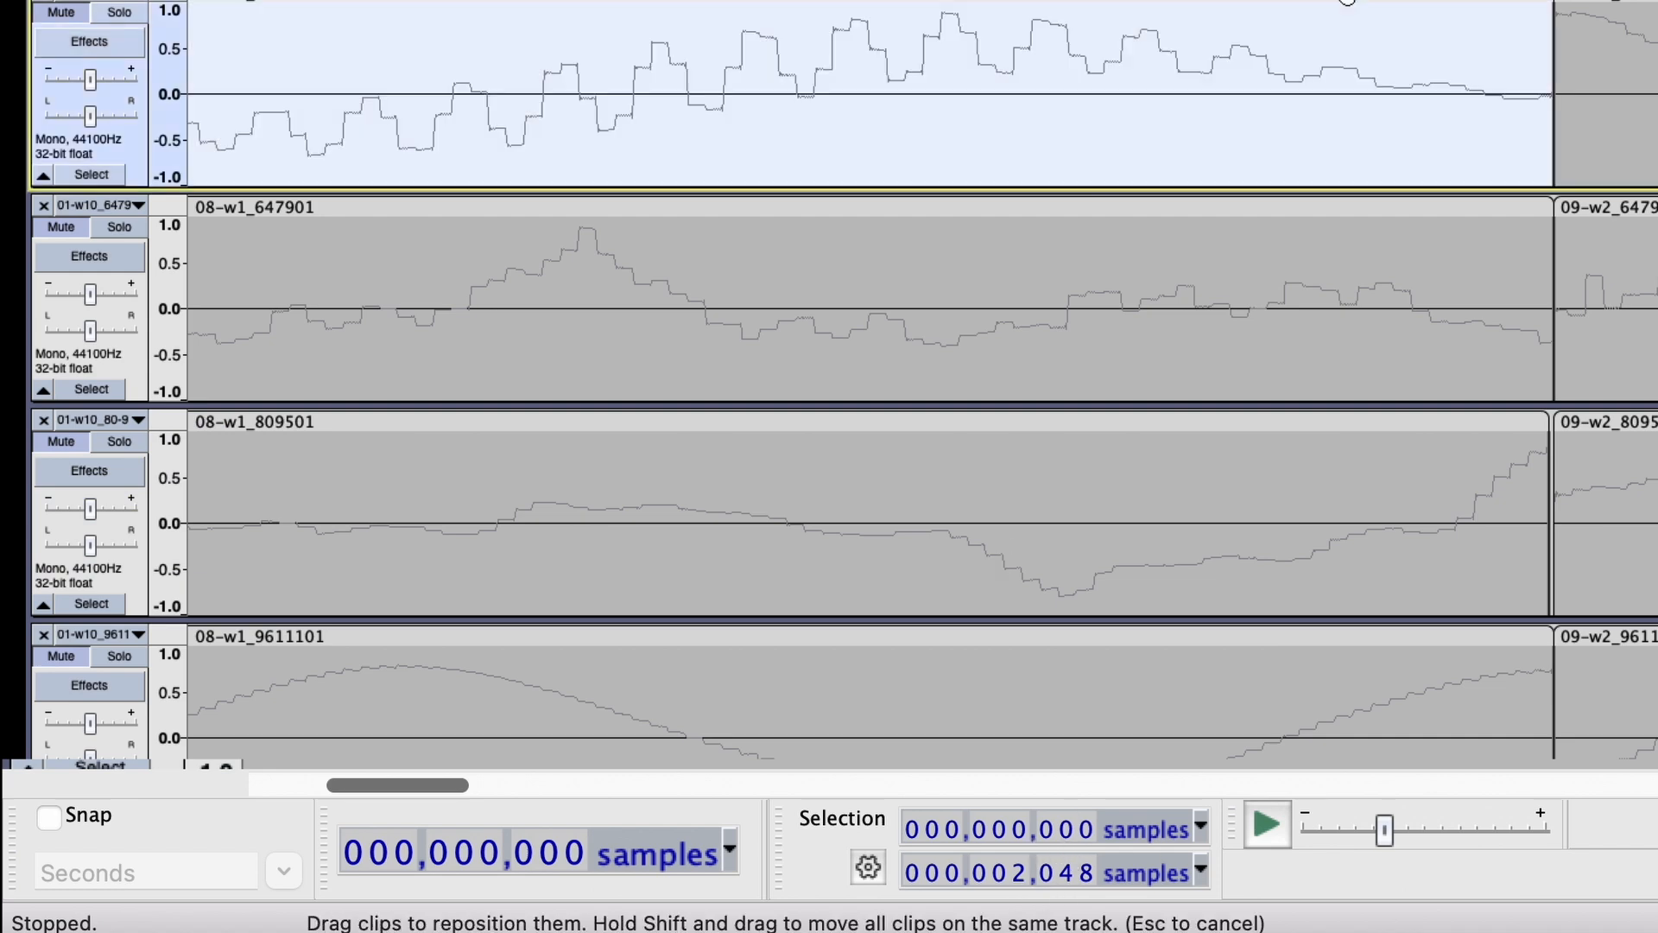
{"action": "left_click", "coordinate": [1322, 415]}
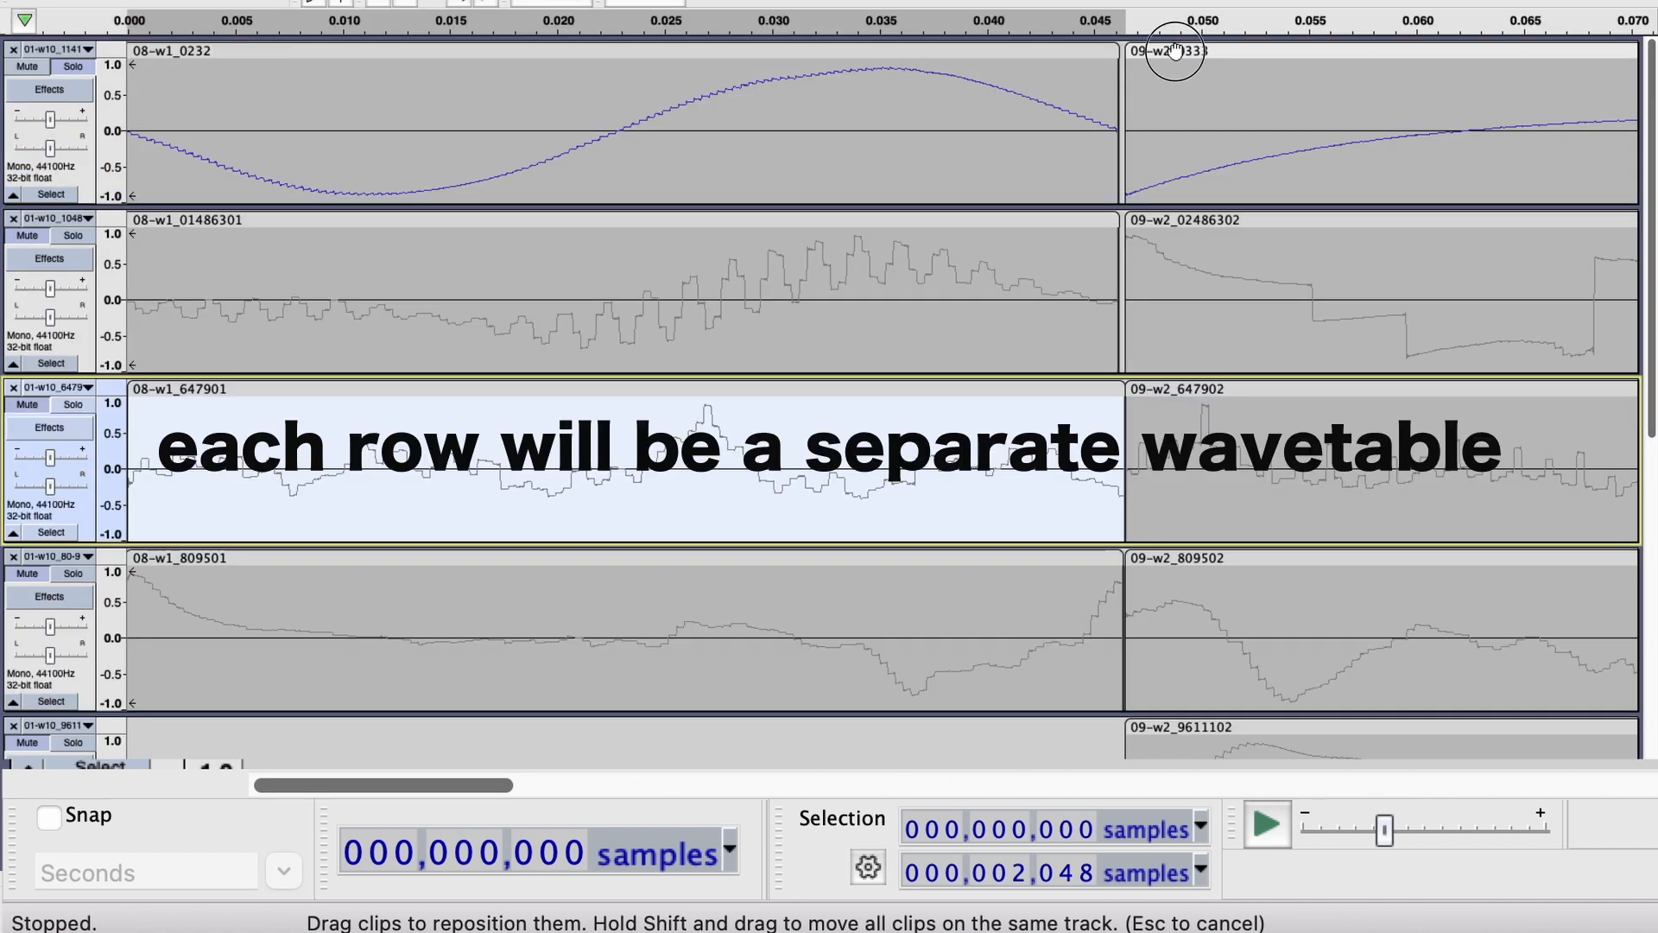
Check the start and length of the successive clips in the top track, from 09-w2_0333 through 14-w7_0838.
{"action": "left_click", "coordinate": [1175, 50]}
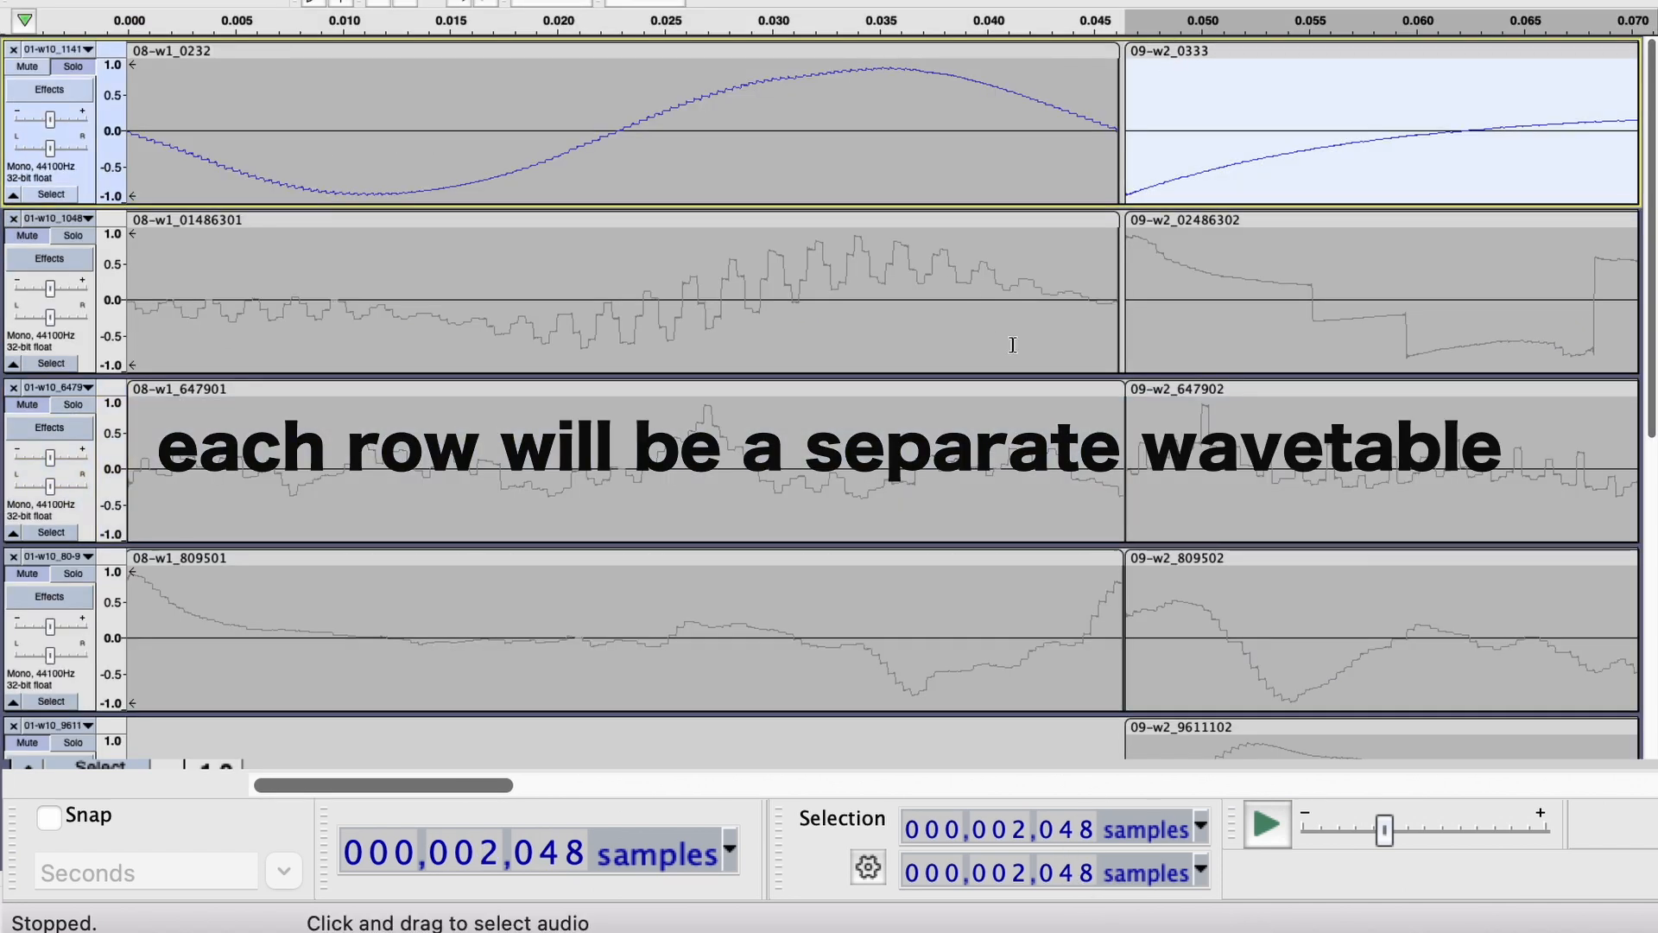
{"action": "left_click", "coordinate": [1184, 220]}
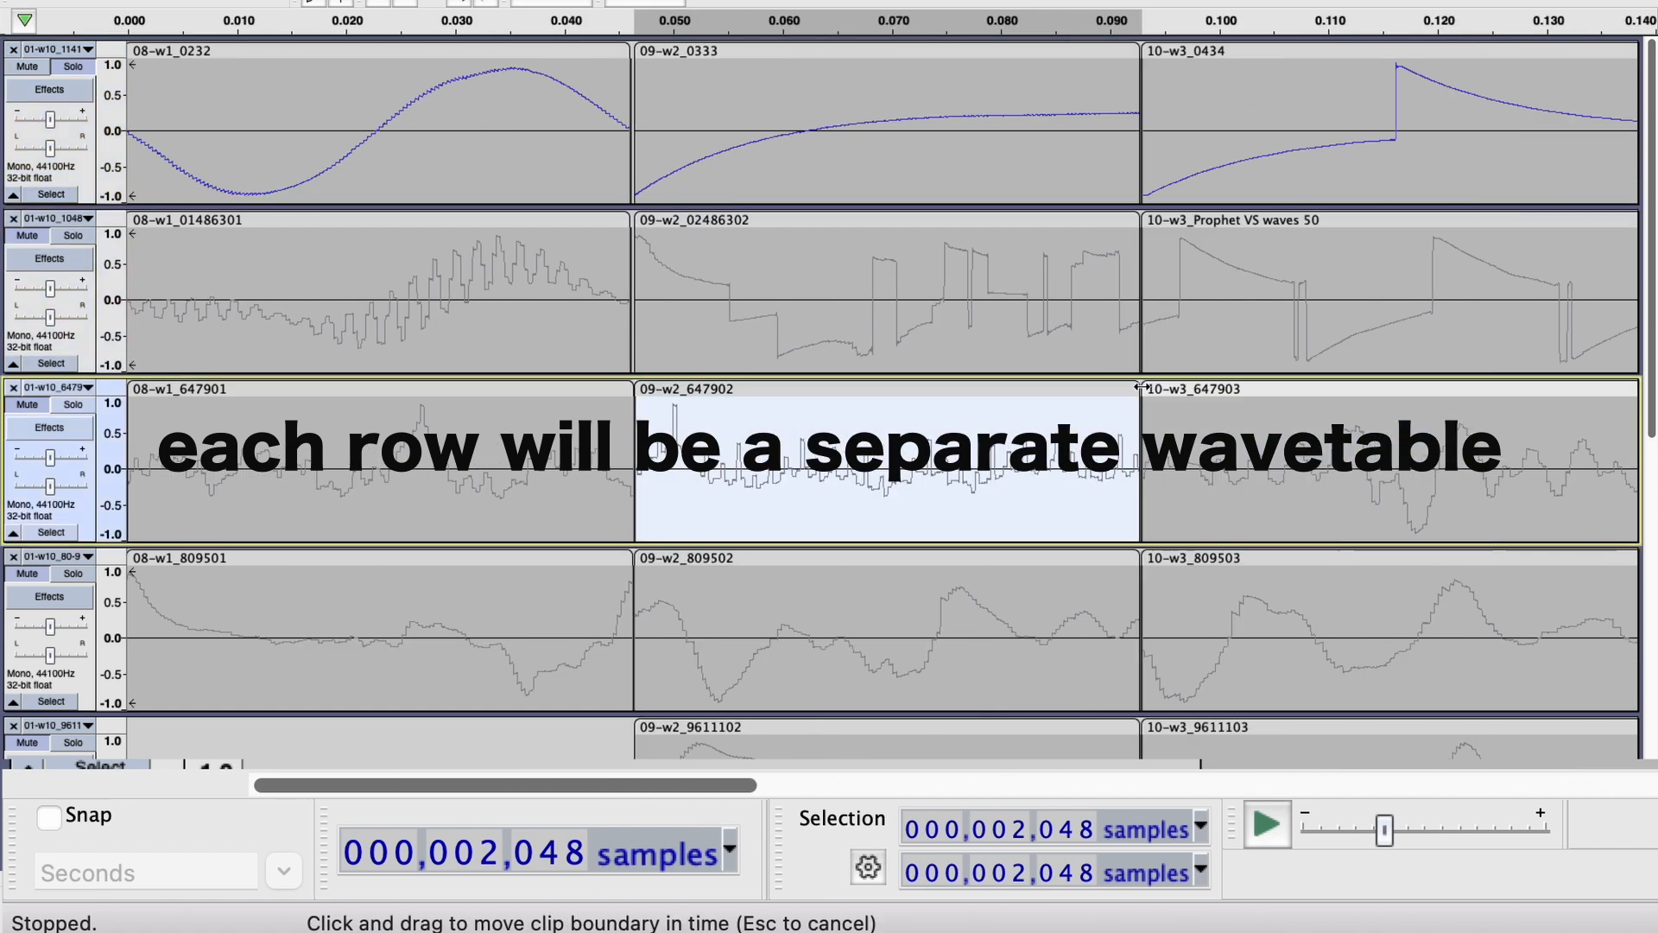
{"action": "scroll", "coordinate": [1141, 387], "scroll_direction": "down", "scroll_amount": 2}
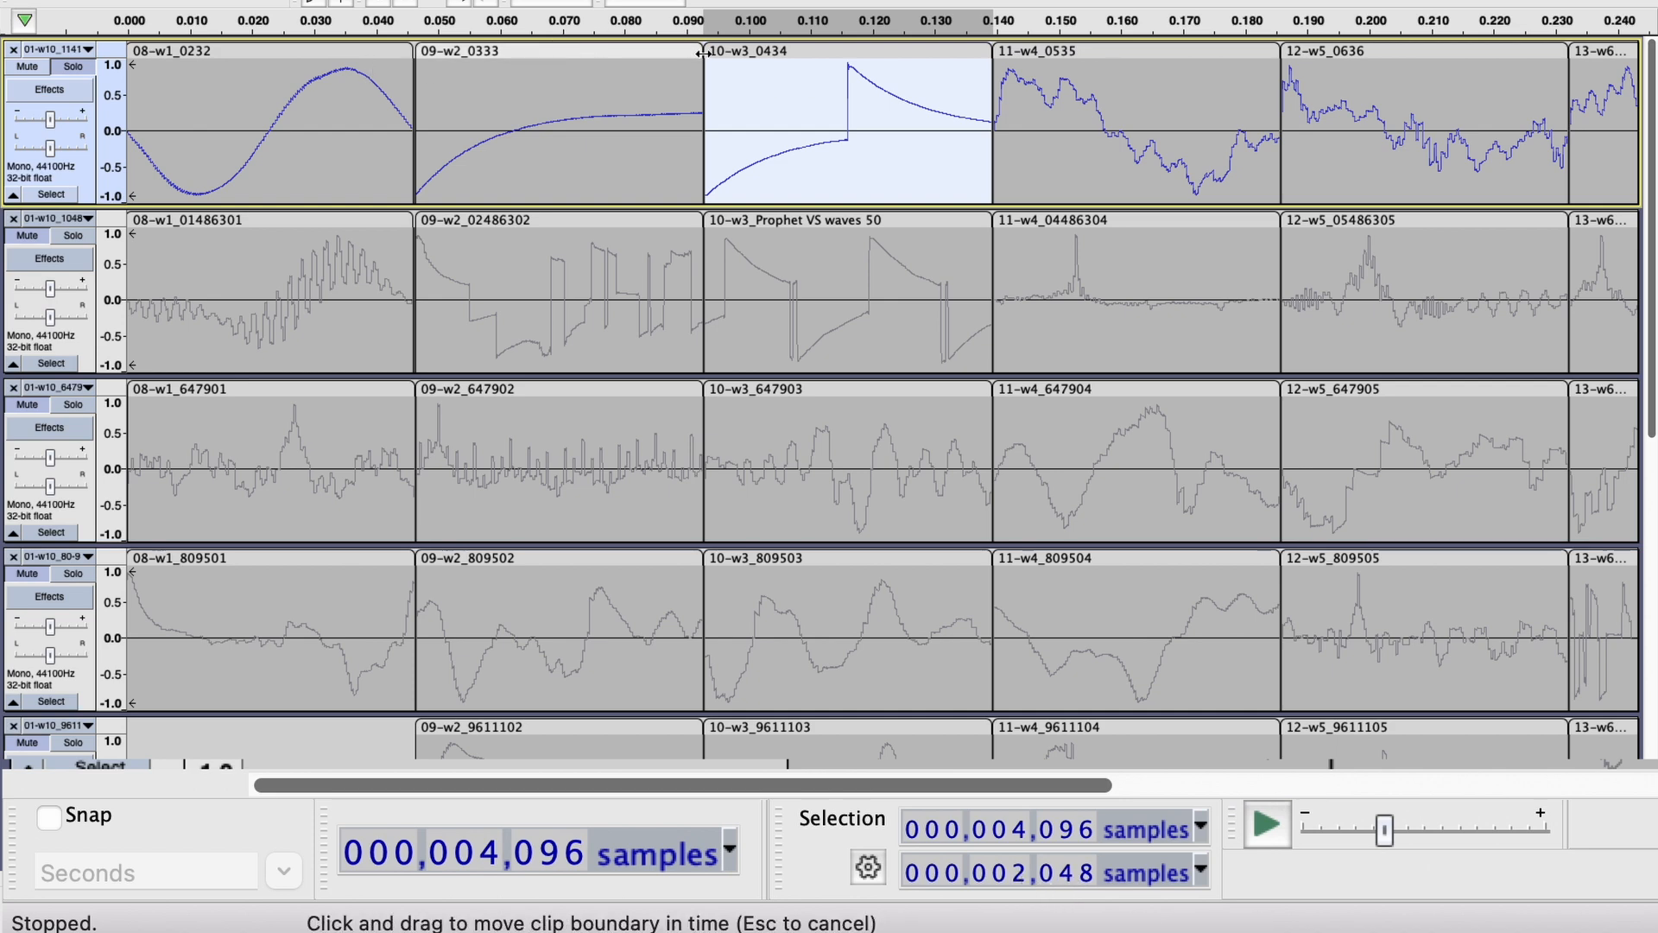
{"action": "left_click", "coordinate": [1046, 51]}
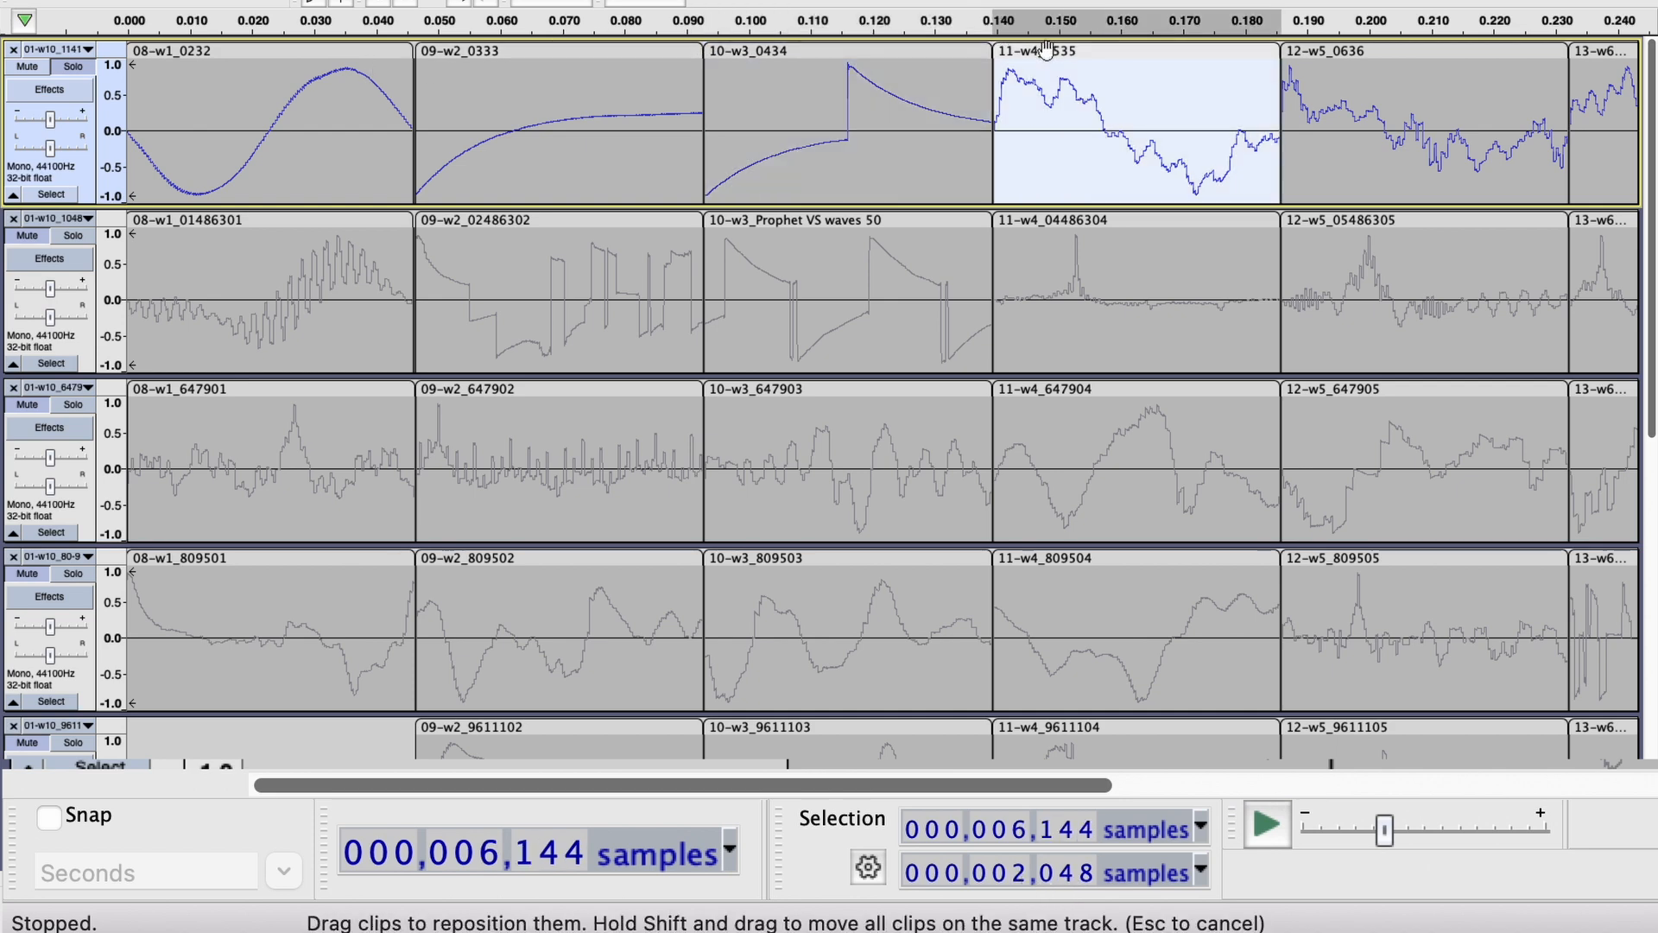
{"action": "left_click", "coordinate": [1328, 48]}
{"action": "scroll", "coordinate": [1328, 48], "scroll_direction": "right", "scroll_amount": 5}
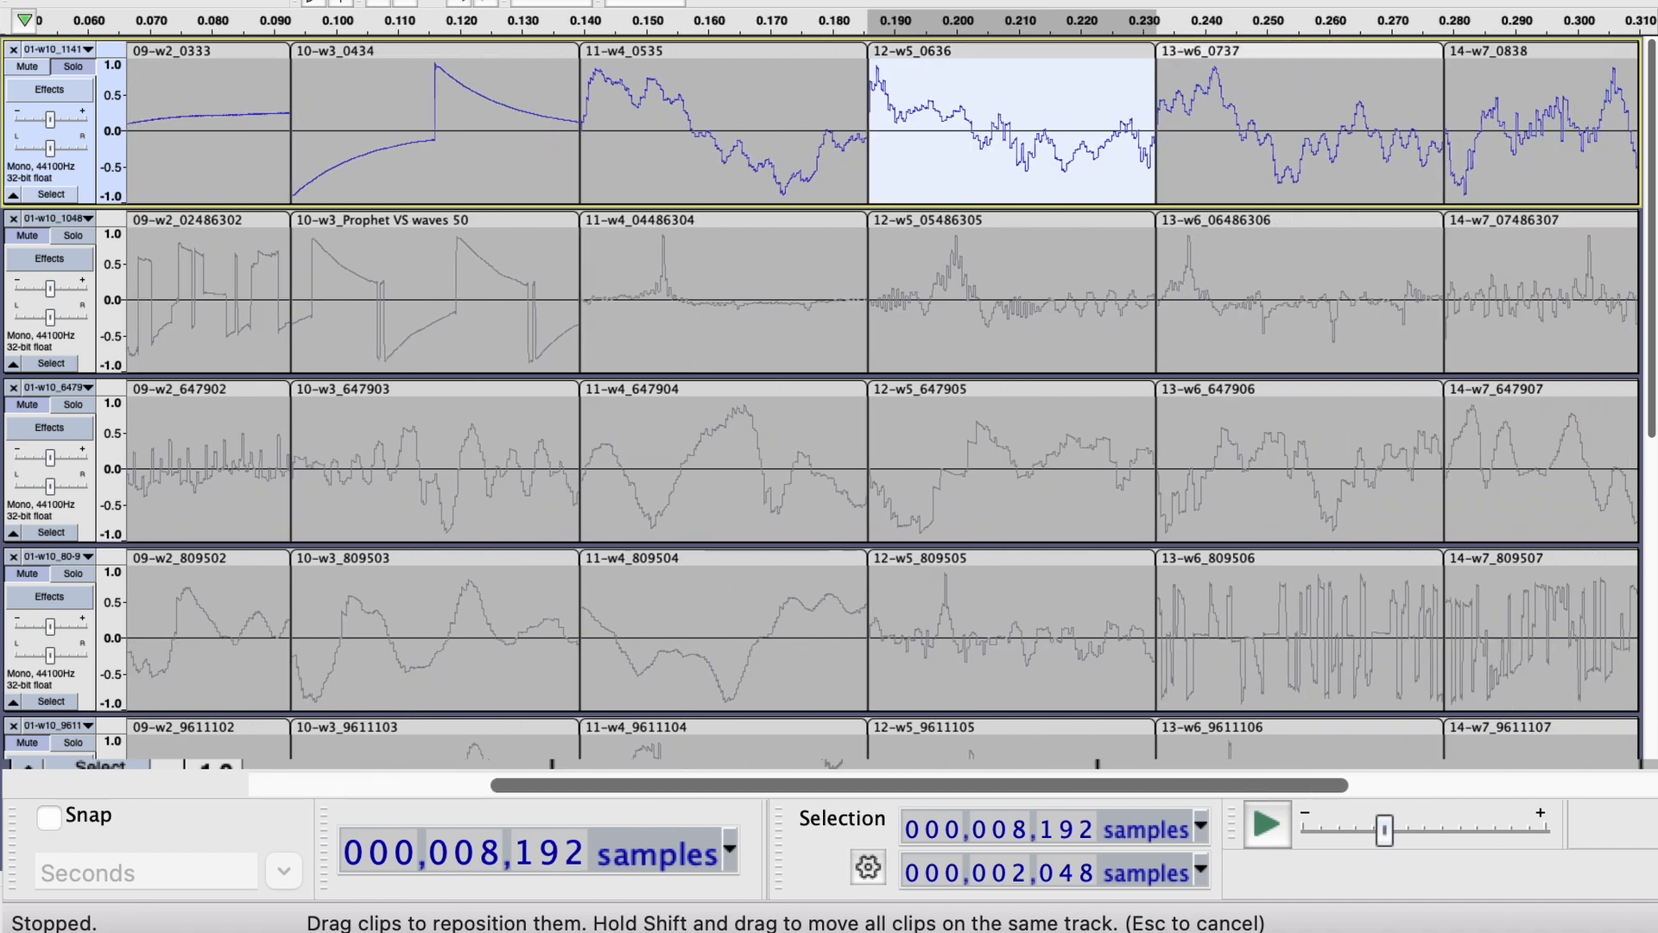
{"action": "left_click", "coordinate": [1287, 50]}
{"action": "left_click", "coordinate": [1379, 43]}
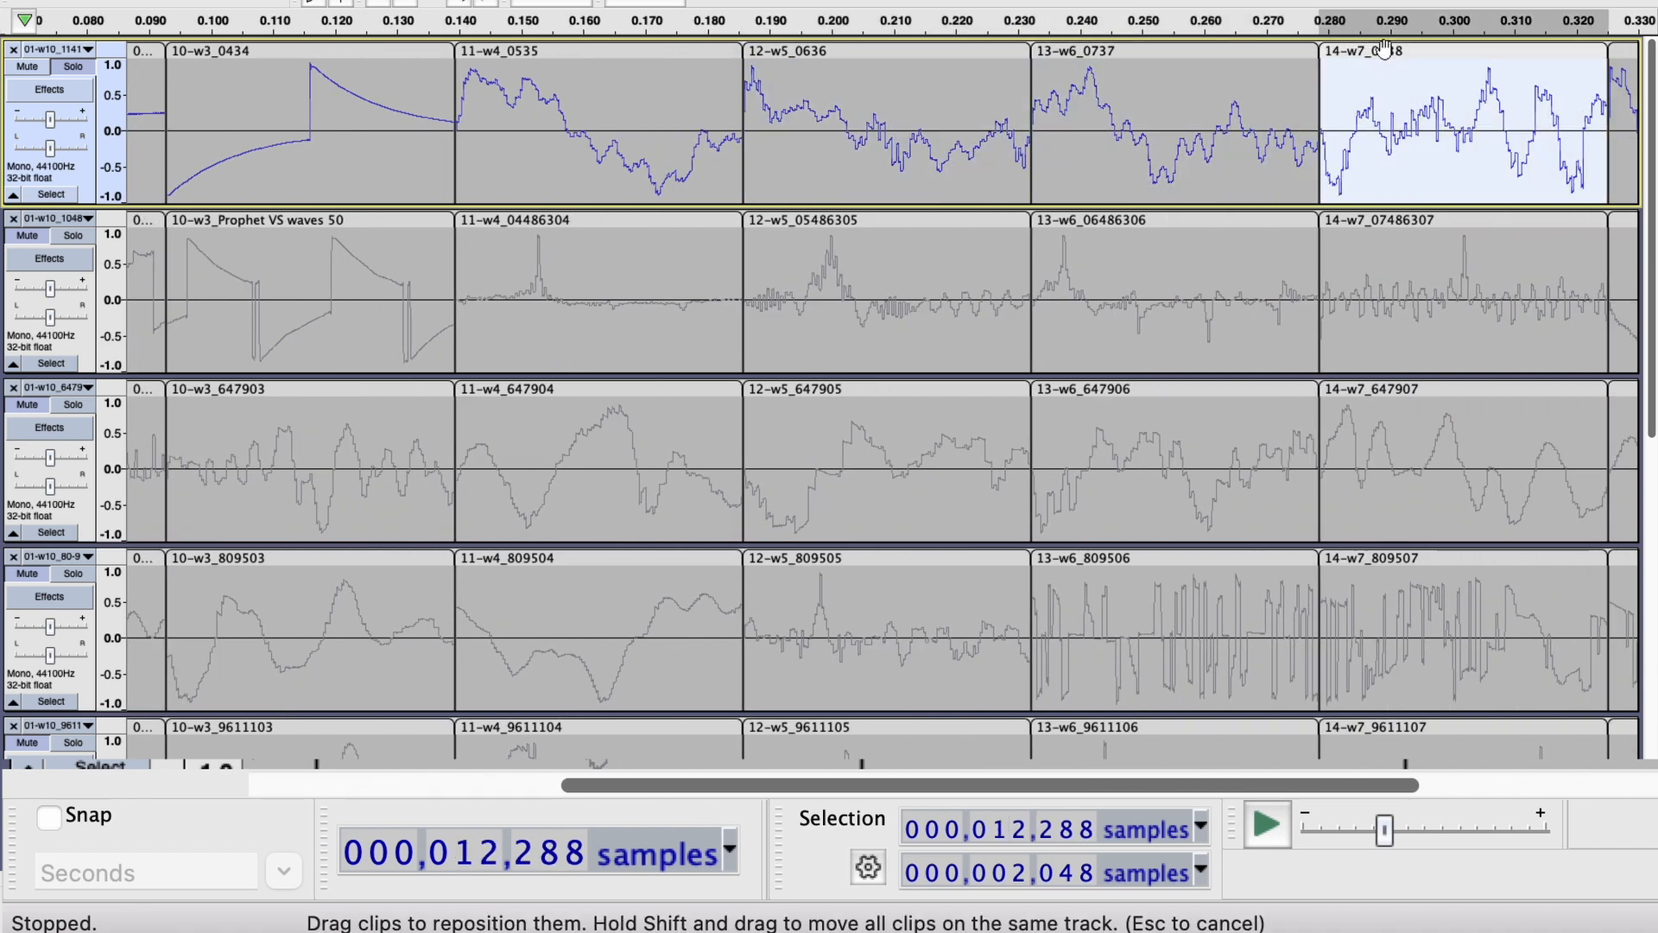
{"action": "scroll", "coordinate": [911, 241], "scroll_direction": "left", "scroll_amount": 5}
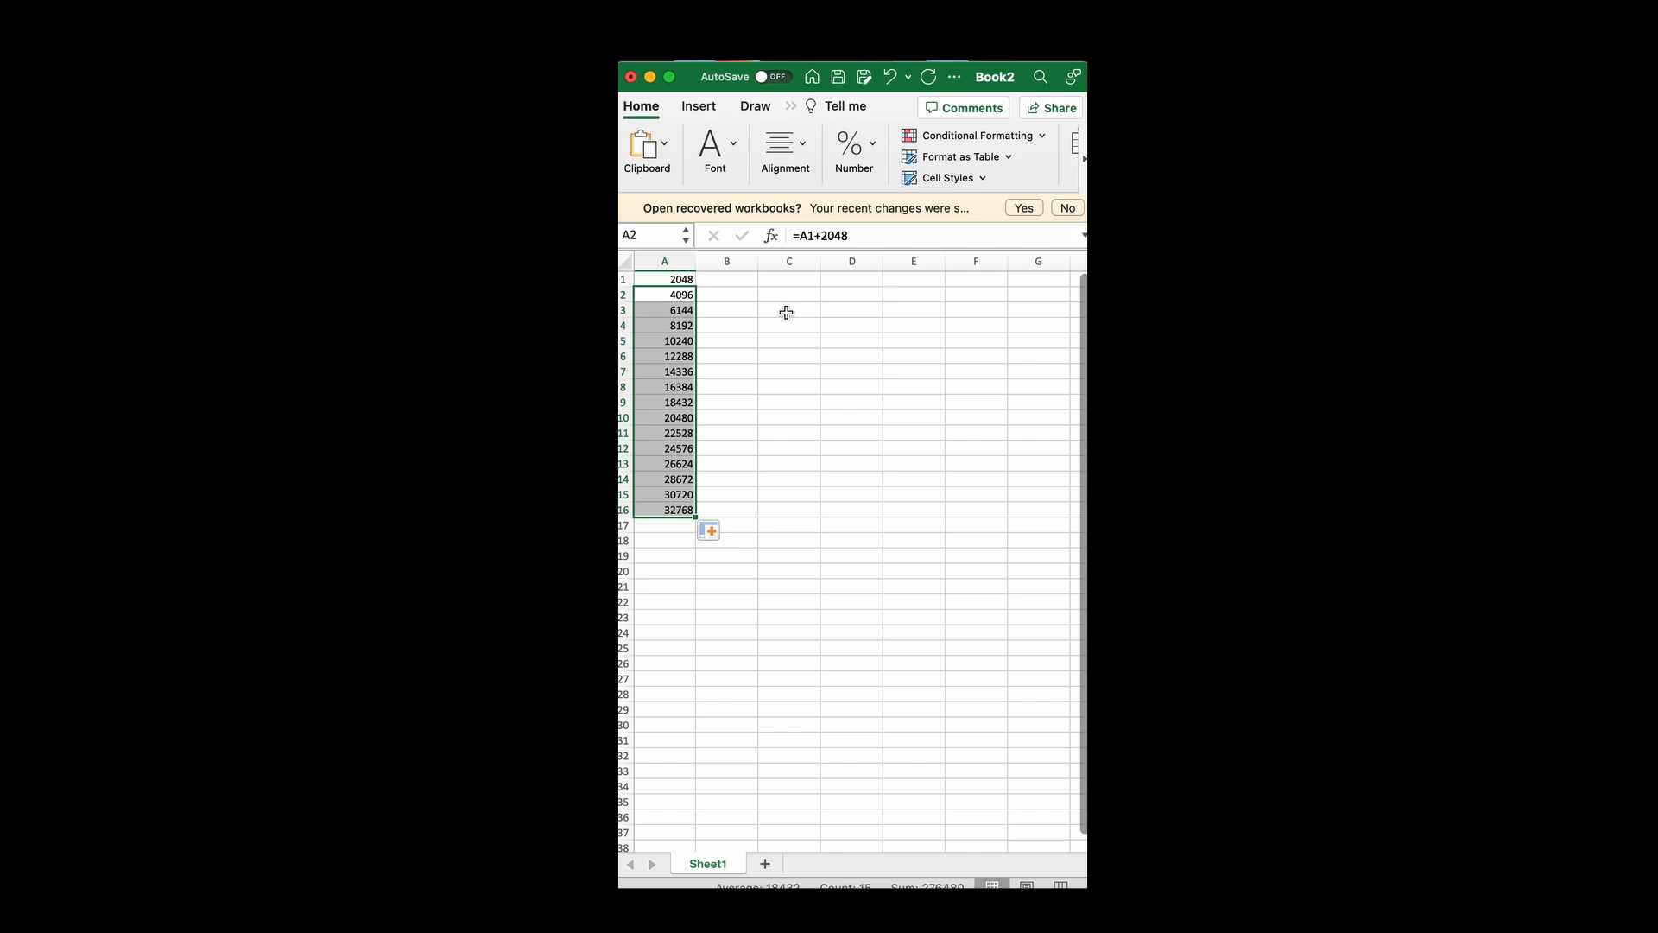
Switch to the Excel sheet and review the multiples of 2048 in column A as reference clip start positions.
{"action": "left_click", "coordinate": [682, 282]}
{"action": "left_click", "coordinate": [679, 294]}
{"action": "left_click", "coordinate": [687, 310]}
{"action": "left_click", "coordinate": [682, 339]}
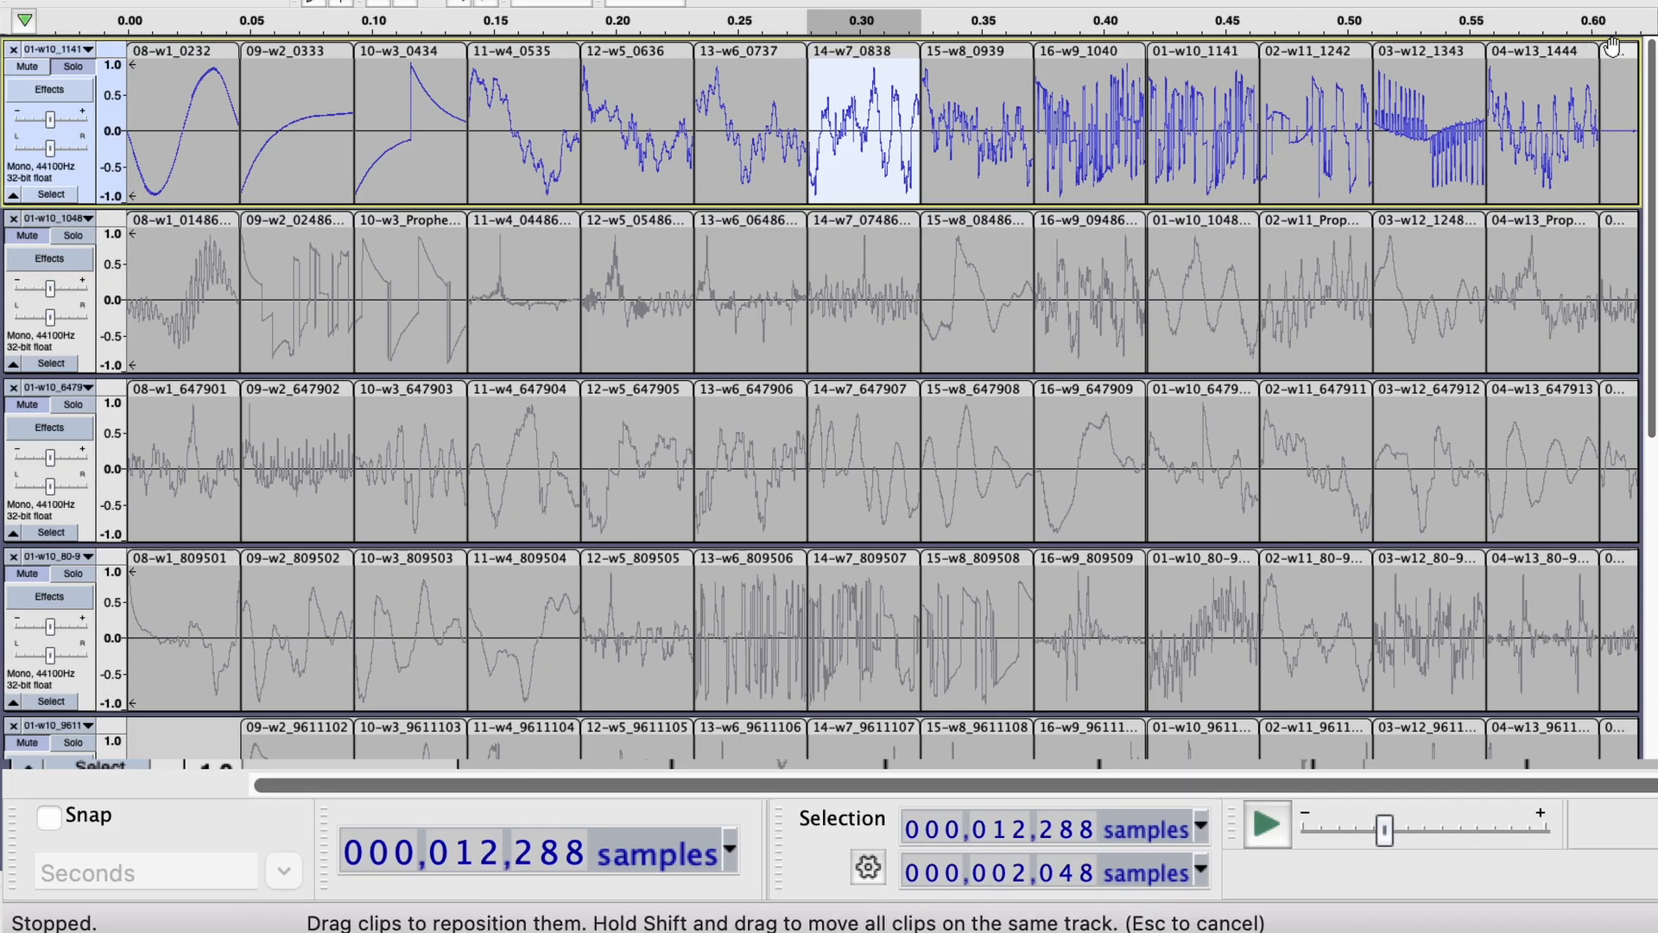
Return to Audacity and check the start and length of clip 05-w14 and of the last clips in the top two tracks.
{"action": "left_click", "coordinate": [1611, 47]}
{"action": "scroll", "coordinate": [1043, 462], "scroll_direction": "right", "scroll_amount": 5}
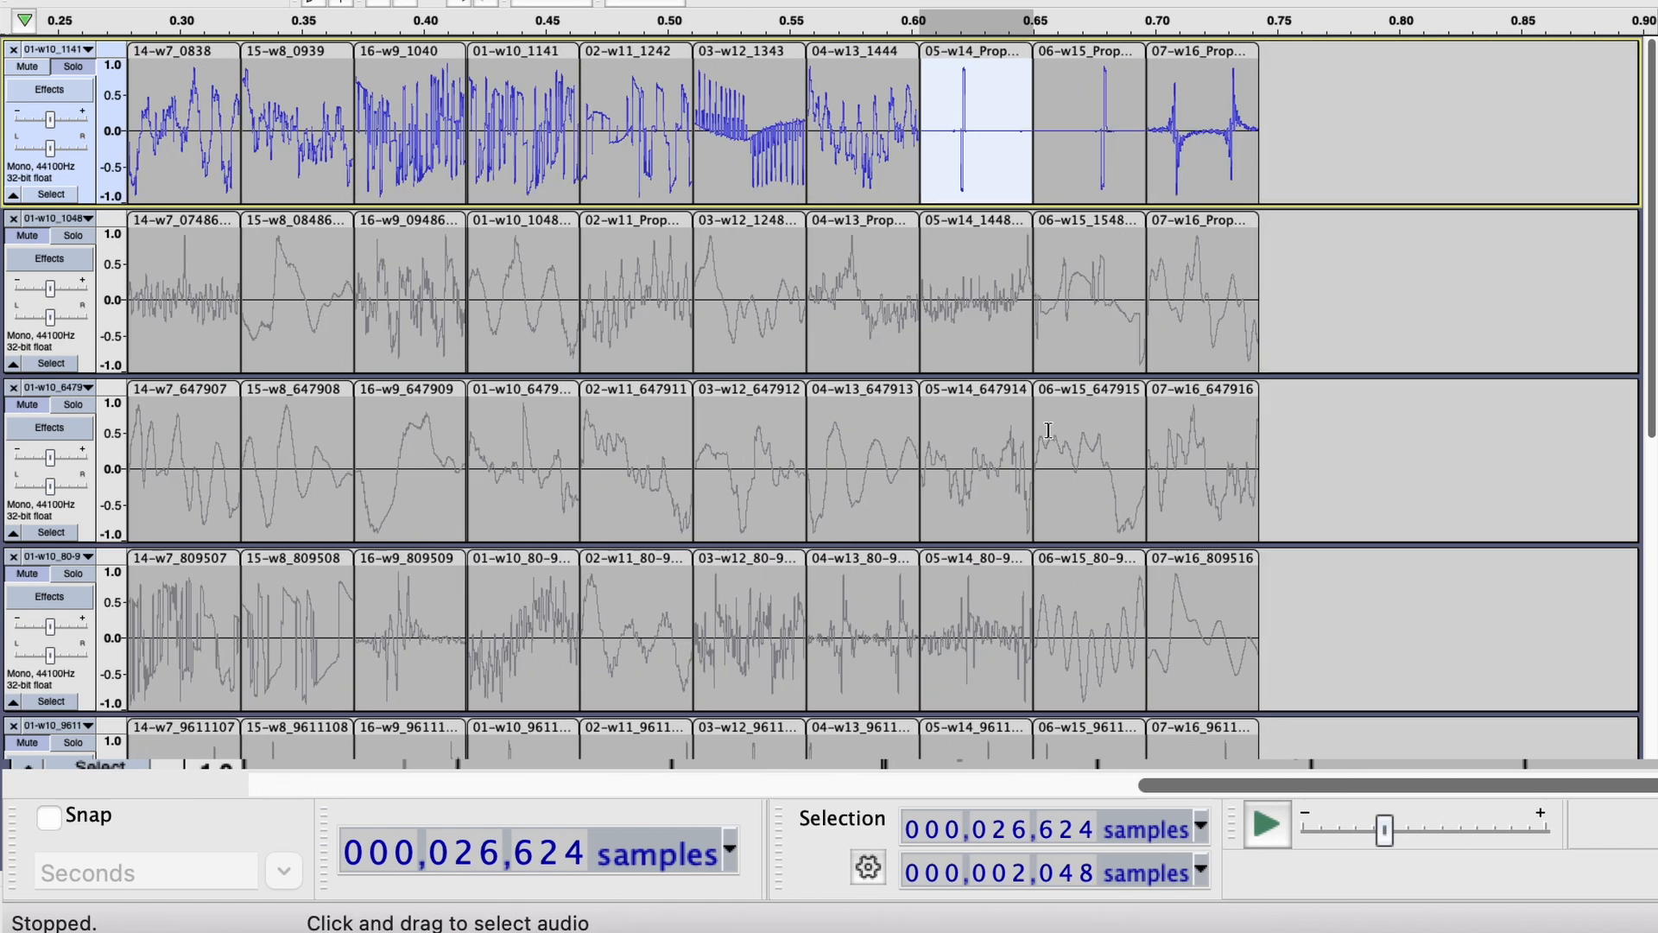
{"action": "left_click", "coordinate": [1200, 52]}
{"action": "left_click", "coordinate": [1211, 222]}
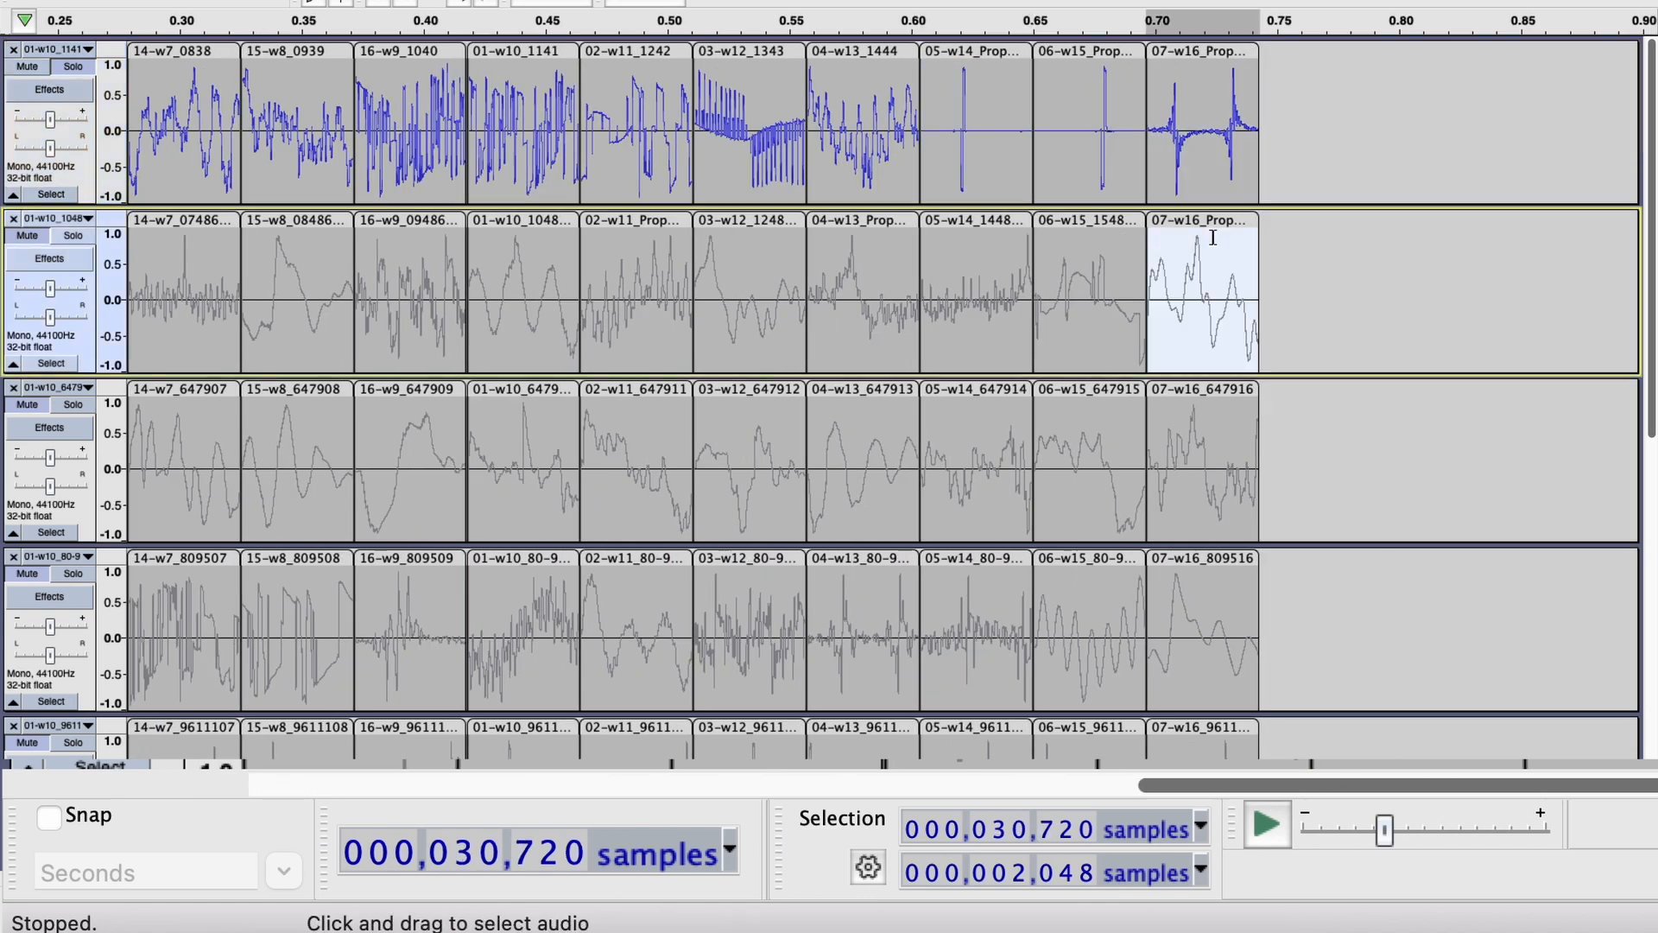
{"action": "left_click", "coordinate": [1202, 51]}
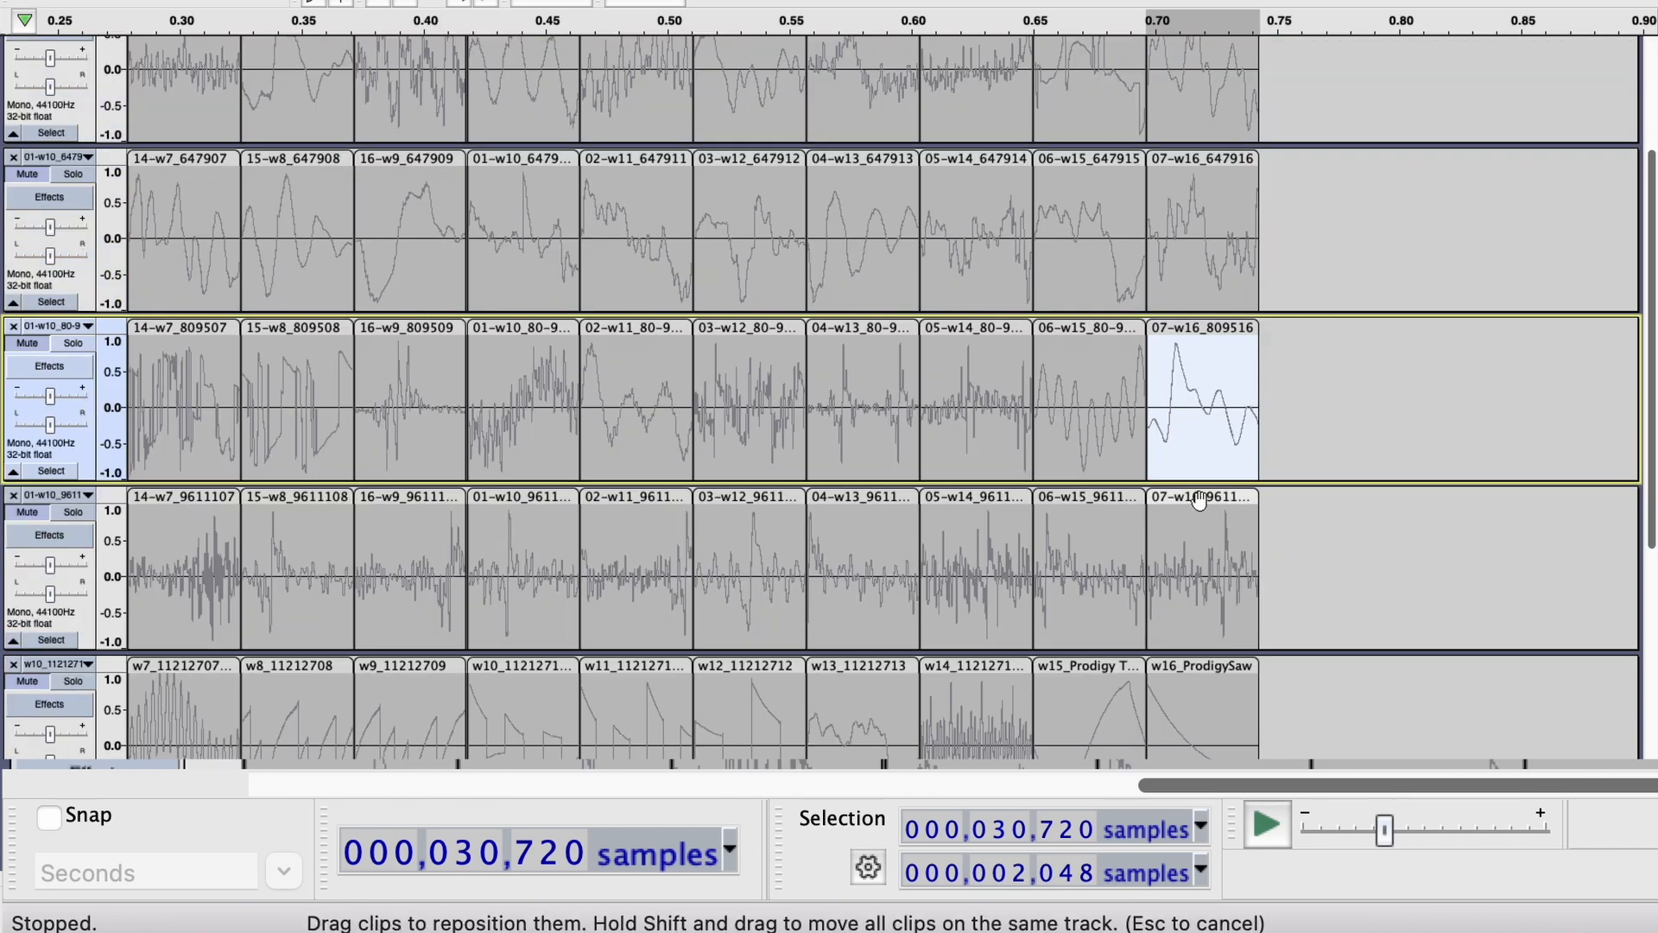
Check the start and length of the last clip in the lower tracks, ending with 16-w9_25 in the second user-waves track.
{"action": "left_click", "coordinate": [1201, 501]}
{"action": "left_click", "coordinate": [1203, 662]}
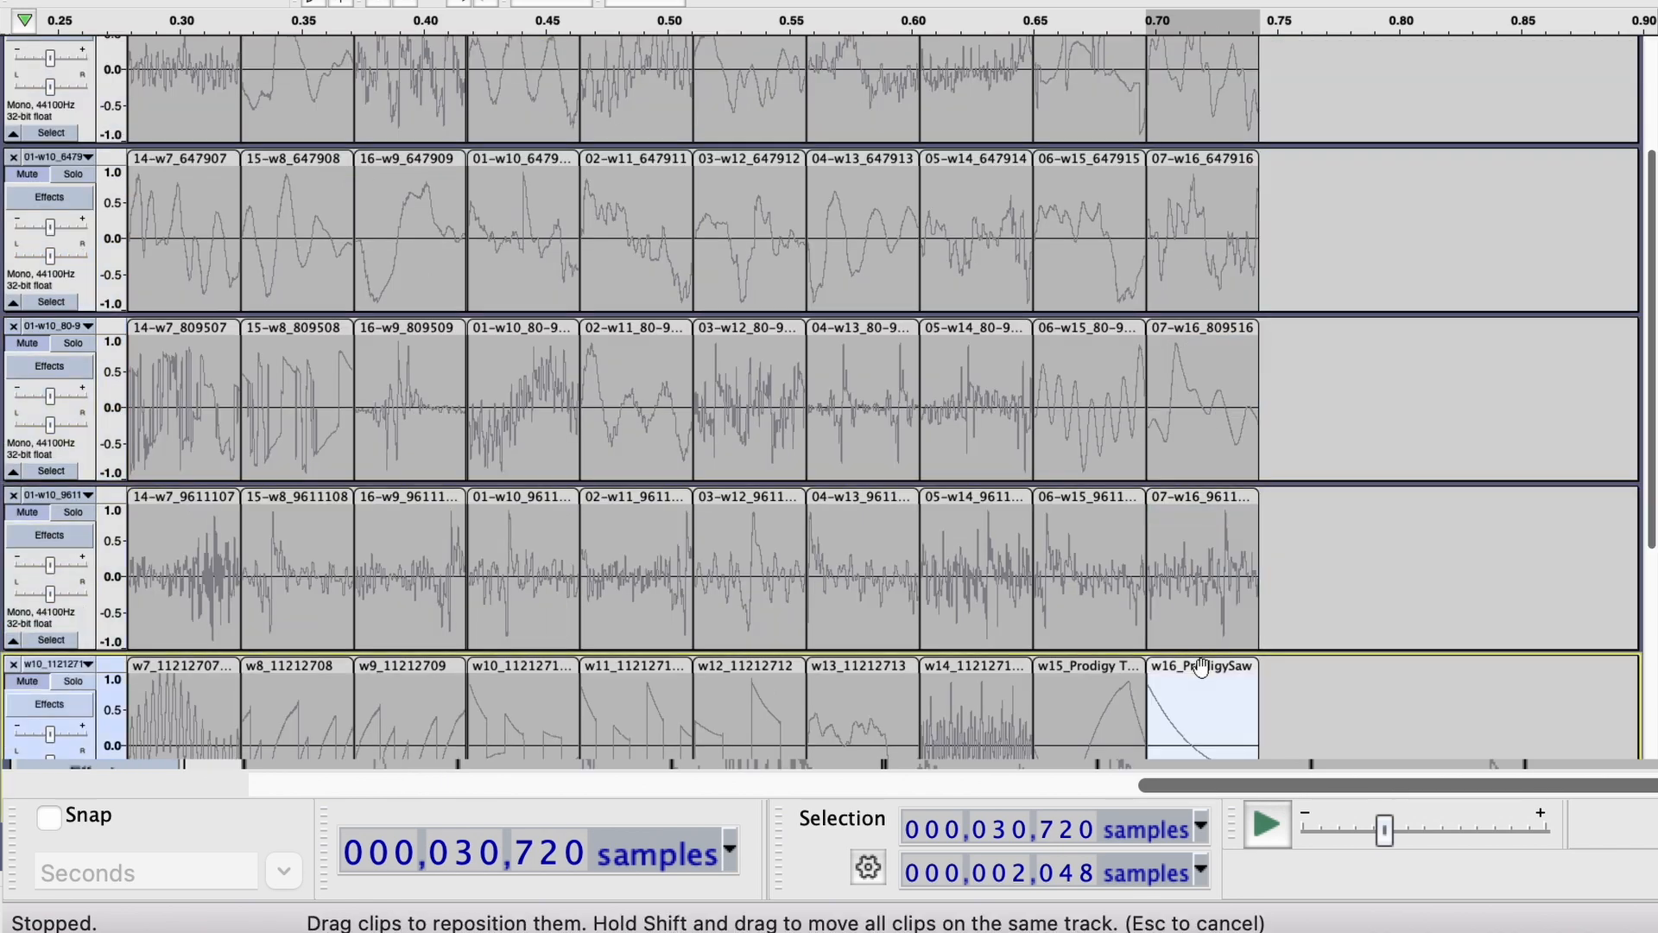
{"action": "scroll", "coordinate": [1200, 669], "scroll_direction": "down", "scroll_amount": 3}
{"action": "left_click", "coordinate": [1202, 566]}
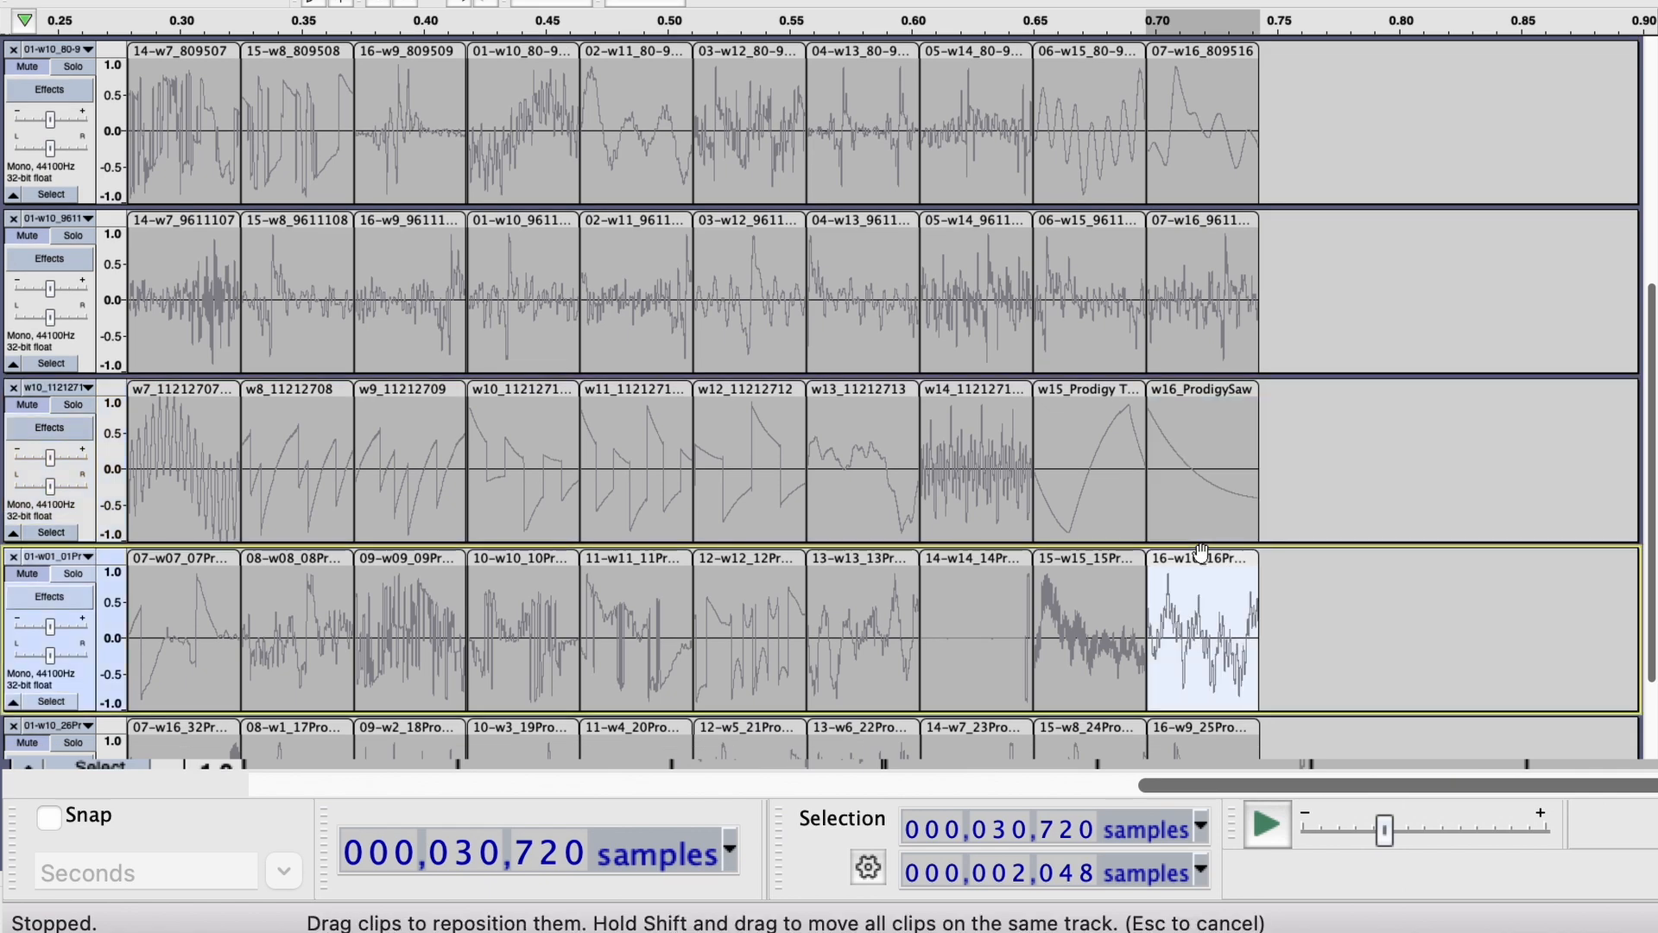
{"action": "scroll", "coordinate": [1202, 551], "scroll_direction": "down", "scroll_amount": 3}
{"action": "scroll", "coordinate": [1200, 552], "scroll_direction": "left", "scroll_amount": 5}
{"action": "scroll", "coordinate": [1200, 553], "scroll_direction": "up", "scroll_amount": 4}
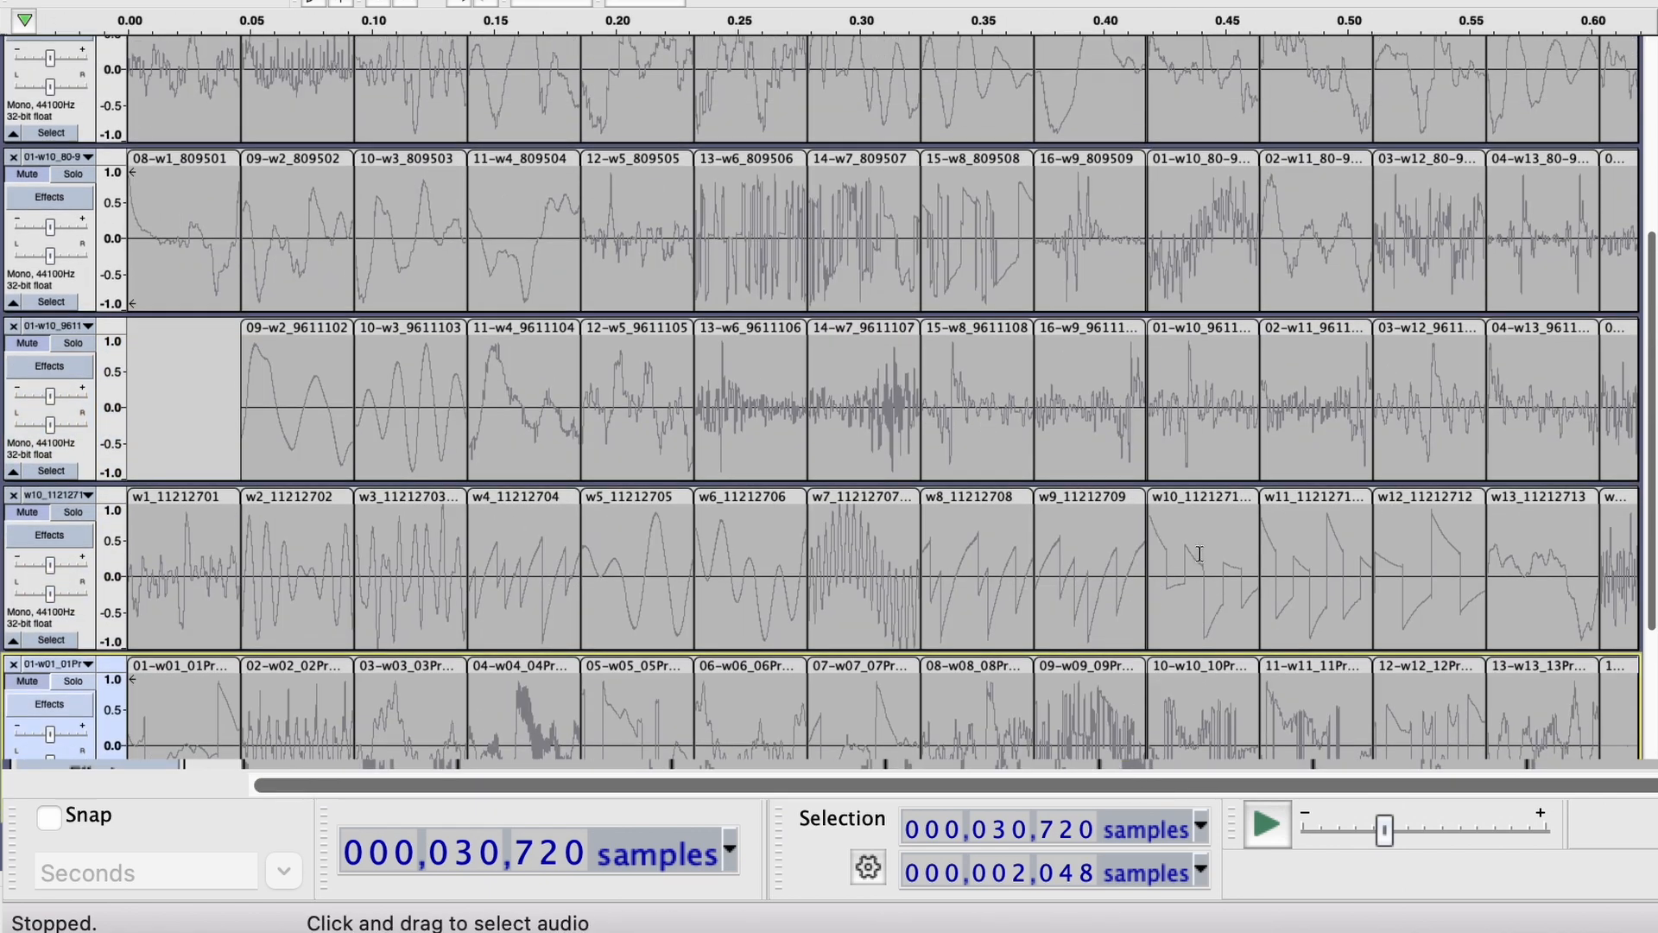
{"action": "scroll", "coordinate": [1200, 553], "scroll_direction": "down", "scroll_amount": 2}
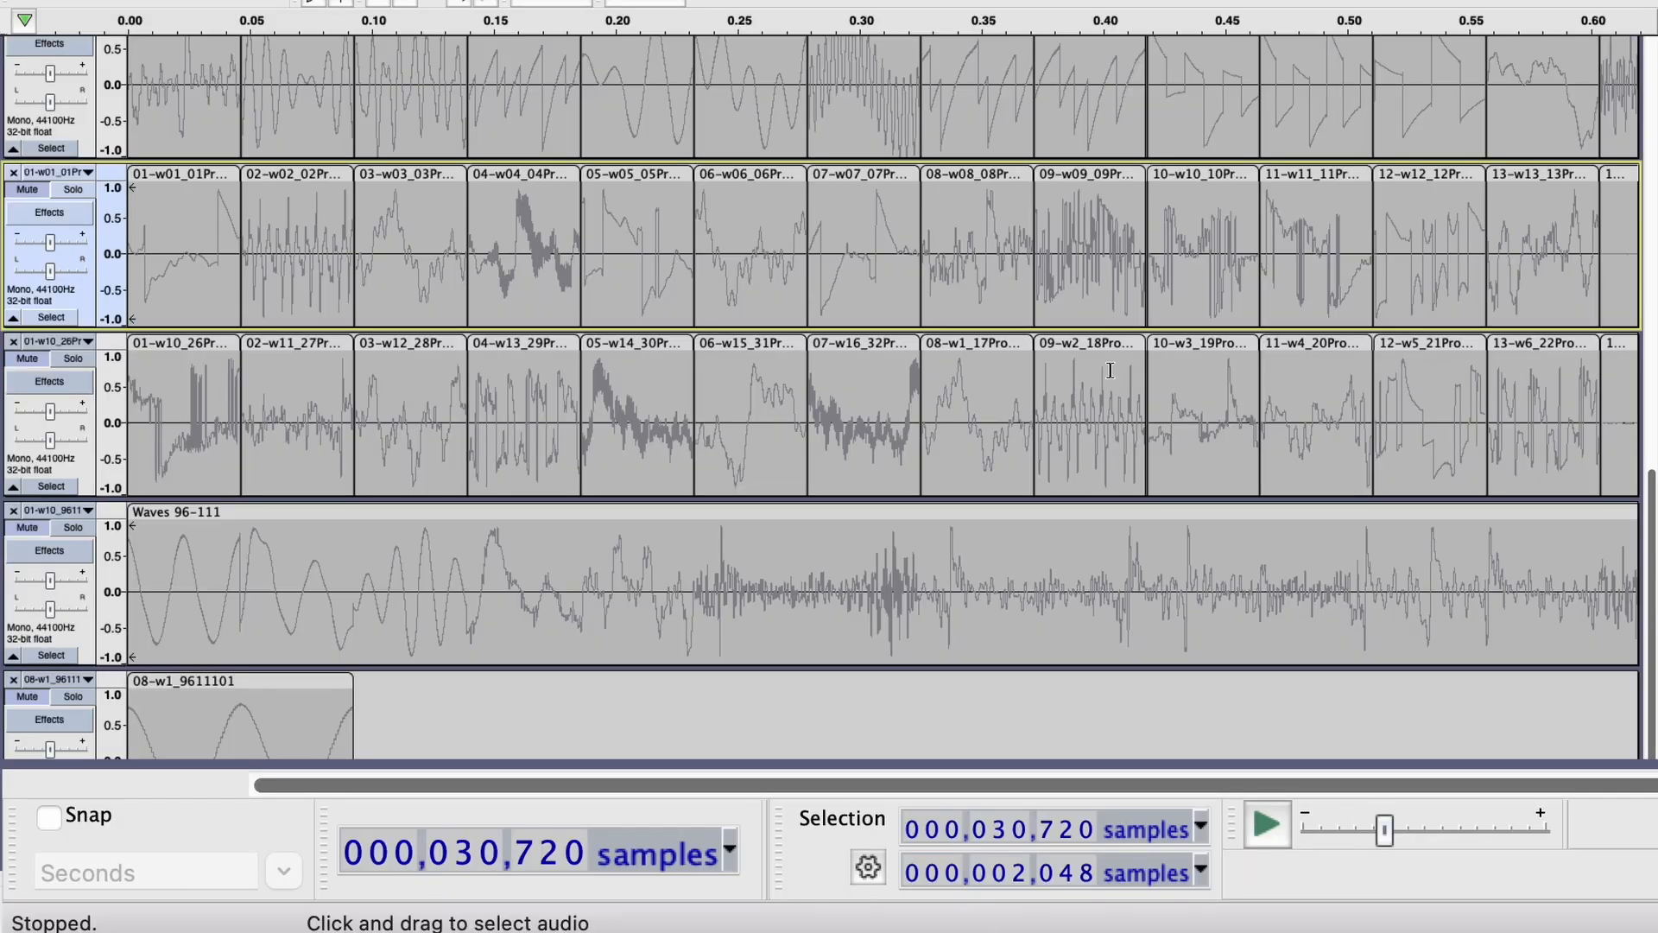
{"action": "scroll", "coordinate": [1215, 371], "scroll_direction": "right", "scroll_amount": 5}
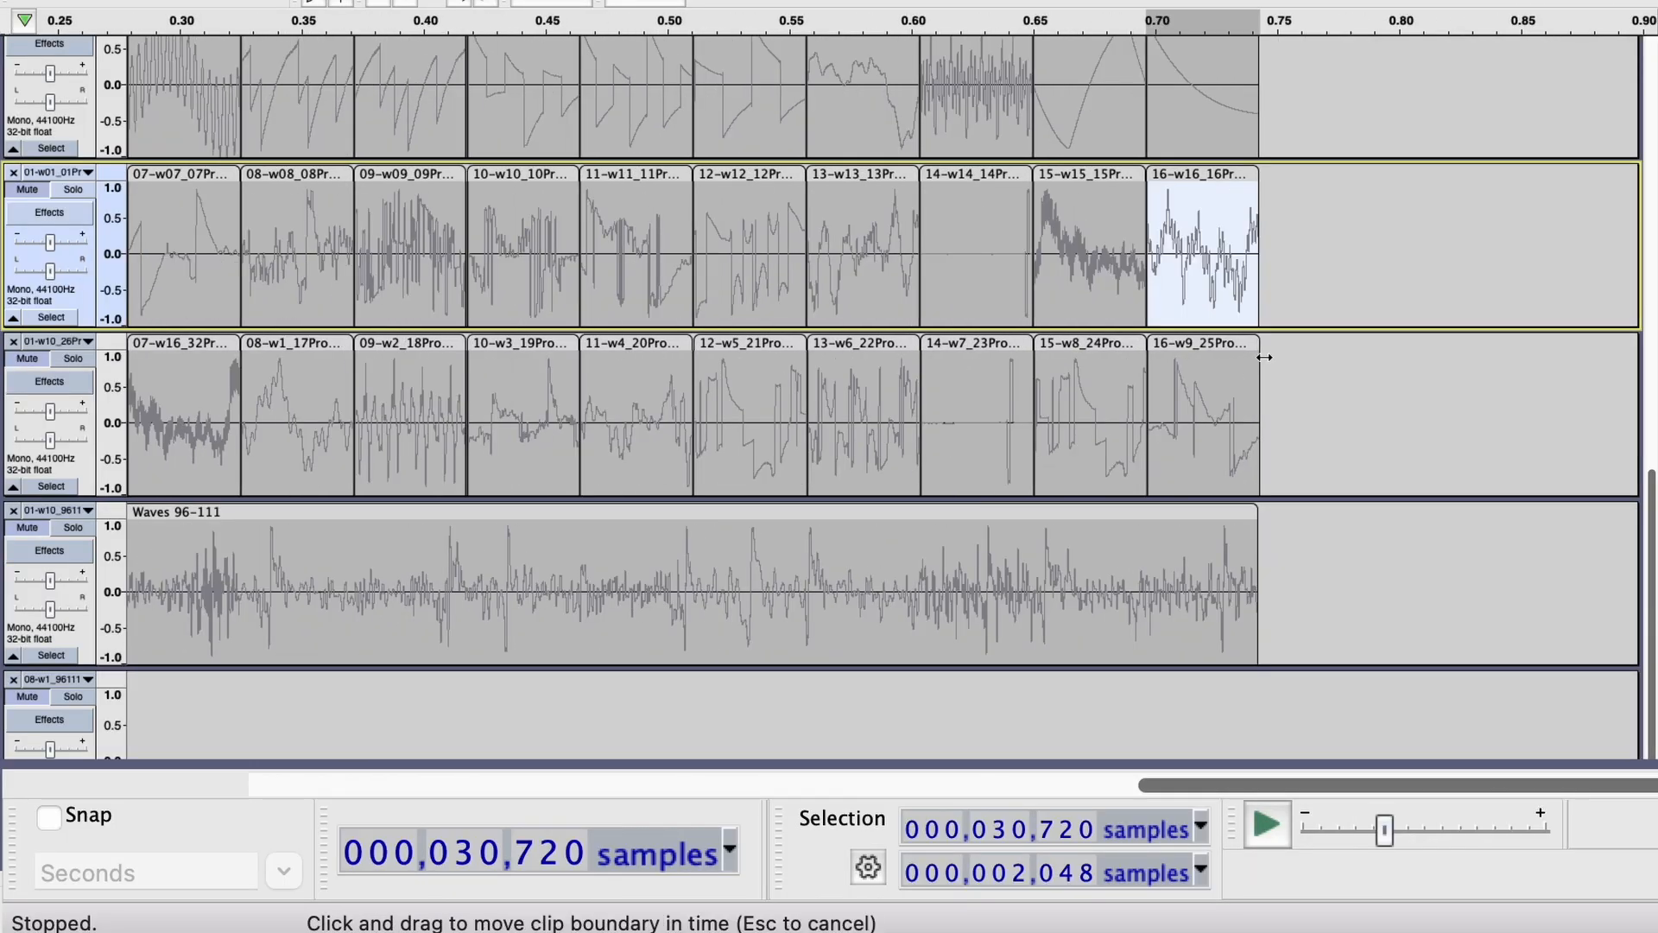
{"action": "left_click", "coordinate": [1235, 344]}
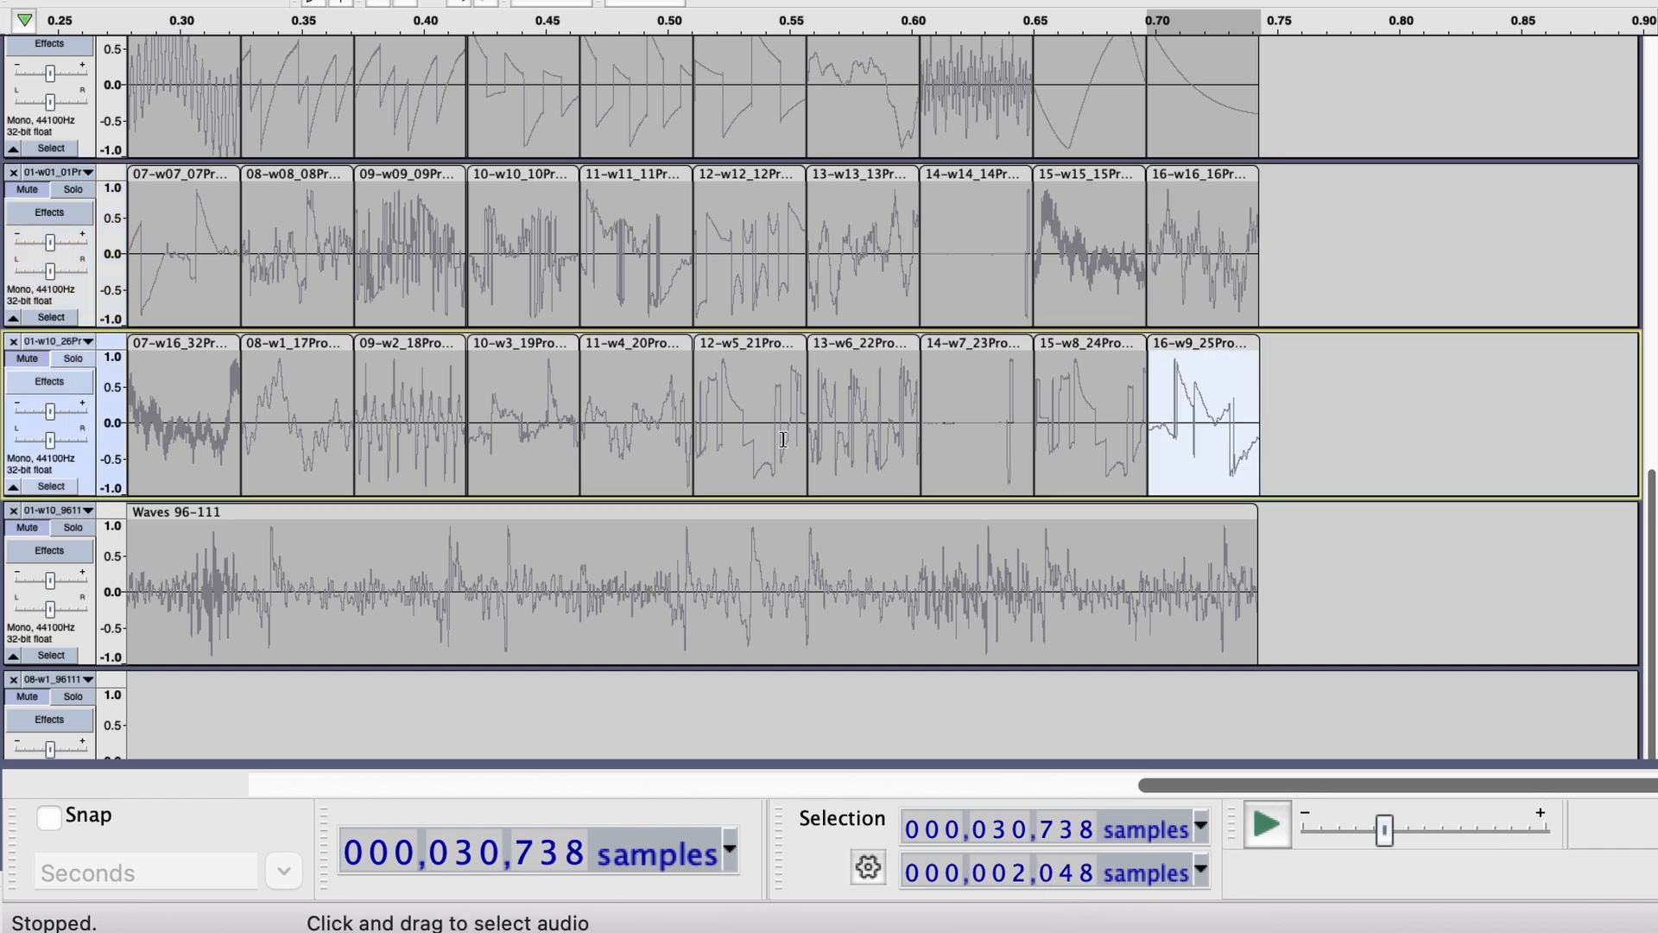
Move clip 01-w10 from the start of the second user-waves track to the end, directly after 16-w9.
{"action": "left_click", "coordinate": [765, 346]}
{"action": "scroll", "coordinate": [765, 346], "scroll_direction": "left", "scroll_amount": 5}
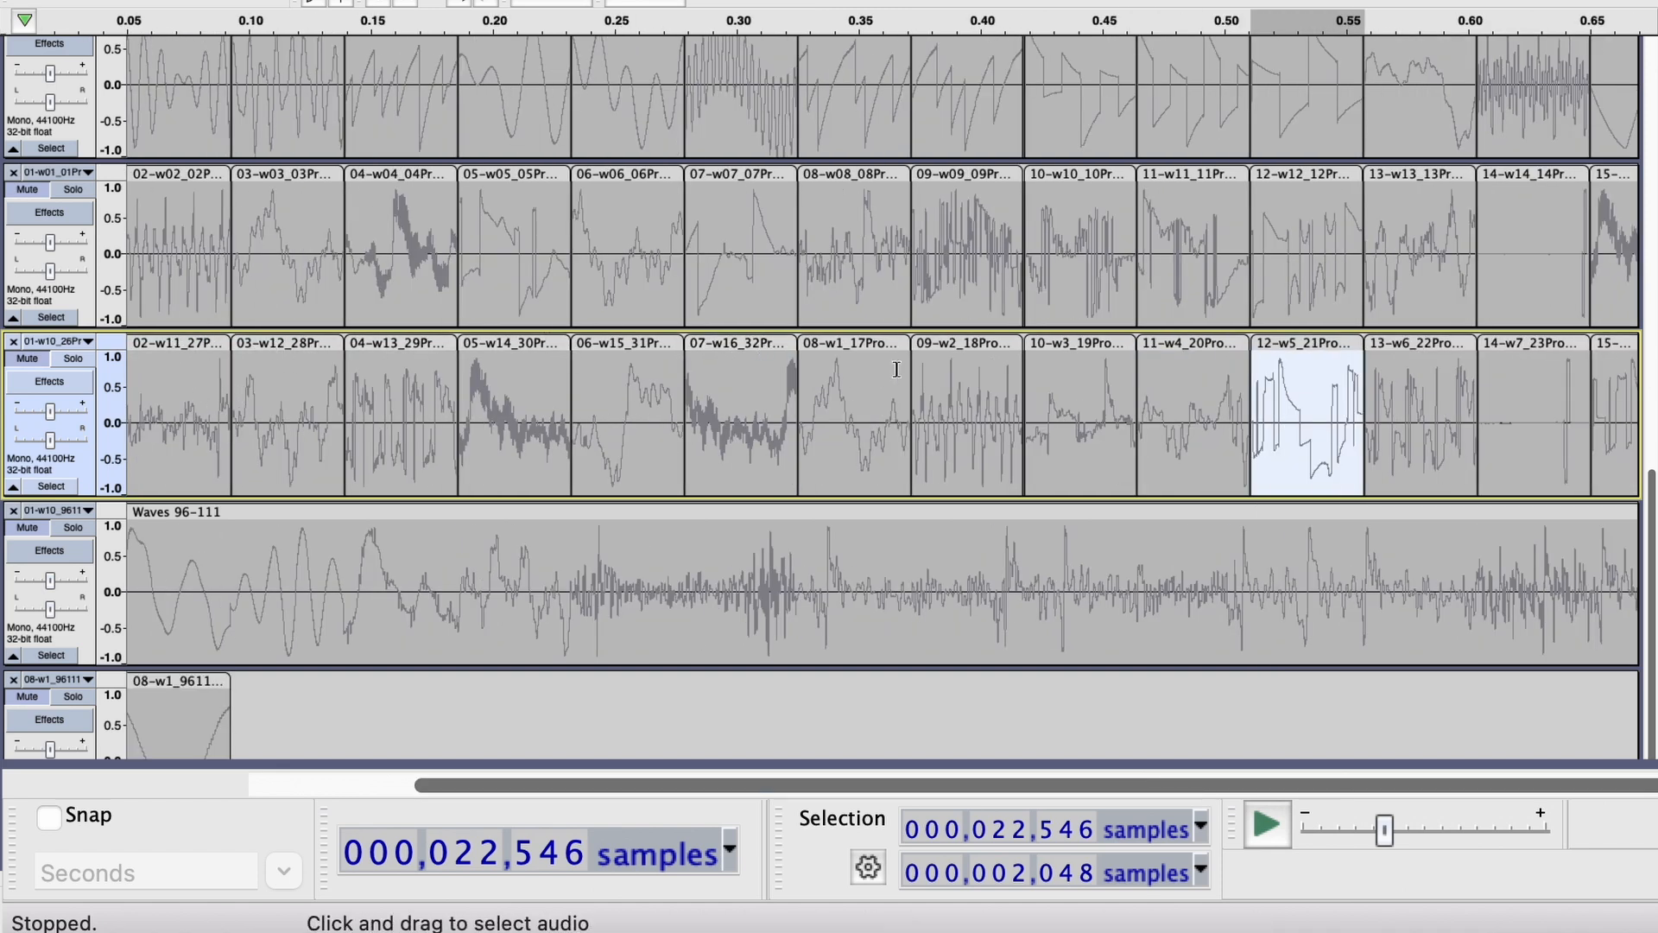
{"action": "scroll", "coordinate": [1306, 377], "scroll_direction": "right", "scroll_amount": 1}
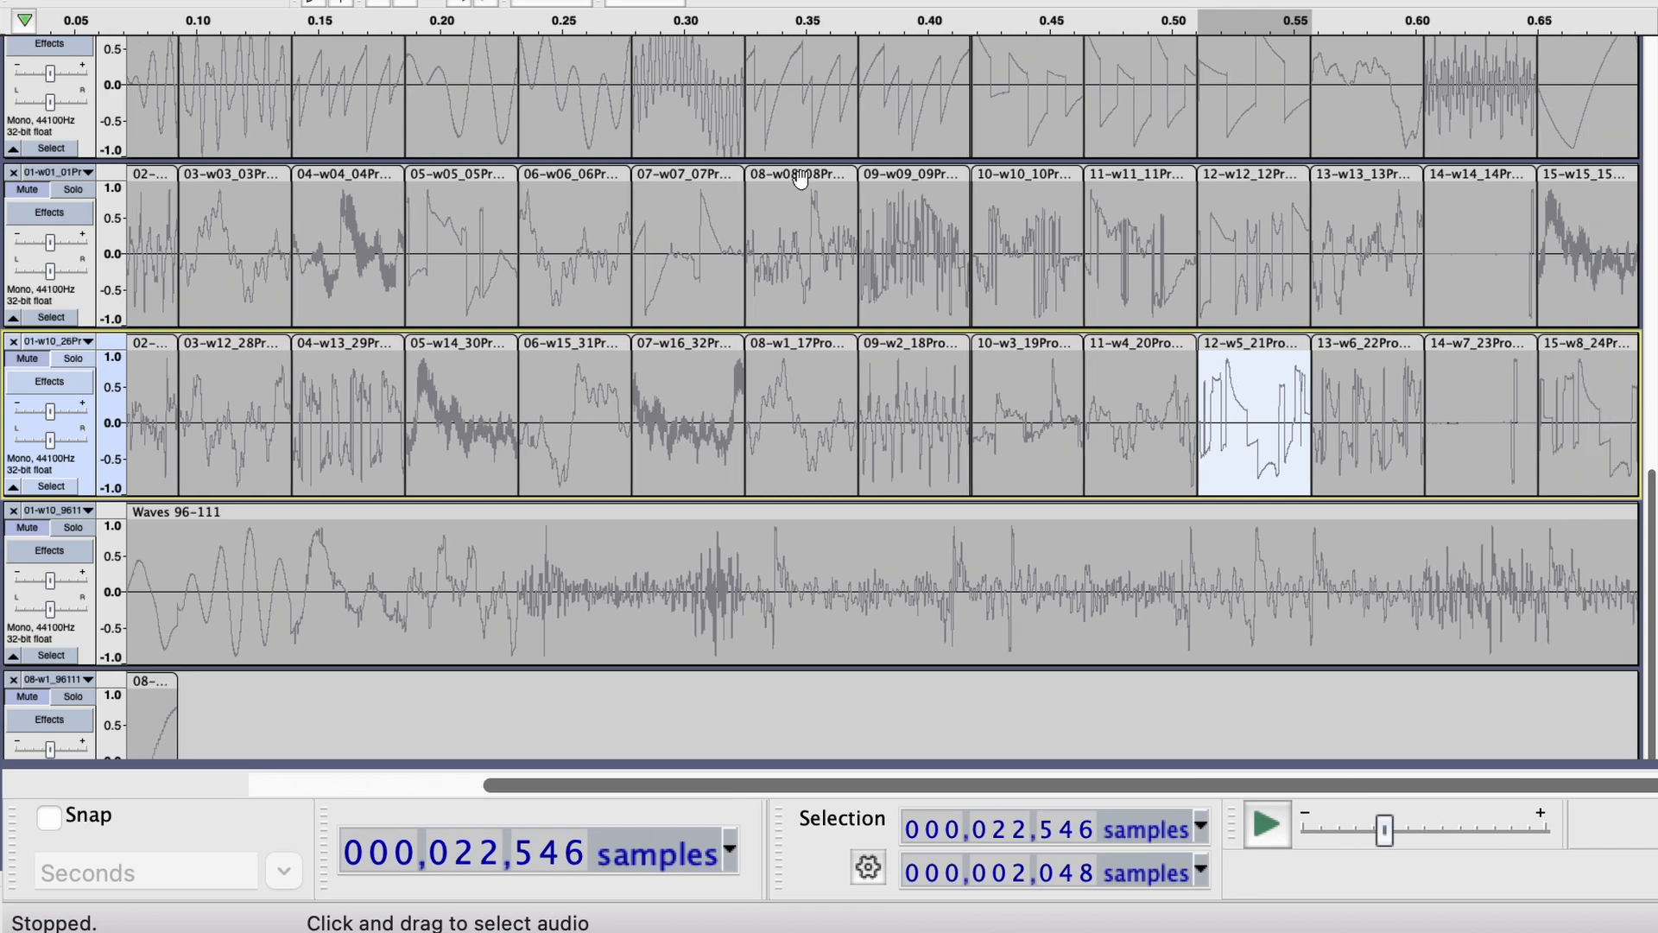
{"action": "scroll", "coordinate": [672, 418], "scroll_direction": "down", "scroll_amount": 1}
{"action": "scroll", "coordinate": [672, 418], "scroll_direction": "down", "scroll_amount": 2}
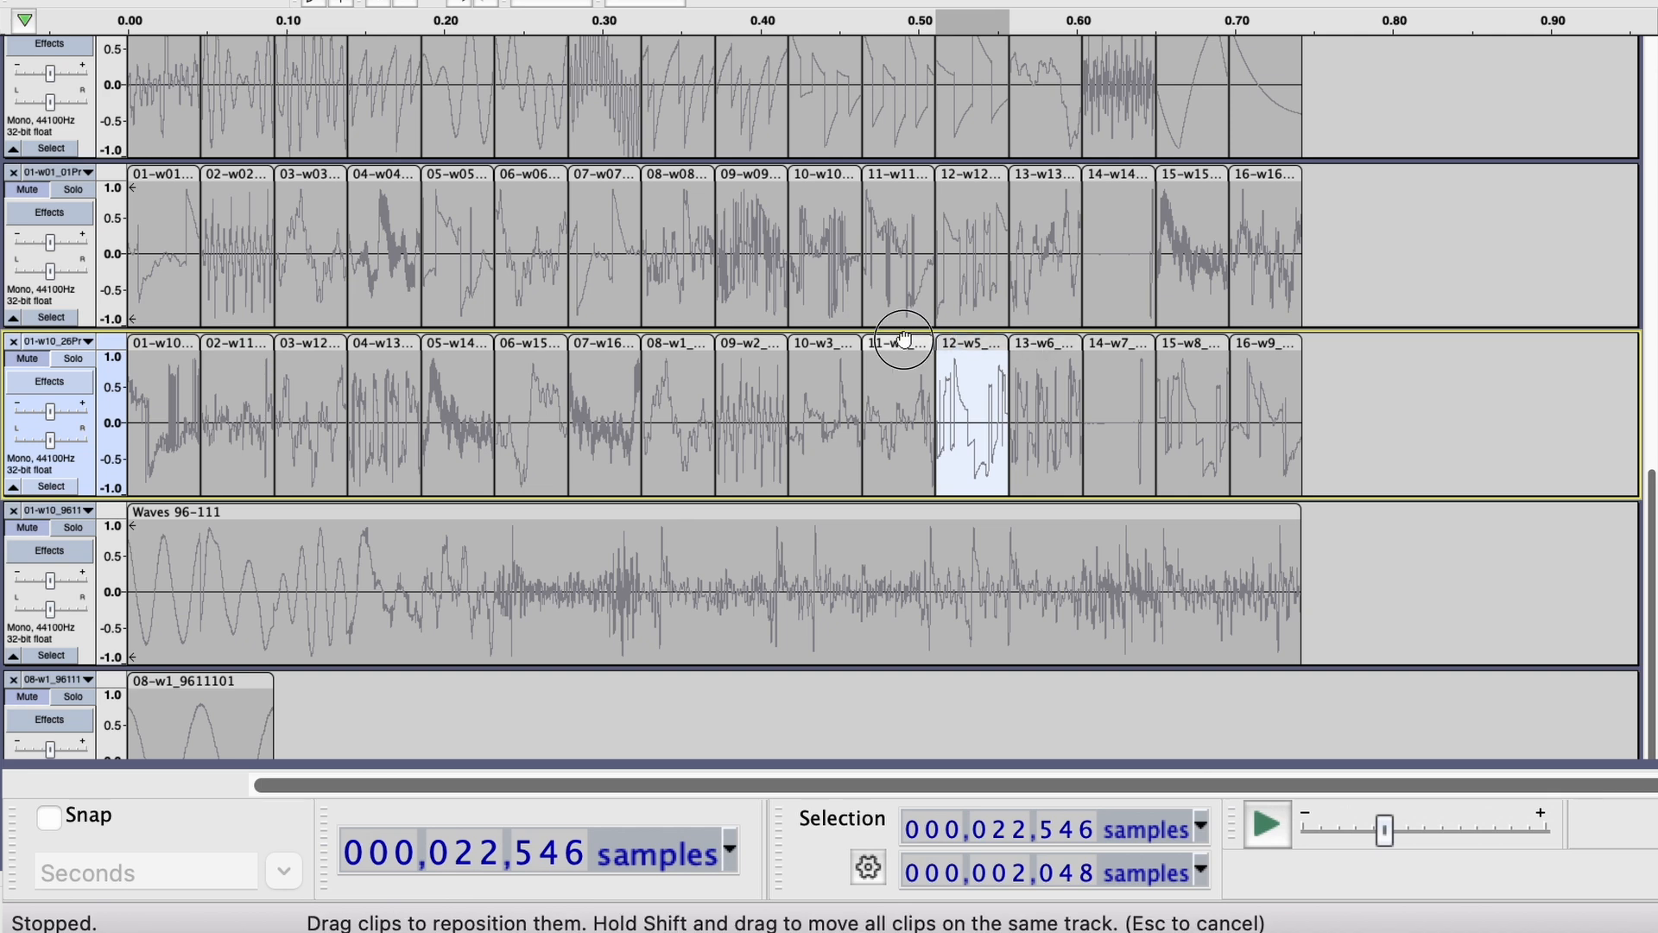
{"action": "left_click", "coordinate": [827, 365]}
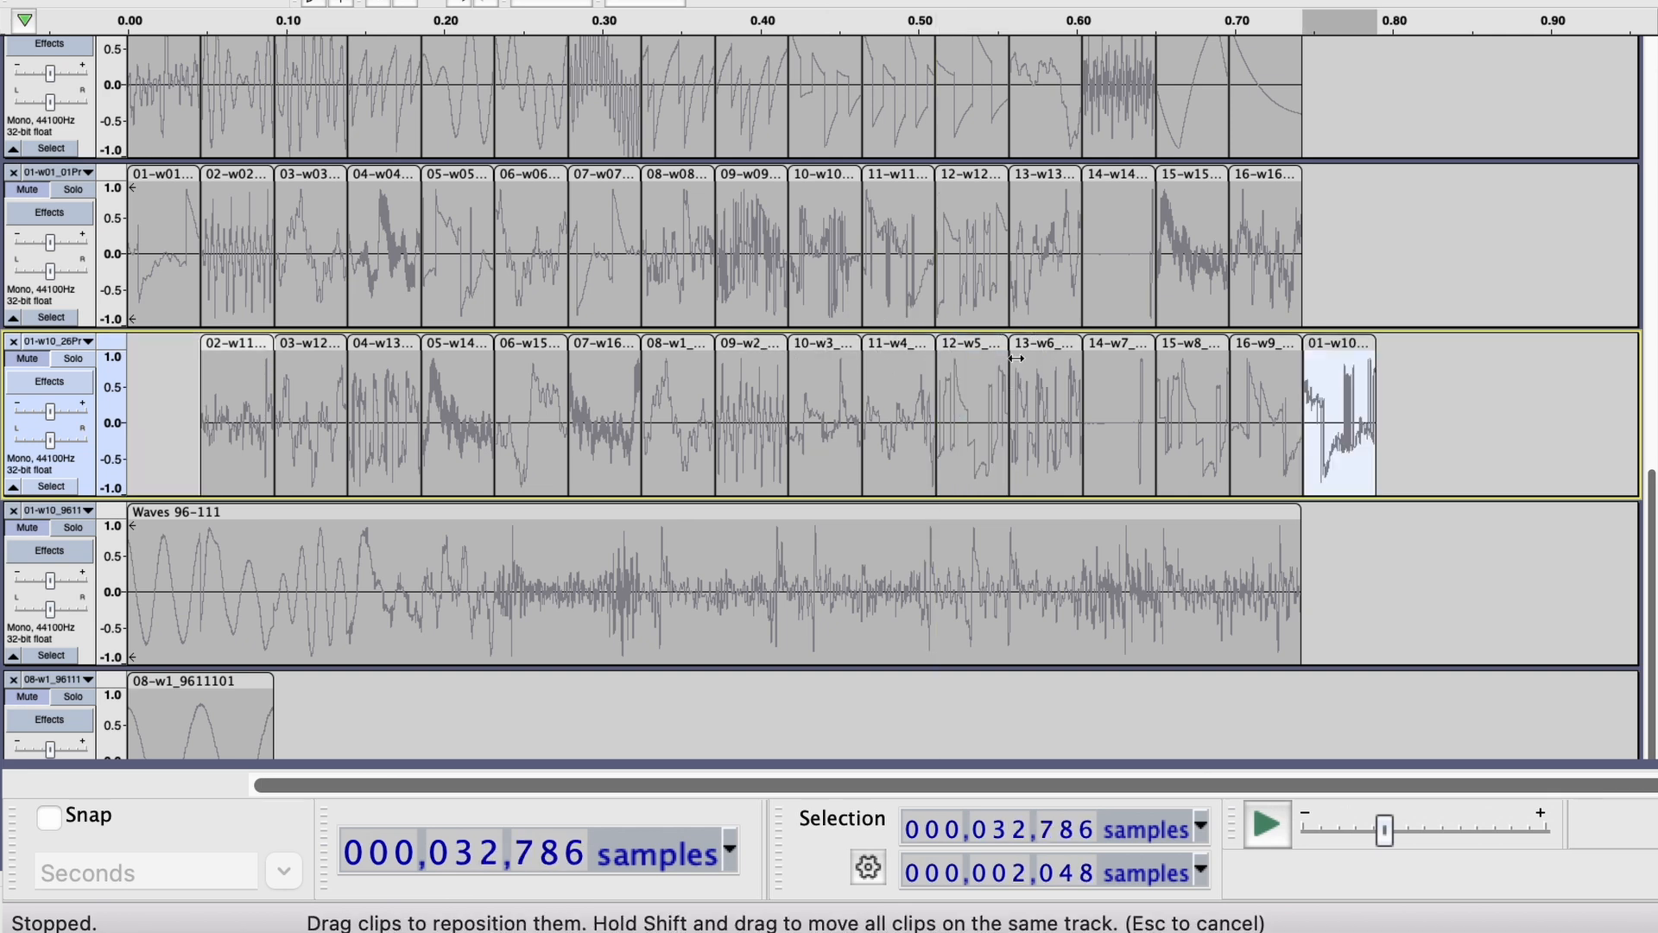
Move clips 02-w11 and 03-w12 to the end of the same track, directly after 01-w10.
{"action": "left_click", "coordinate": [244, 375]}
{"action": "left_click", "coordinate": [221, 345]}
{"action": "left_click_drag", "start_coordinate": [221, 346], "coordinate": [1455, 412]}
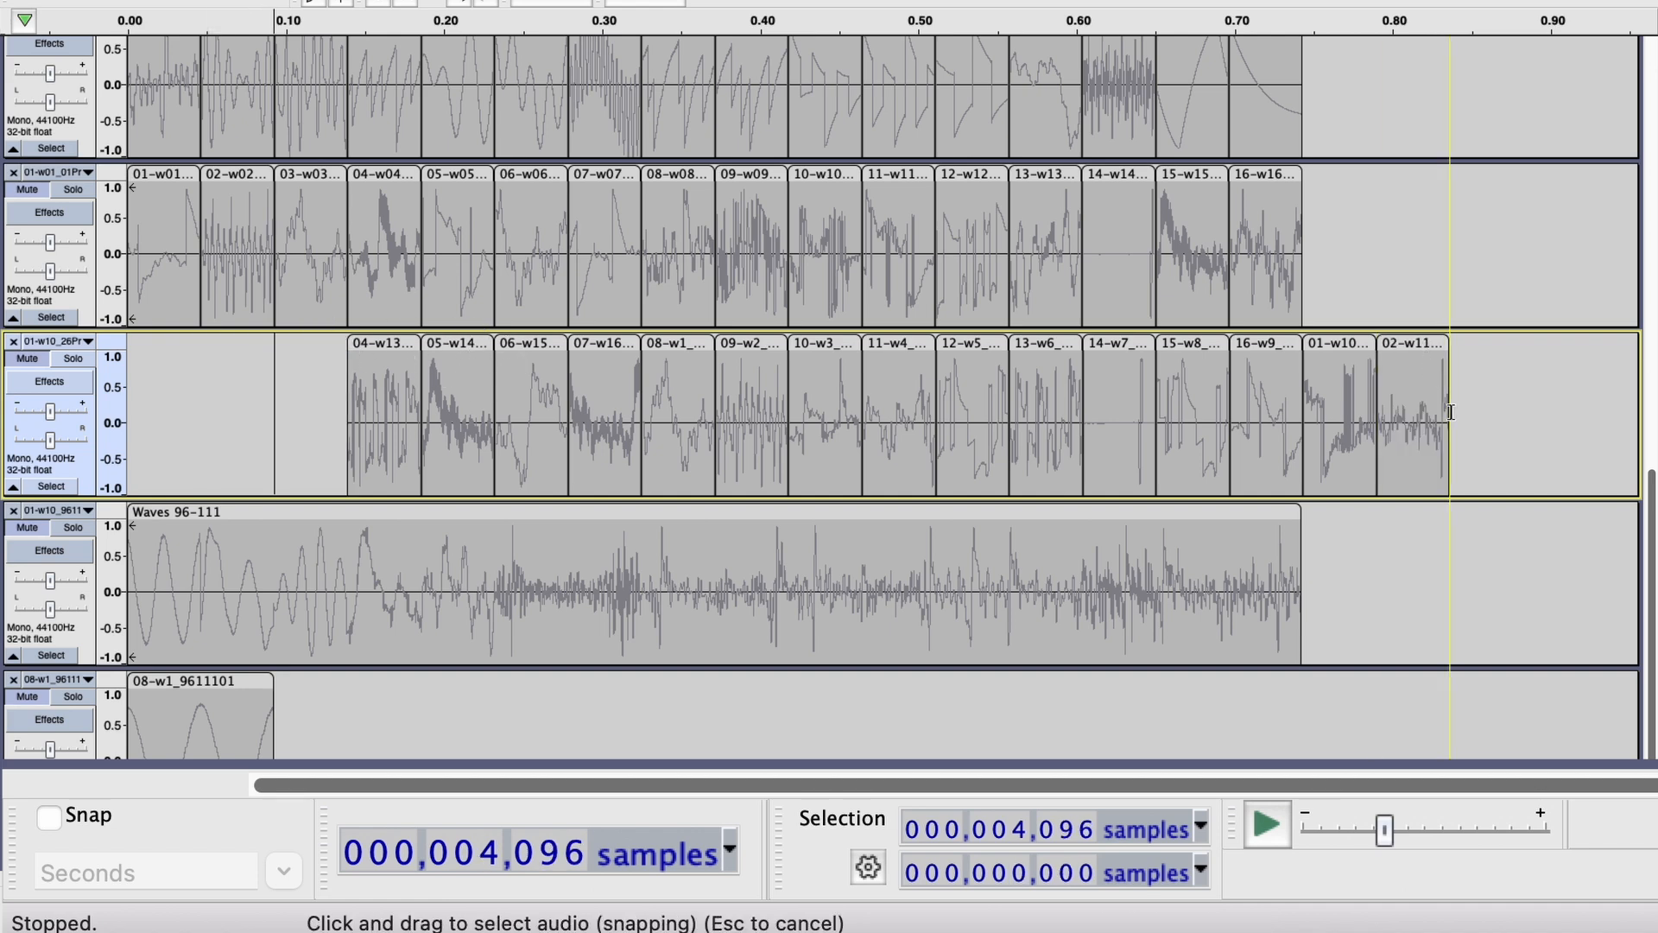
{"action": "left_click", "coordinate": [1451, 411]}
{"action": "key", "text": "ctrl+v"}
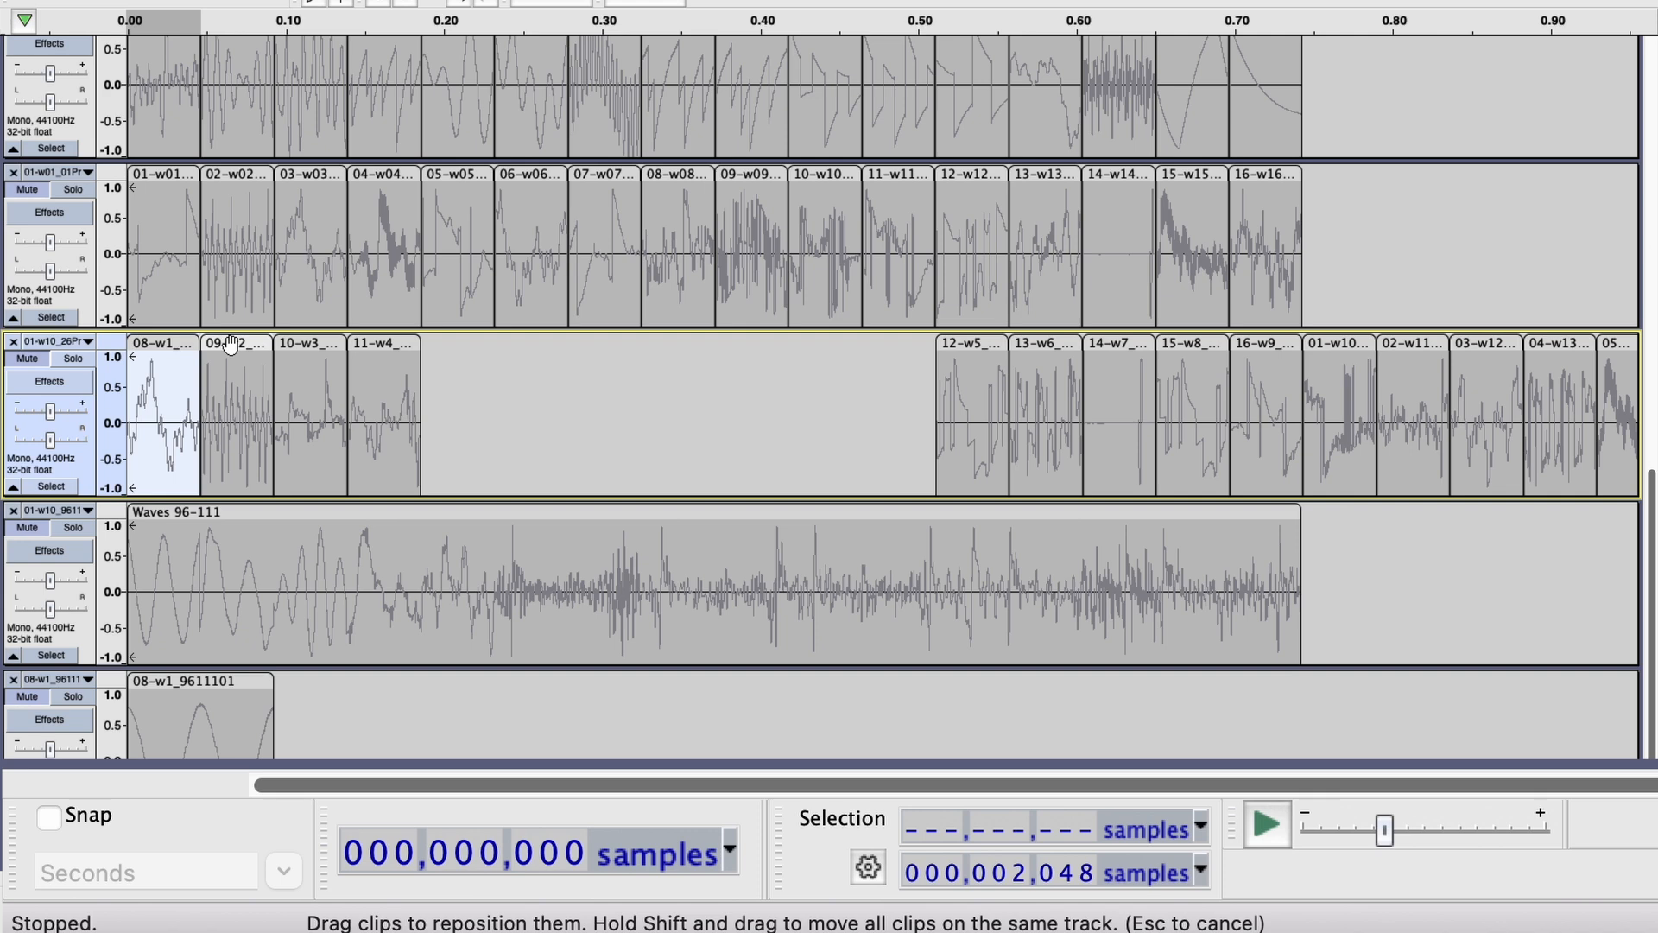
Move clips 04-w13 to 07-w16 to the track's end after 03-w12, and clips 08-w1 to 11-w4 to its start in order.
{"action": "left_click", "coordinate": [230, 344]}
{"action": "left_click", "coordinate": [298, 338]}
{"action": "left_click", "coordinate": [223, 342]}
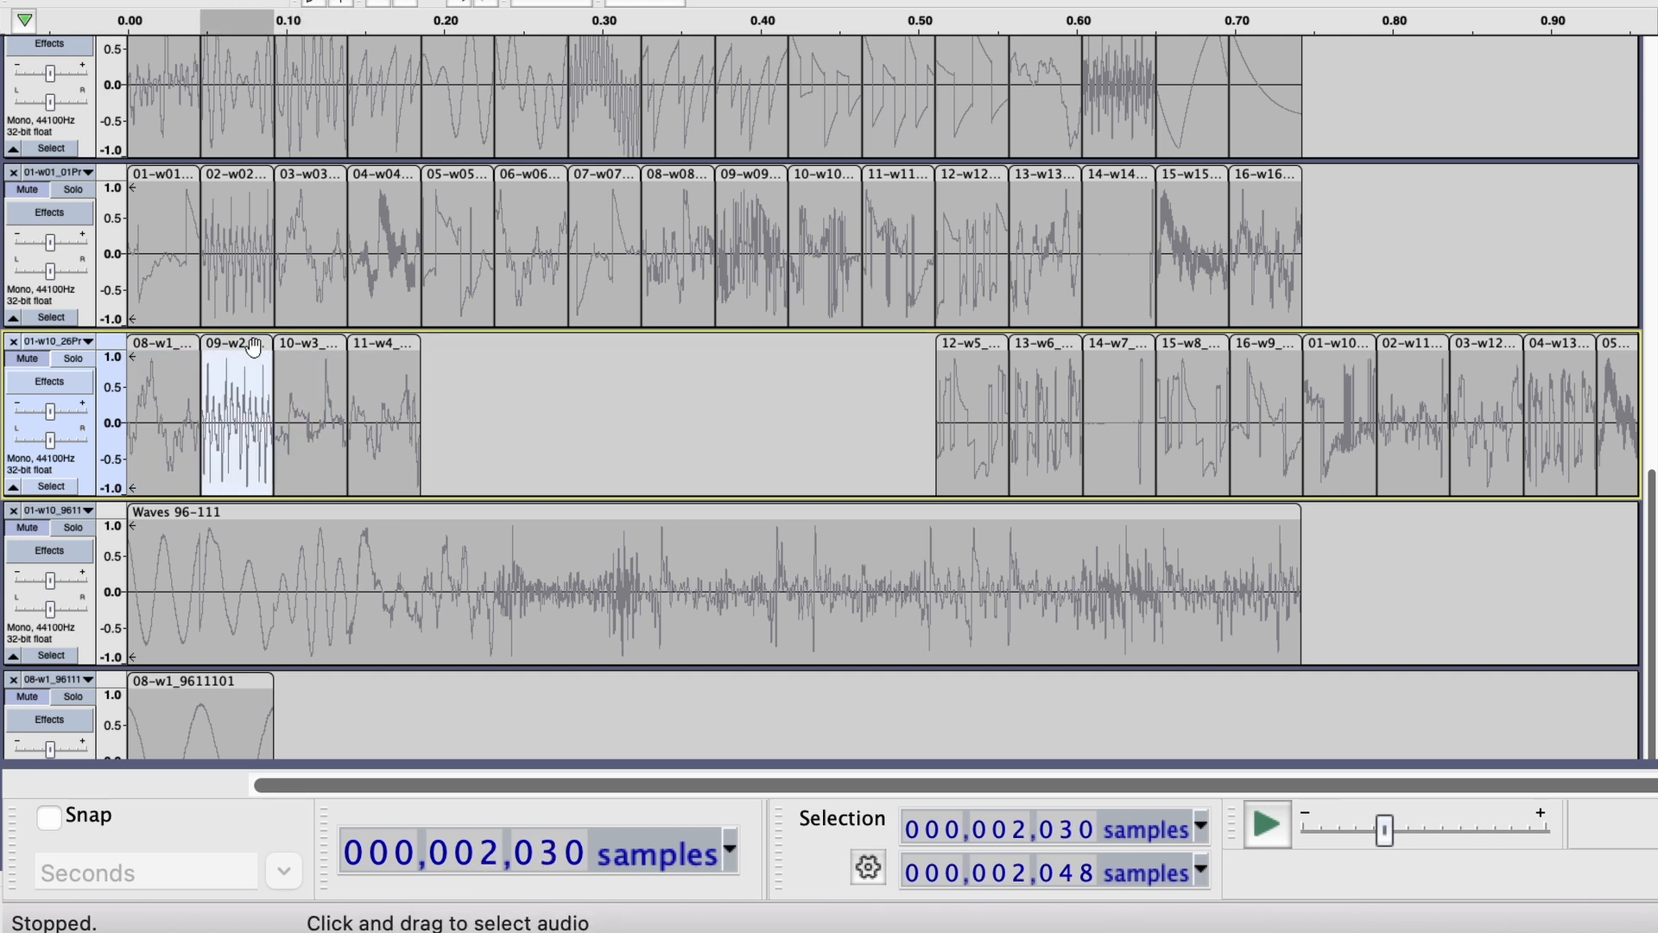
{"action": "left_click_drag", "start_coordinate": [361, 344], "coordinate": [231, 340]}
{"action": "left_click", "coordinate": [247, 344]}
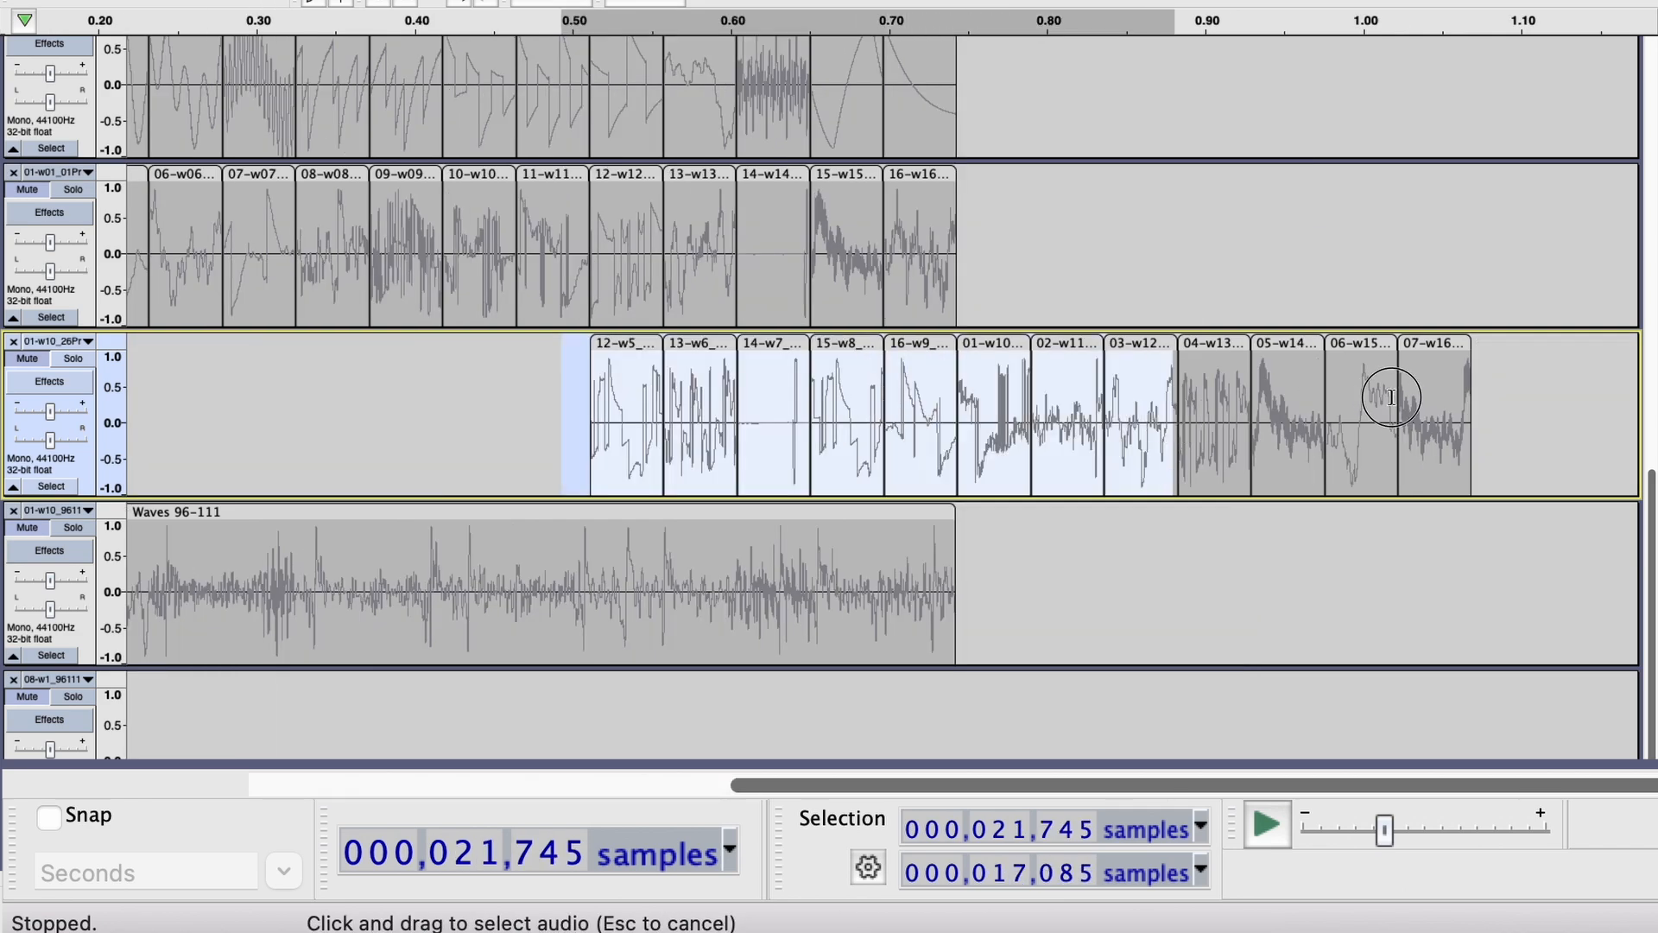
Move the clips from 12-w5 through 07-w16 together to directly after 11-w4, and check the start and length of 07-w16.
{"action": "left_click_drag", "start_coordinate": [1381, 396], "coordinate": [1515, 386]}
{"action": "scroll", "coordinate": [1235, 405], "scroll_direction": "left", "scroll_amount": 4}
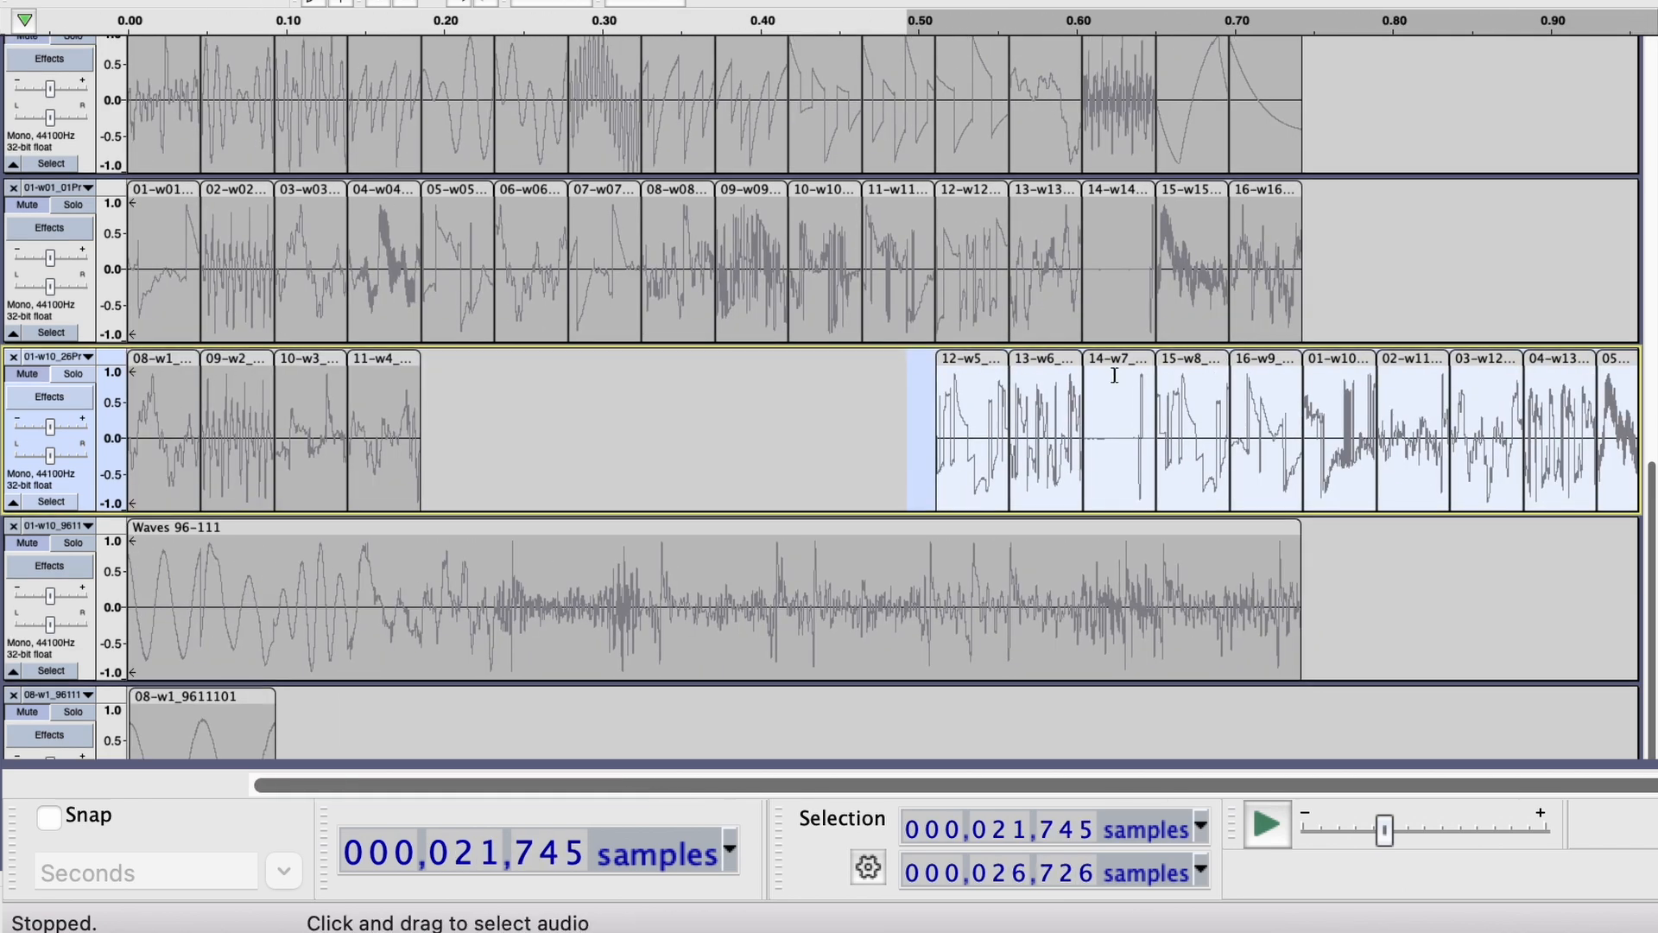
{"action": "left_click_drag", "start_coordinate": [977, 361], "coordinate": [459, 404]}
{"action": "left_click", "coordinate": [1263, 359]}
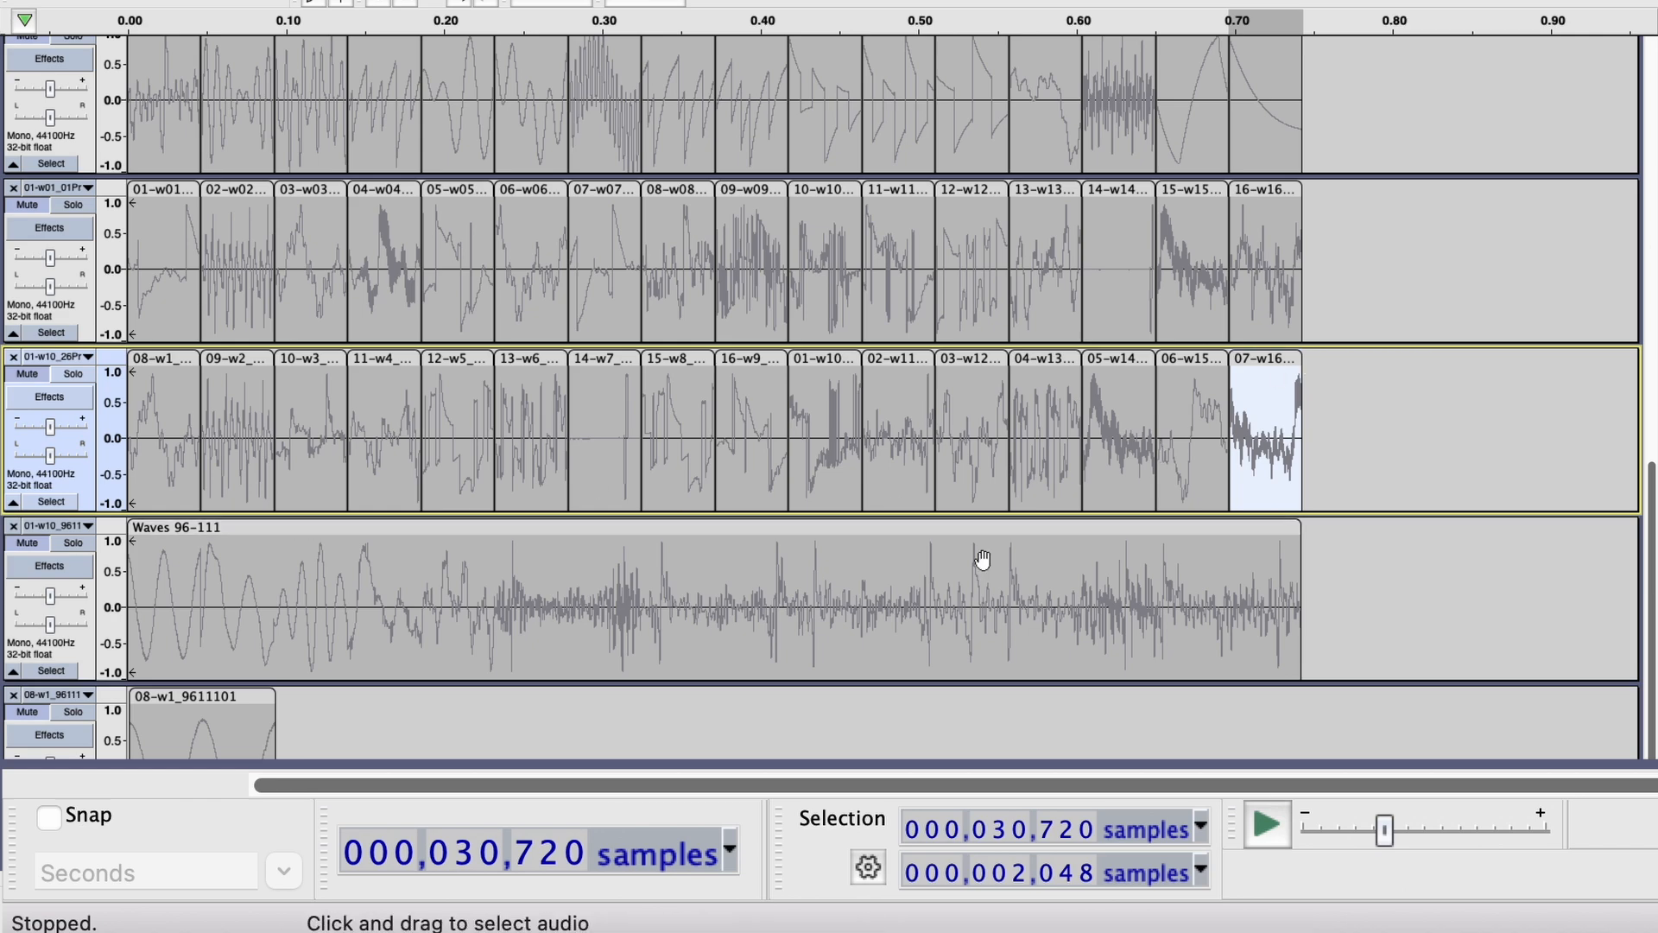
Apply Change Speed with a speed multiplier of 2.000 to the 08-w1_9611101 clip in the lowest track.
{"action": "scroll", "coordinate": [161, 179], "scroll_direction": "up", "scroll_amount": 3}
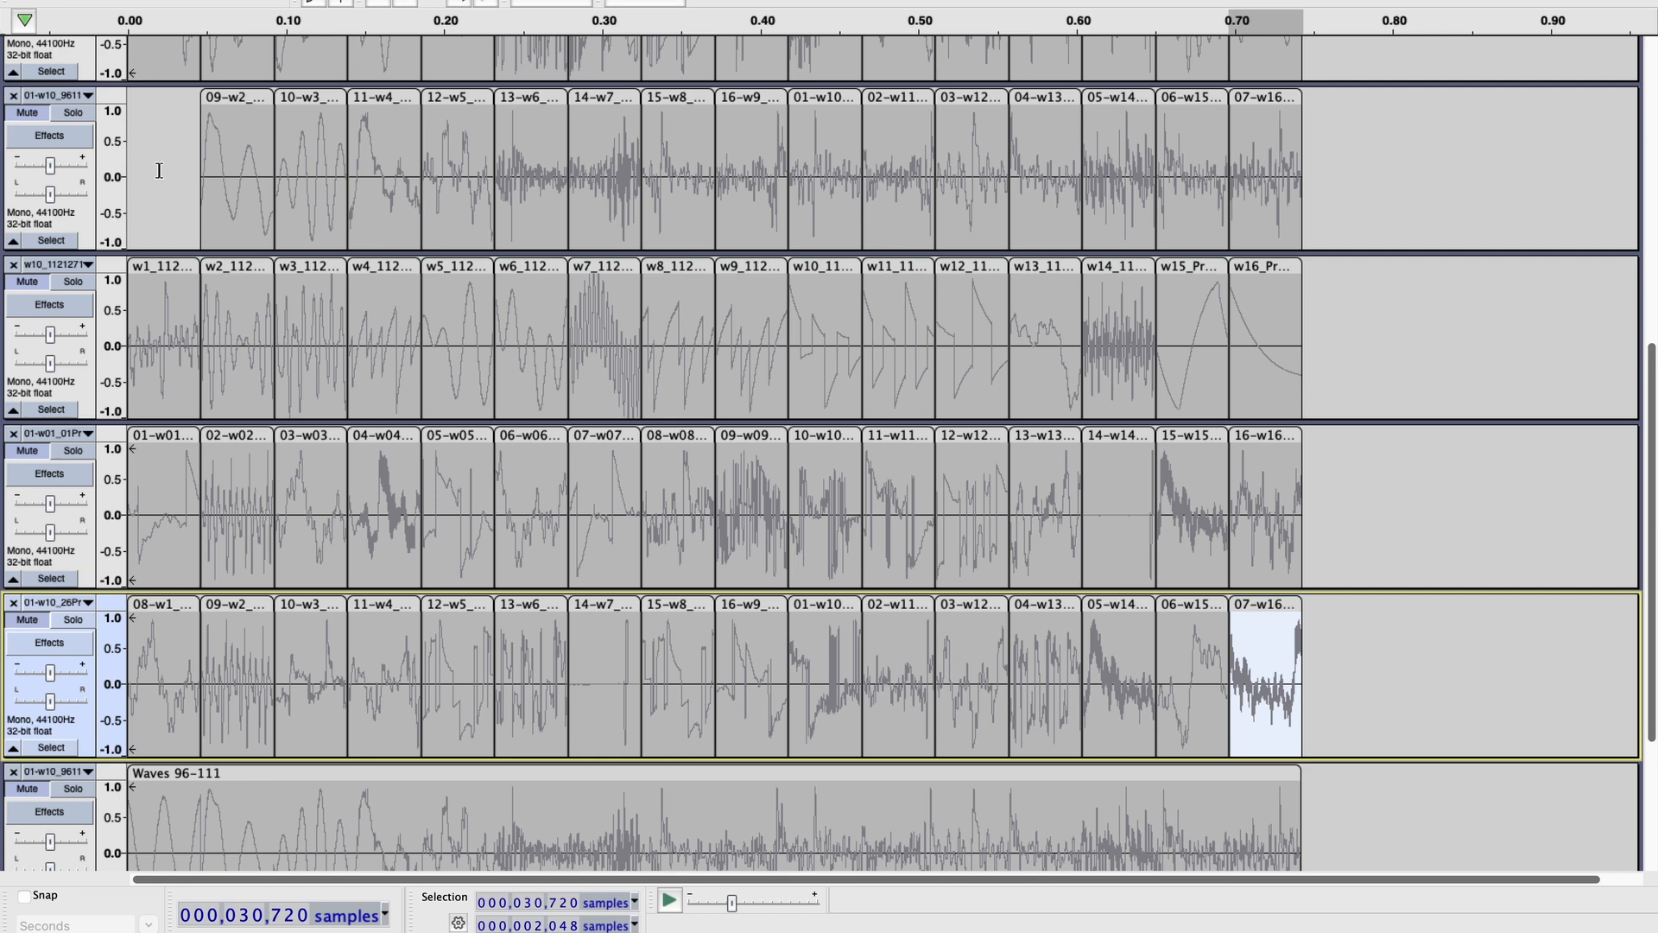
{"action": "scroll", "coordinate": [187, 227], "scroll_direction": "down", "scroll_amount": 3}
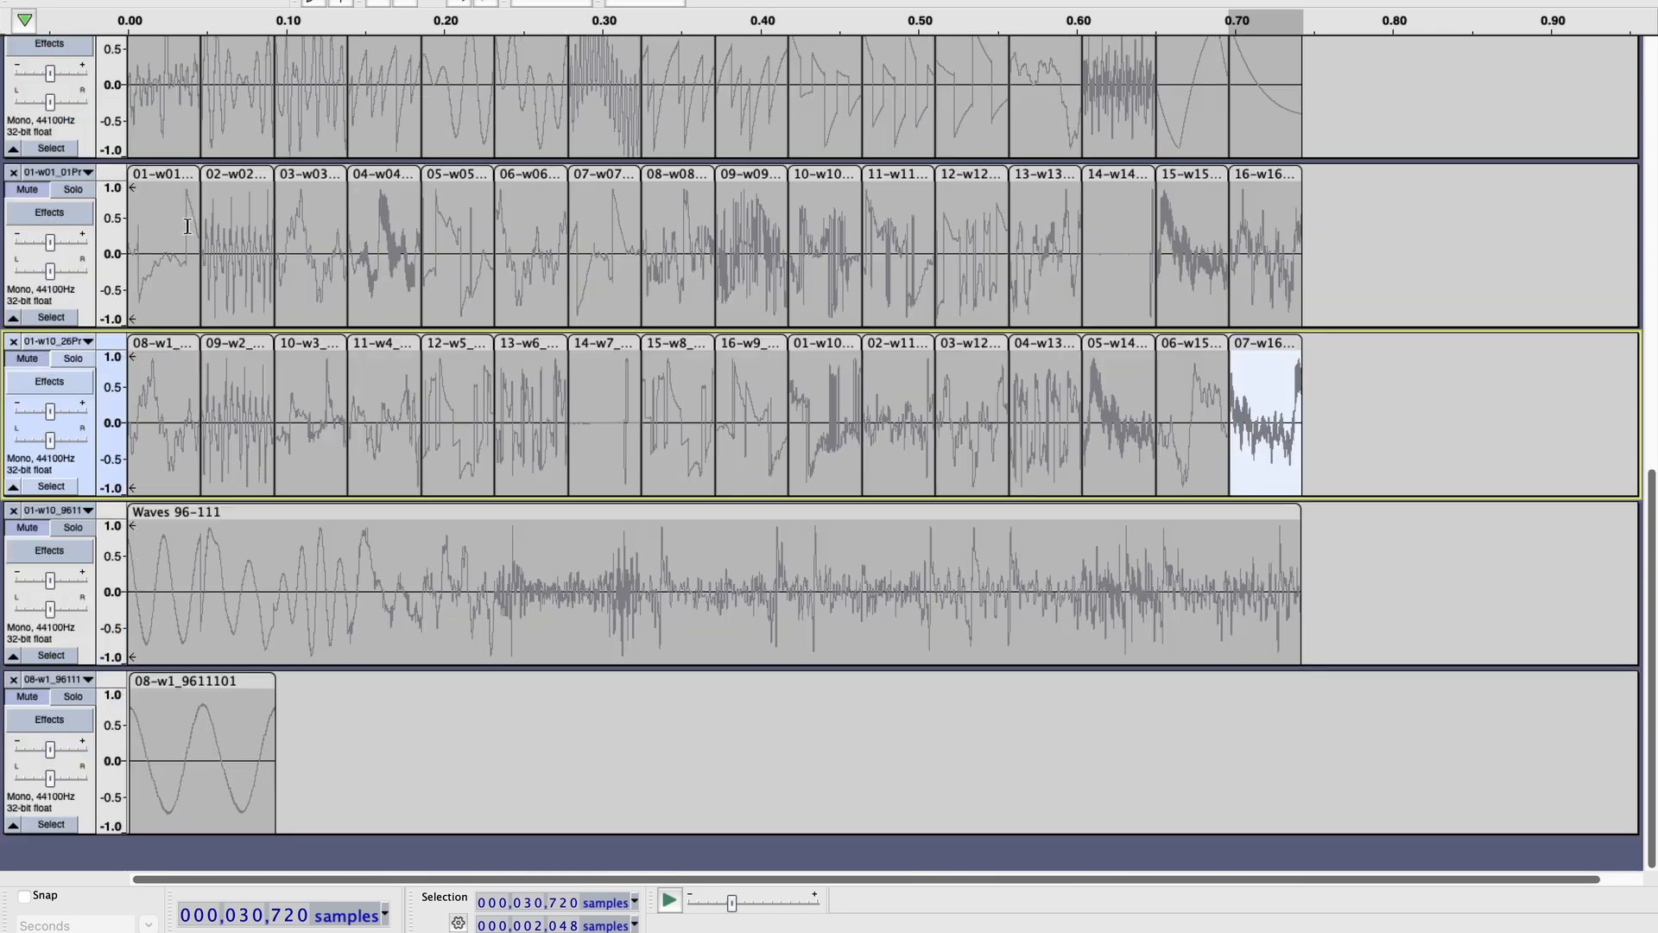
{"action": "left_click", "coordinate": [244, 681]}
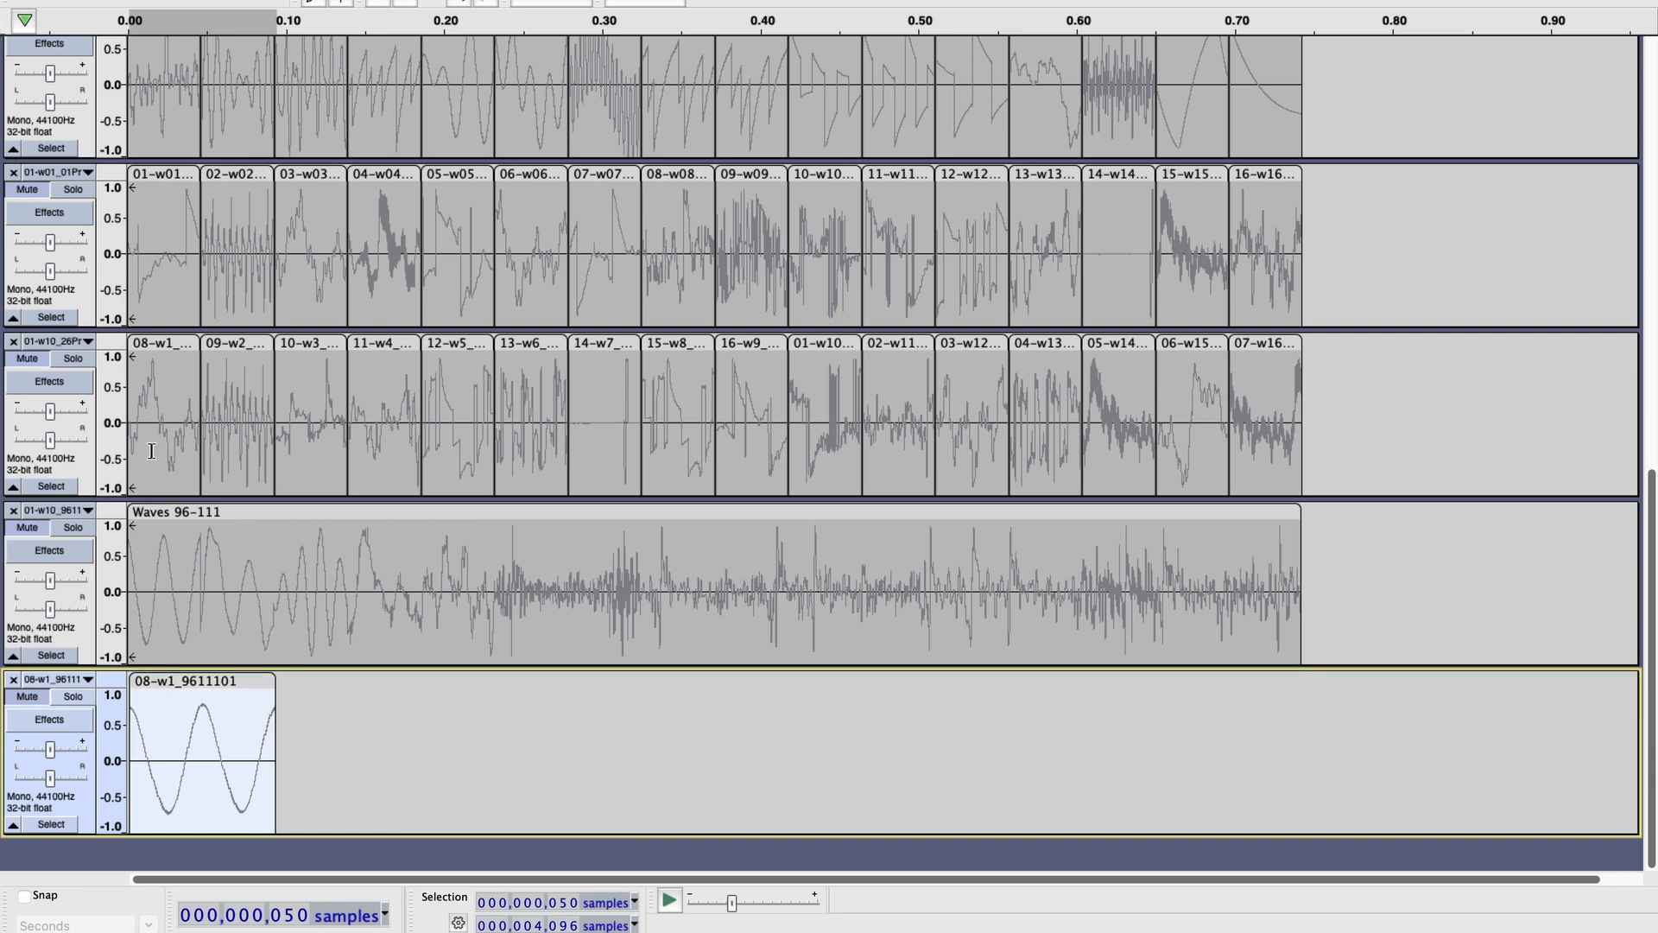
{"action": "left_click", "coordinate": [163, 176]}
{"action": "left_click", "coordinate": [194, 682]}
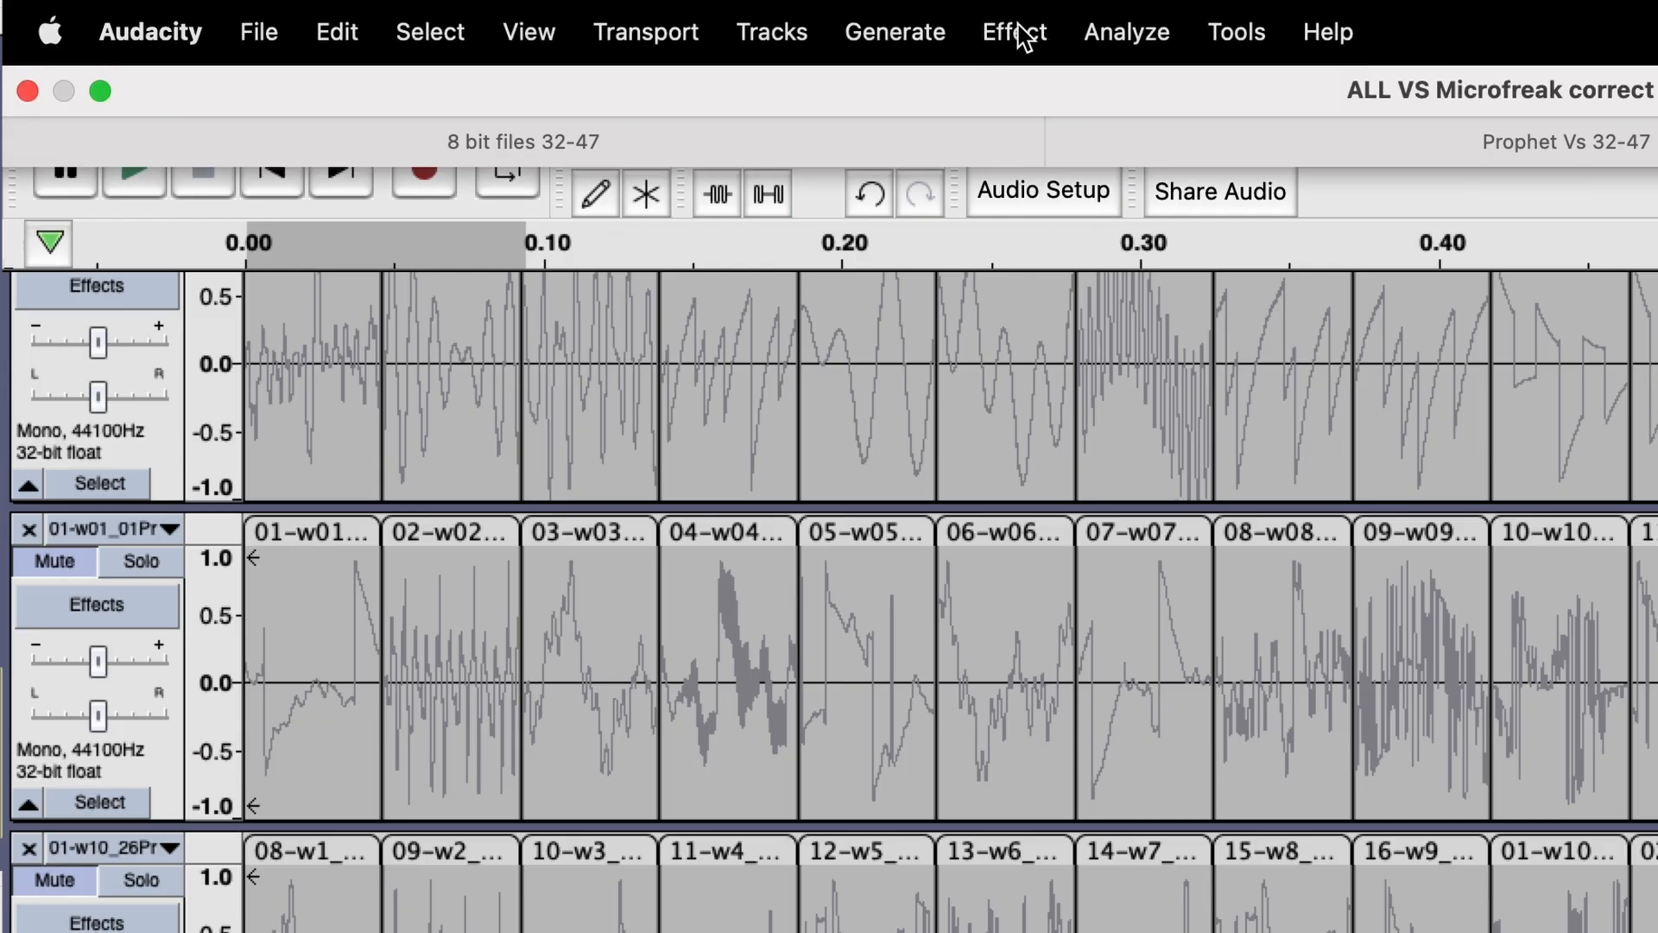
{"action": "left_click", "coordinate": [1019, 35]}
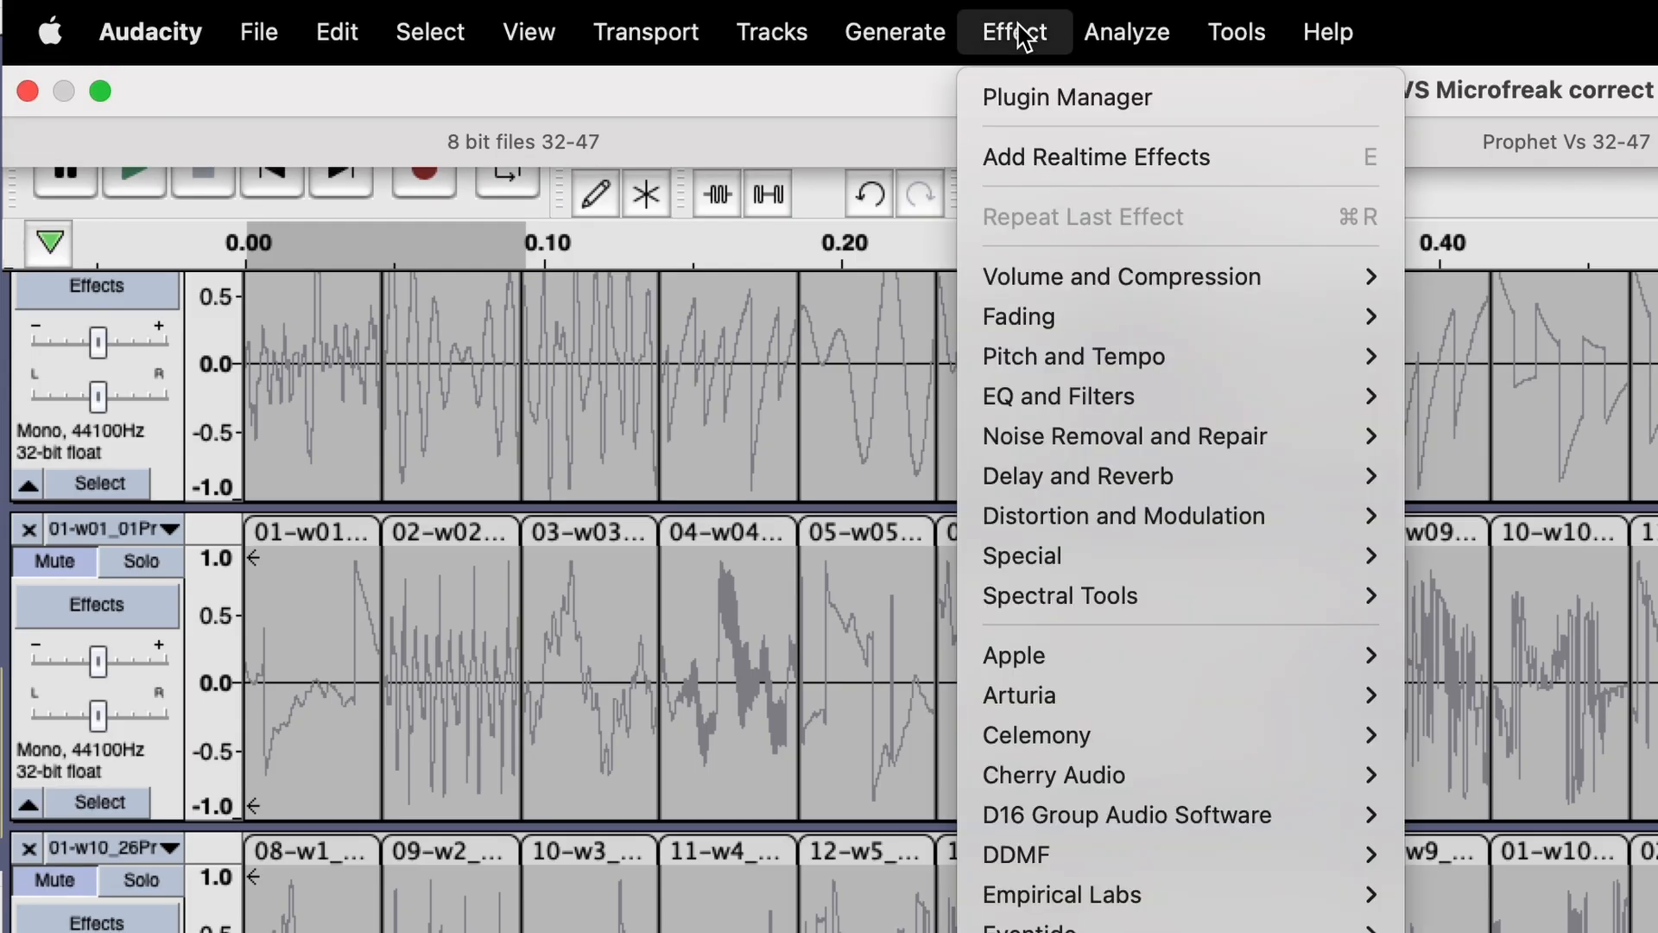
{"action": "mouse_move", "coordinate": [1117, 356]}
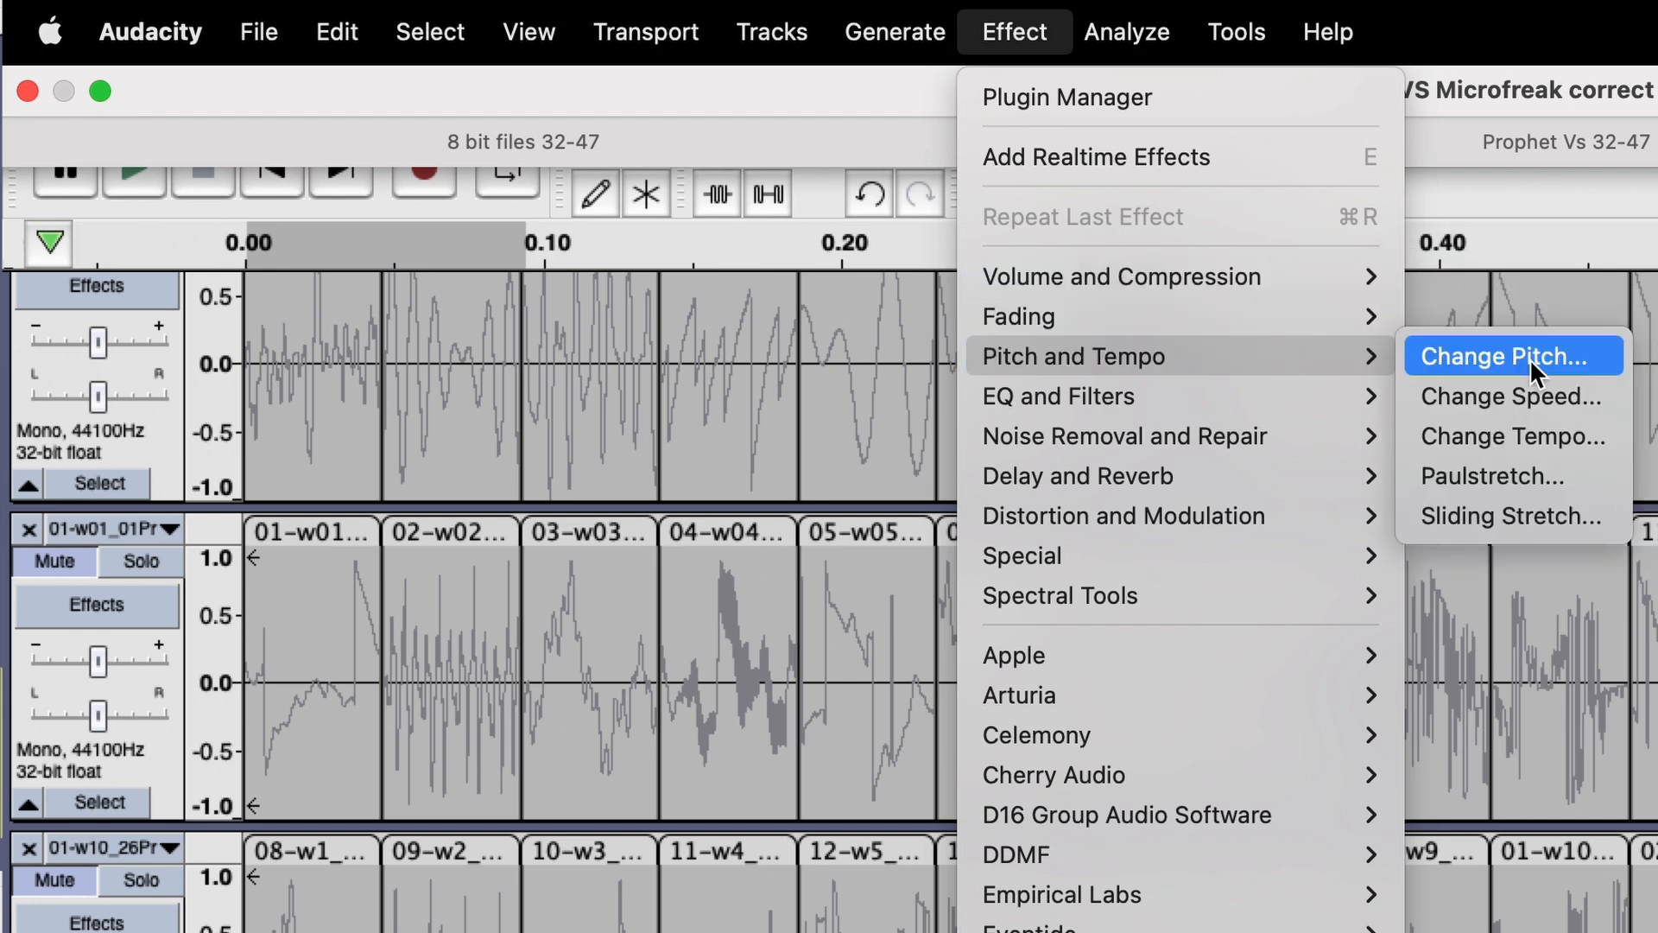
{"action": "left_click", "coordinate": [1561, 398]}
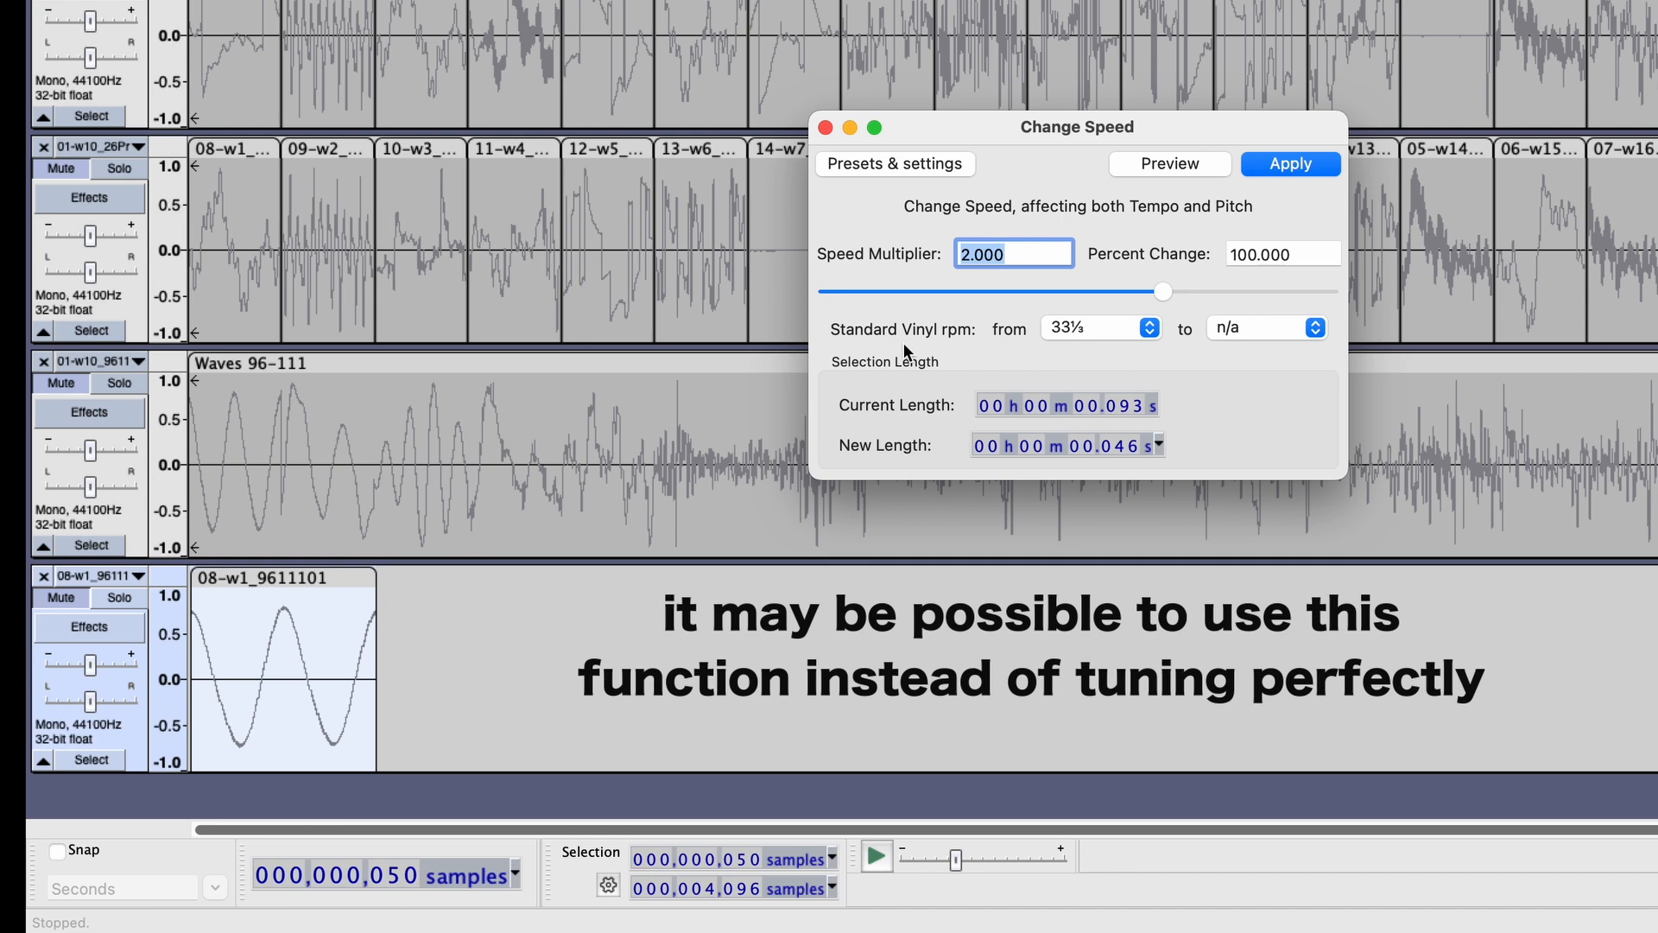
{"action": "left_click", "coordinate": [1264, 166]}
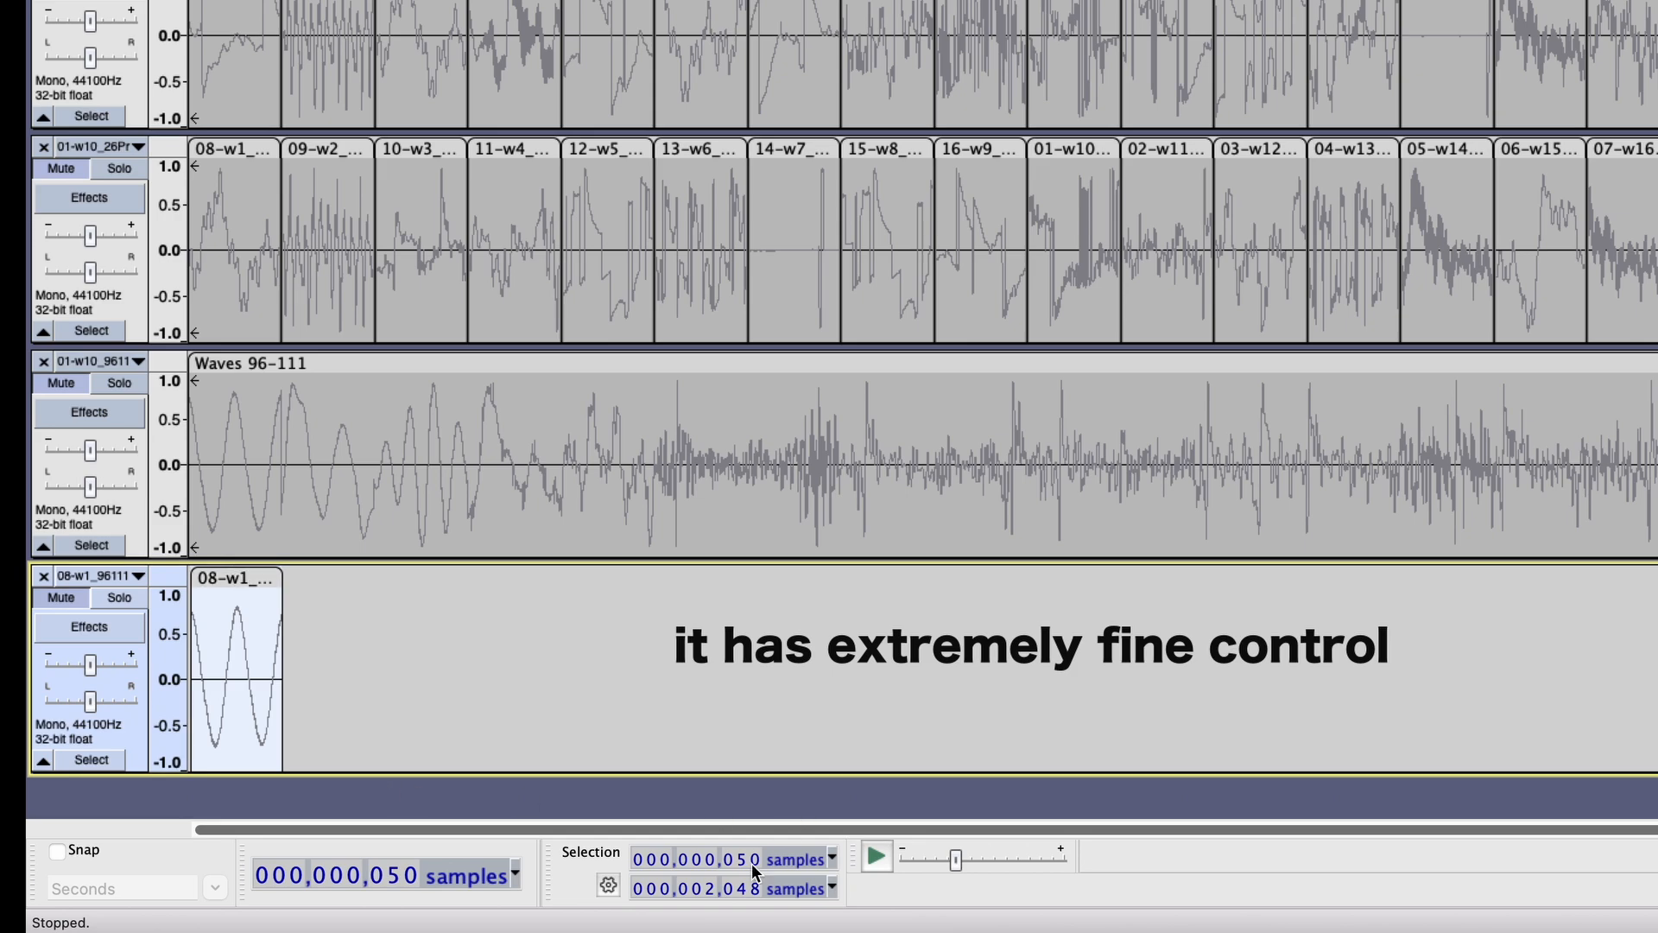
Copy the shortened 08-w1 clip into the empty first slot of the upper 01-w10_9611 track at sample 0, and check clip 09-w2's start.
{"action": "left_click", "coordinate": [255, 580]}
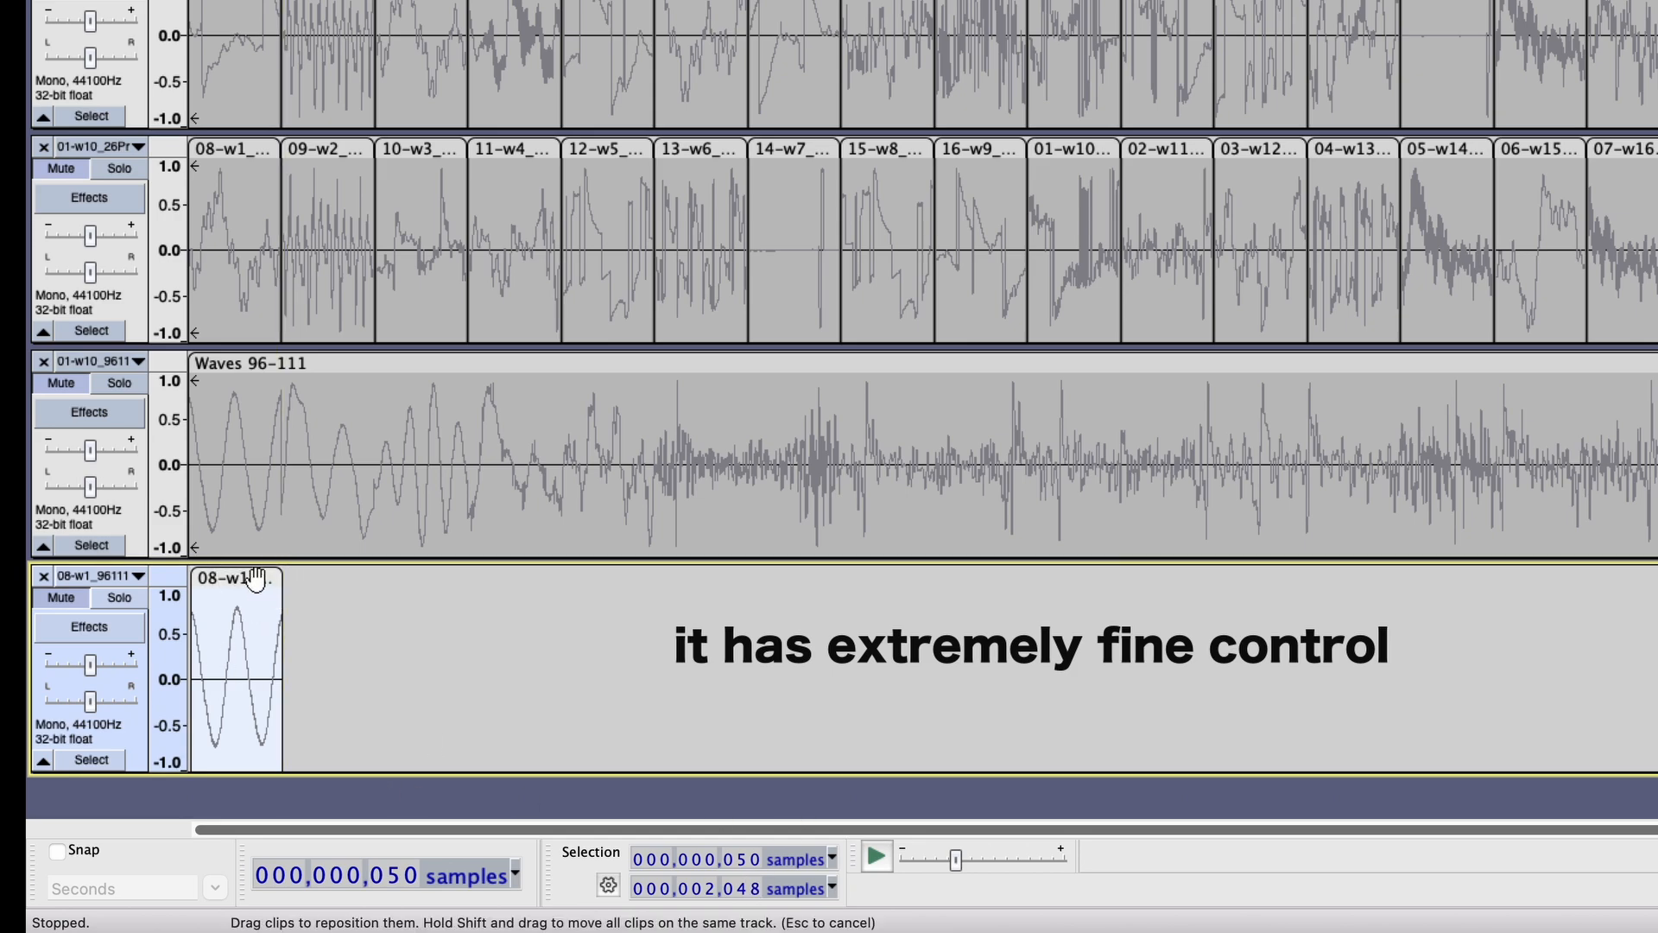
{"action": "scroll", "coordinate": [255, 579], "scroll_direction": "up", "scroll_amount": 5}
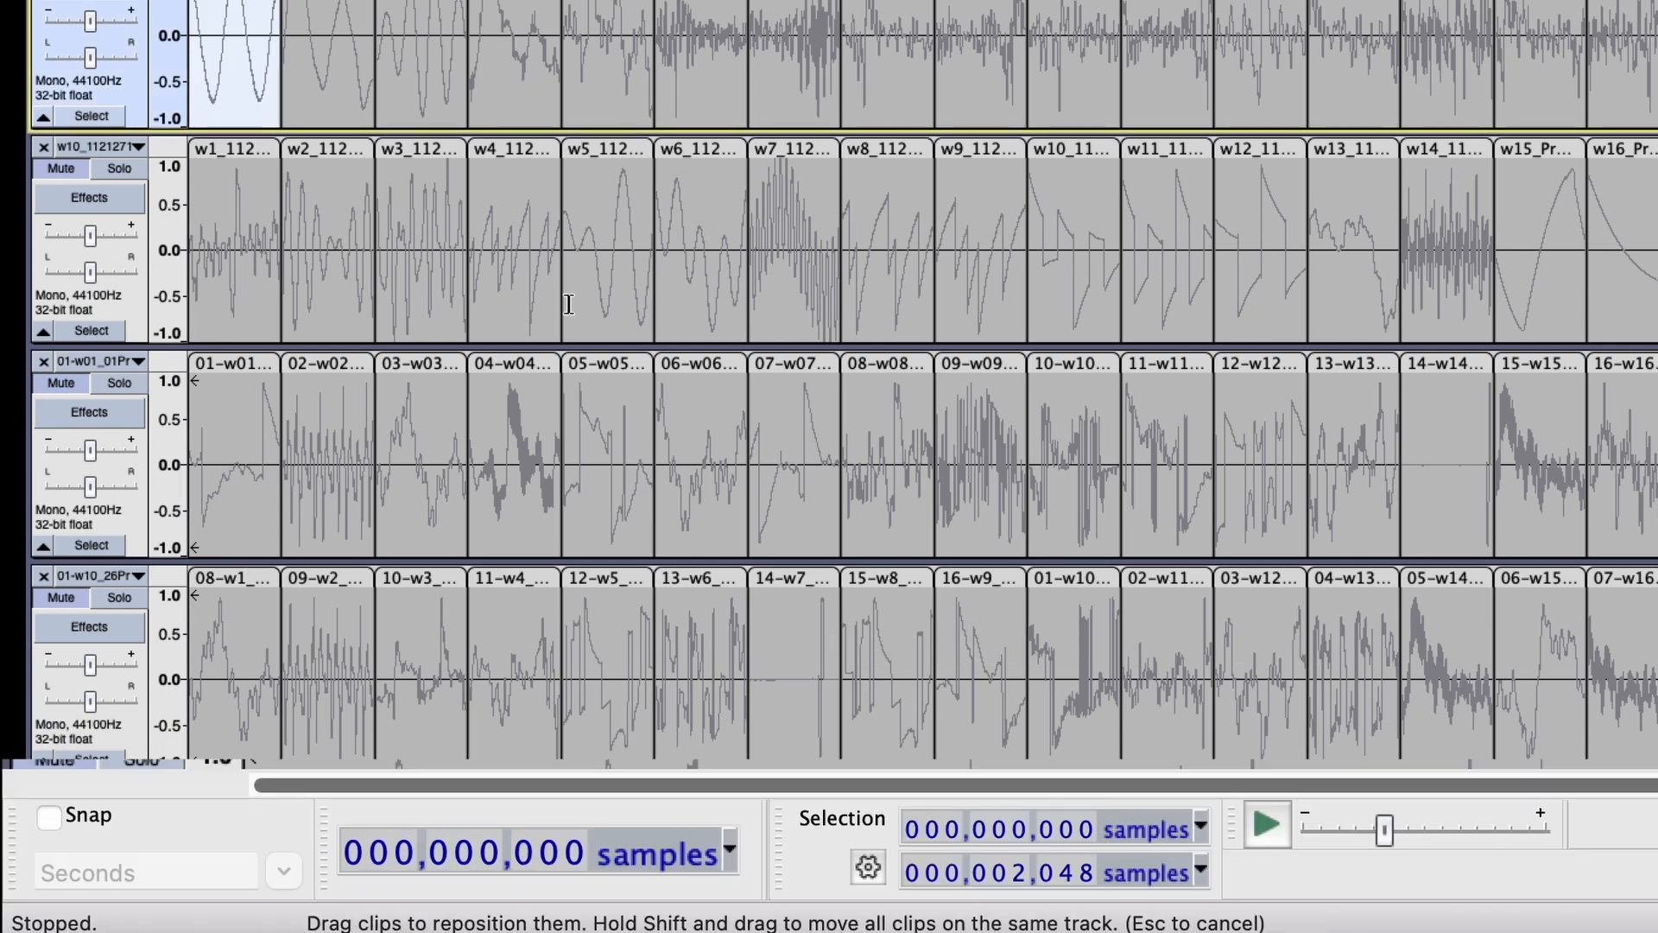
{"action": "left_click", "coordinate": [328, 4]}
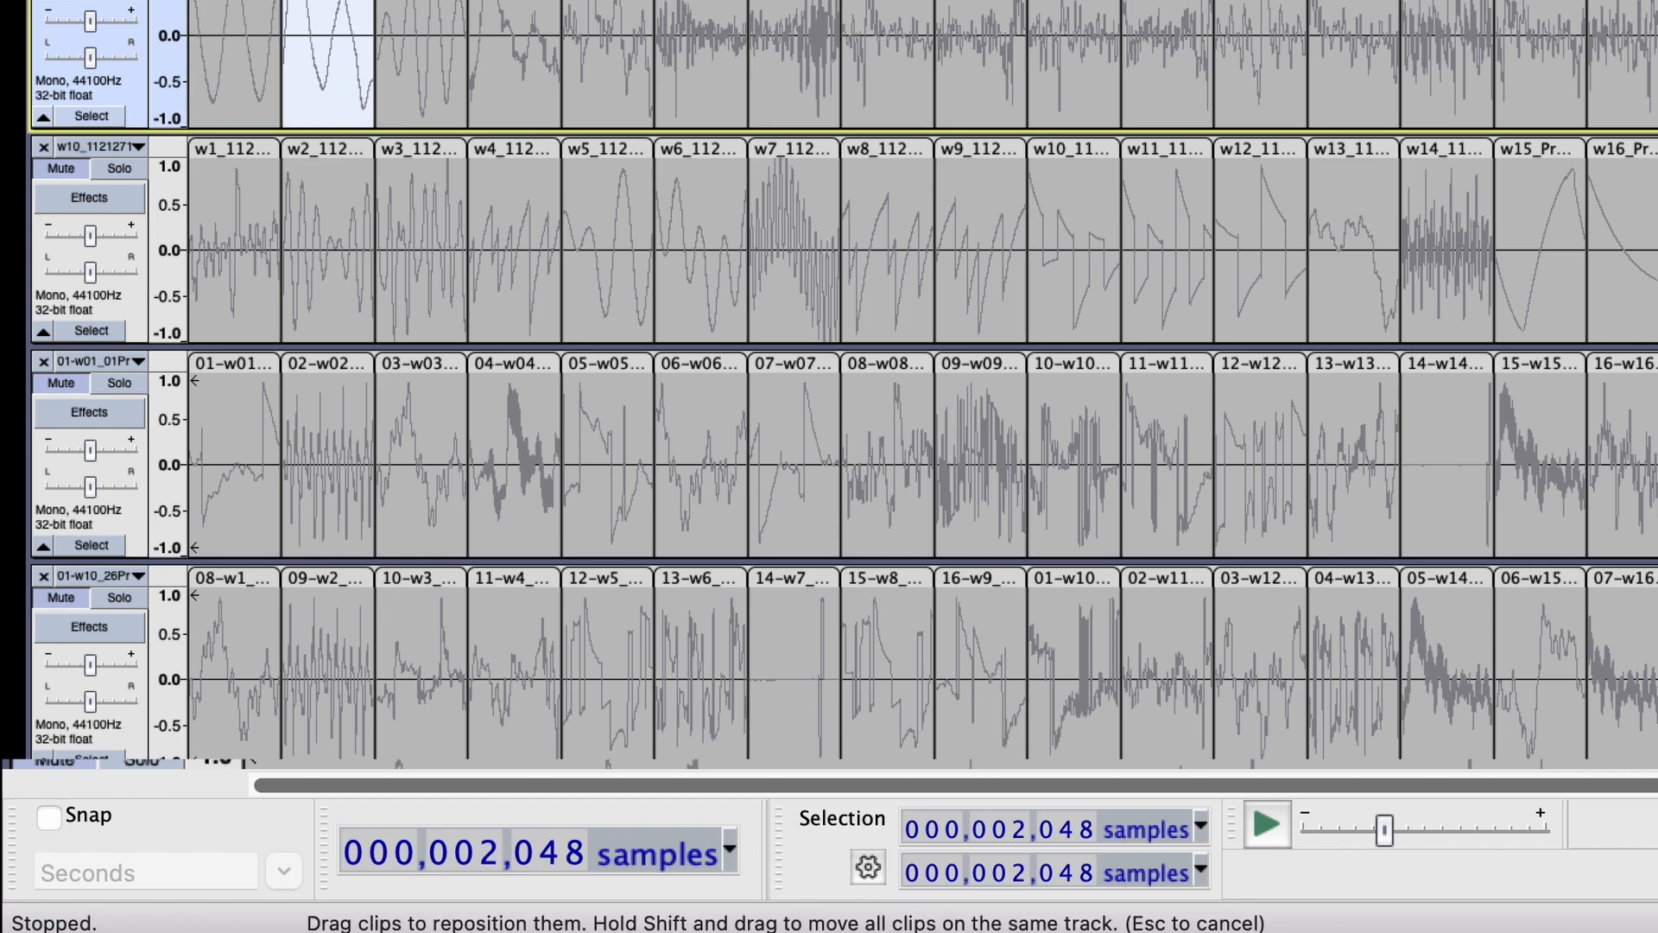
{"action": "scroll", "coordinate": [842, 384], "scroll_direction": "up", "scroll_amount": 1}
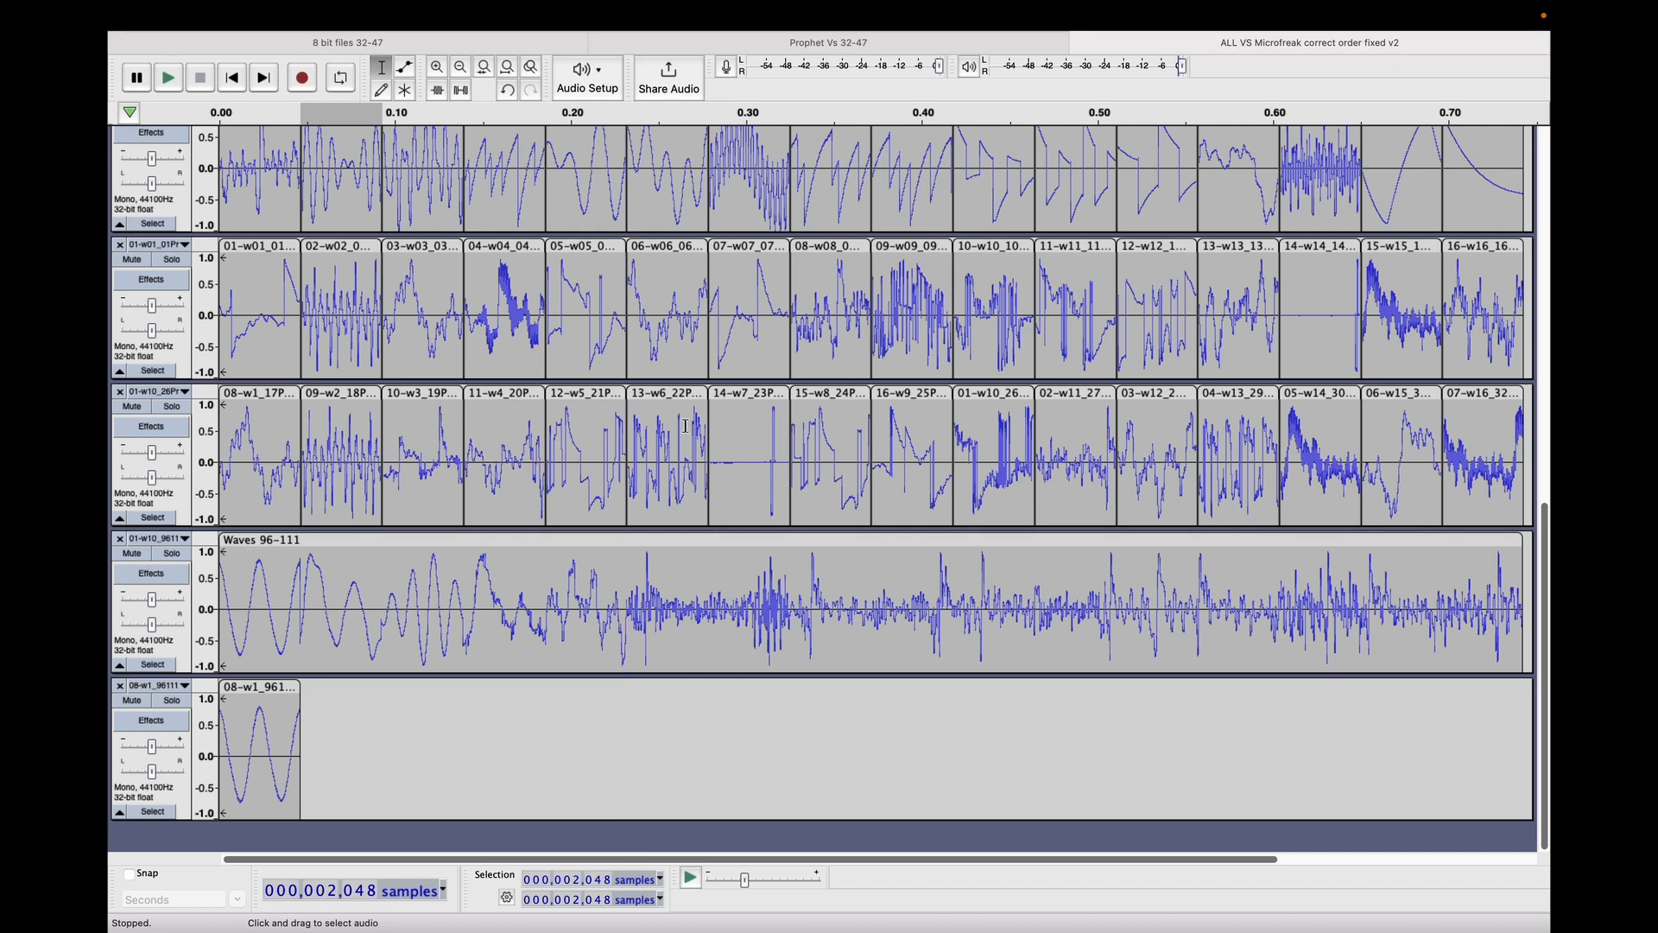
Delete the Waves 96-111 track and the leftover 08-w1_9611101 track below it.
{"action": "scroll", "coordinate": [686, 426], "scroll_direction": "up", "scroll_amount": 5}
{"action": "scroll", "coordinate": [686, 426], "scroll_direction": "down", "scroll_amount": 5}
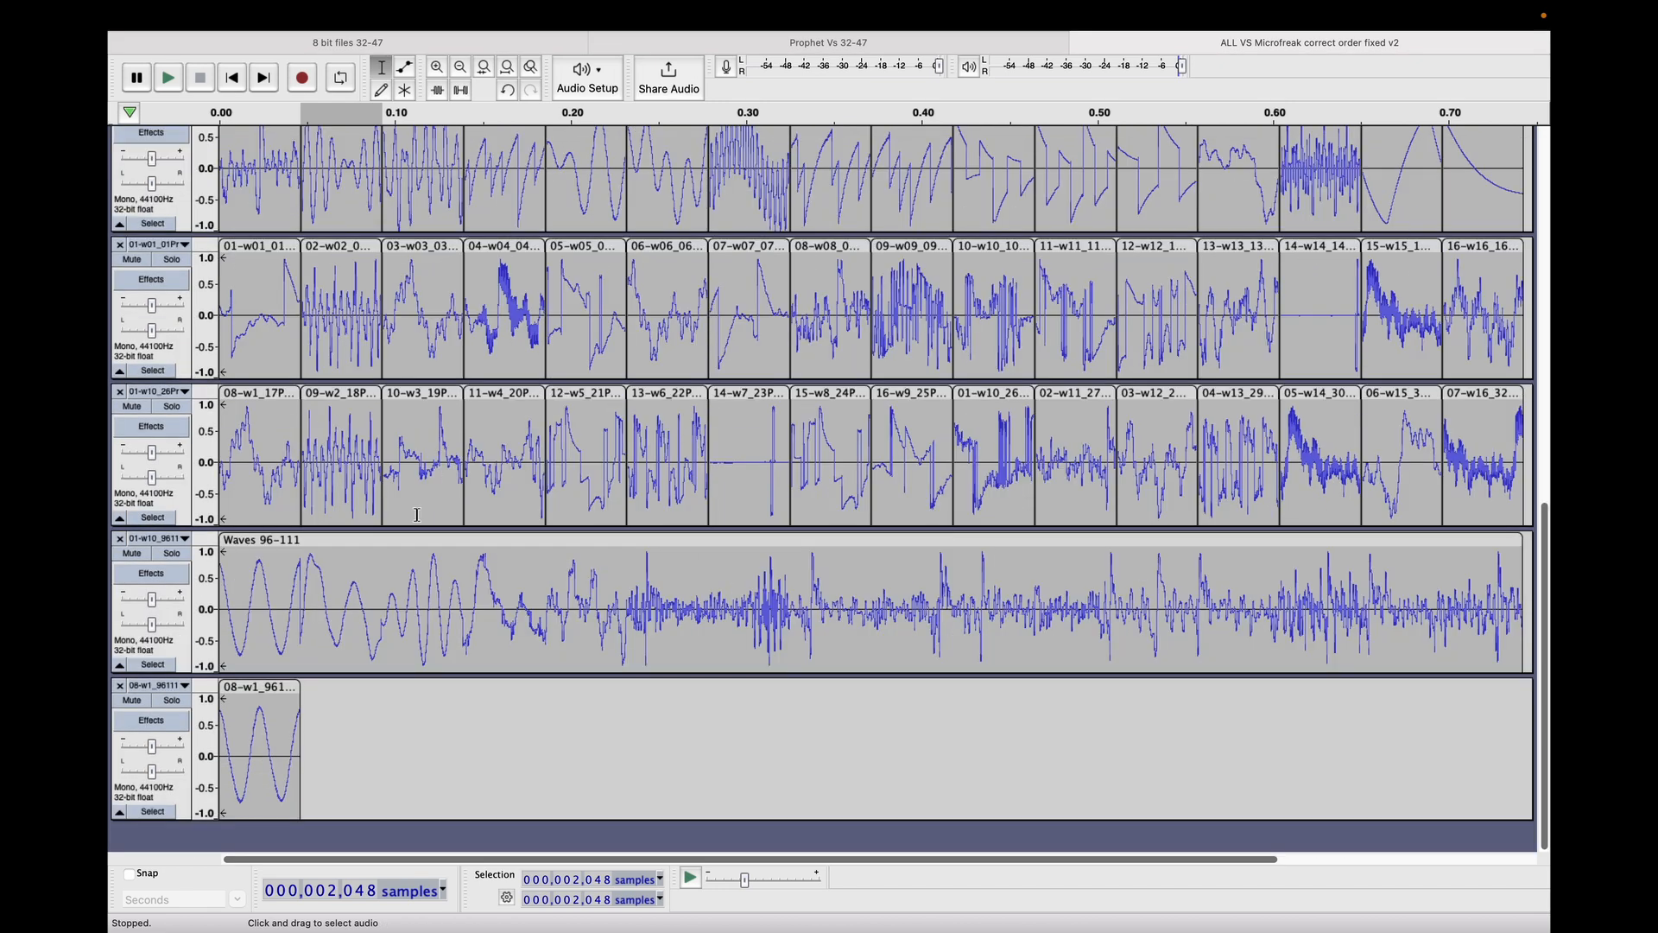
{"action": "left_click", "coordinate": [120, 539]}
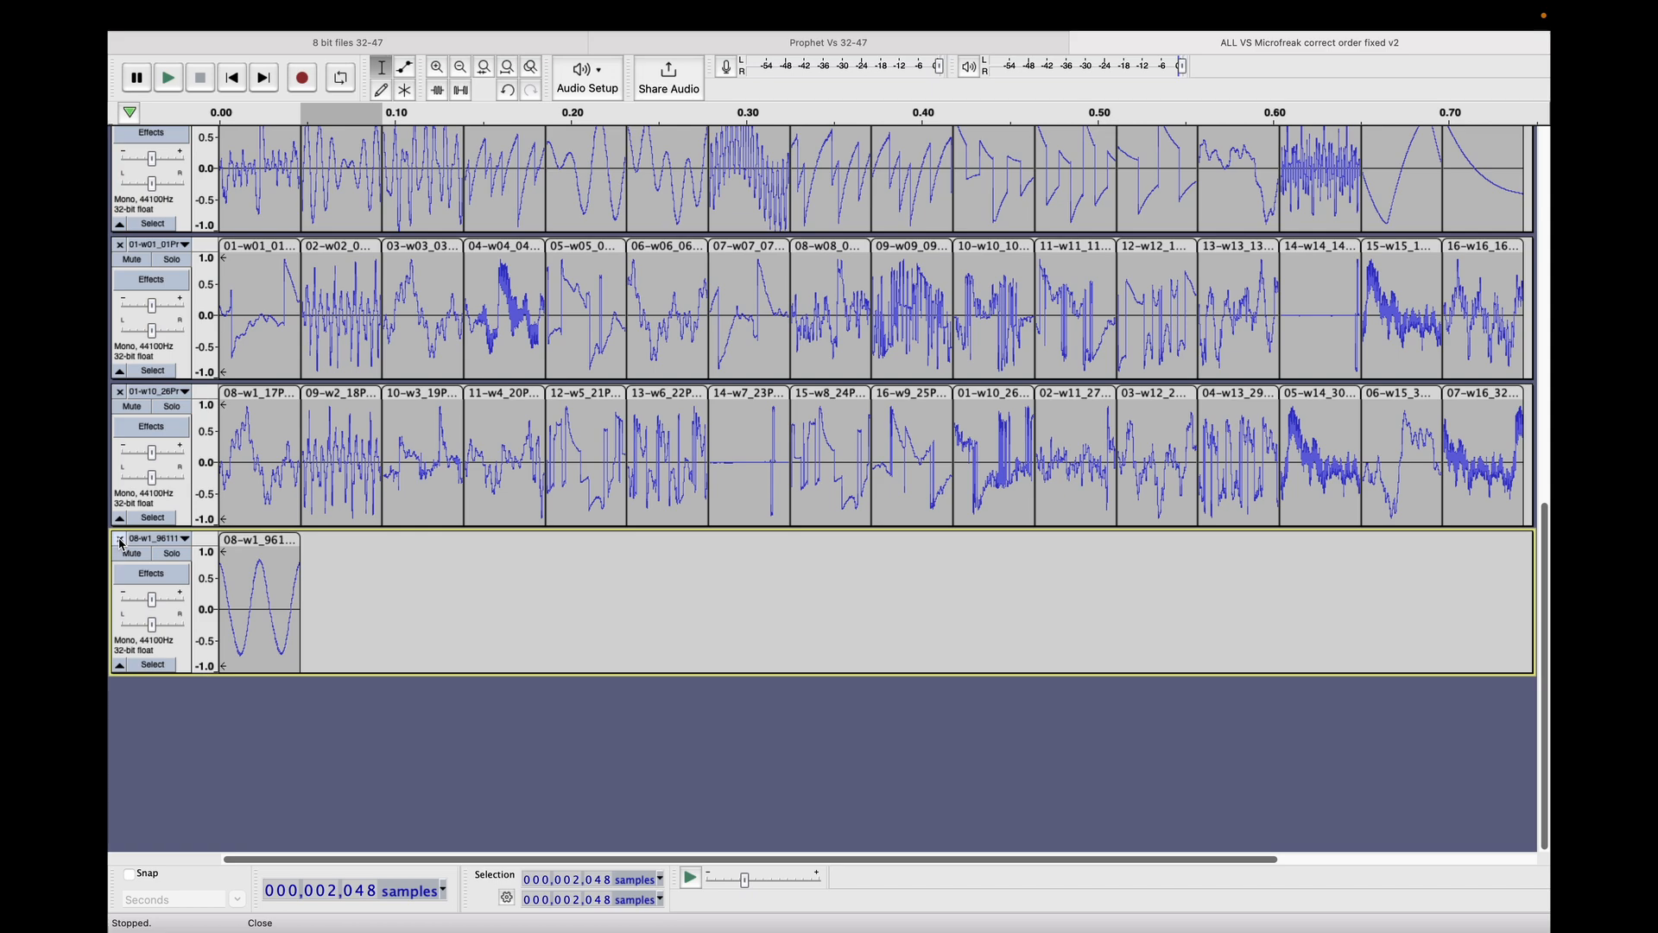
{"action": "left_click", "coordinate": [120, 540]}
{"action": "scroll", "coordinate": [120, 543], "scroll_direction": "up", "scroll_amount": 10}
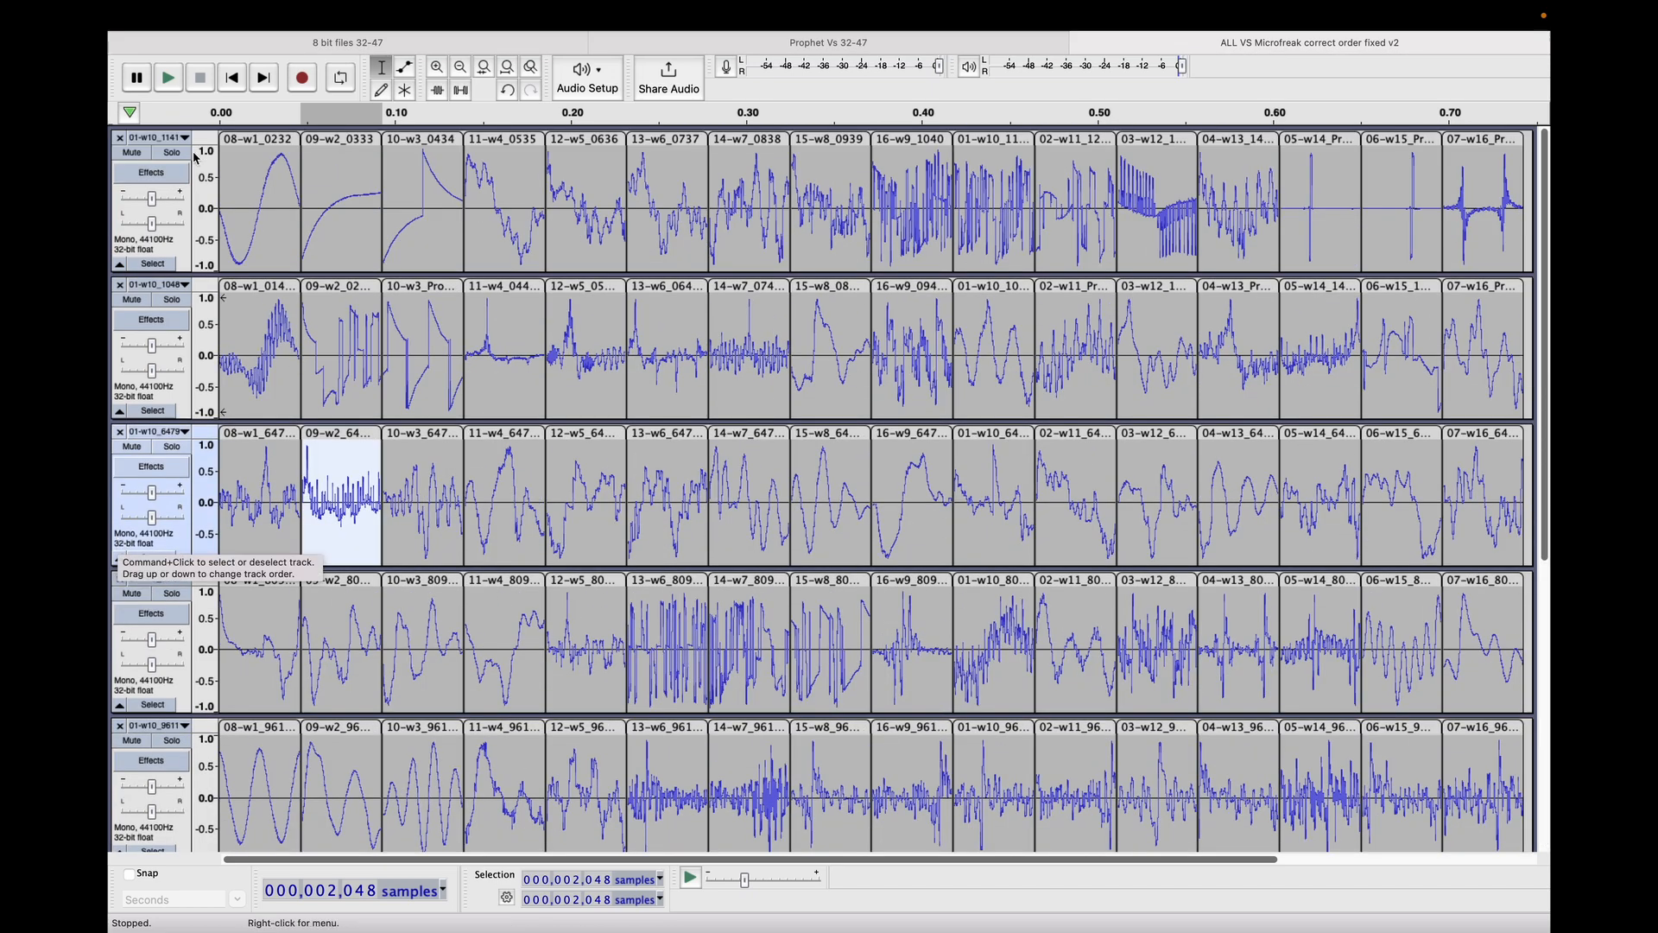
Export all tracks as separate WAV (NIST Sphere), Signed 16-bit PCM files into the Microfreak 2048 Wavetables folder.
{"action": "left_click", "coordinate": [227, 16]}
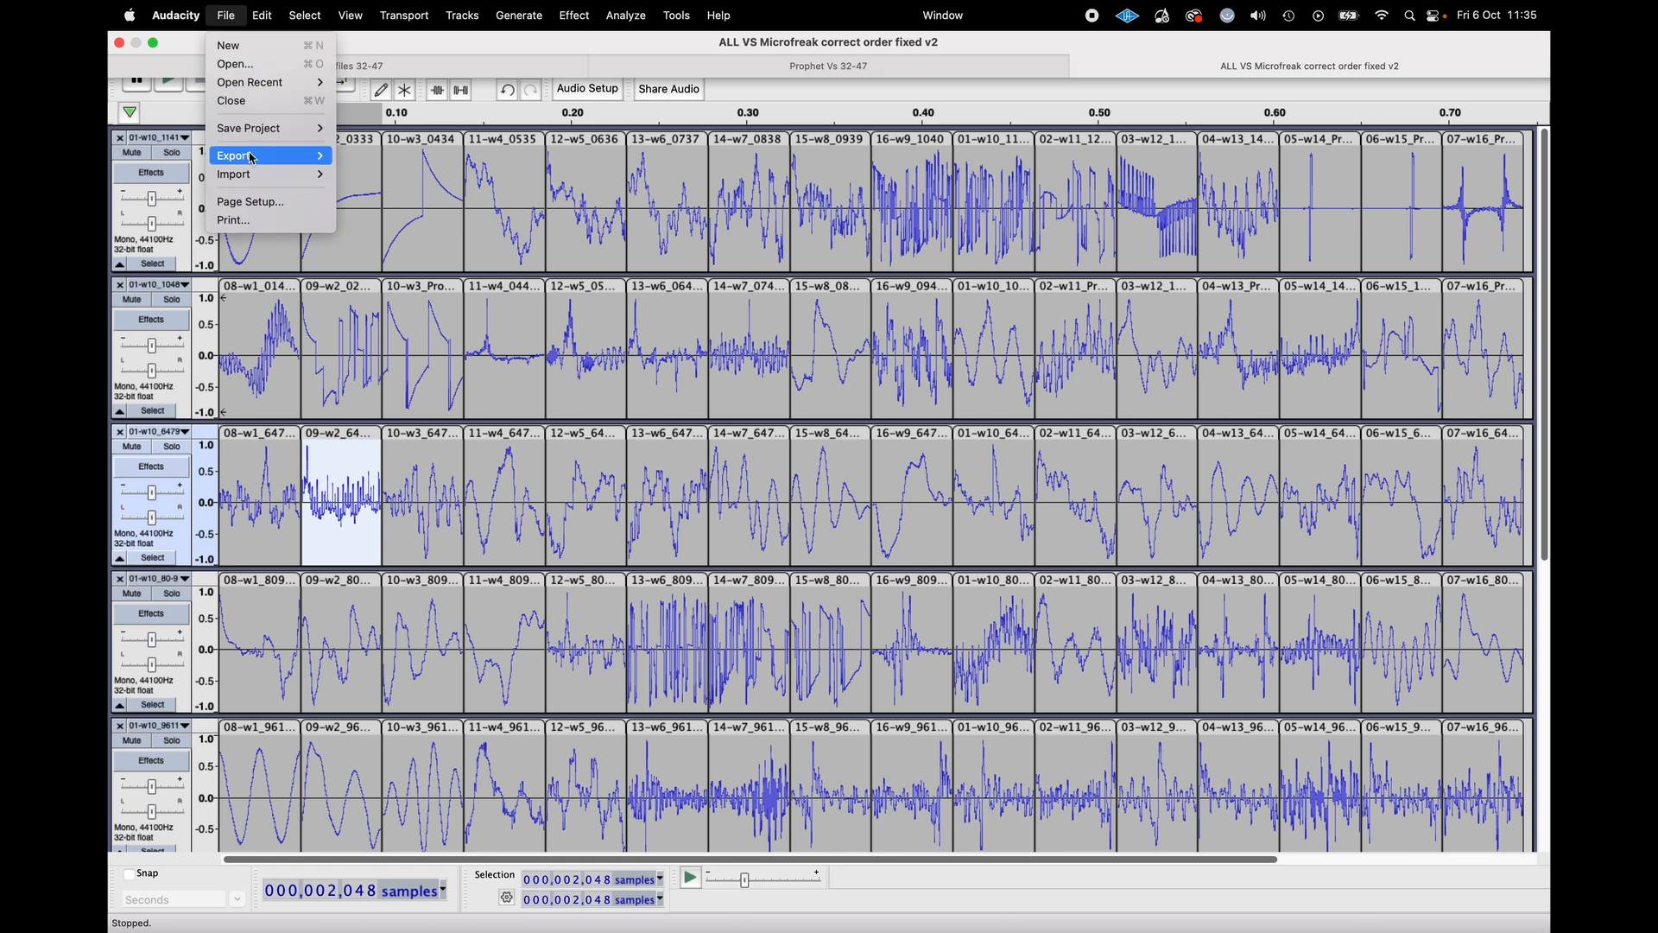
{"action": "mouse_move", "coordinate": [246, 155]}
{"action": "left_click", "coordinate": [423, 269]}
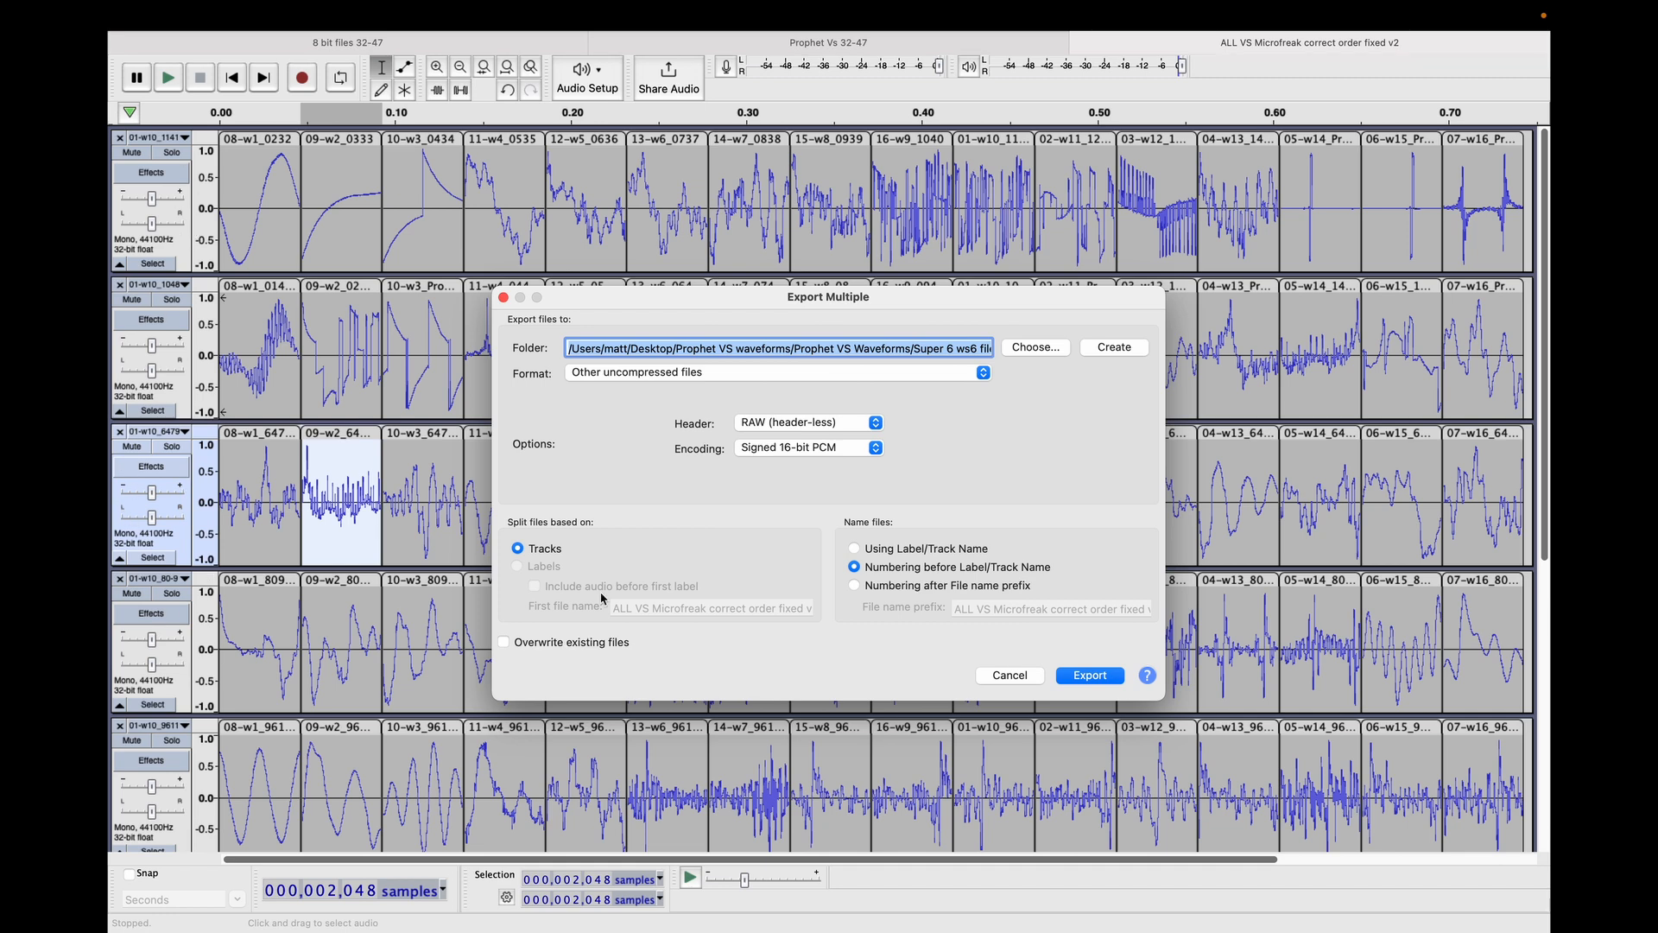
{"action": "left_click", "coordinate": [876, 422]}
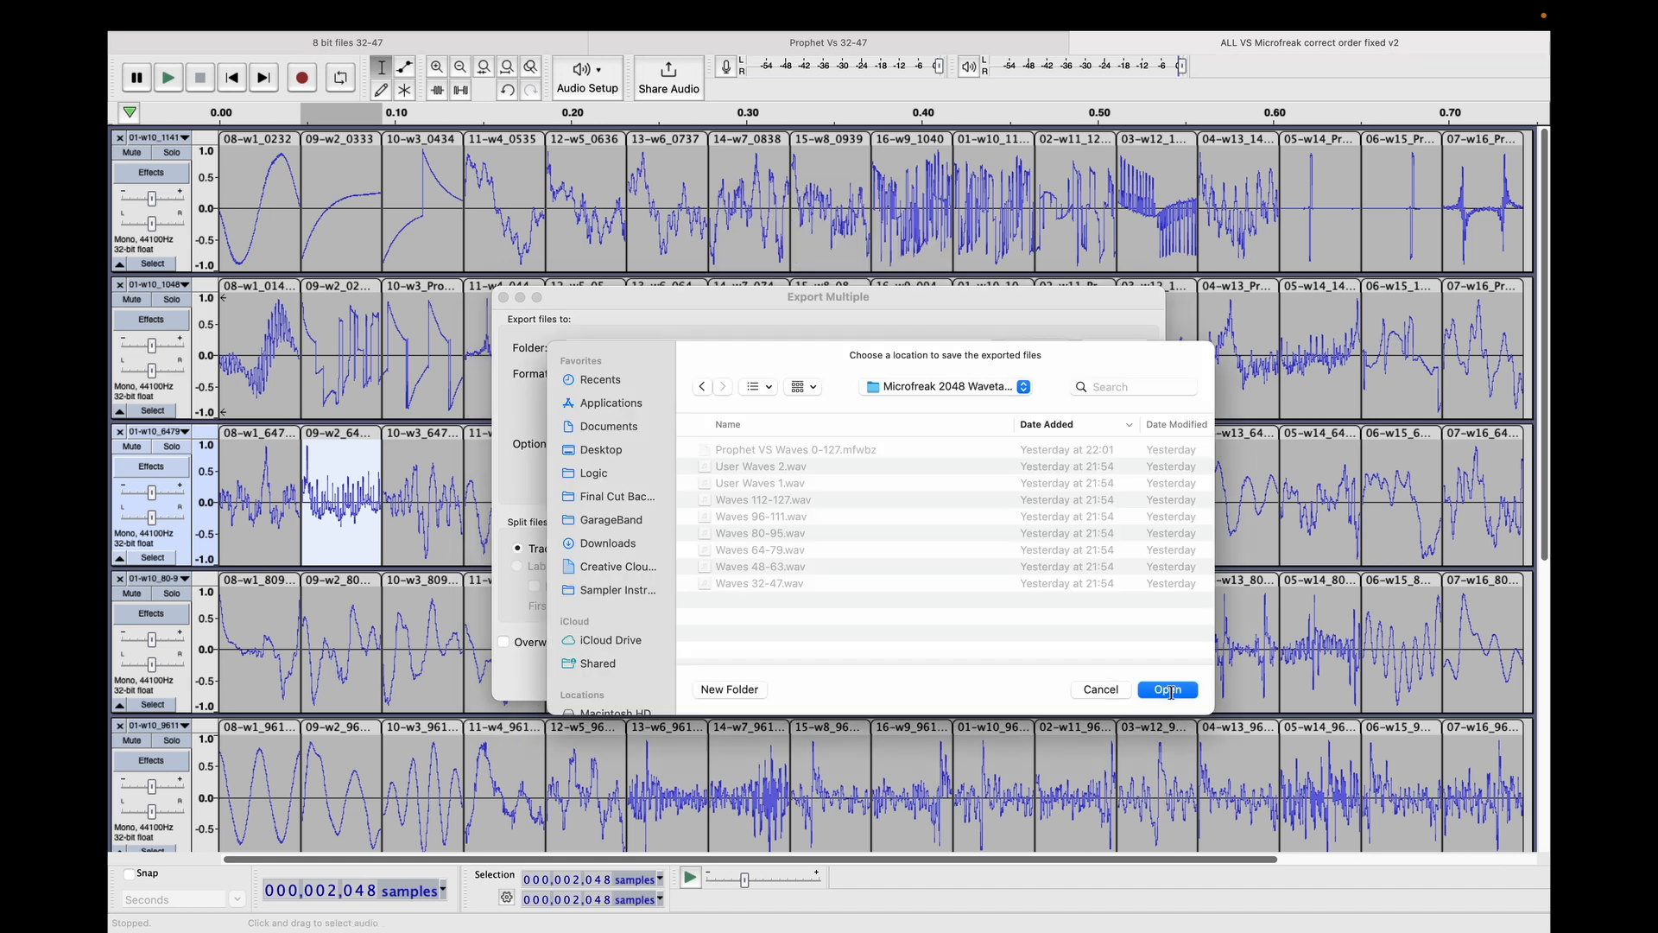
{"action": "left_click", "coordinate": [1169, 691]}
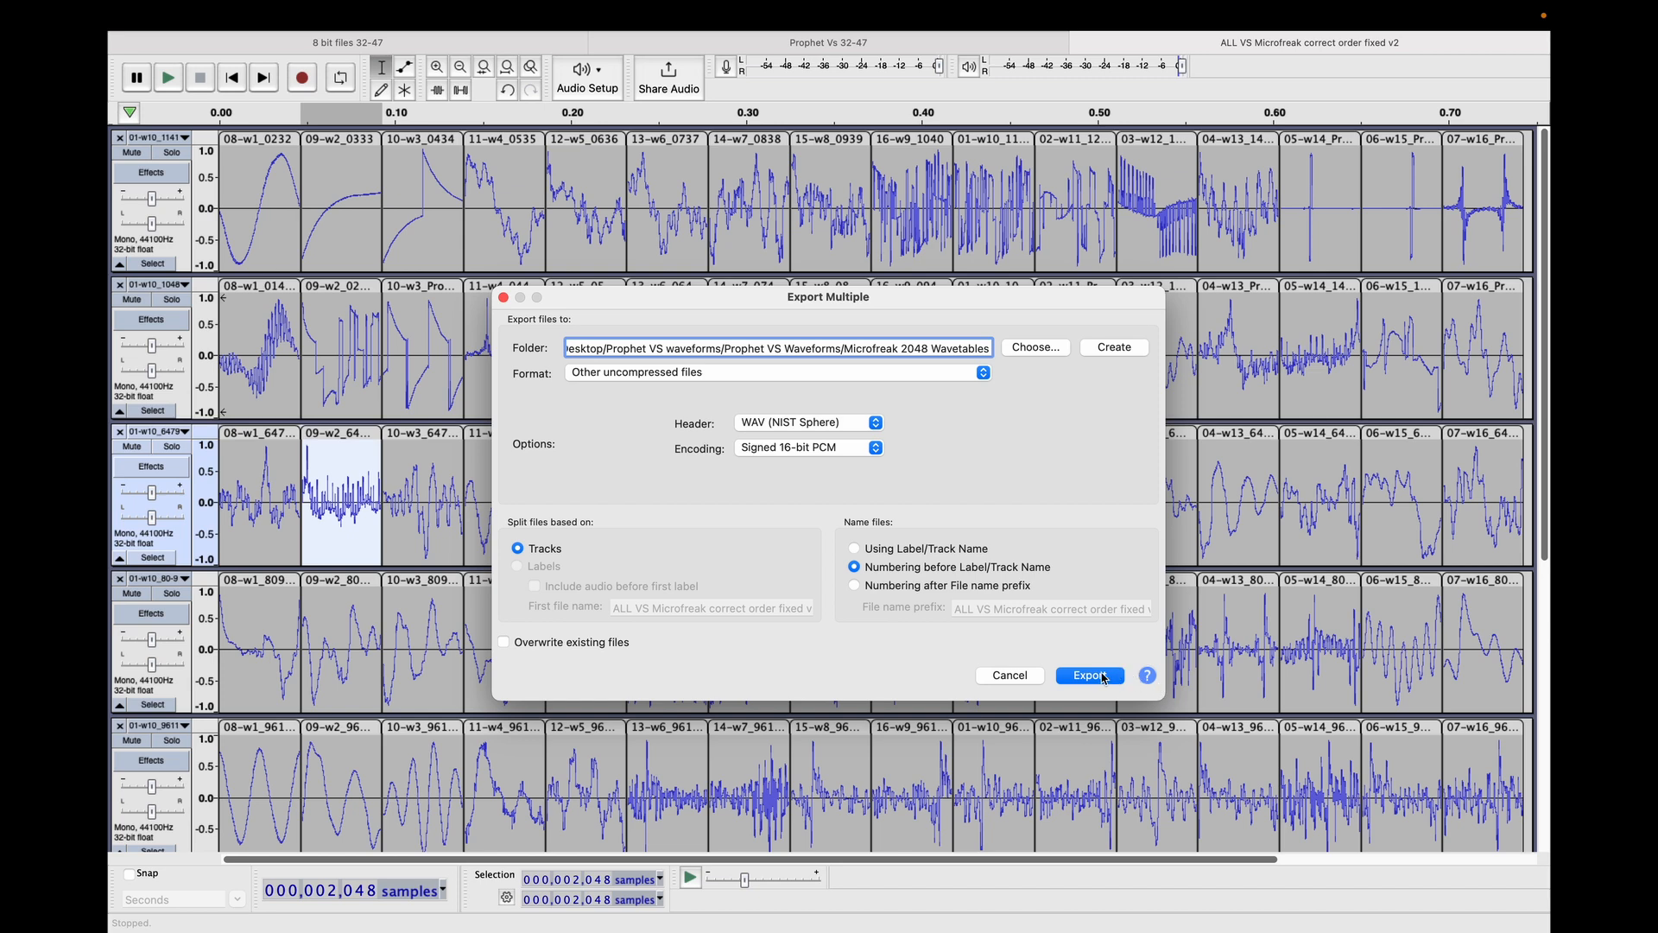
{"action": "left_click", "coordinate": [1090, 675]}
{"action": "left_click", "coordinate": [829, 635]}
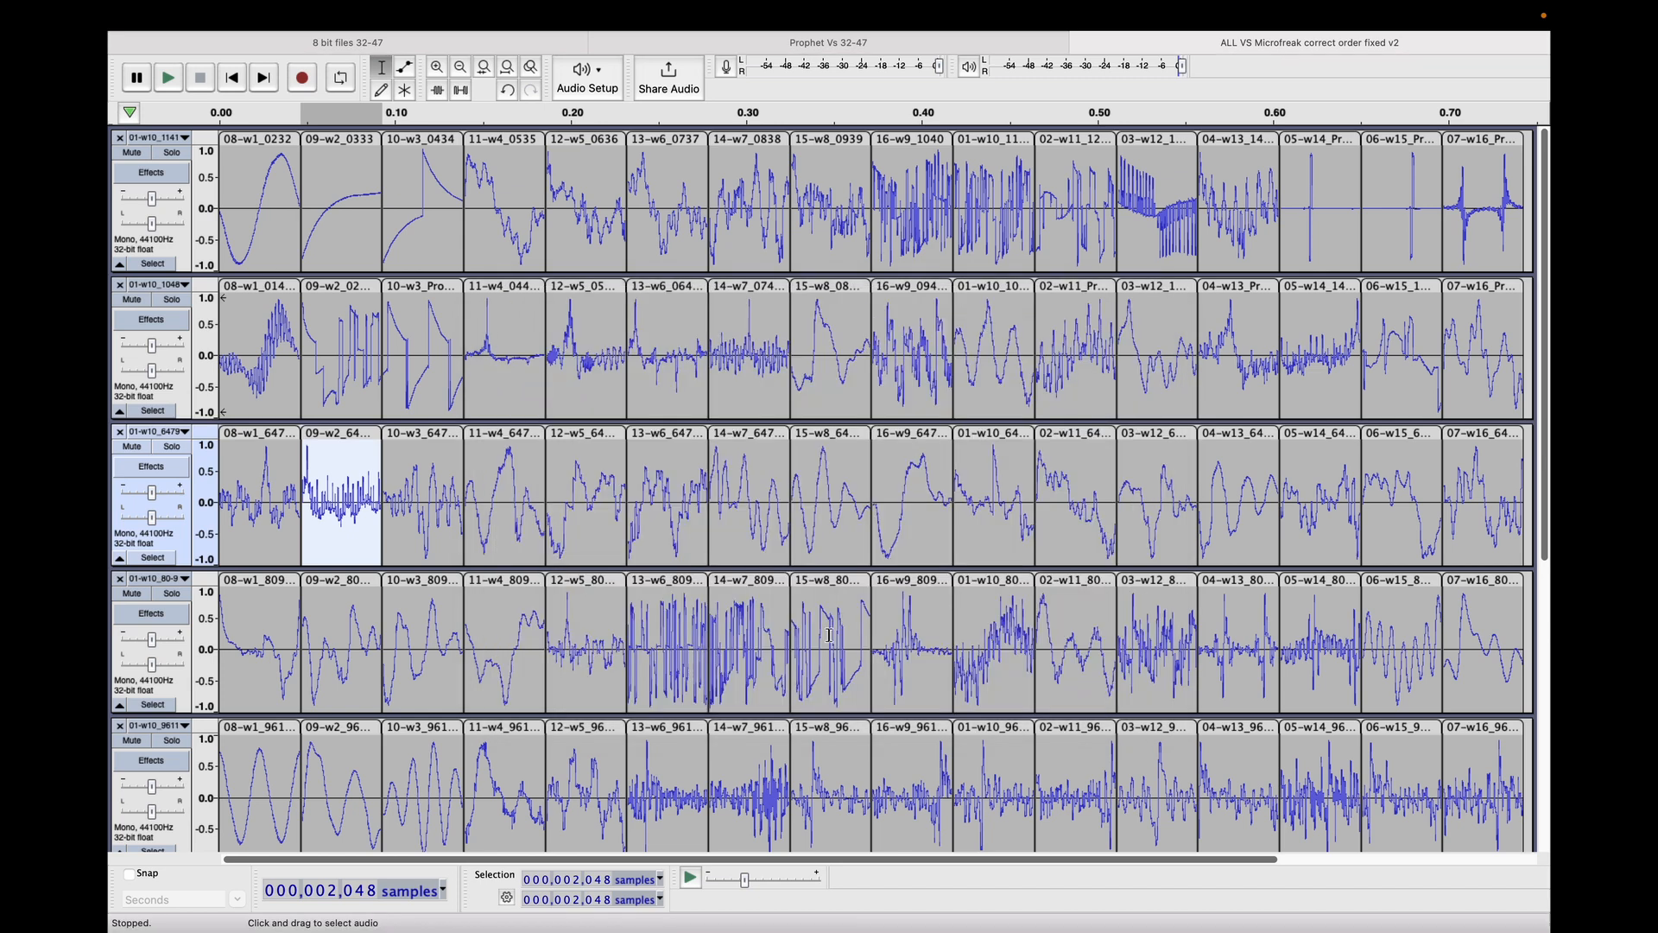
Create a new project, import the eight exported WAV files numbered 01 to 08, and look through the resulting tracks.
{"action": "key", "text": "super+n"}
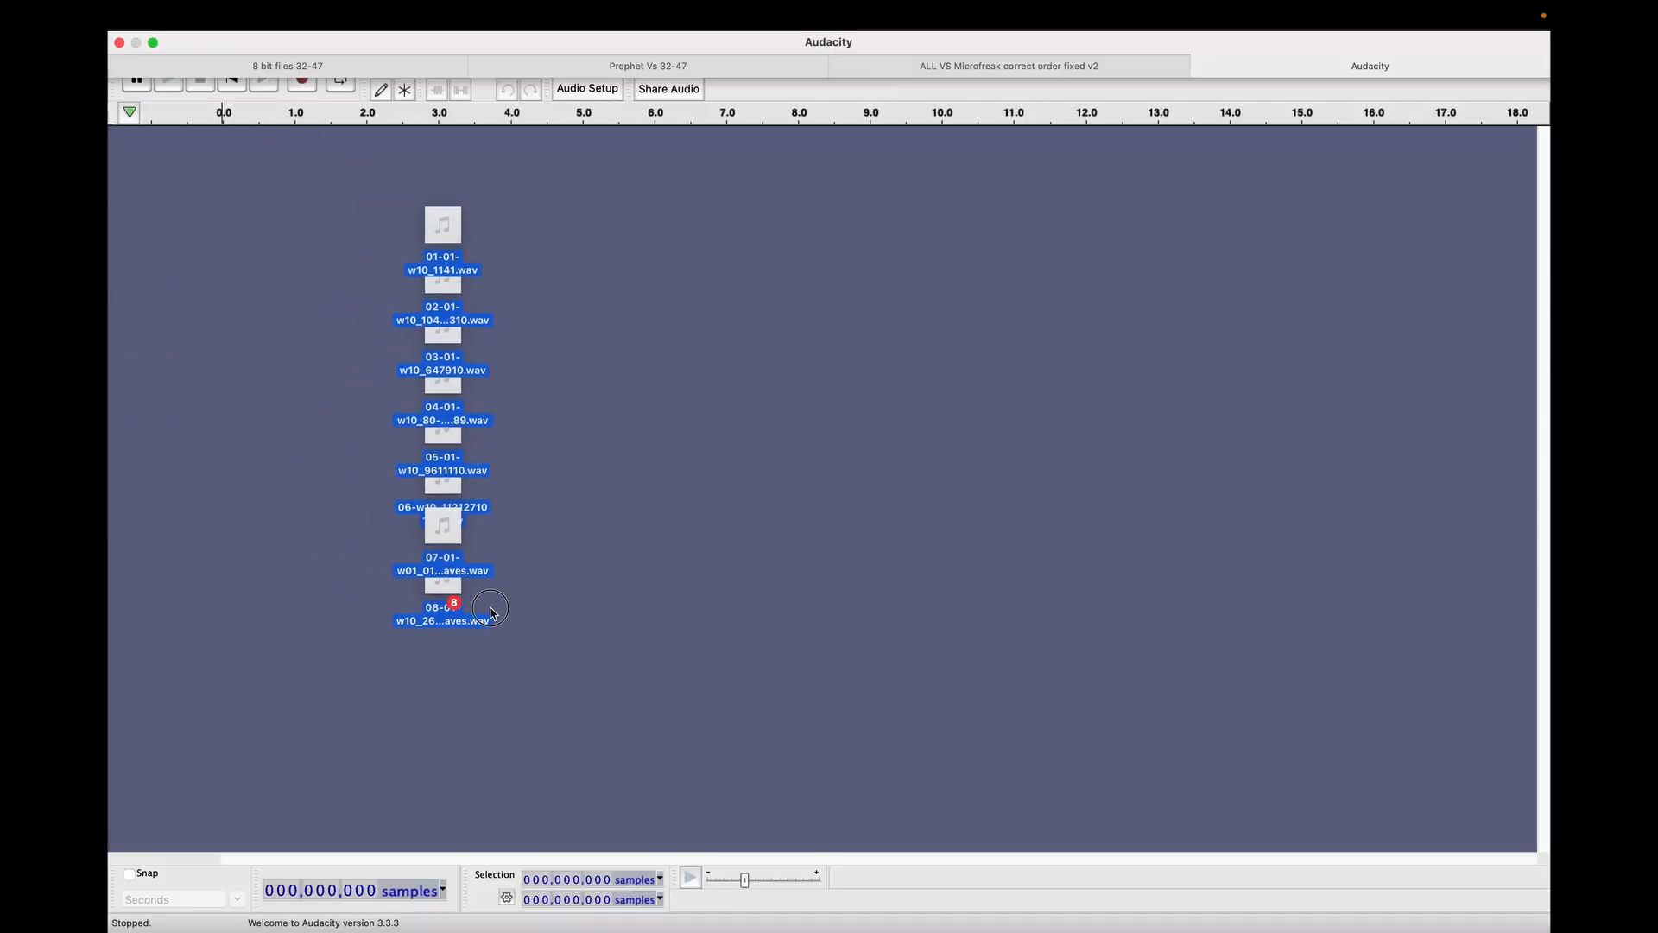
{"action": "left_click_drag", "start_coordinate": [447, 602], "coordinate": [537, 639]}
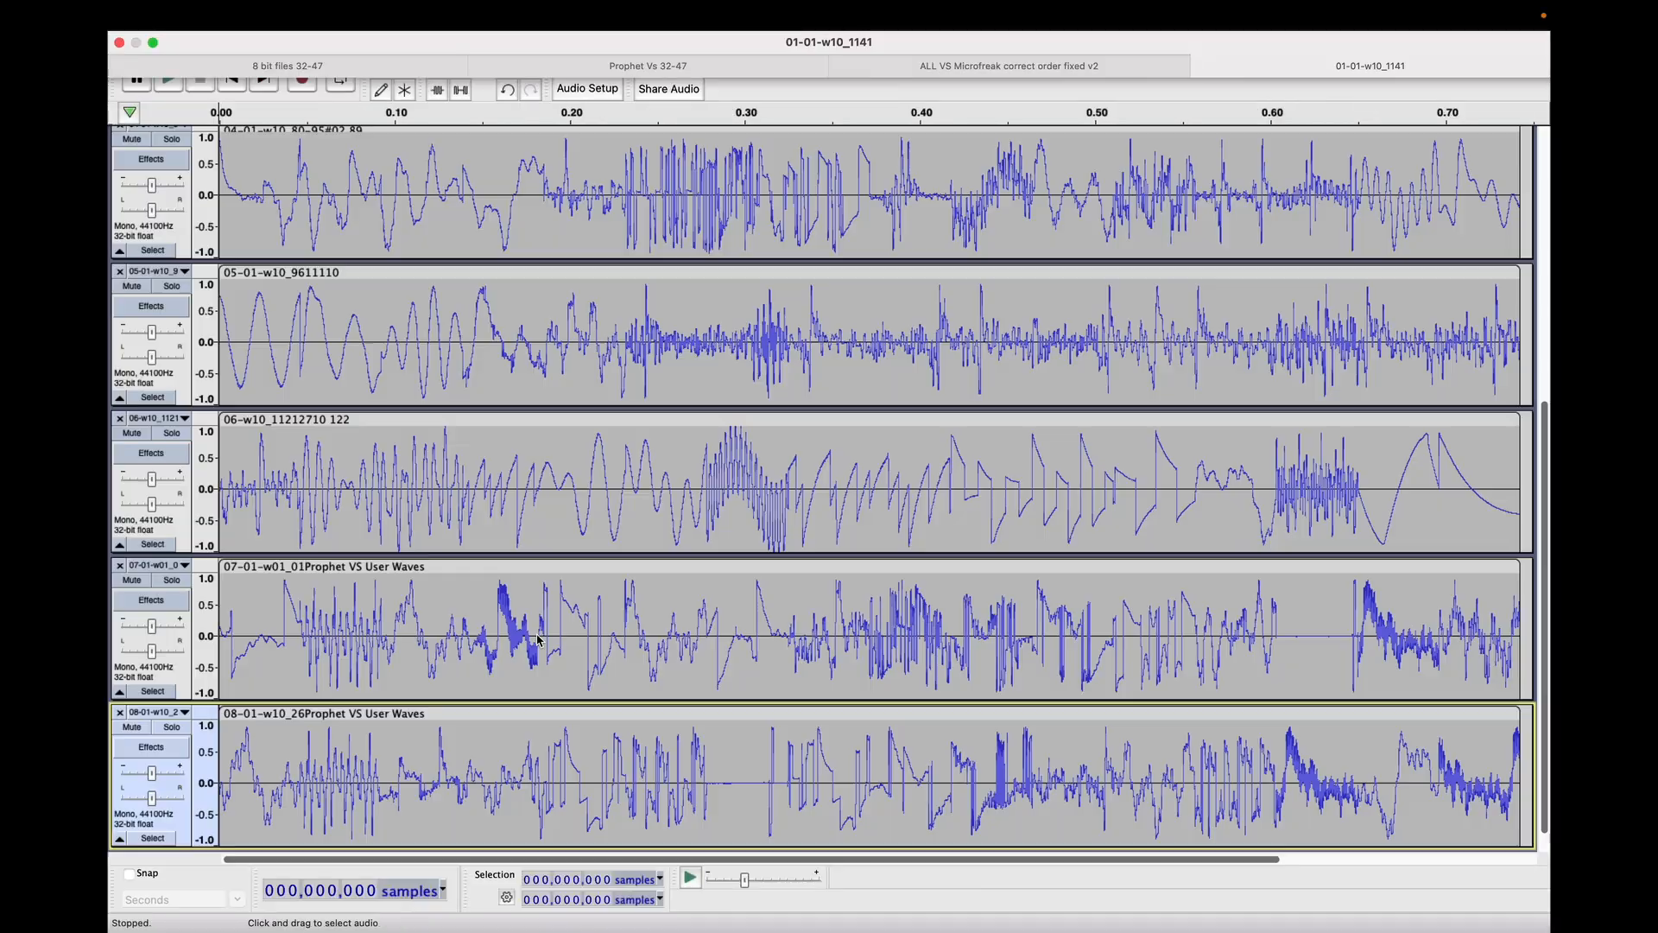
{"action": "scroll", "coordinate": [536, 635], "scroll_direction": "up", "scroll_amount": 10}
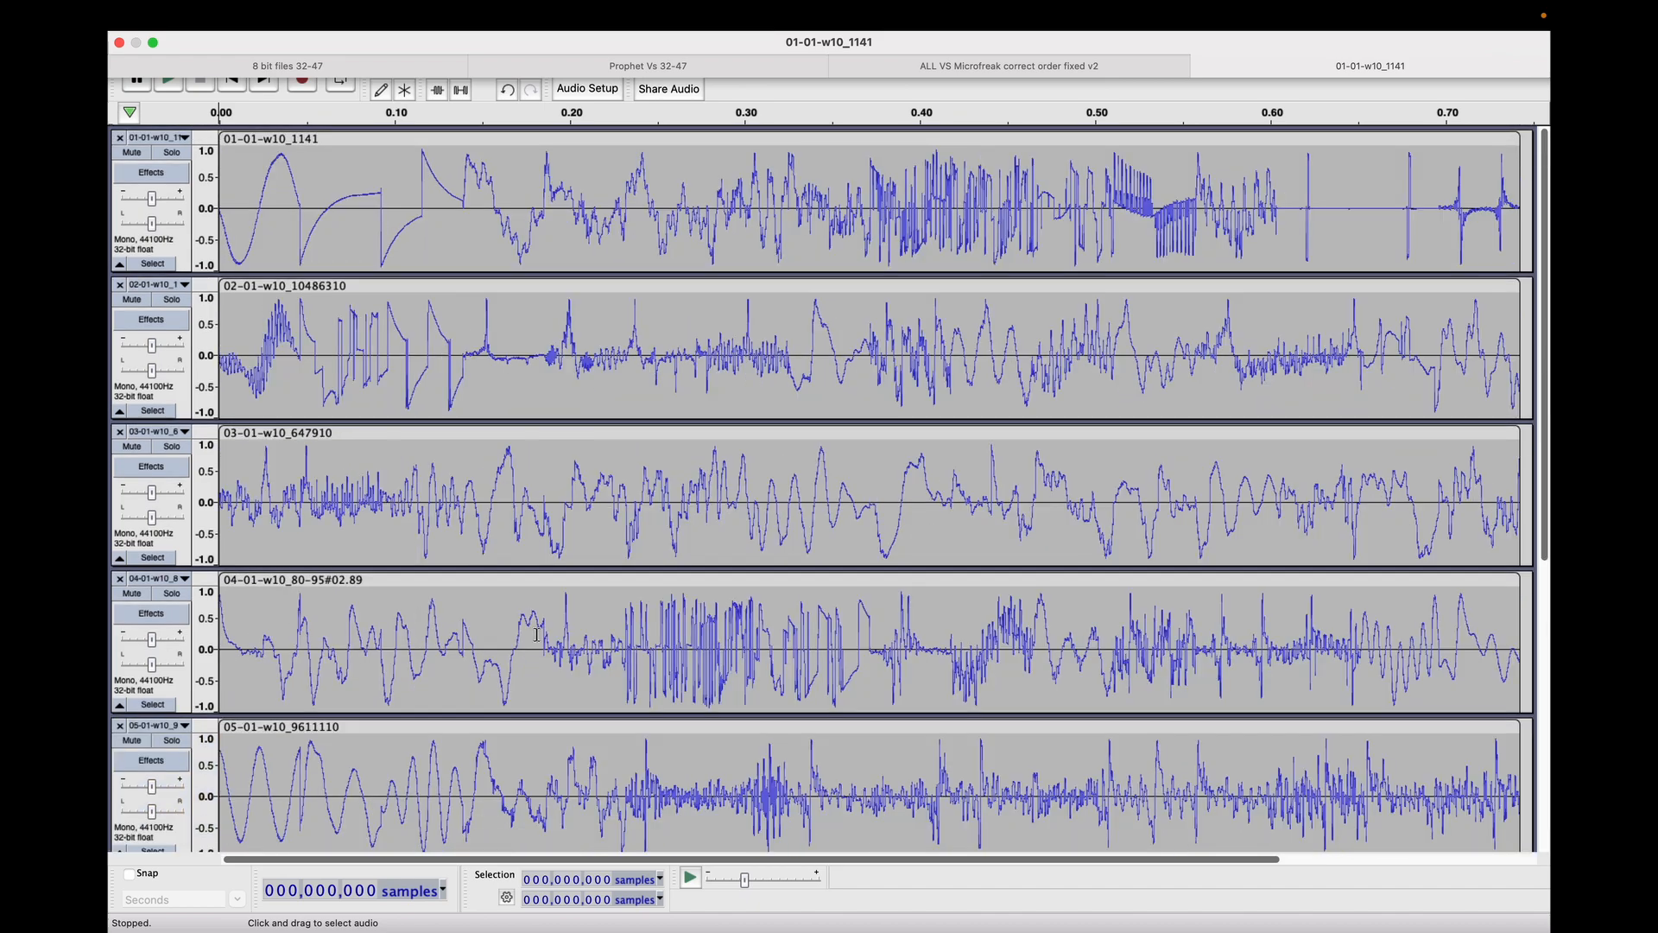
{"action": "scroll", "coordinate": [537, 635], "scroll_direction": "down", "scroll_amount": 10}
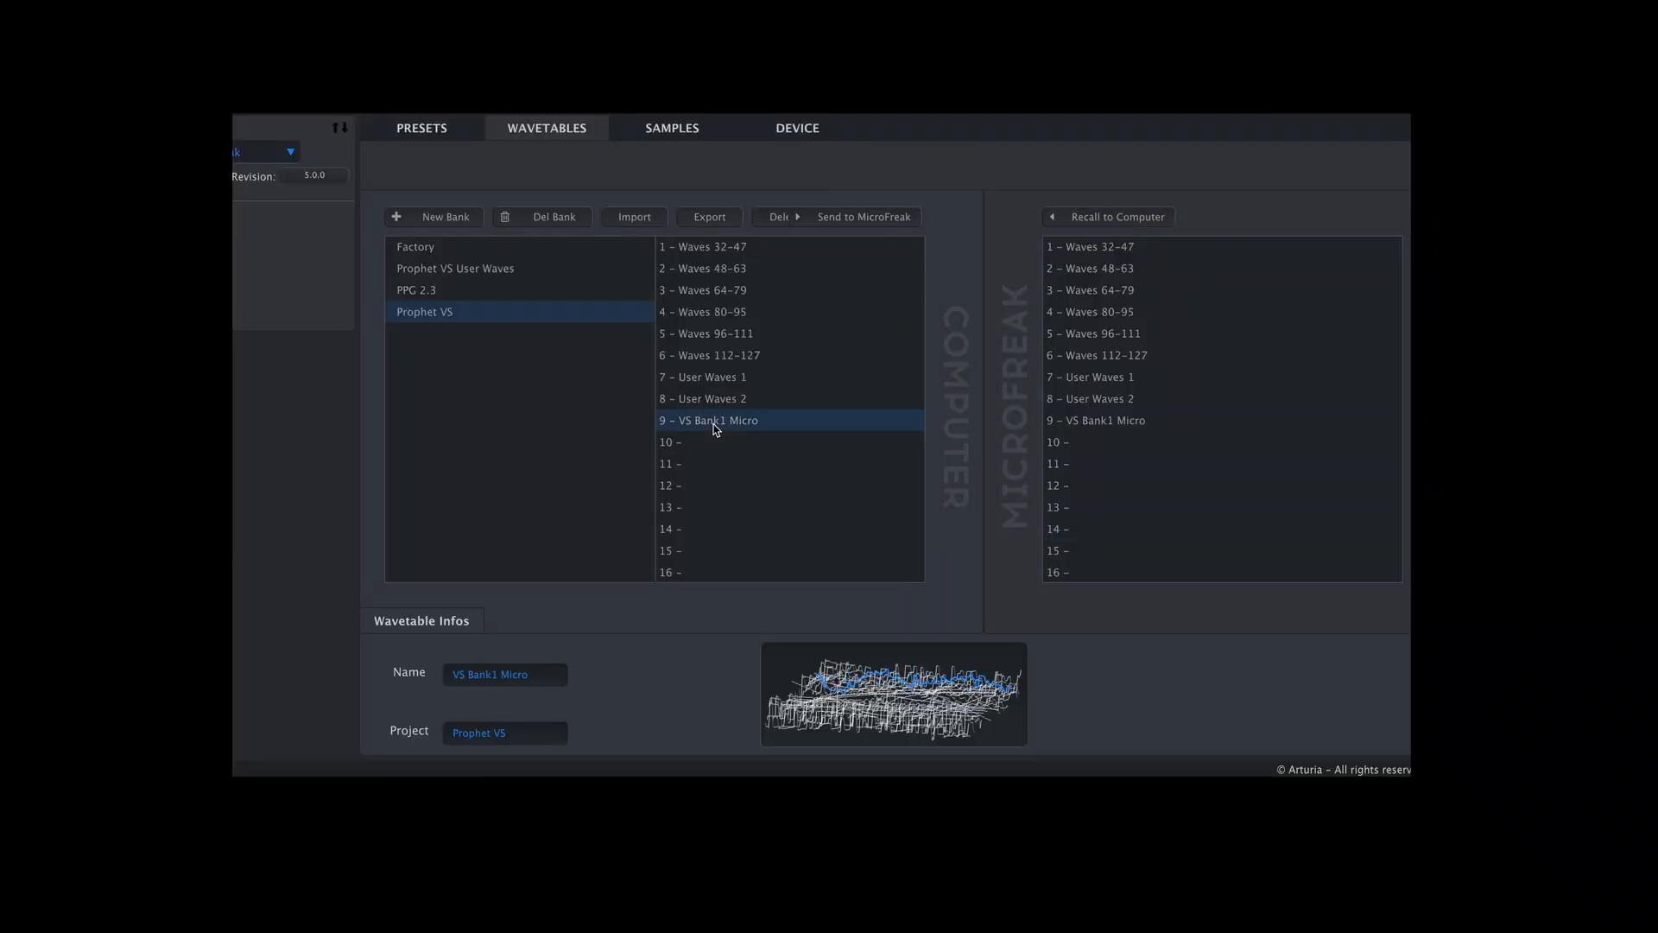
Switch to Arturia's MicroFreak wavetable manager and browse for a WAV file to replace wavetable A9 in the Prophet VS bank.
{"action": "left_click", "coordinate": [643, 221]}
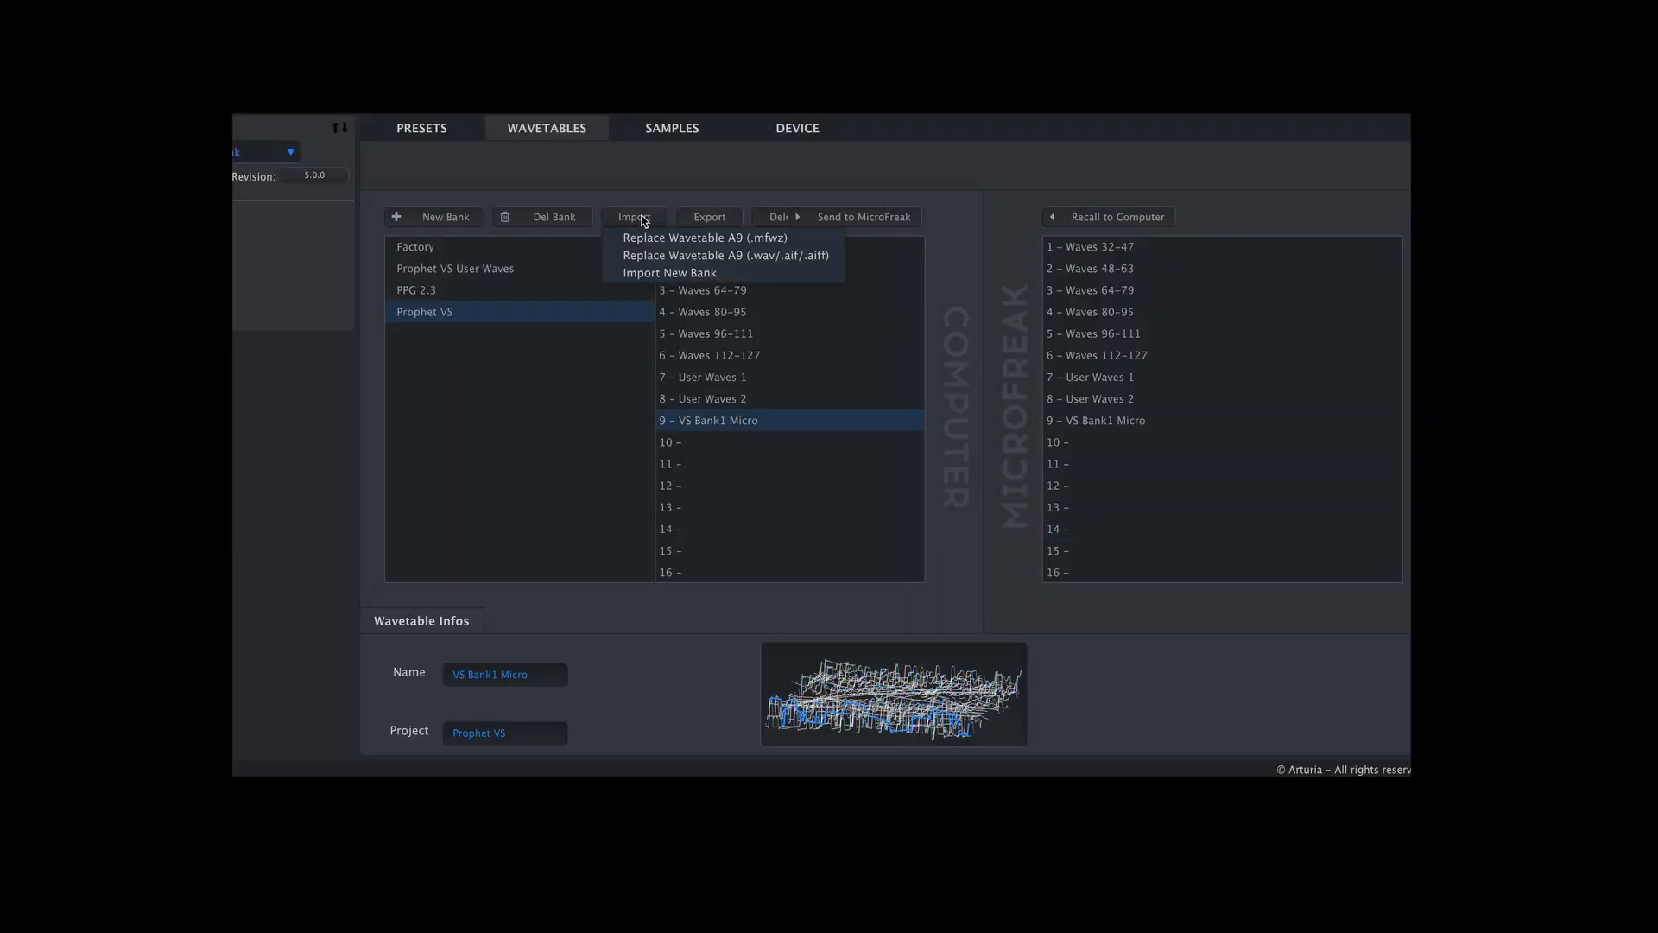
{"action": "left_click", "coordinate": [678, 255]}
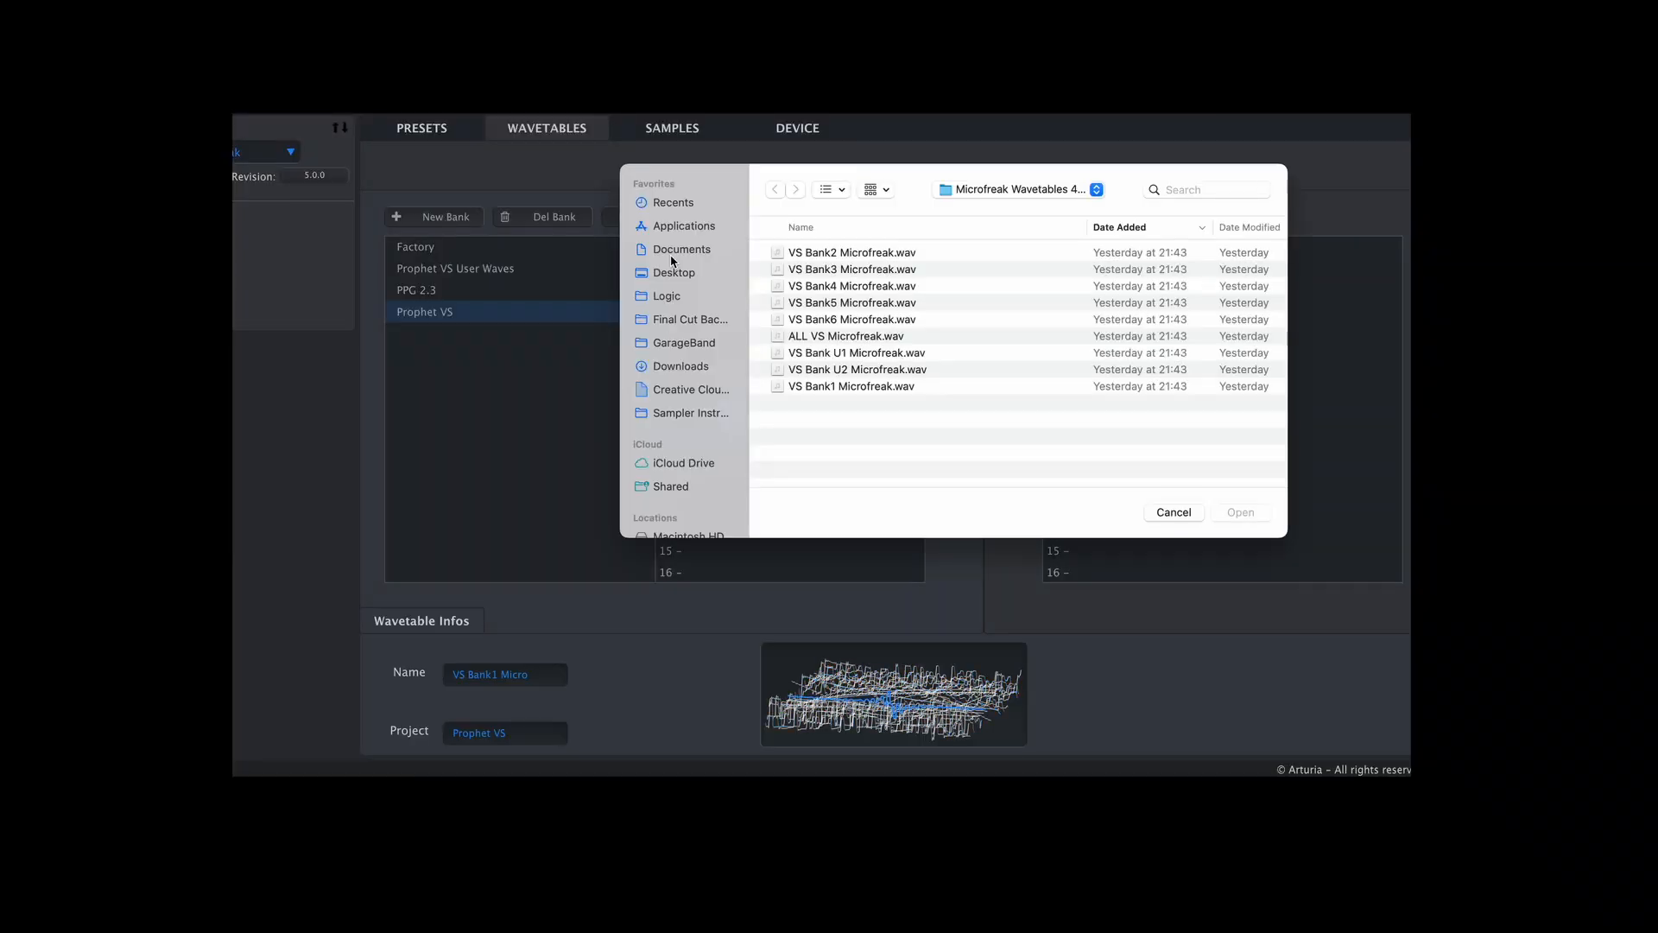
{"action": "left_click", "coordinate": [1095, 189]}
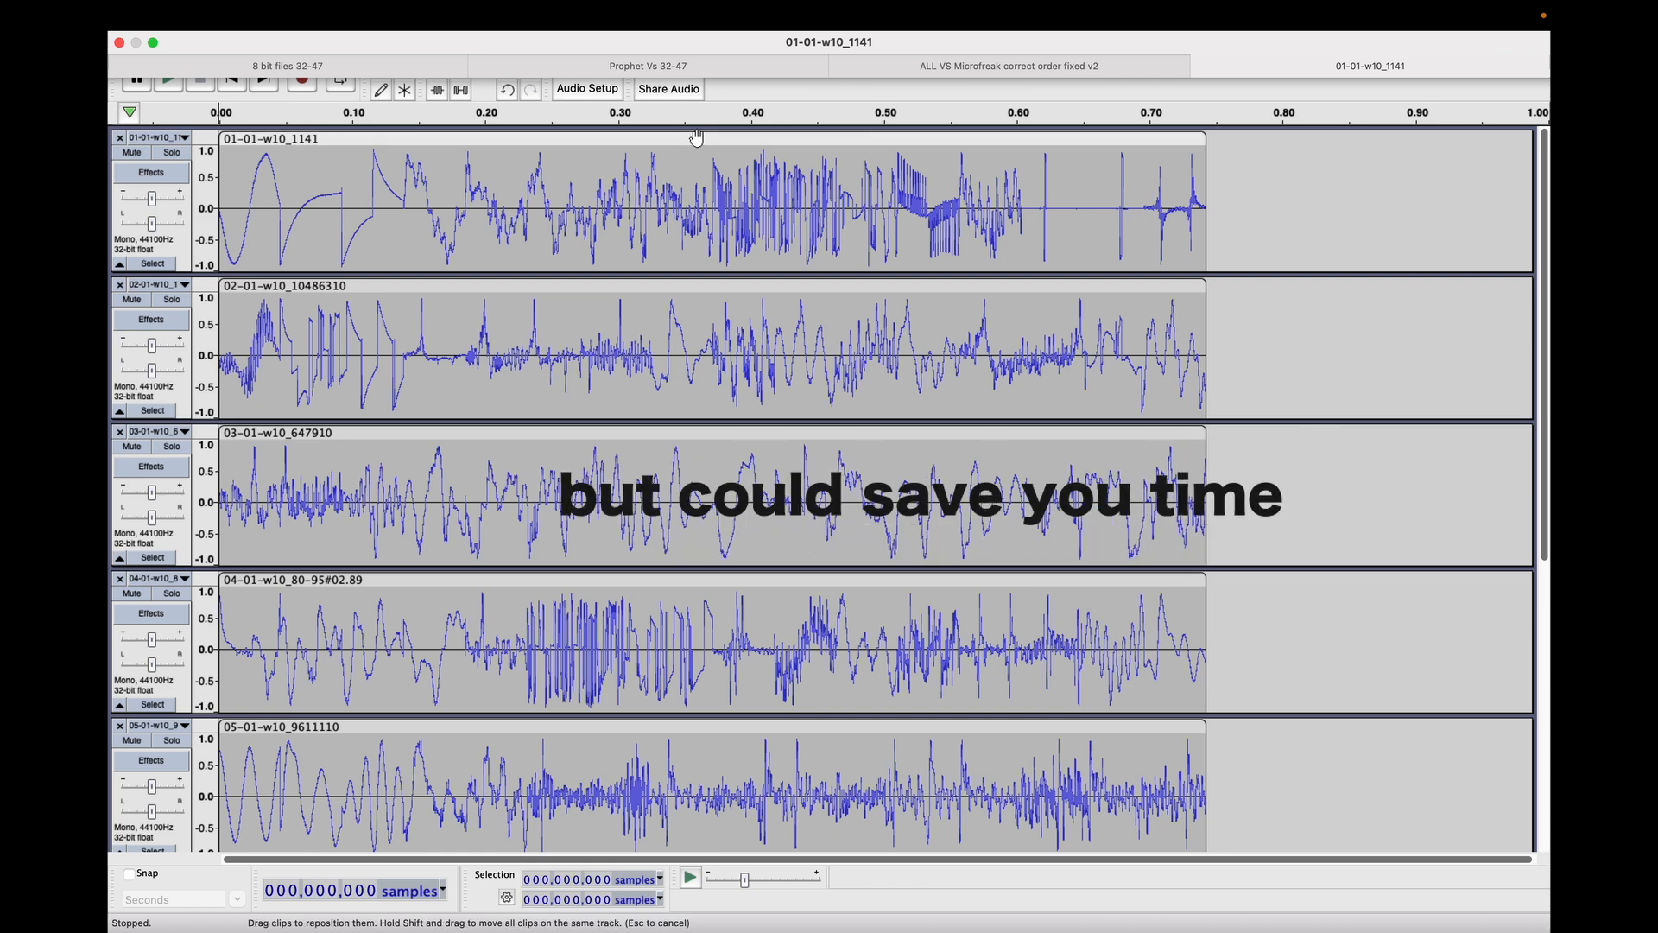
Apply Change Speed with a speed multiplier of 8.000 to the 01-01-w10_1141 clip.
{"action": "left_click", "coordinate": [697, 138]}
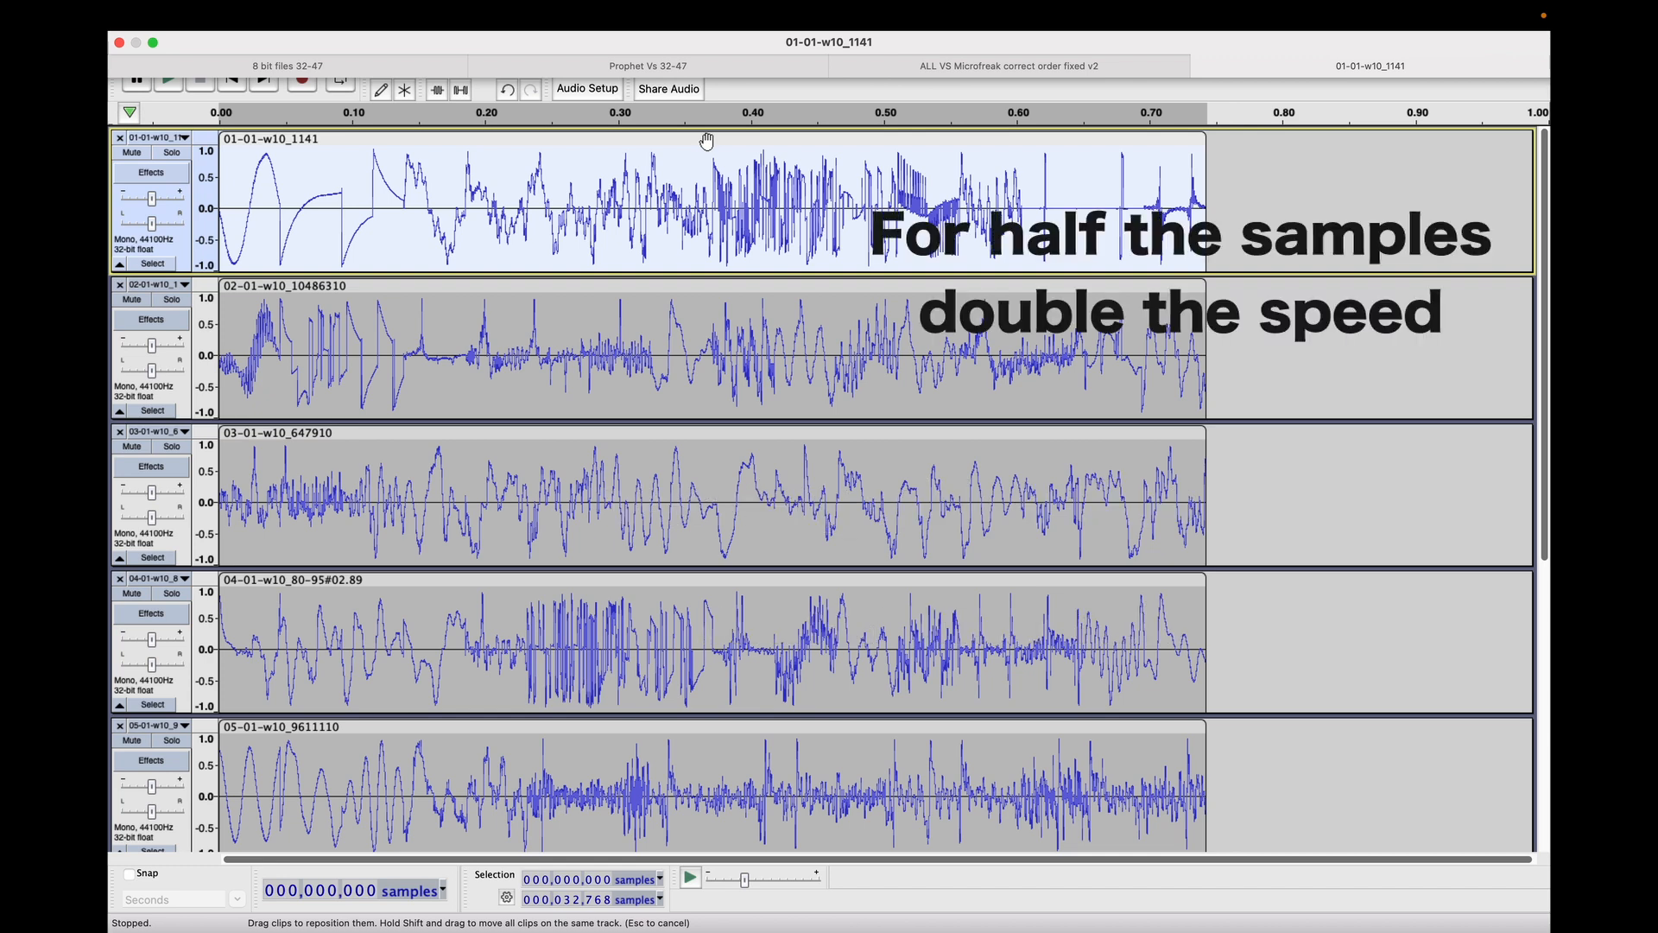
{"action": "mouse_move", "coordinate": [488, 20]}
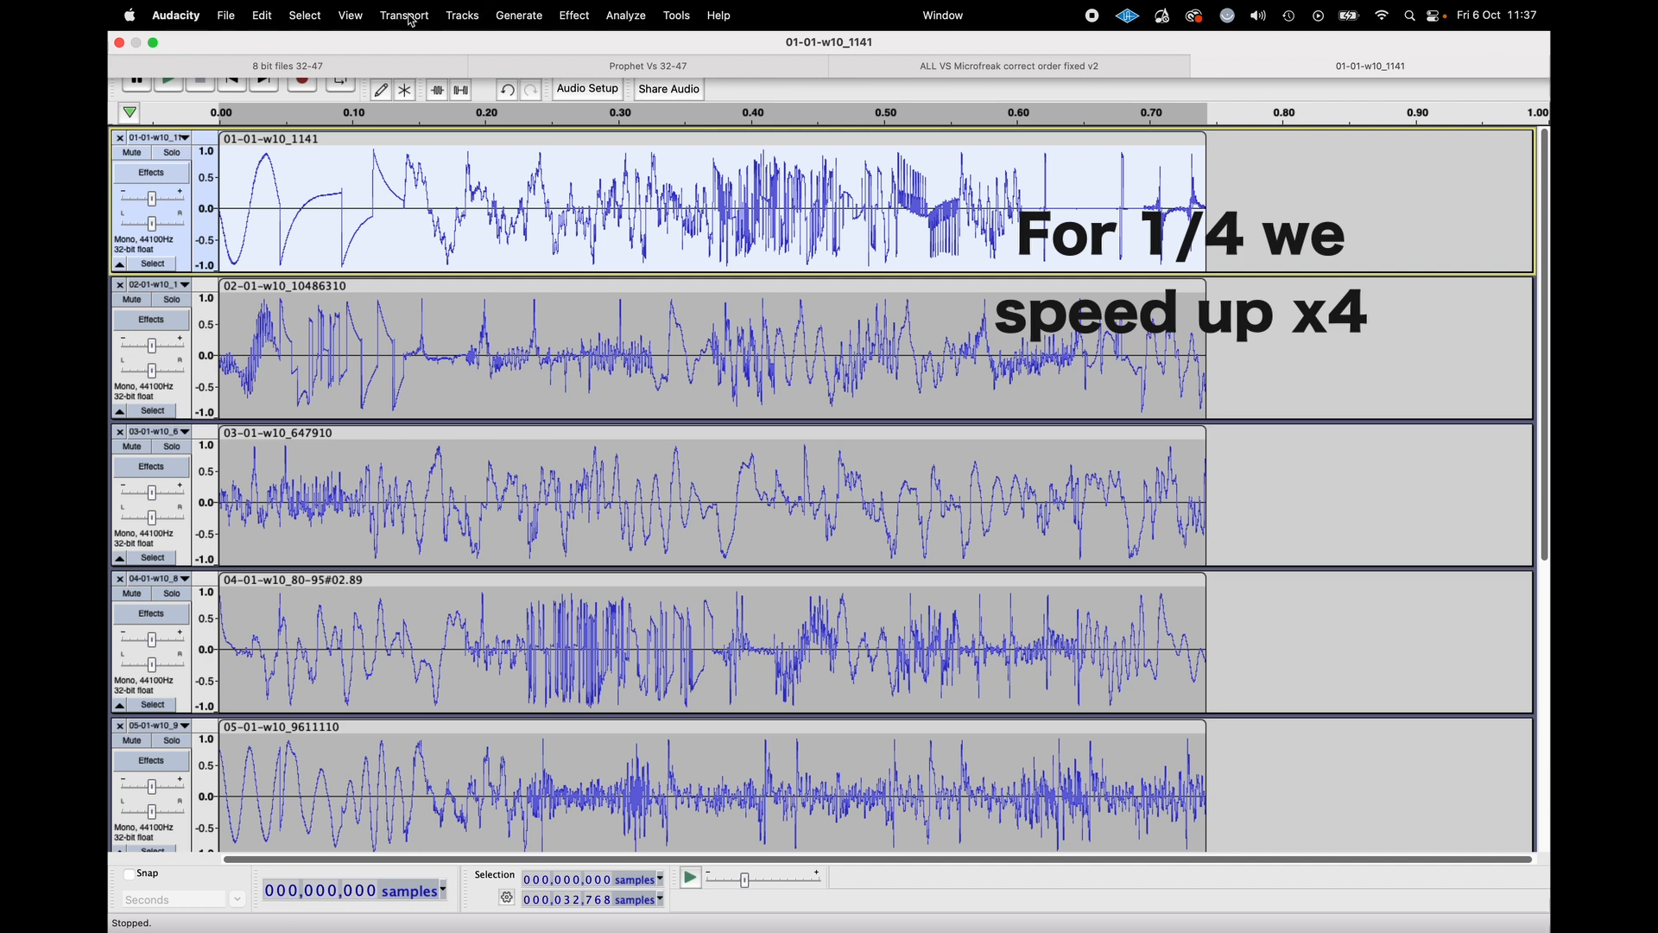
{"action": "left_click", "coordinate": [577, 16]}
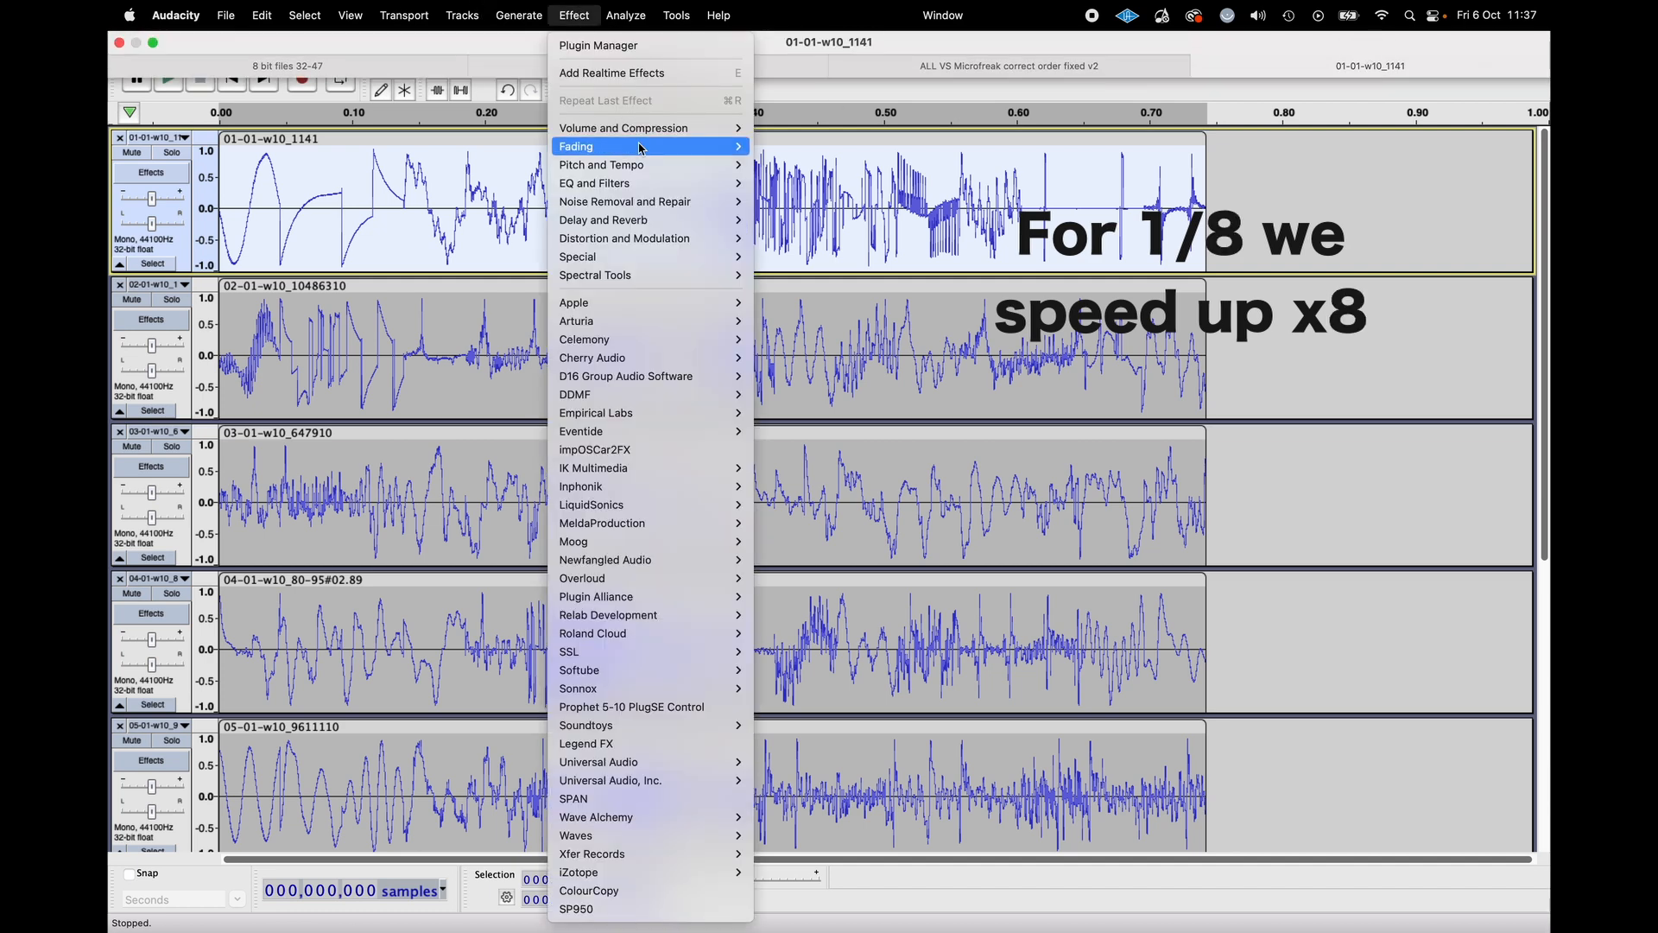
{"action": "mouse_move", "coordinate": [654, 170]}
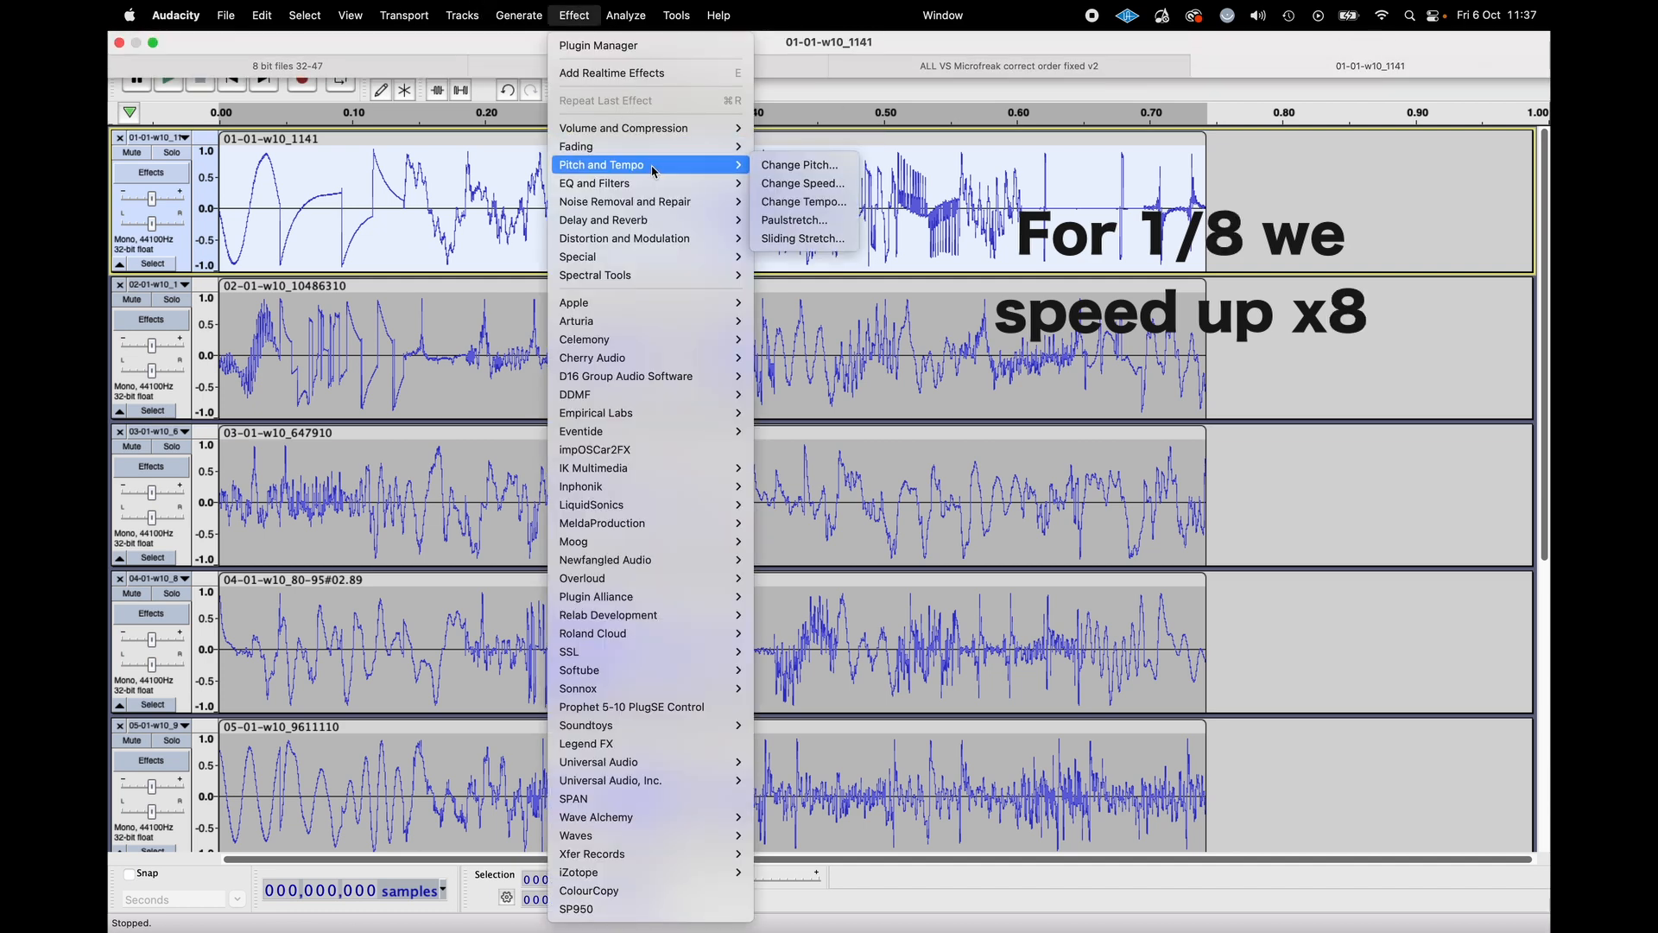
{"action": "left_click", "coordinate": [802, 184]}
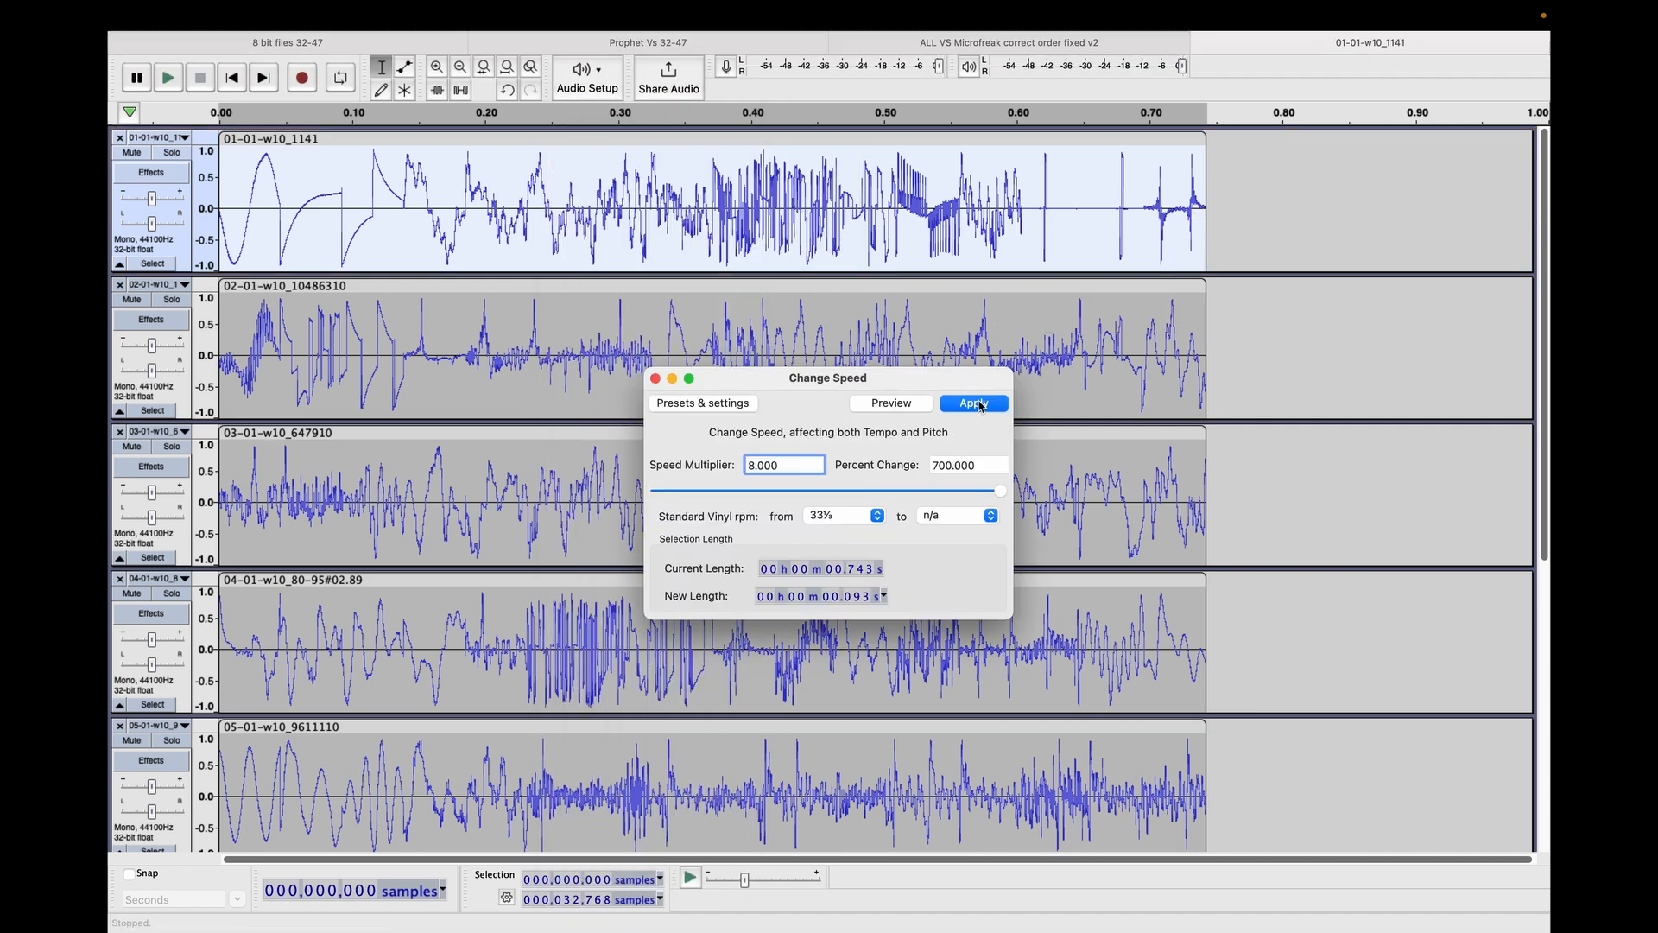
{"action": "left_click", "coordinate": [976, 404]}
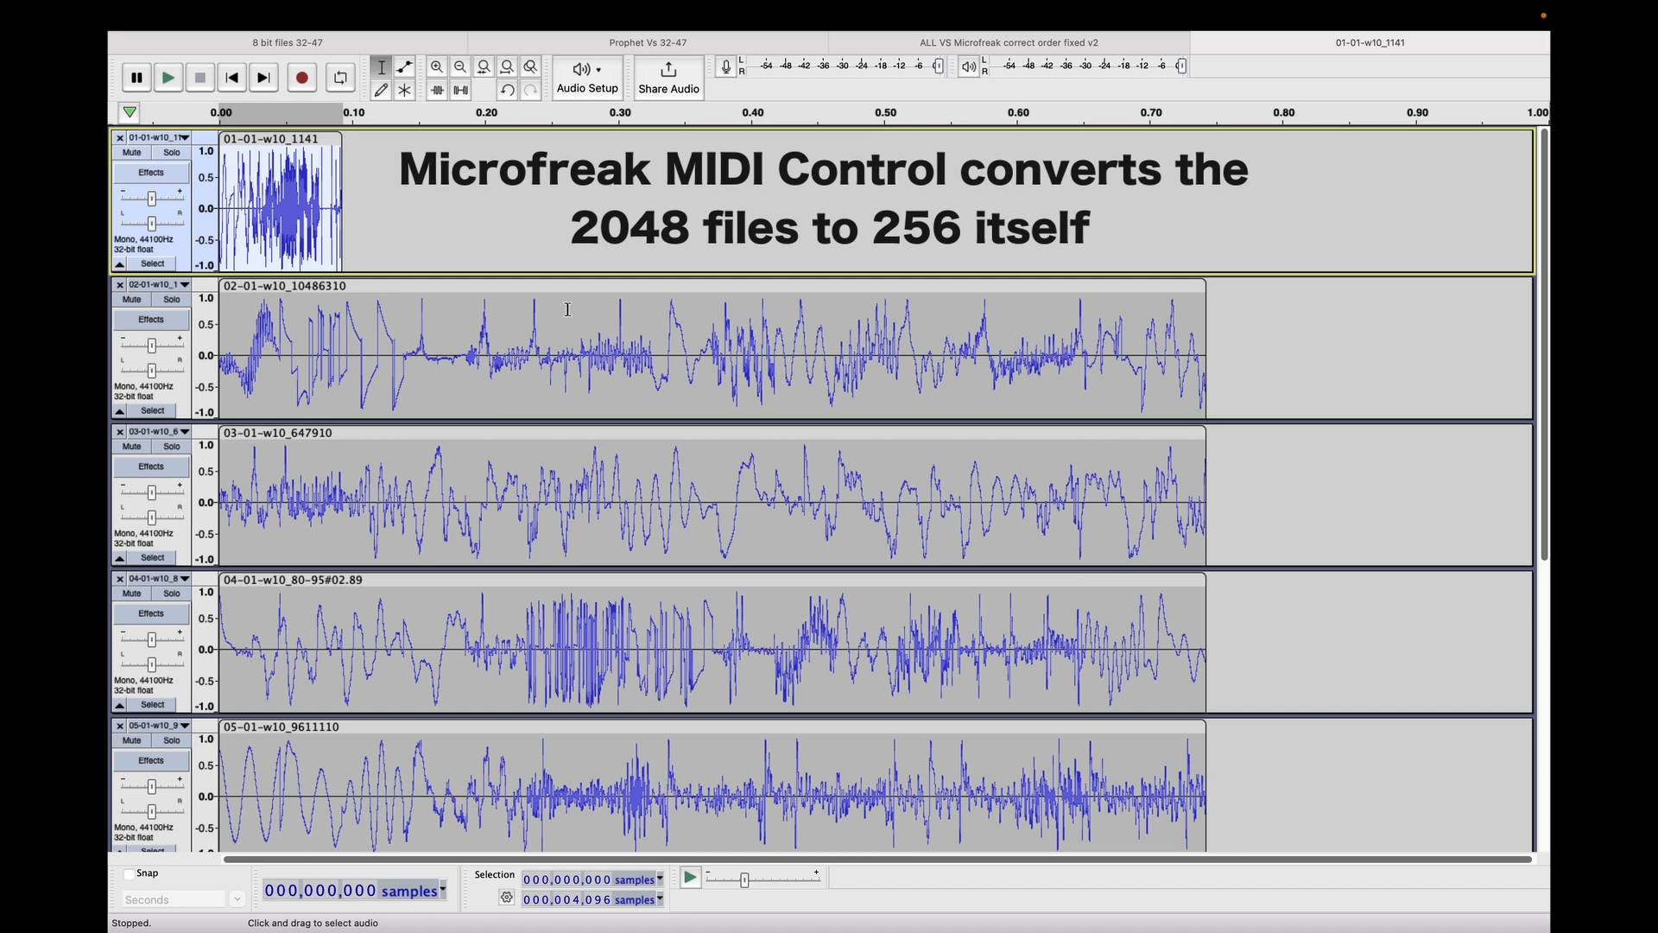
Undo the speed change on the first clip and repeat the same effect on all tracks together.
{"action": "left_click", "coordinate": [496, 286]}
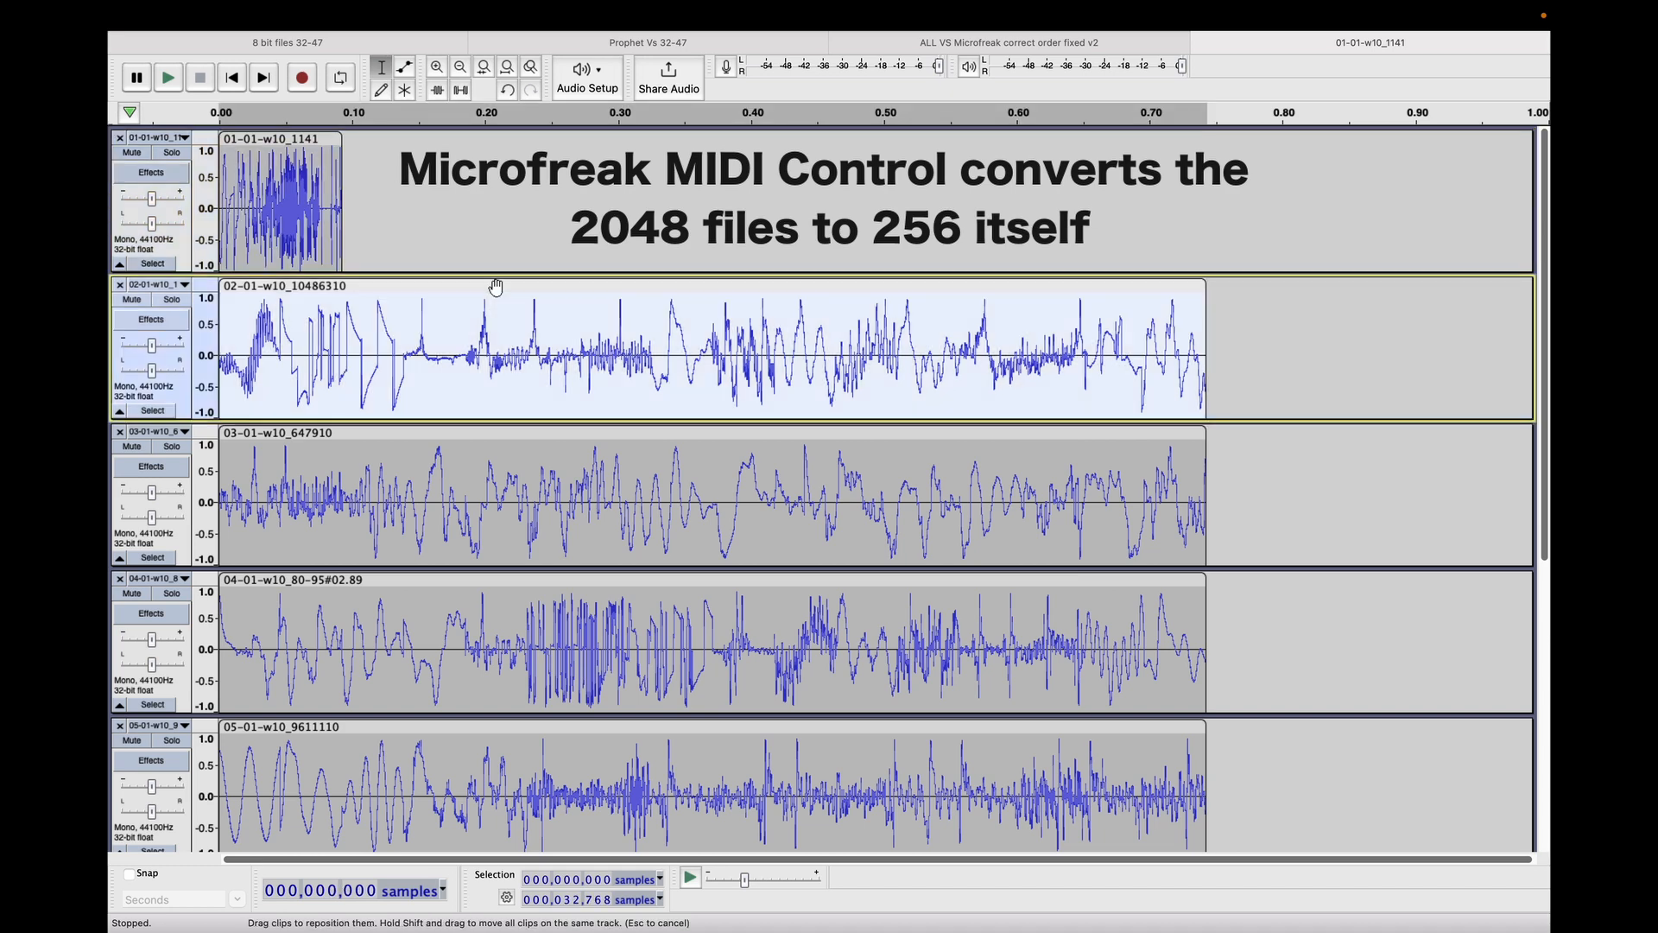
{"action": "key", "text": "super+z"}
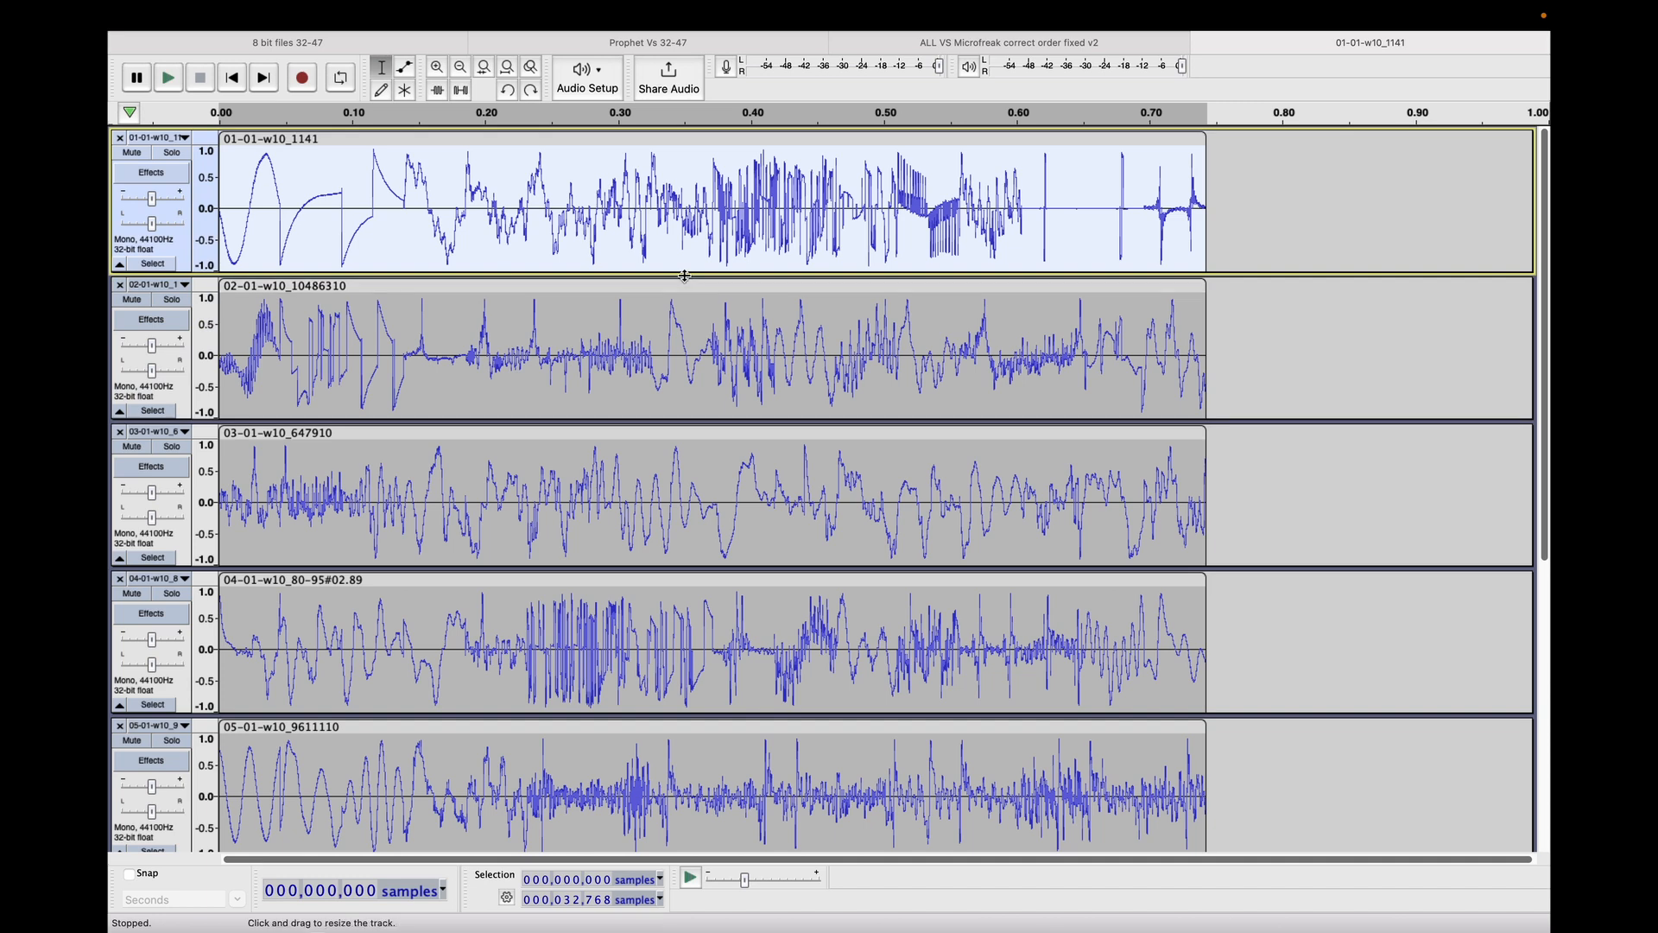
{"action": "key", "text": "super+a"}
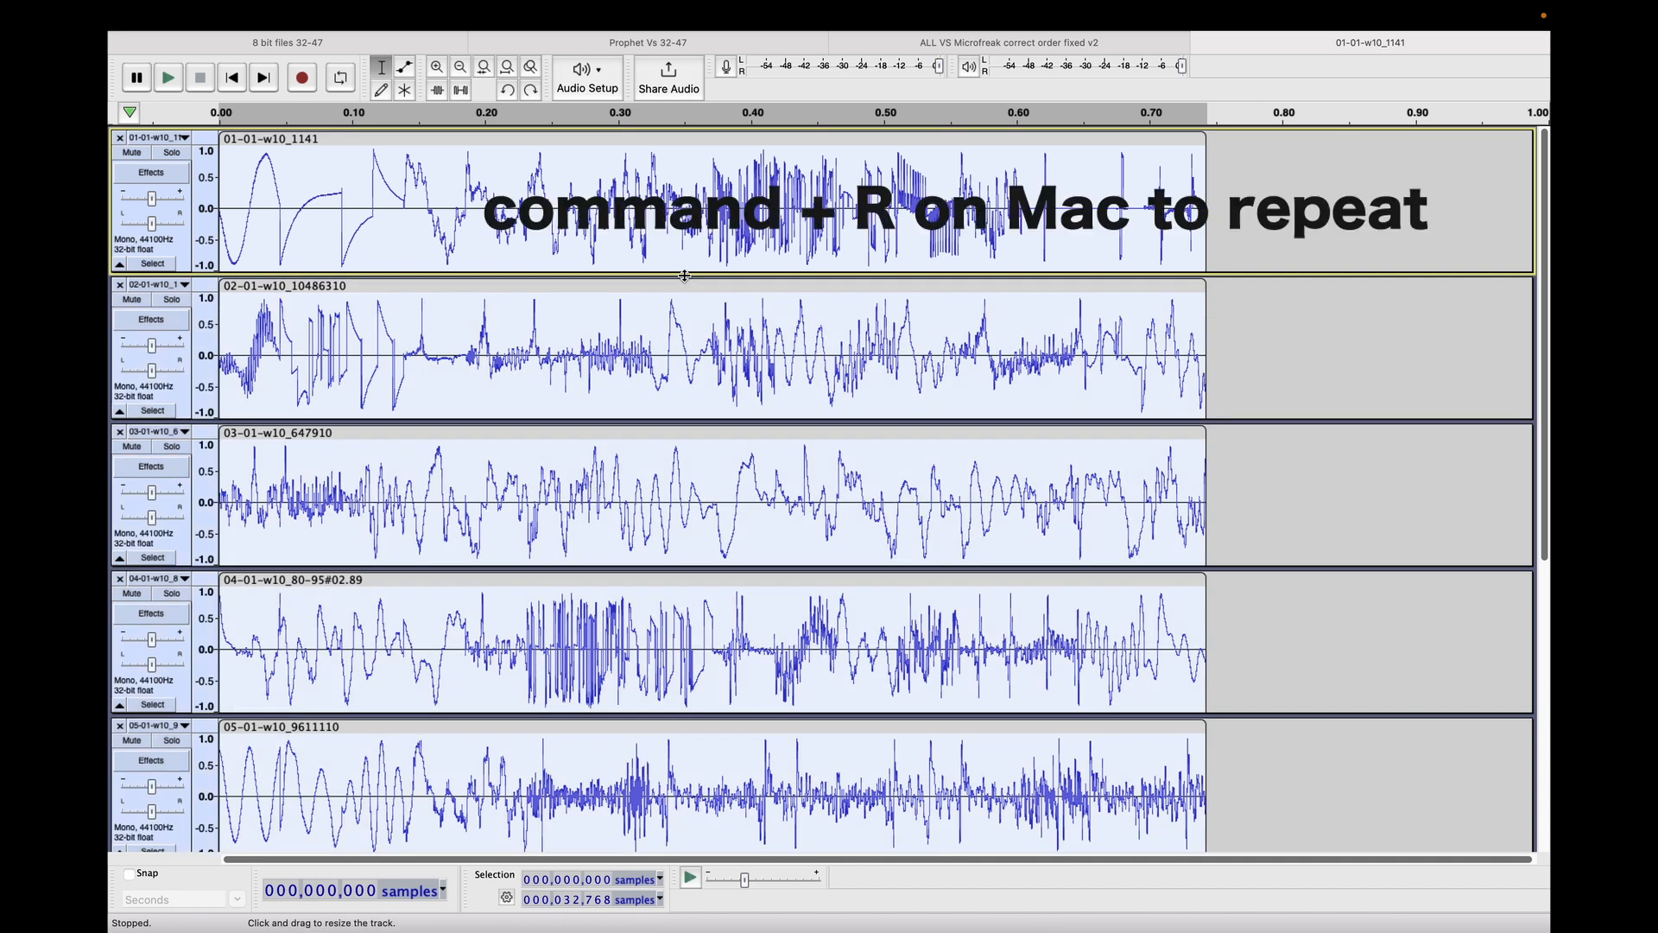
{"action": "key", "text": "super+r"}
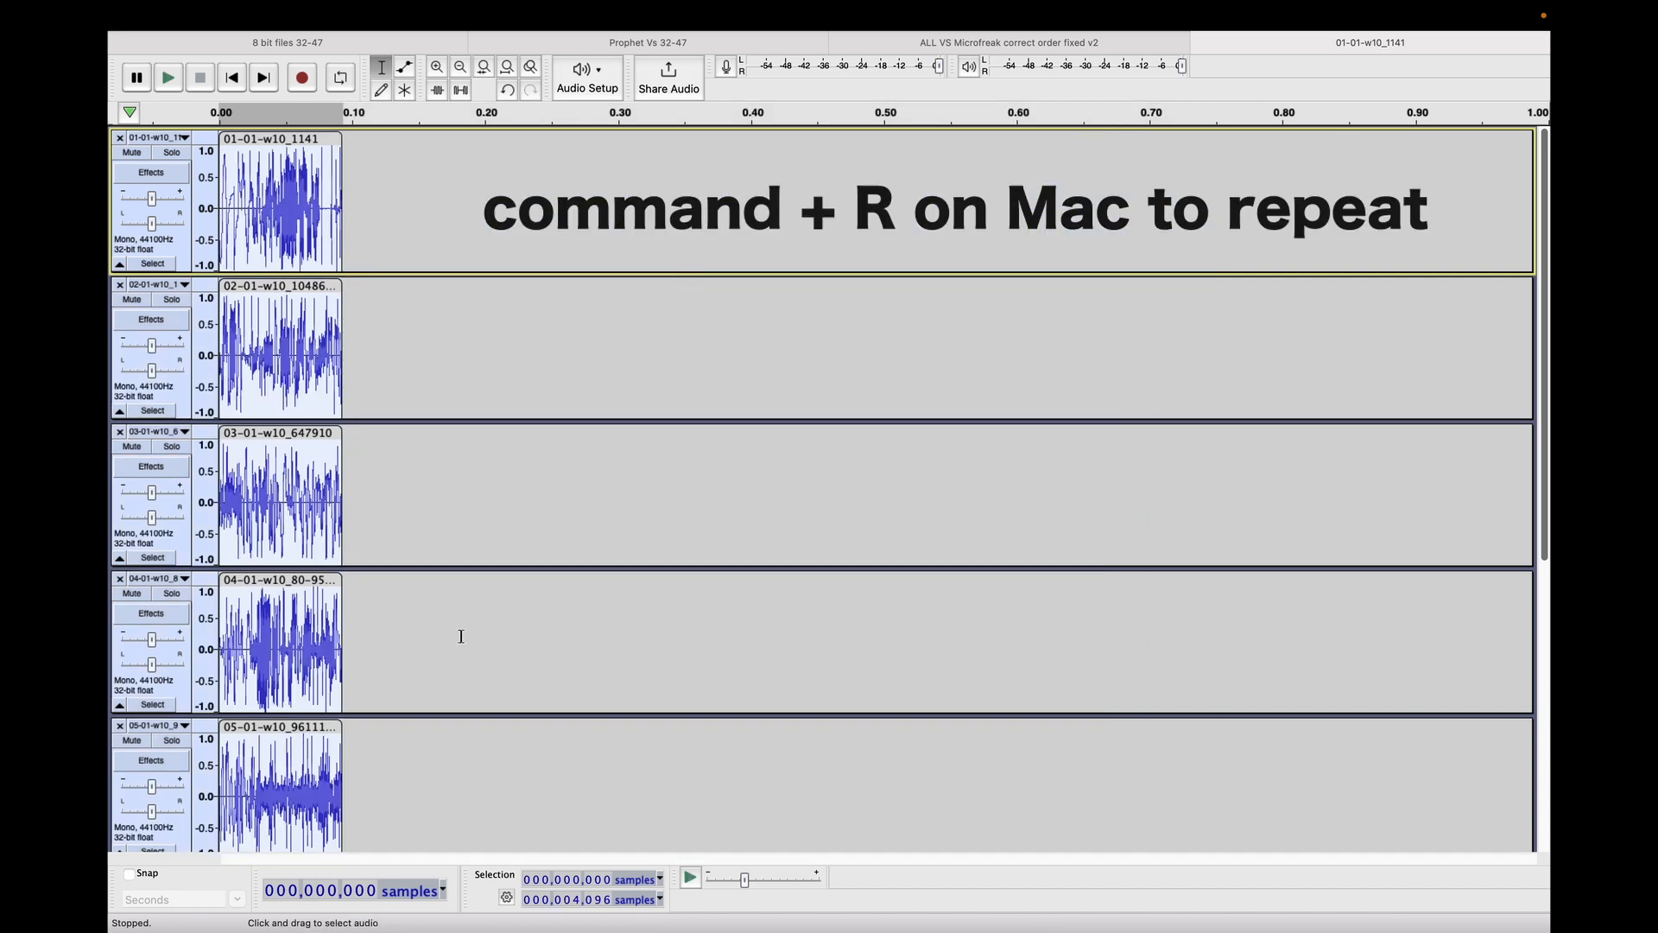
Set up a multiple-file export of the shortened tracks with Signed 8-bit PCM encoding, replacing the Microfreak 2048 folder name in the path.
{"action": "scroll", "coordinate": [458, 637], "scroll_direction": "down", "scroll_amount": 2}
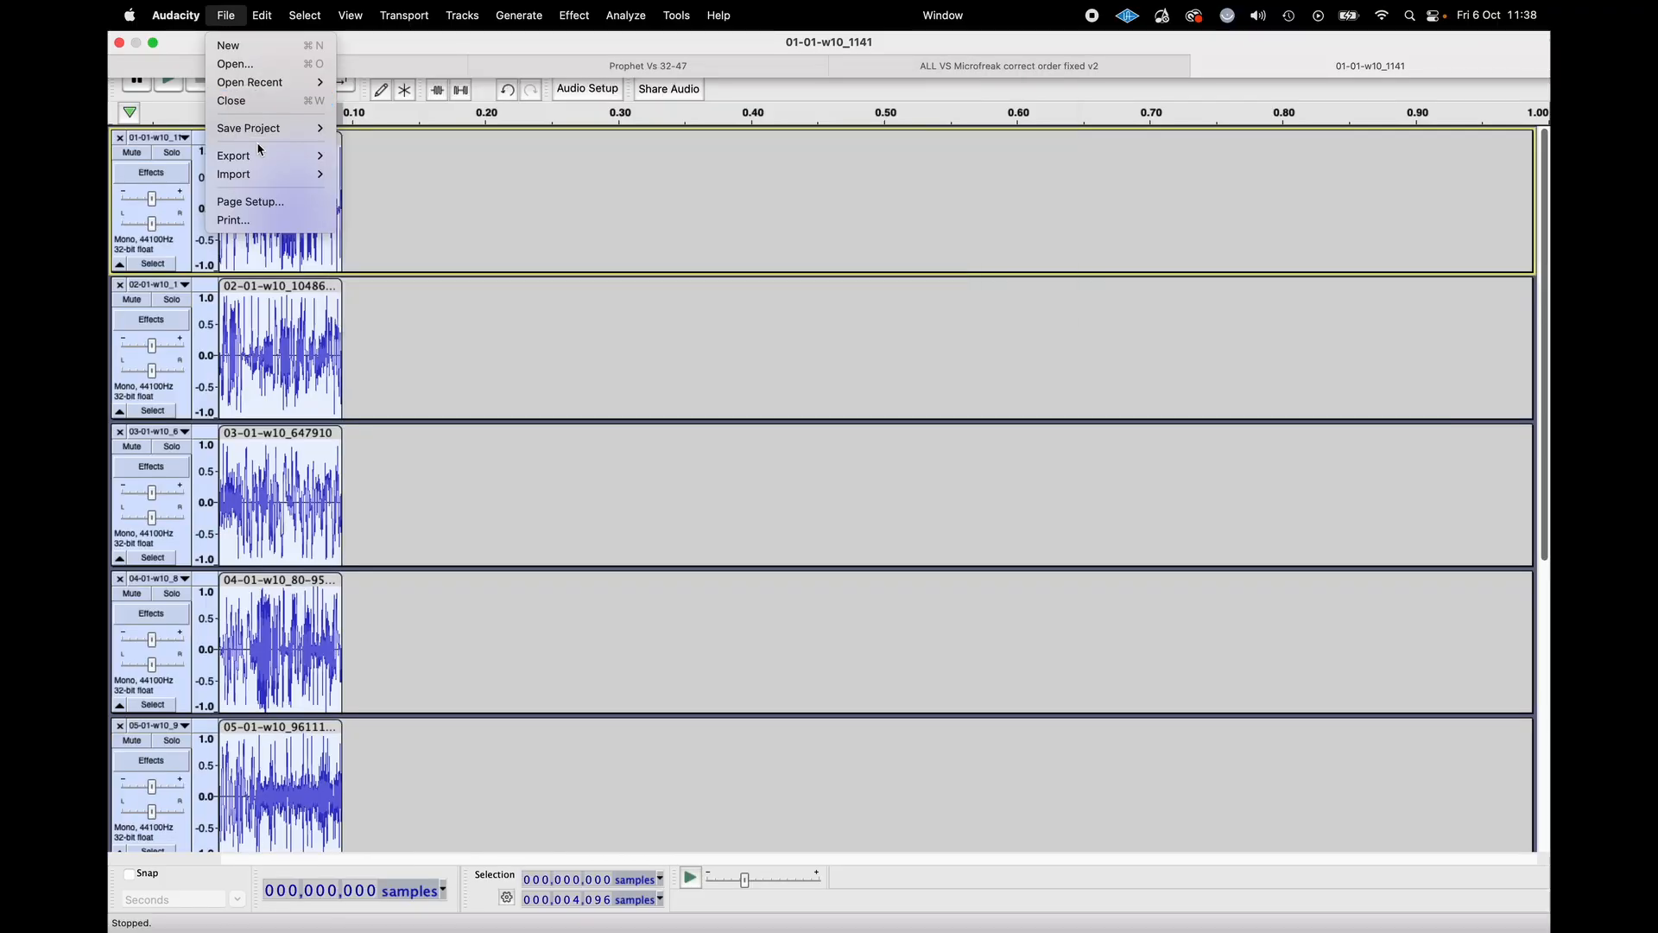
{"action": "mouse_move", "coordinate": [267, 156]}
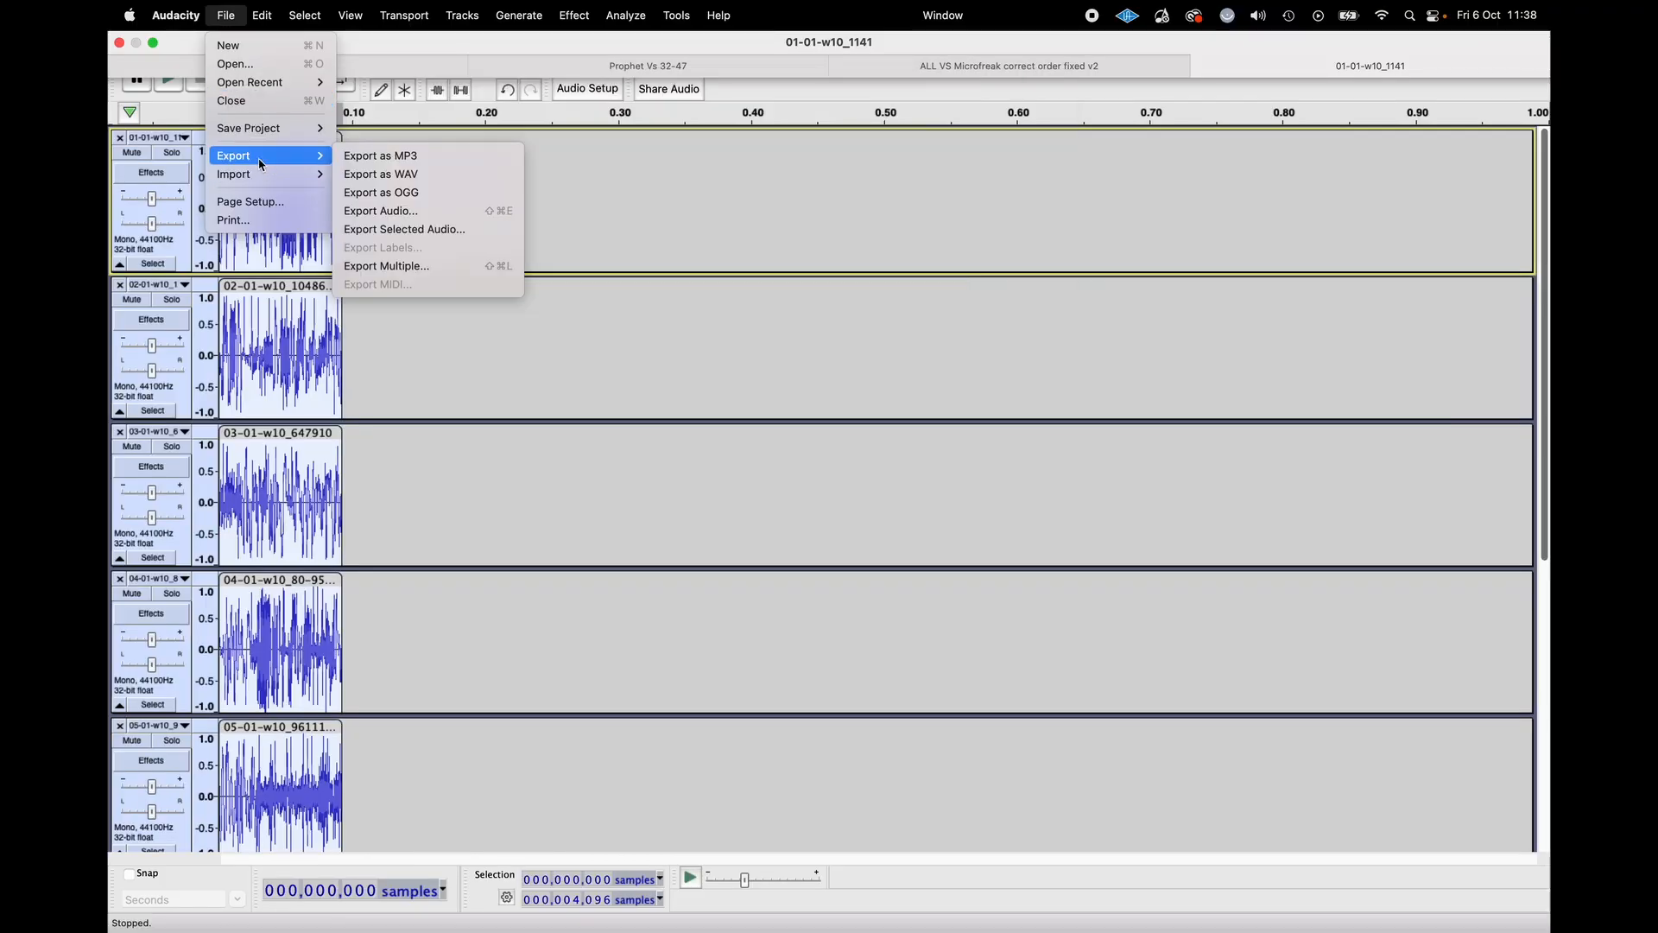
{"action": "left_click", "coordinate": [417, 268]}
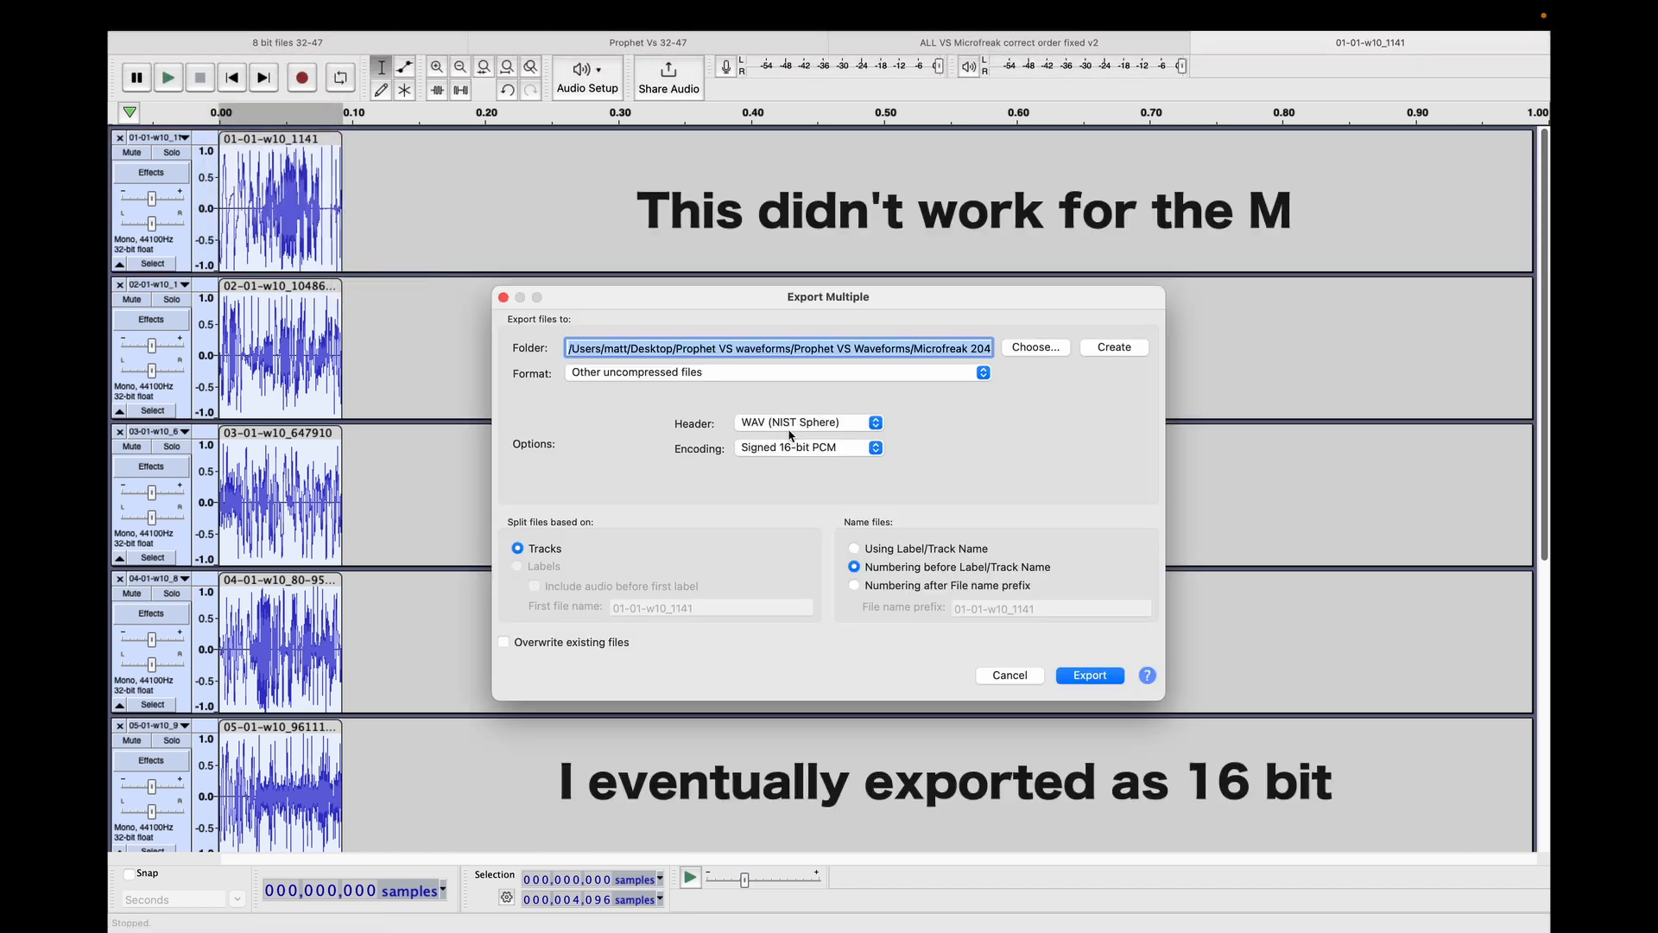
{"action": "left_click", "coordinate": [877, 447]}
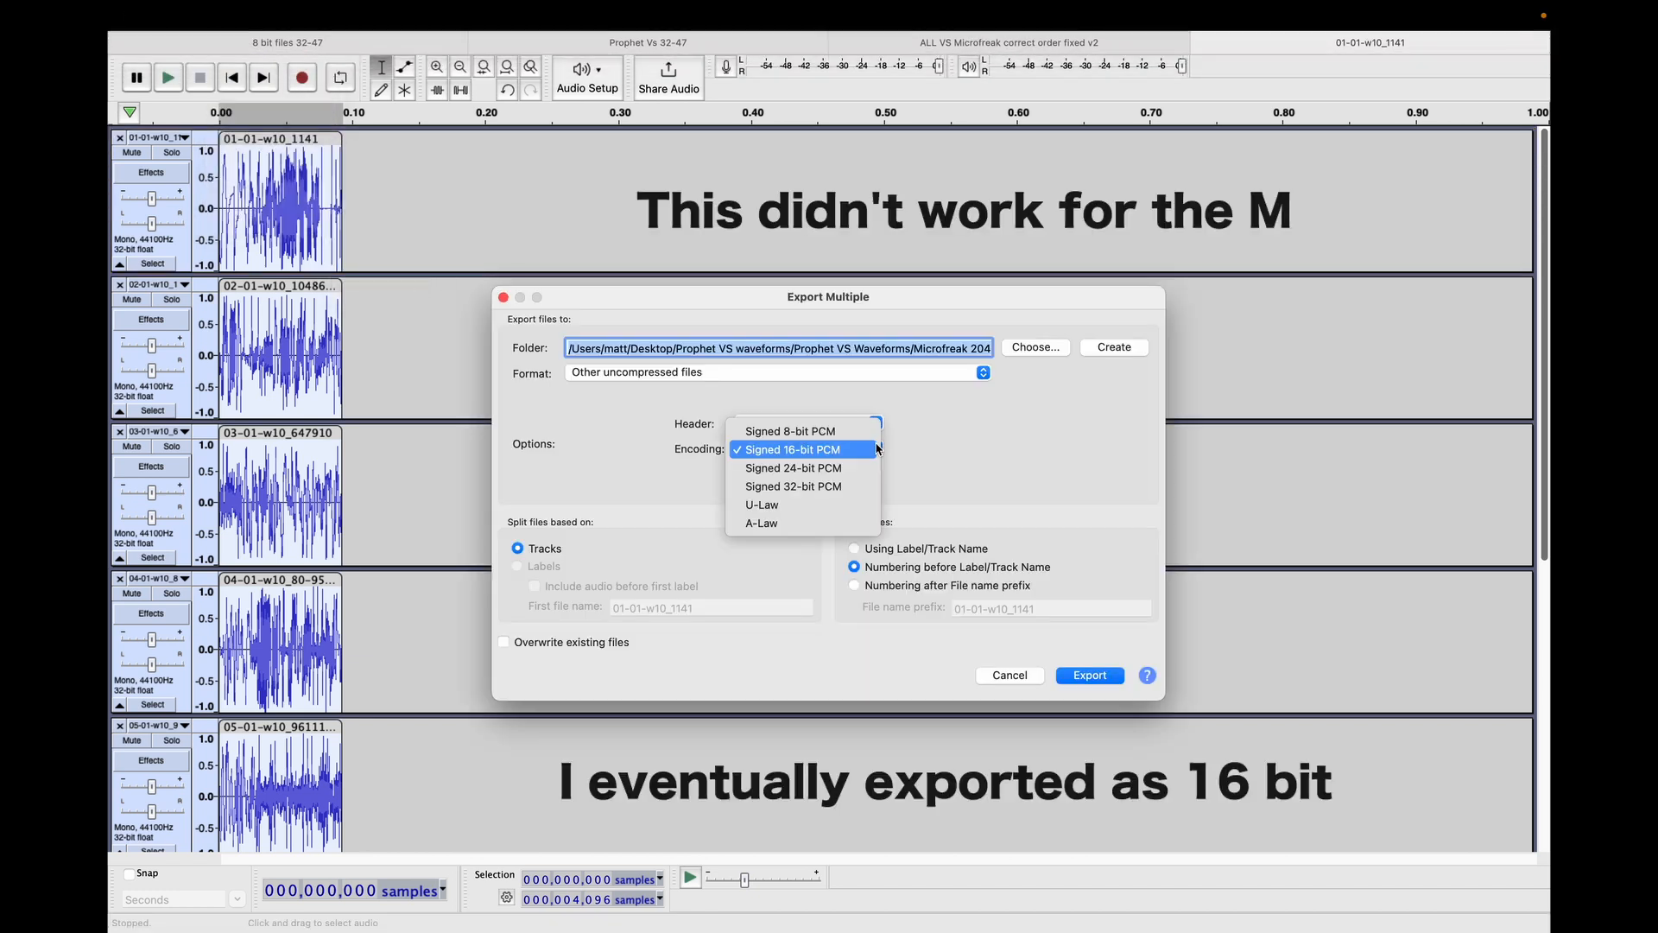
{"action": "left_click", "coordinate": [851, 430]}
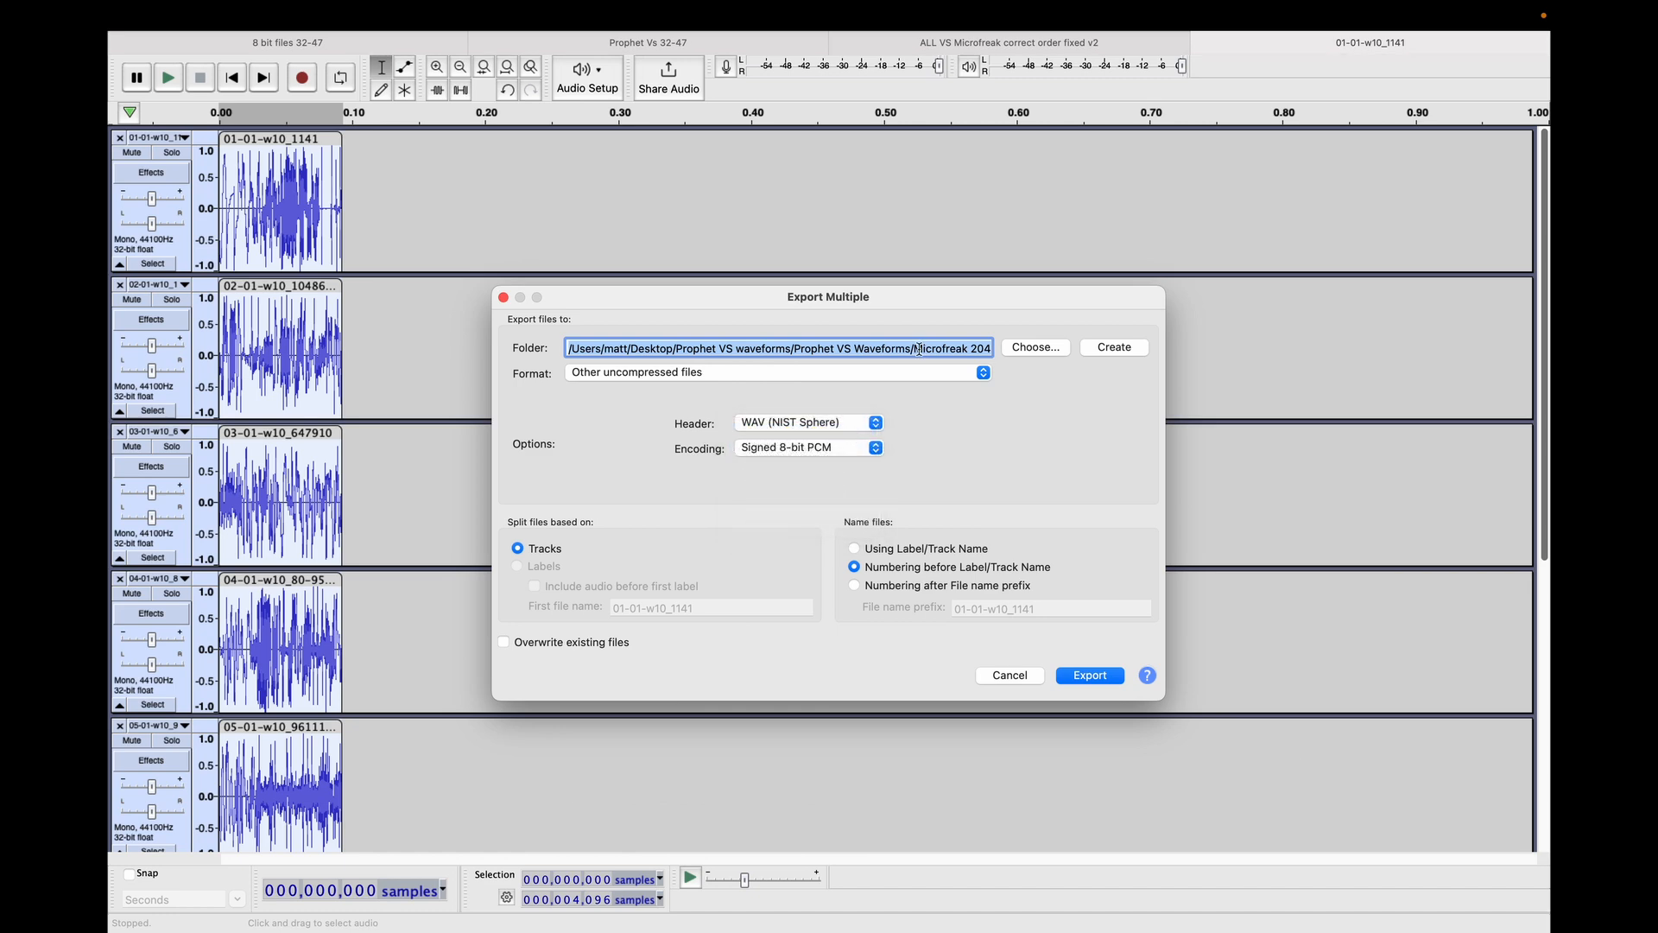
{"action": "left_click_drag", "start_coordinate": [918, 351], "coordinate": [1006, 349]}
{"action": "type", "text": "Wa"}
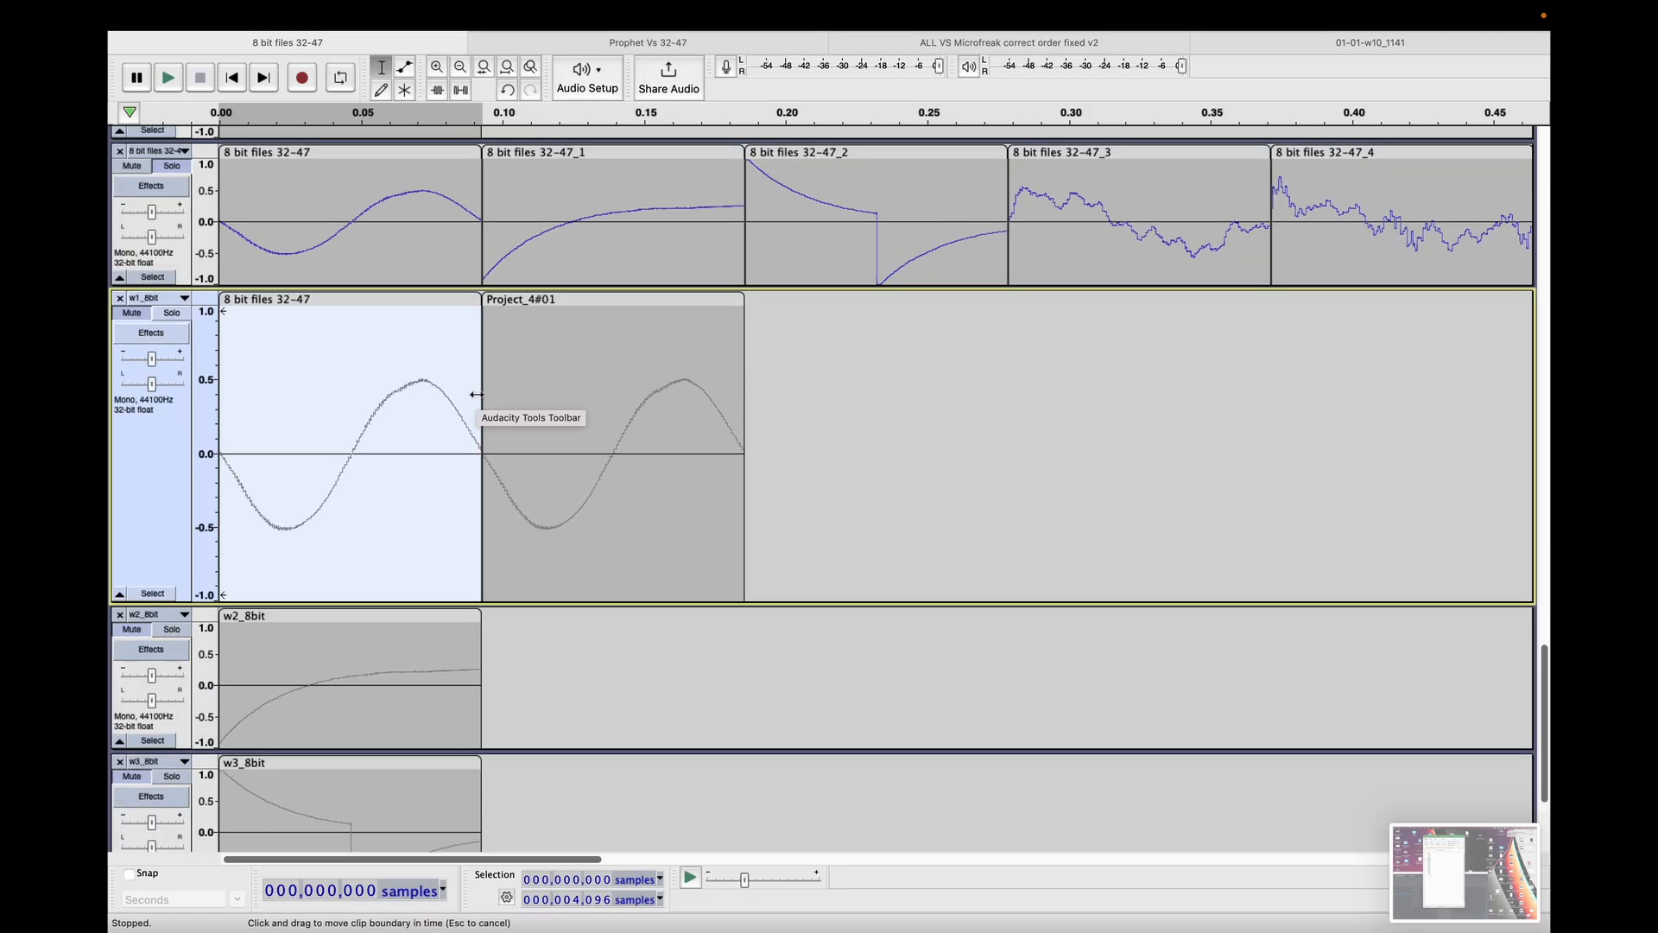
Select the Project_4#01 clip in the w1_8bit track of the 8 bit files 32-47 project.
{"action": "left_click", "coordinate": [437, 68]}
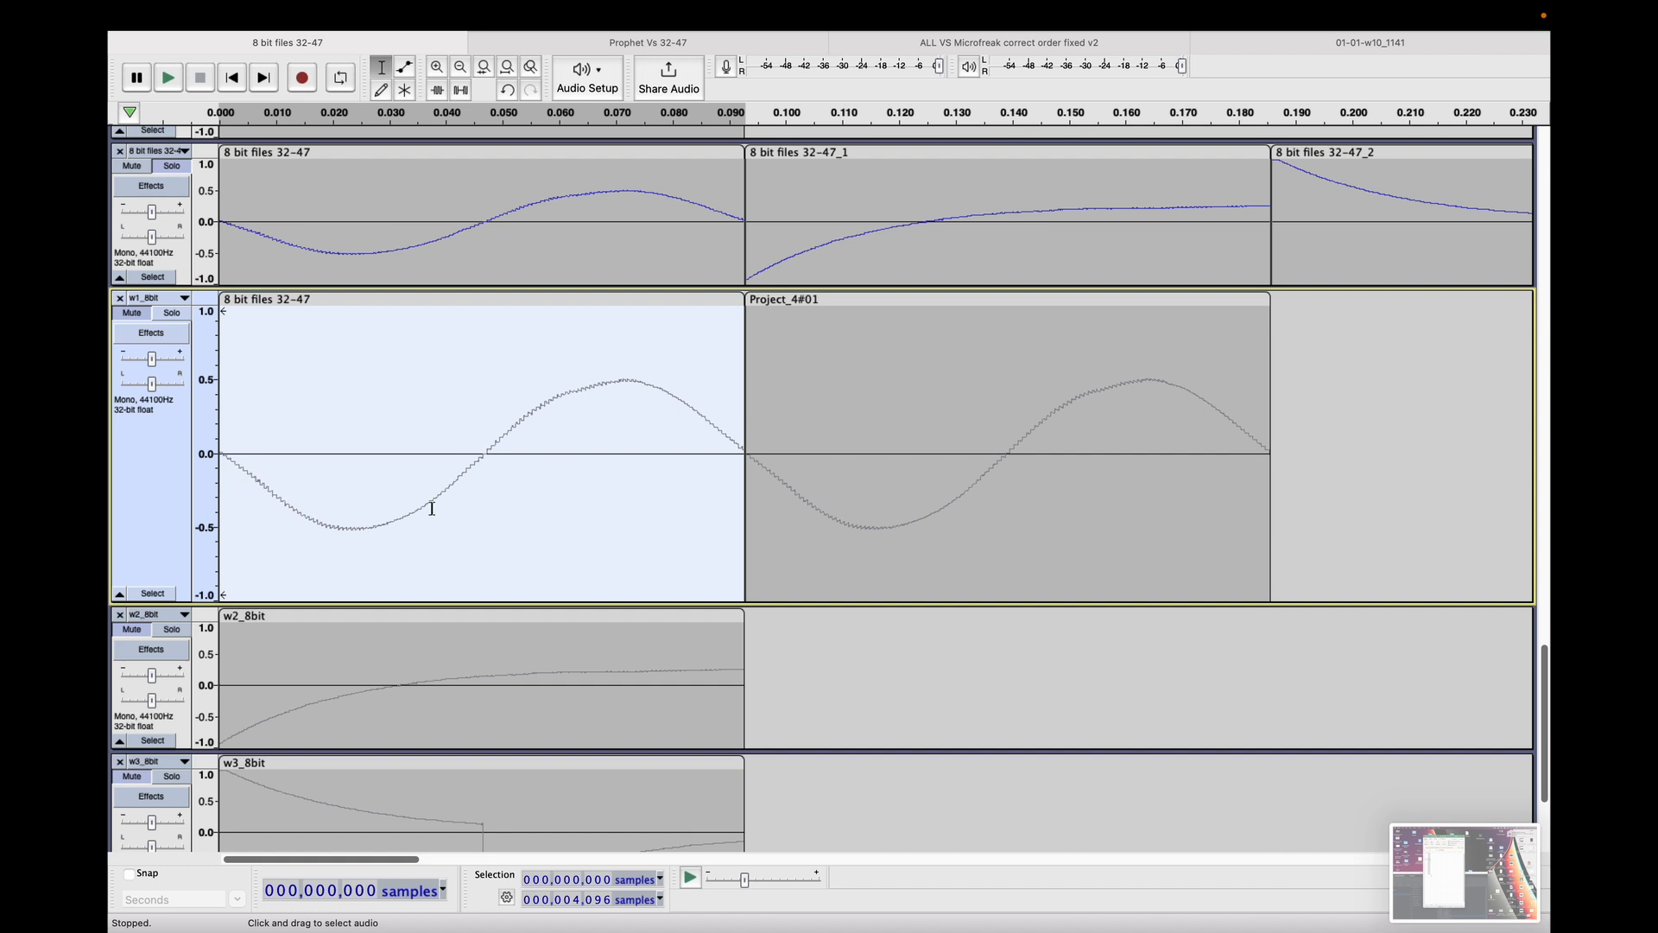
{"action": "left_click", "coordinate": [832, 388]}
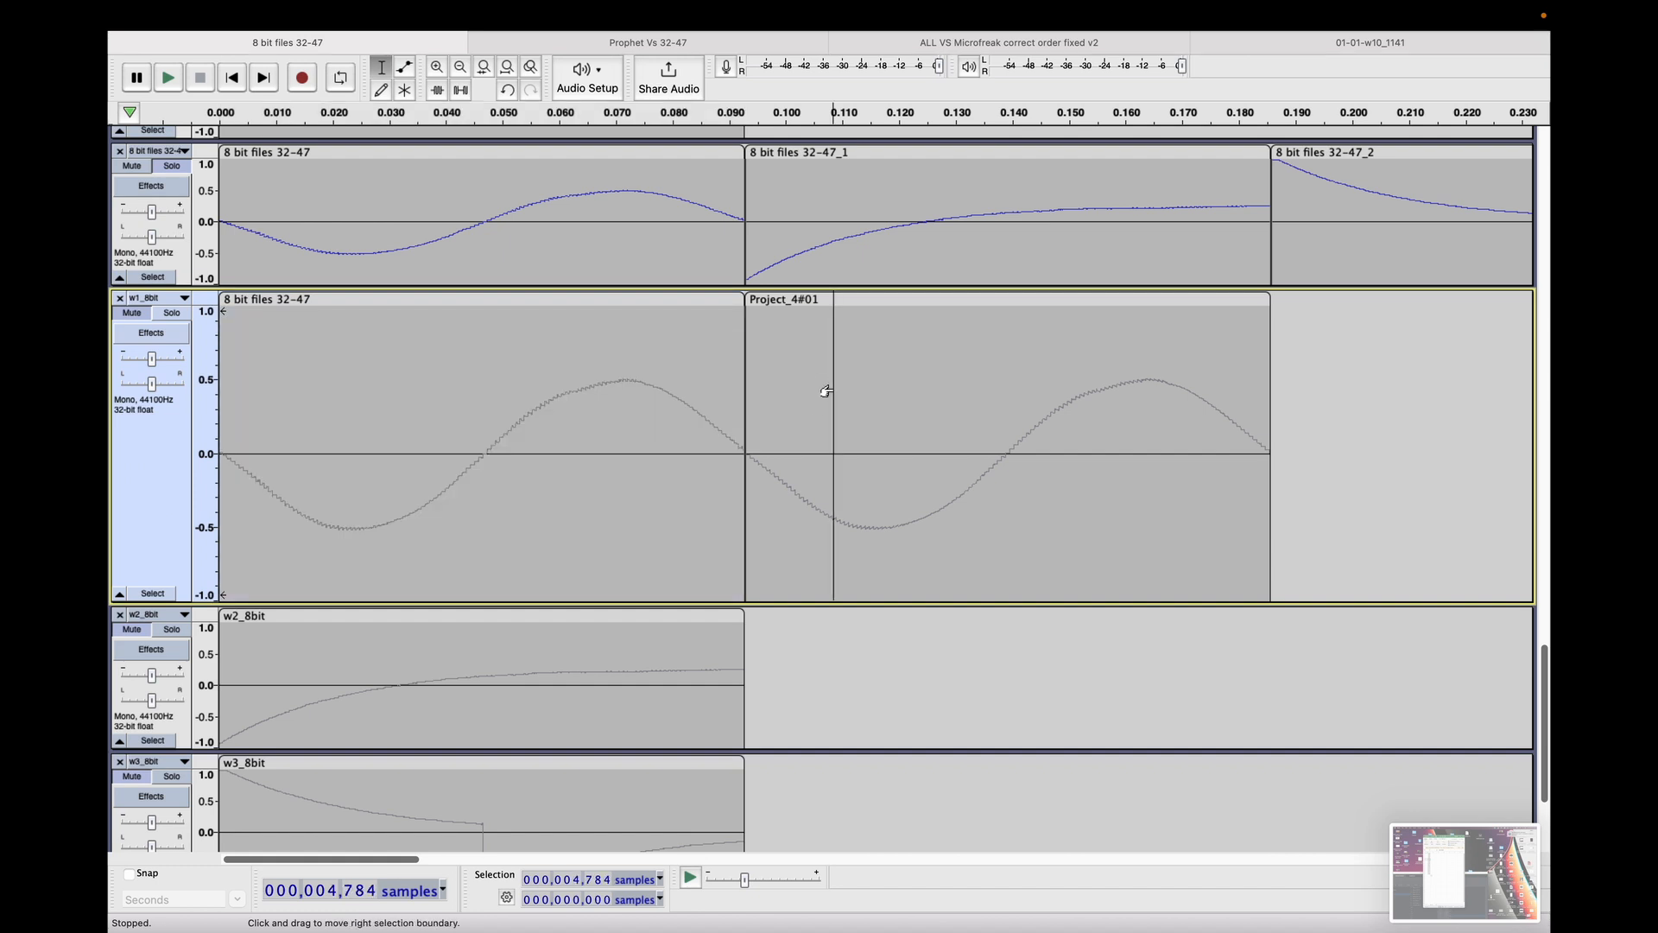
{"action": "left_click", "coordinate": [844, 300]}
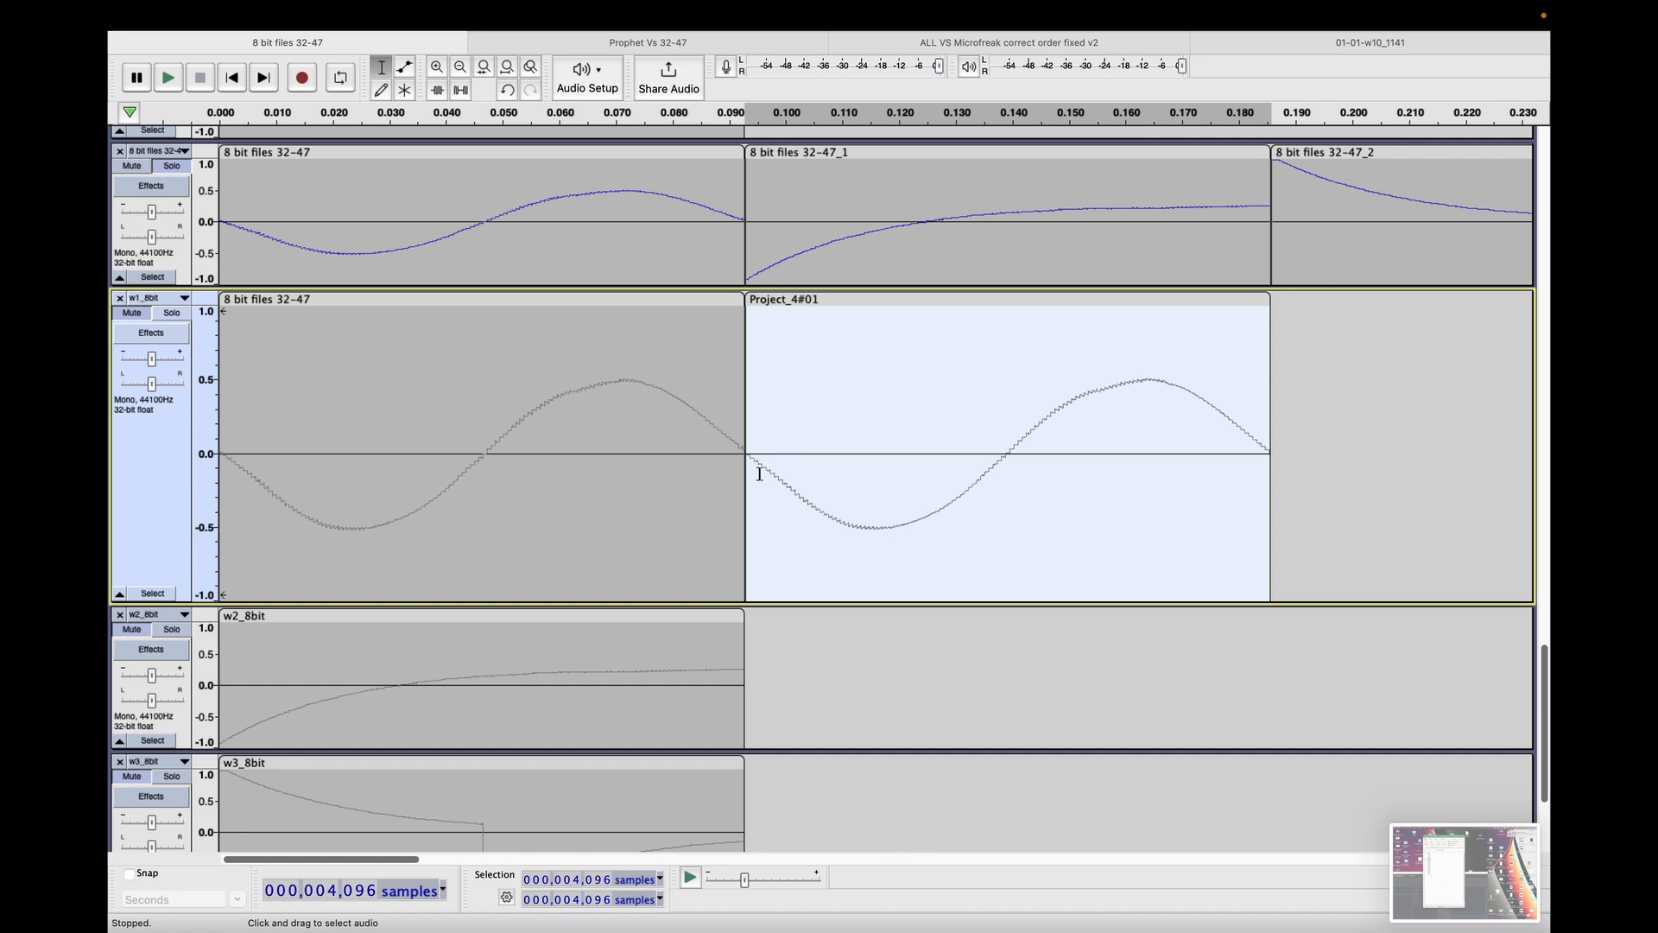